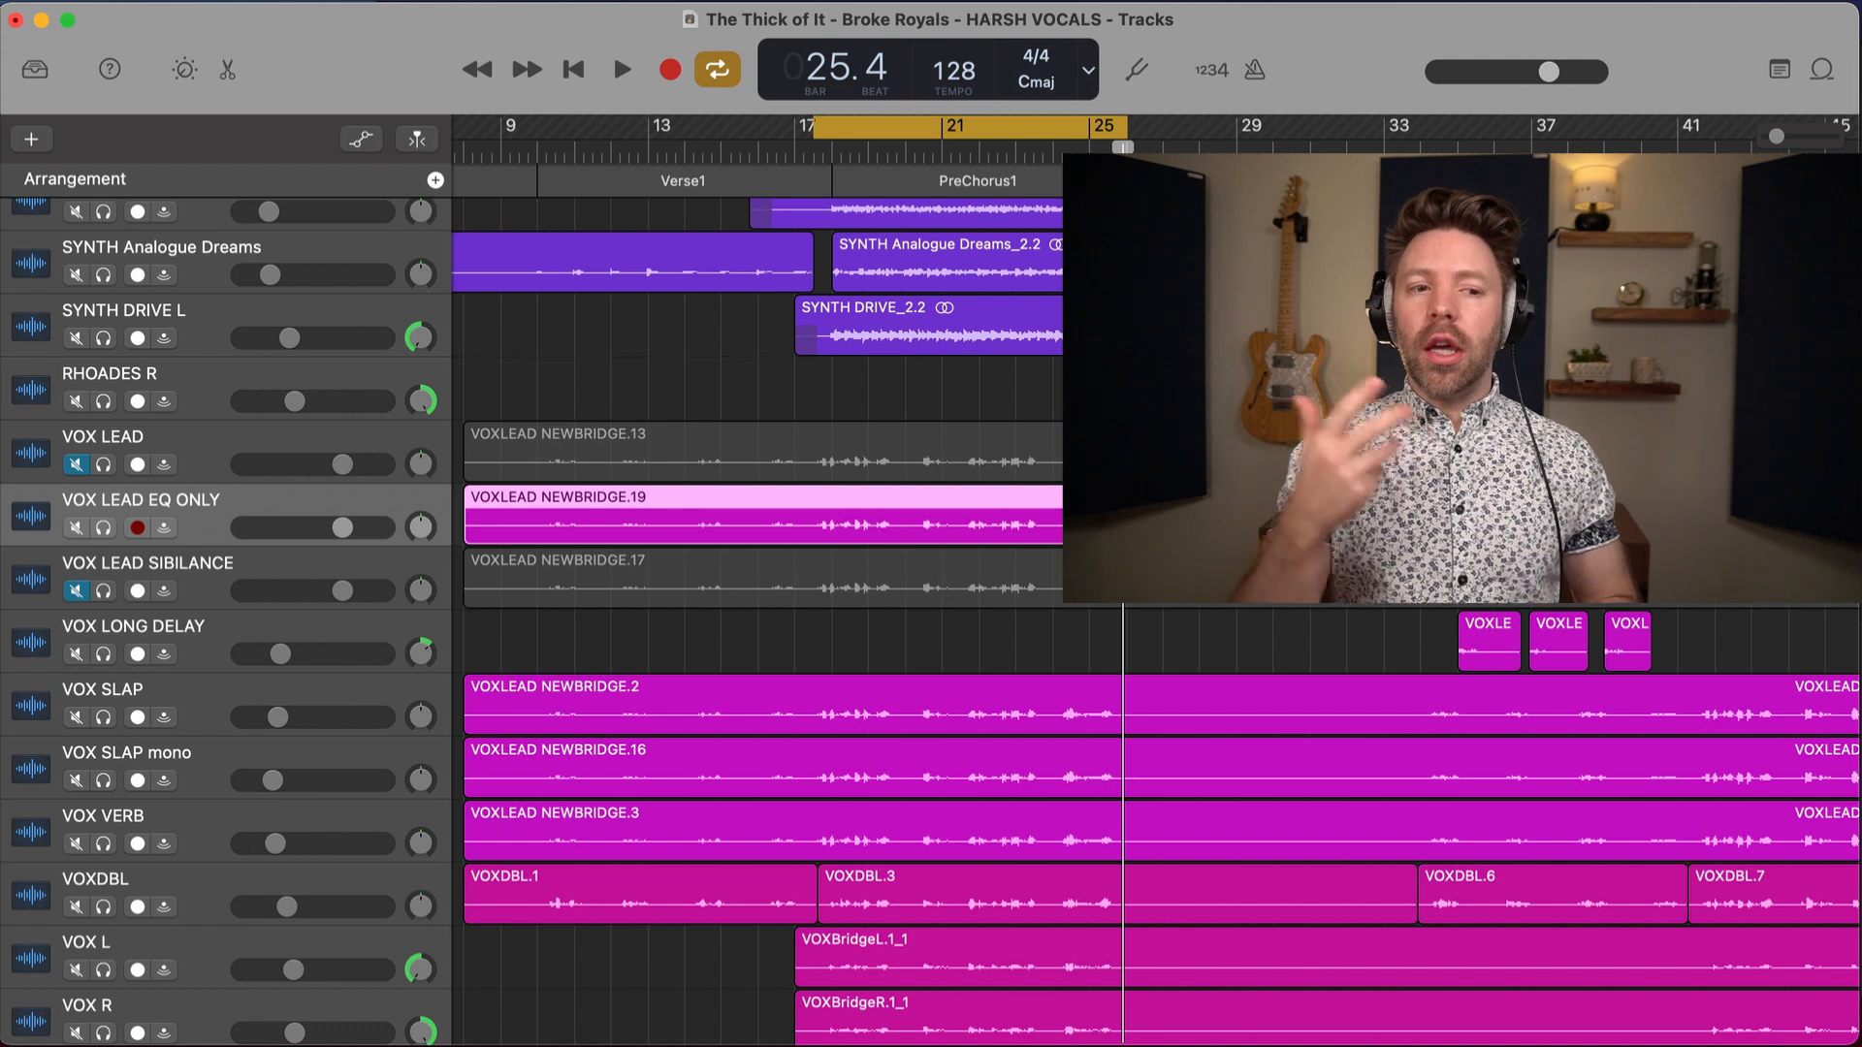
Play back the looped PreChorus1 section with the VOX LEAD EQ ONLY track audible
key("space")
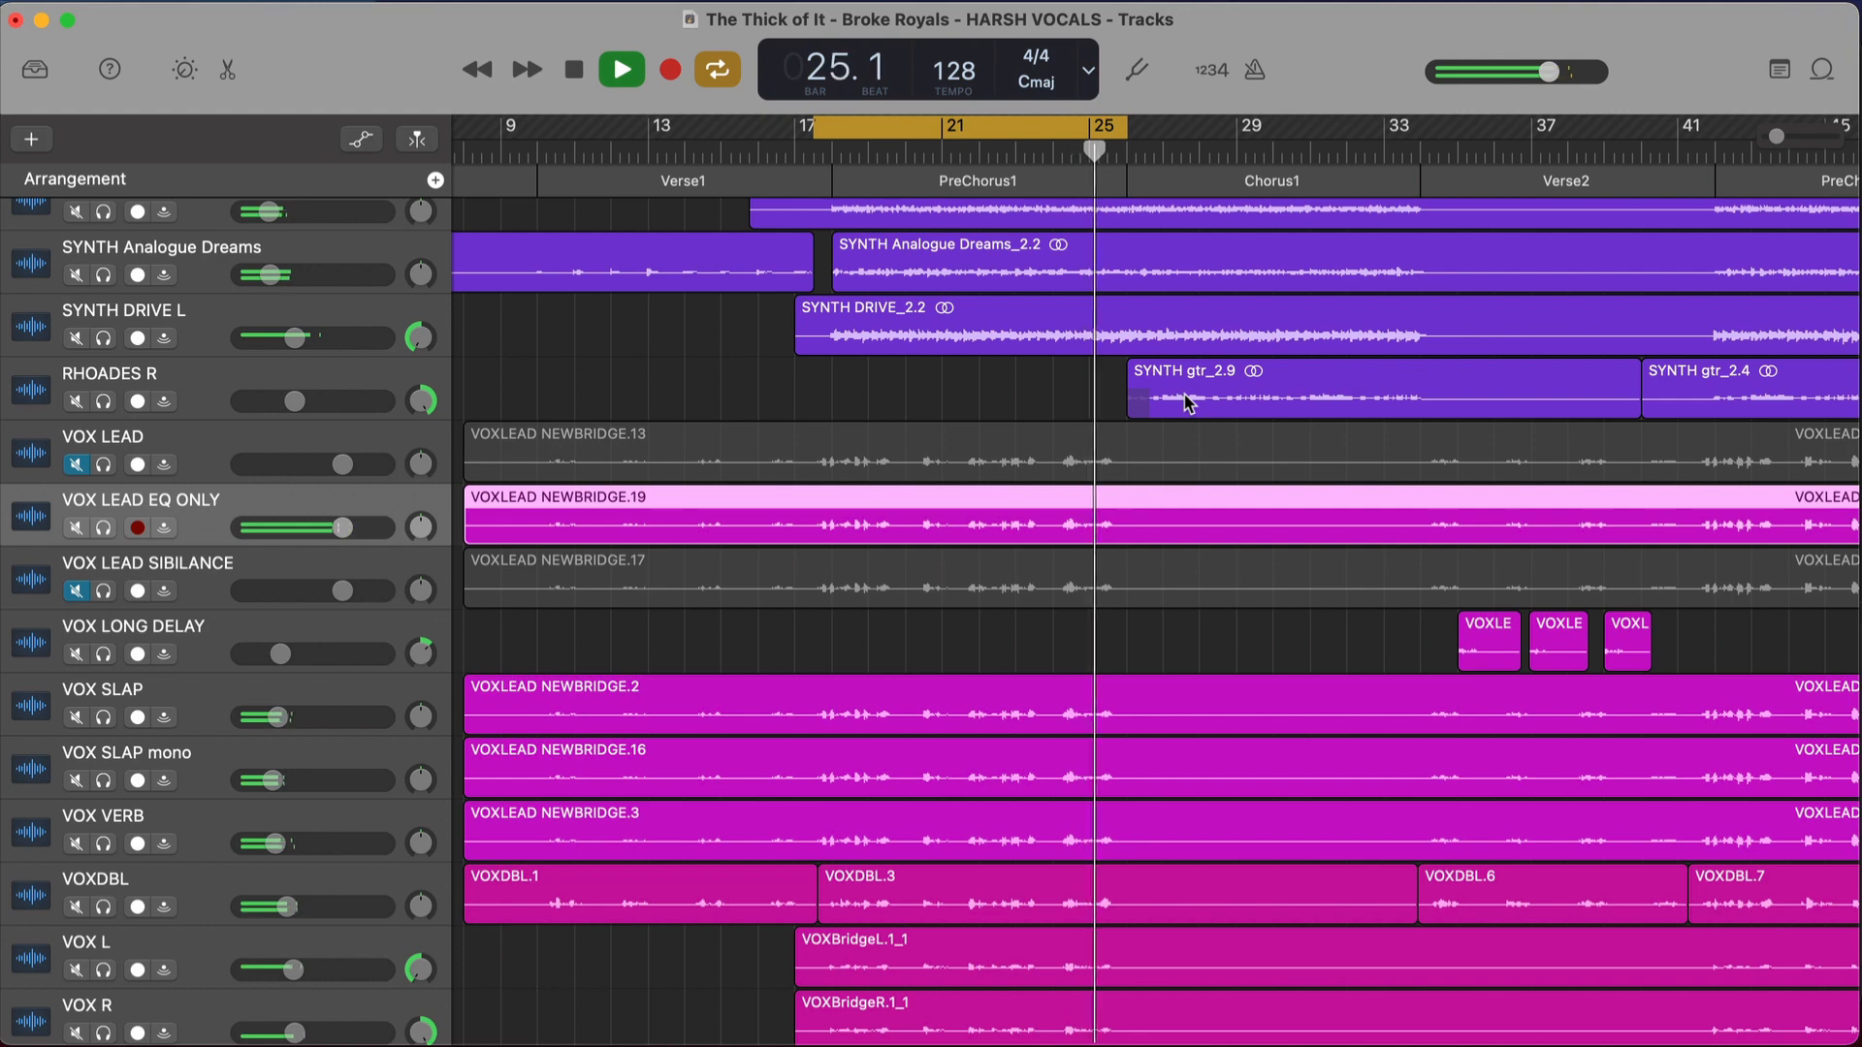
key("space")
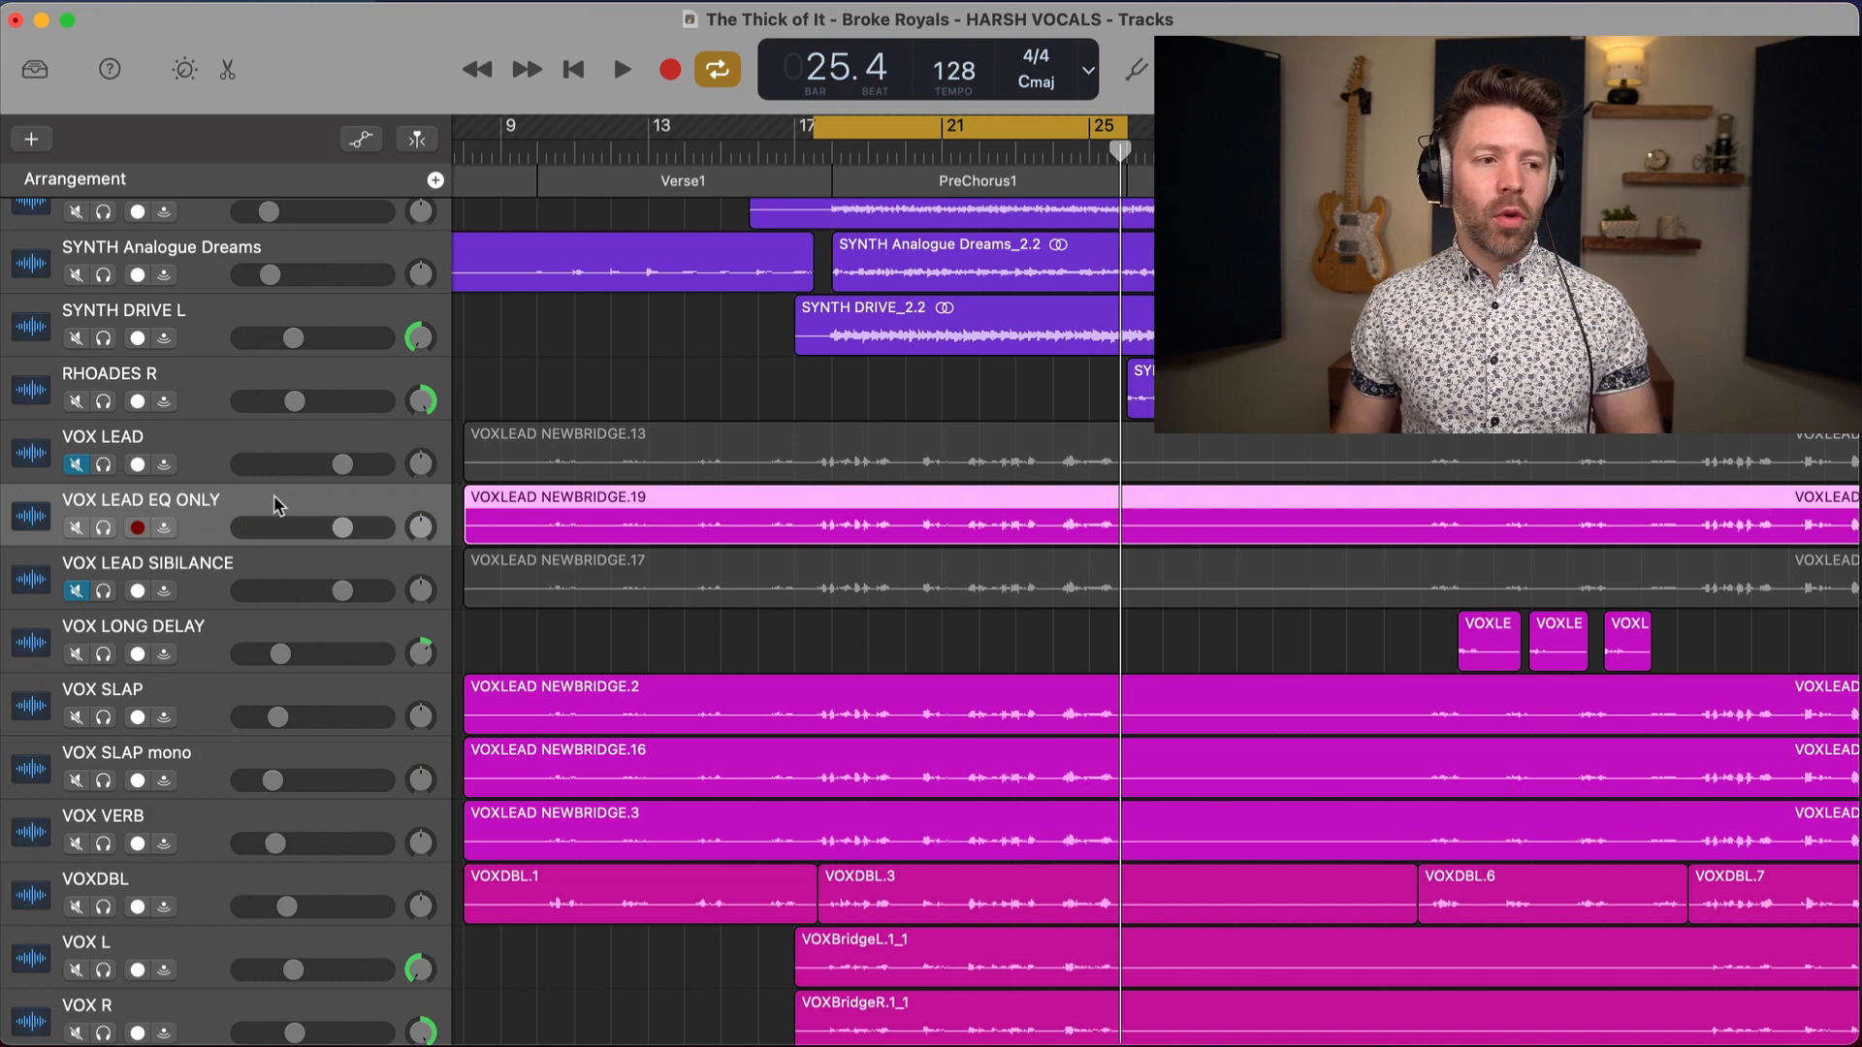
Mute VOX LEAD EQ ONLY, unmute VOX LEAD and play back the looped pre-chorus to hear the difference
left_click(75, 528)
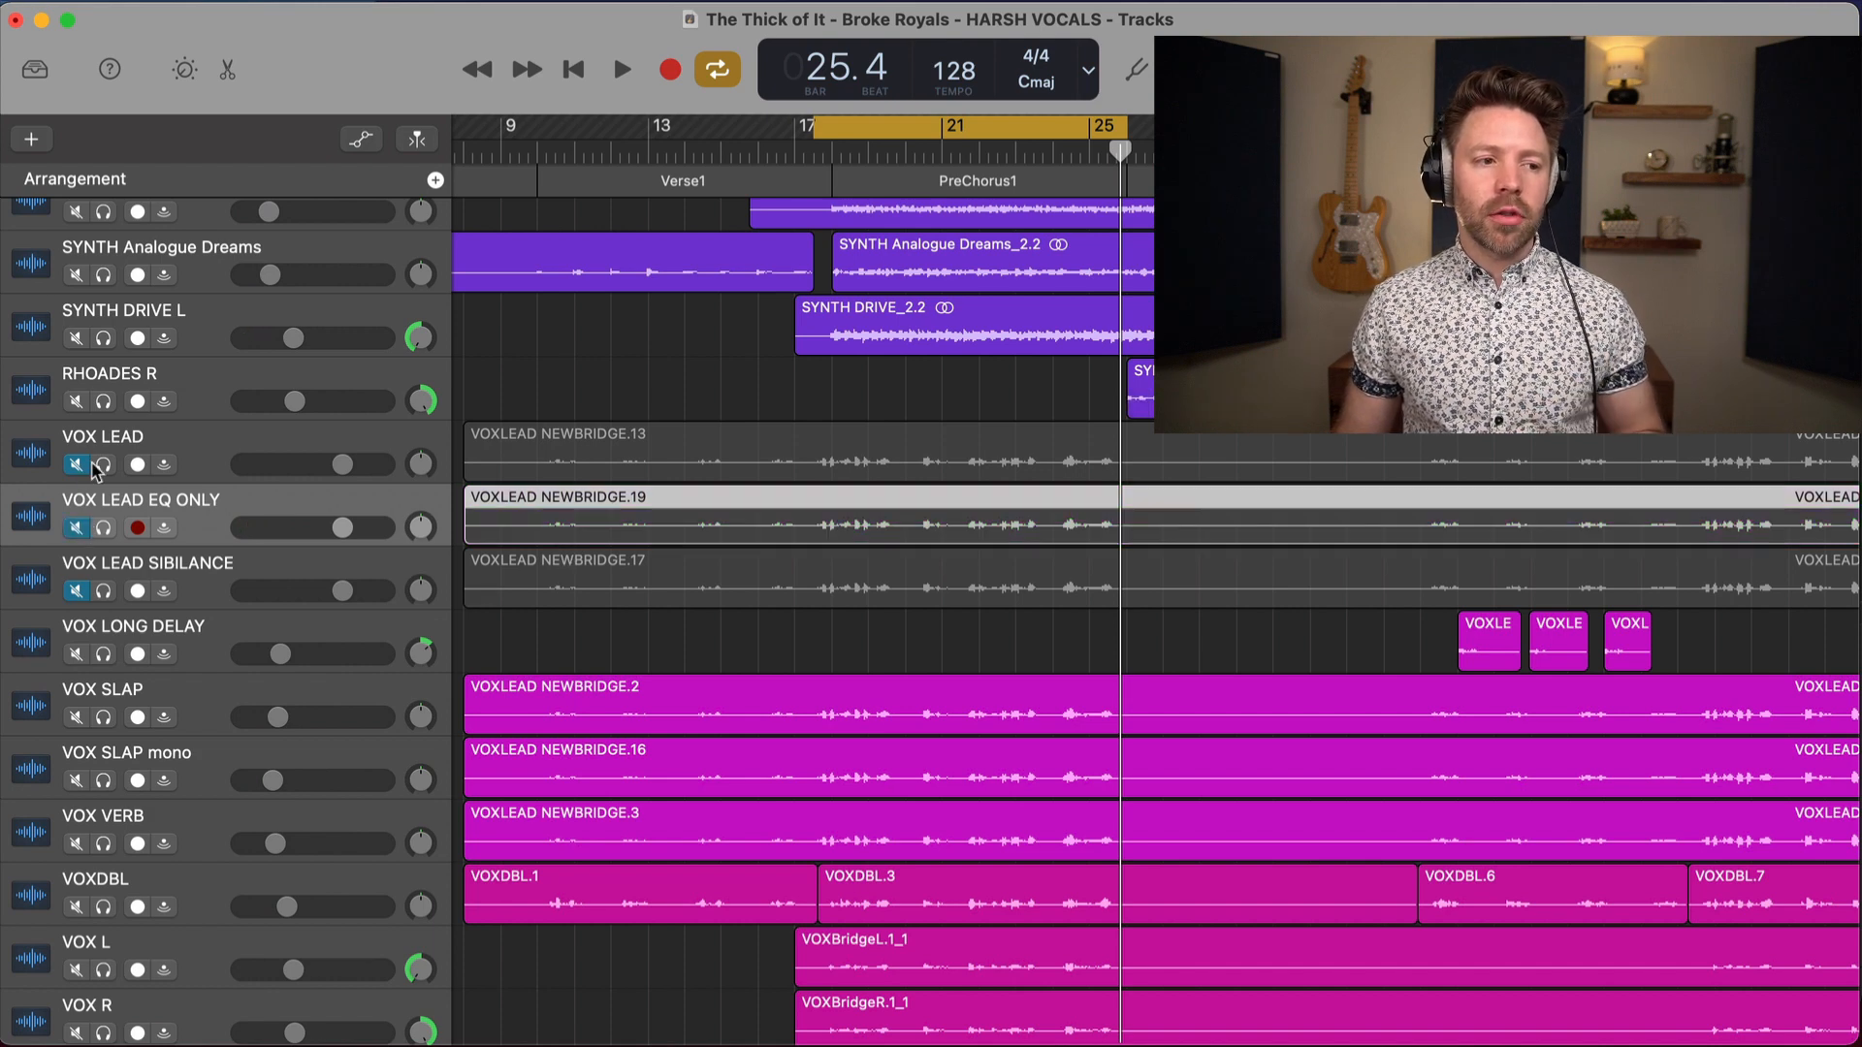
left_click(77, 464)
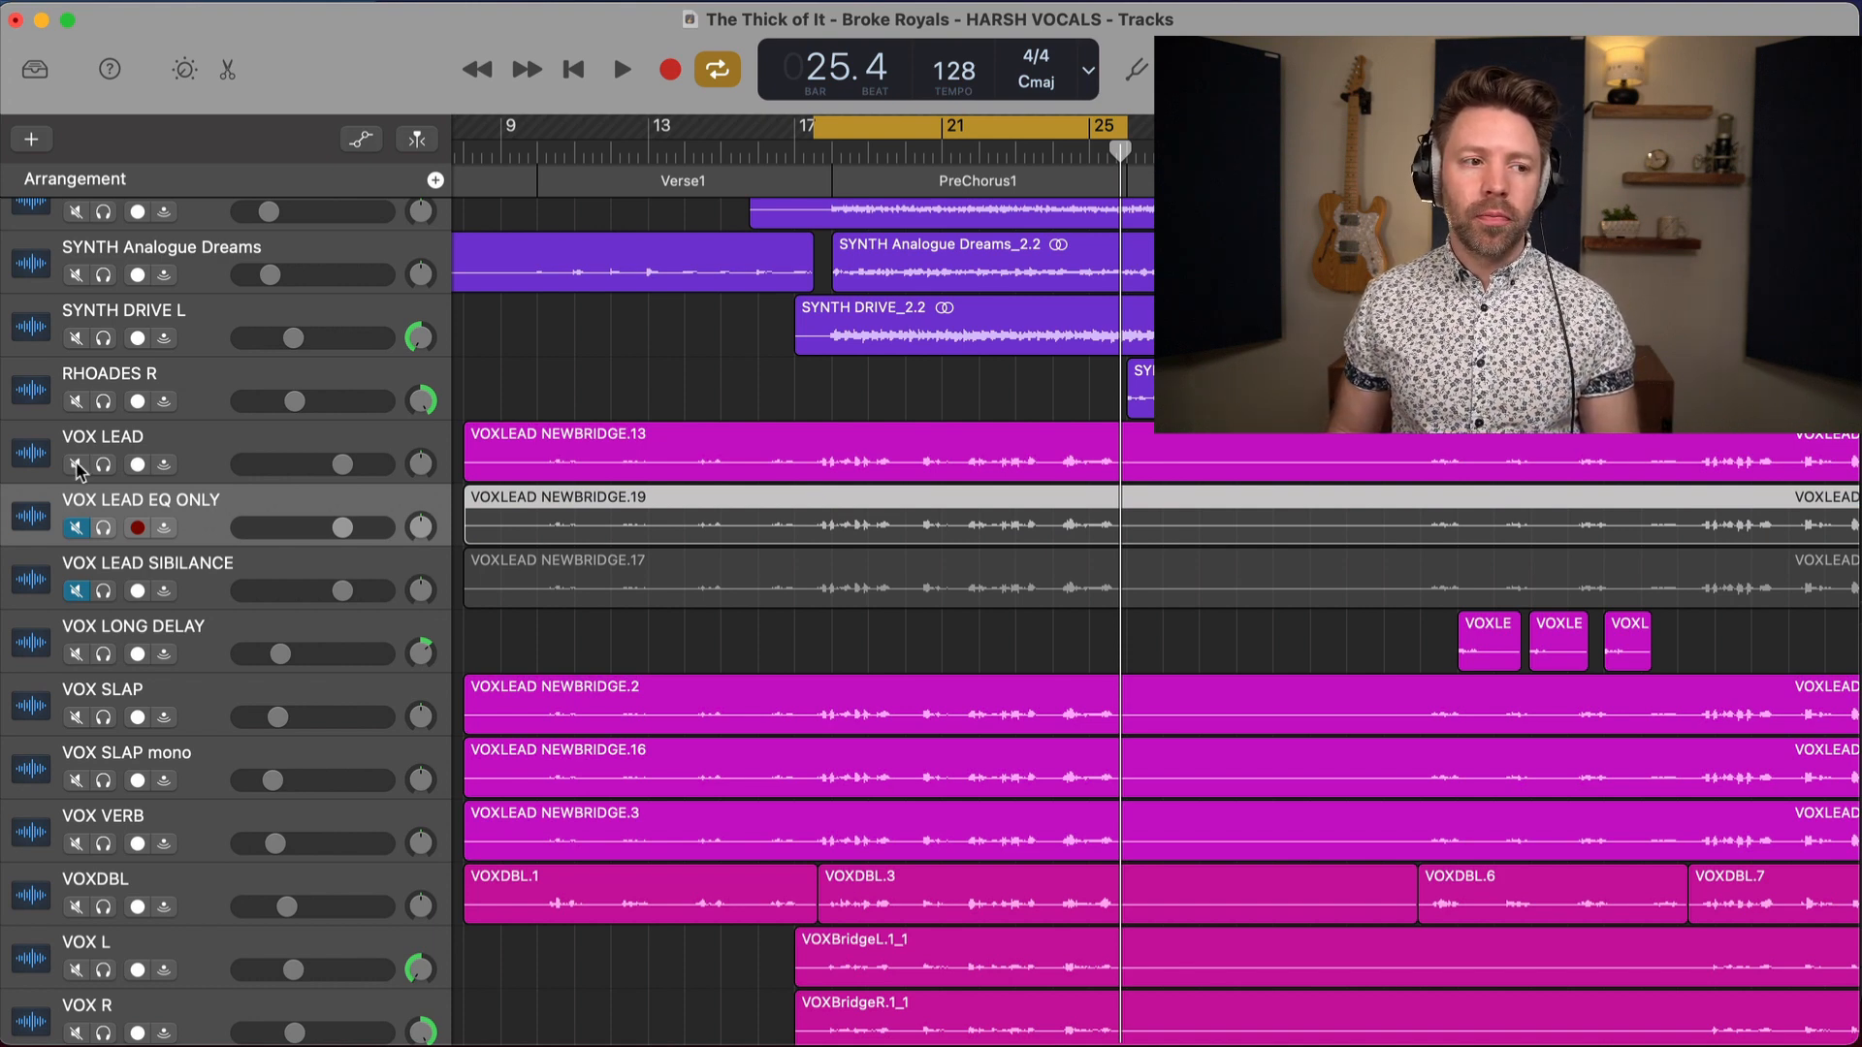
key("space")
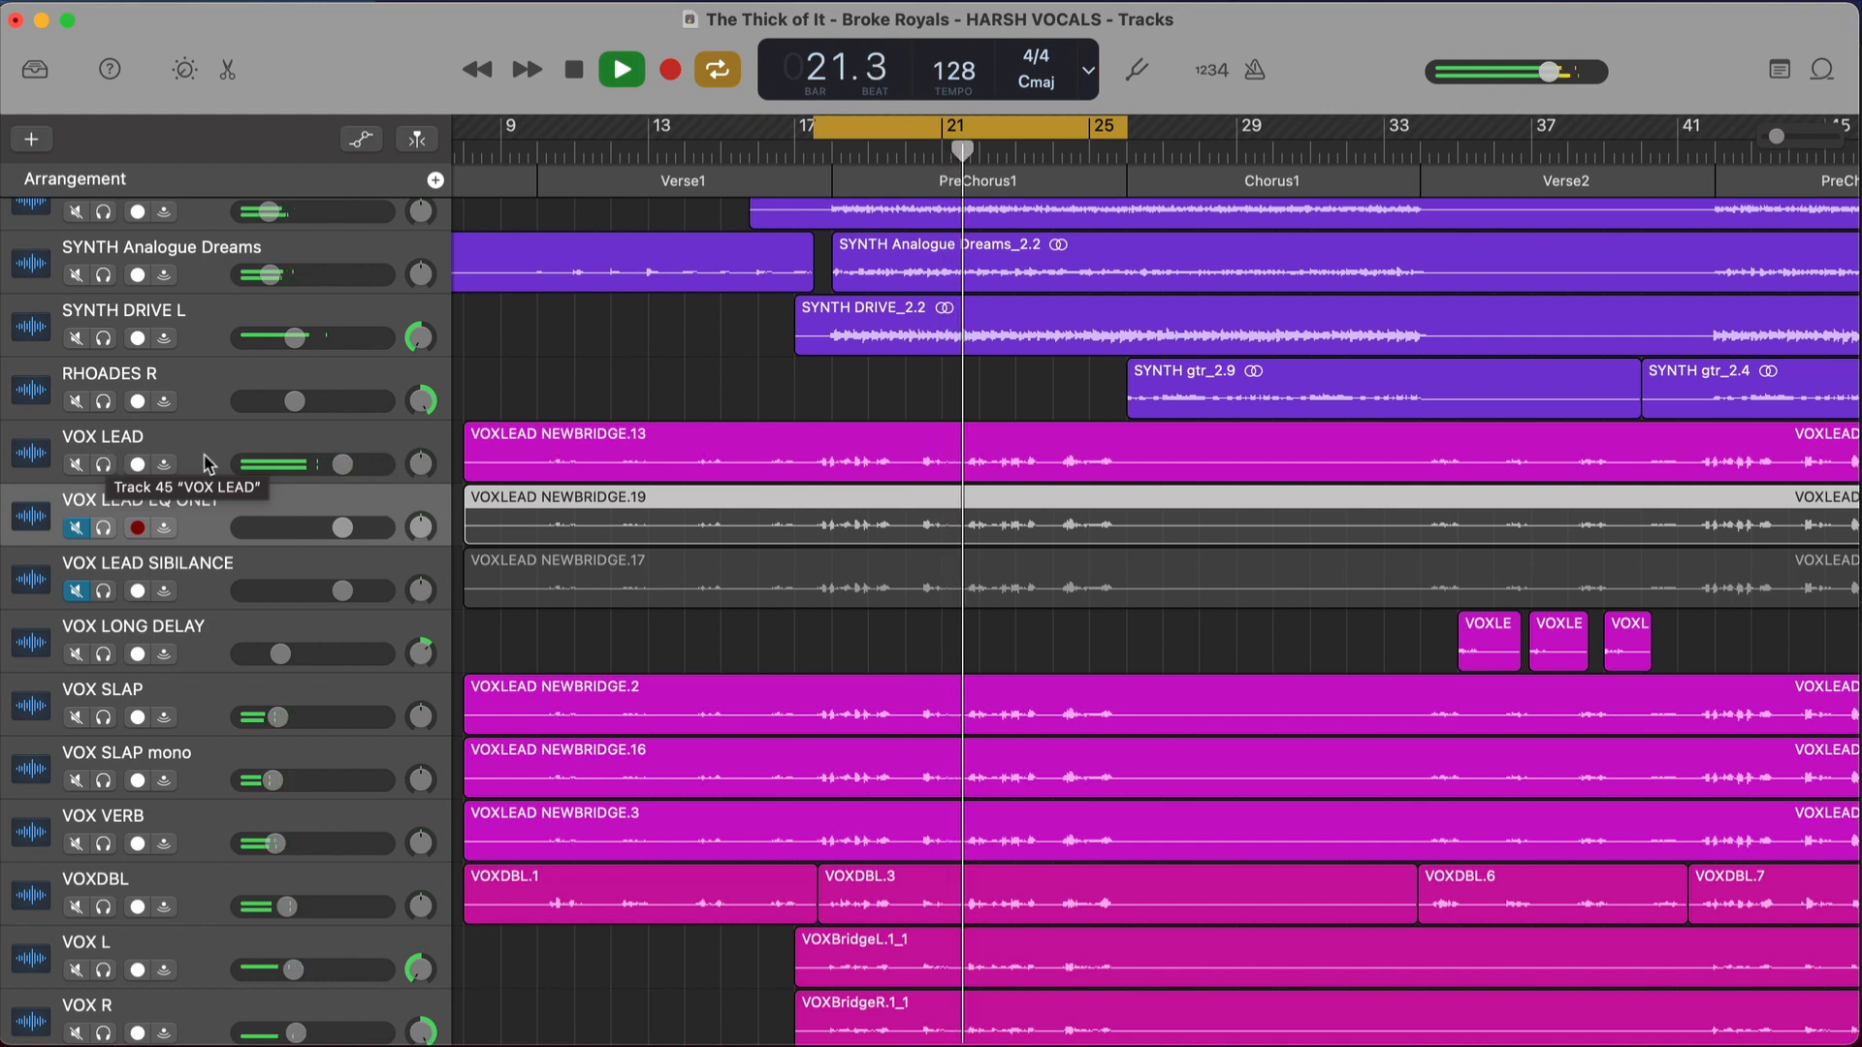
left_click(207, 463)
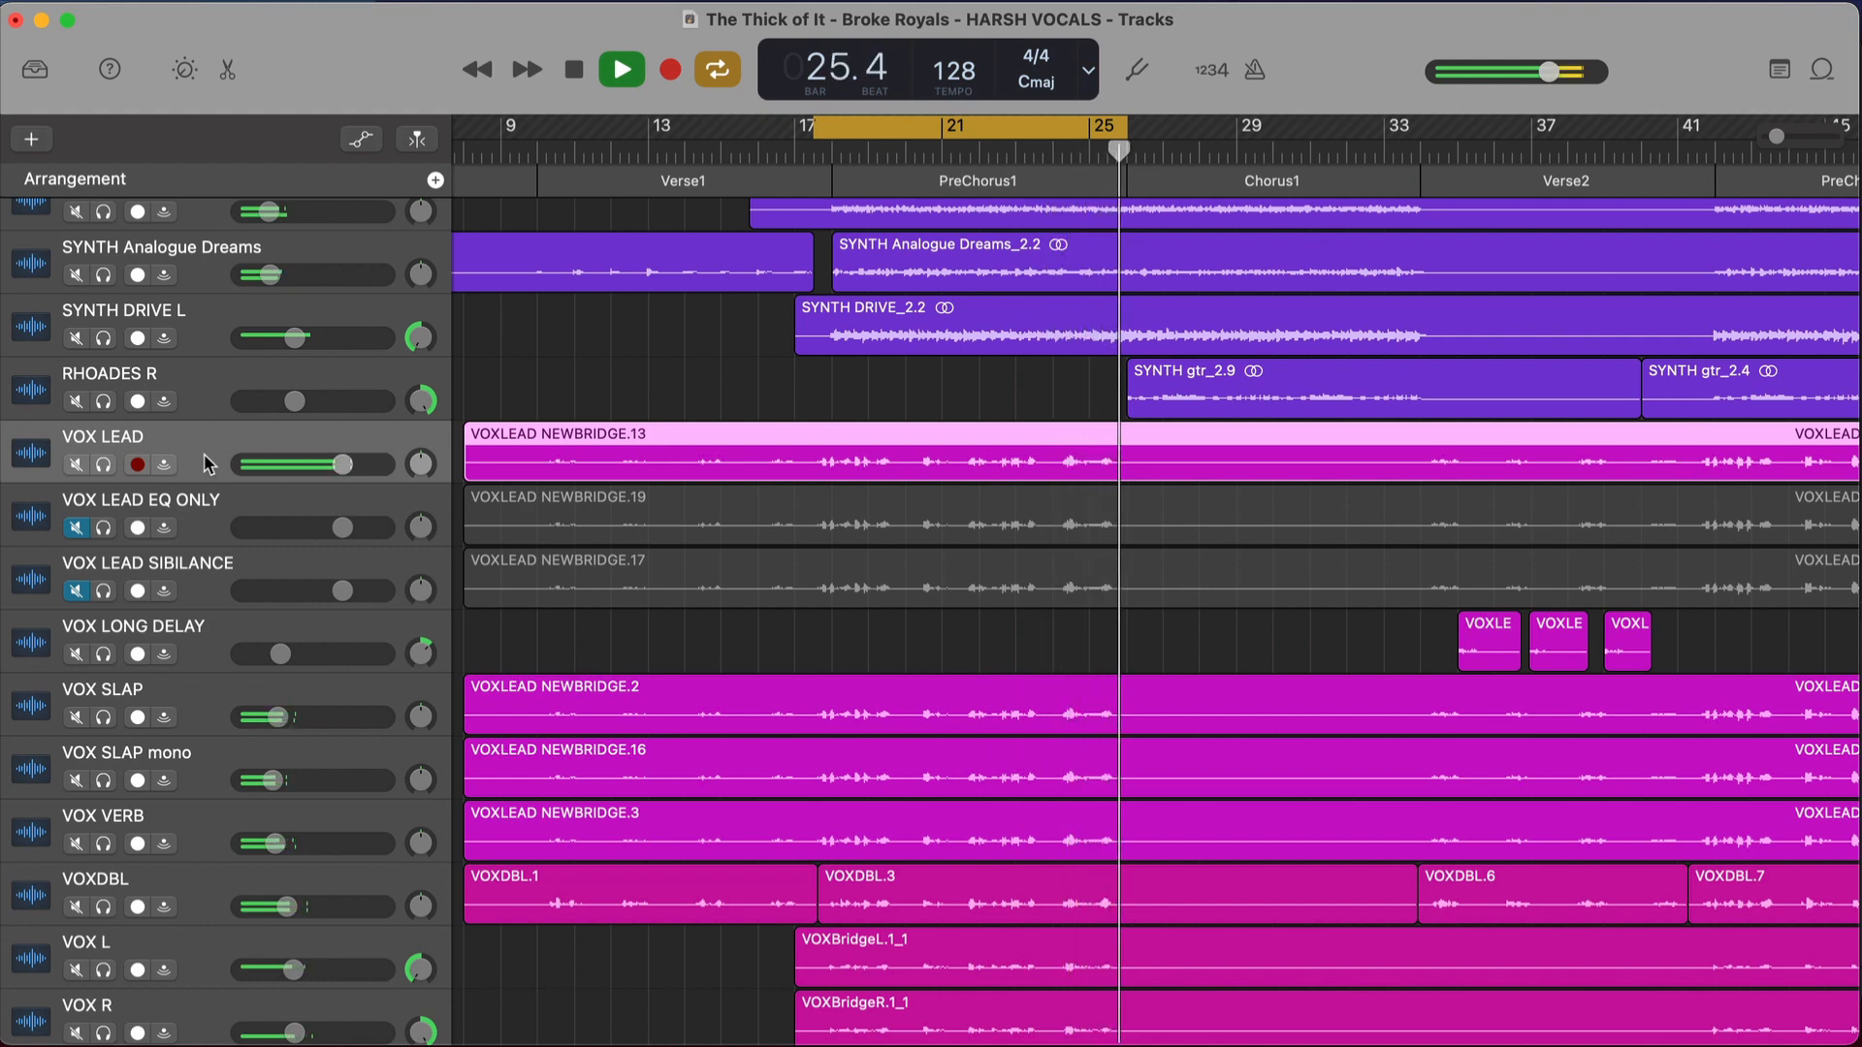
key("space")
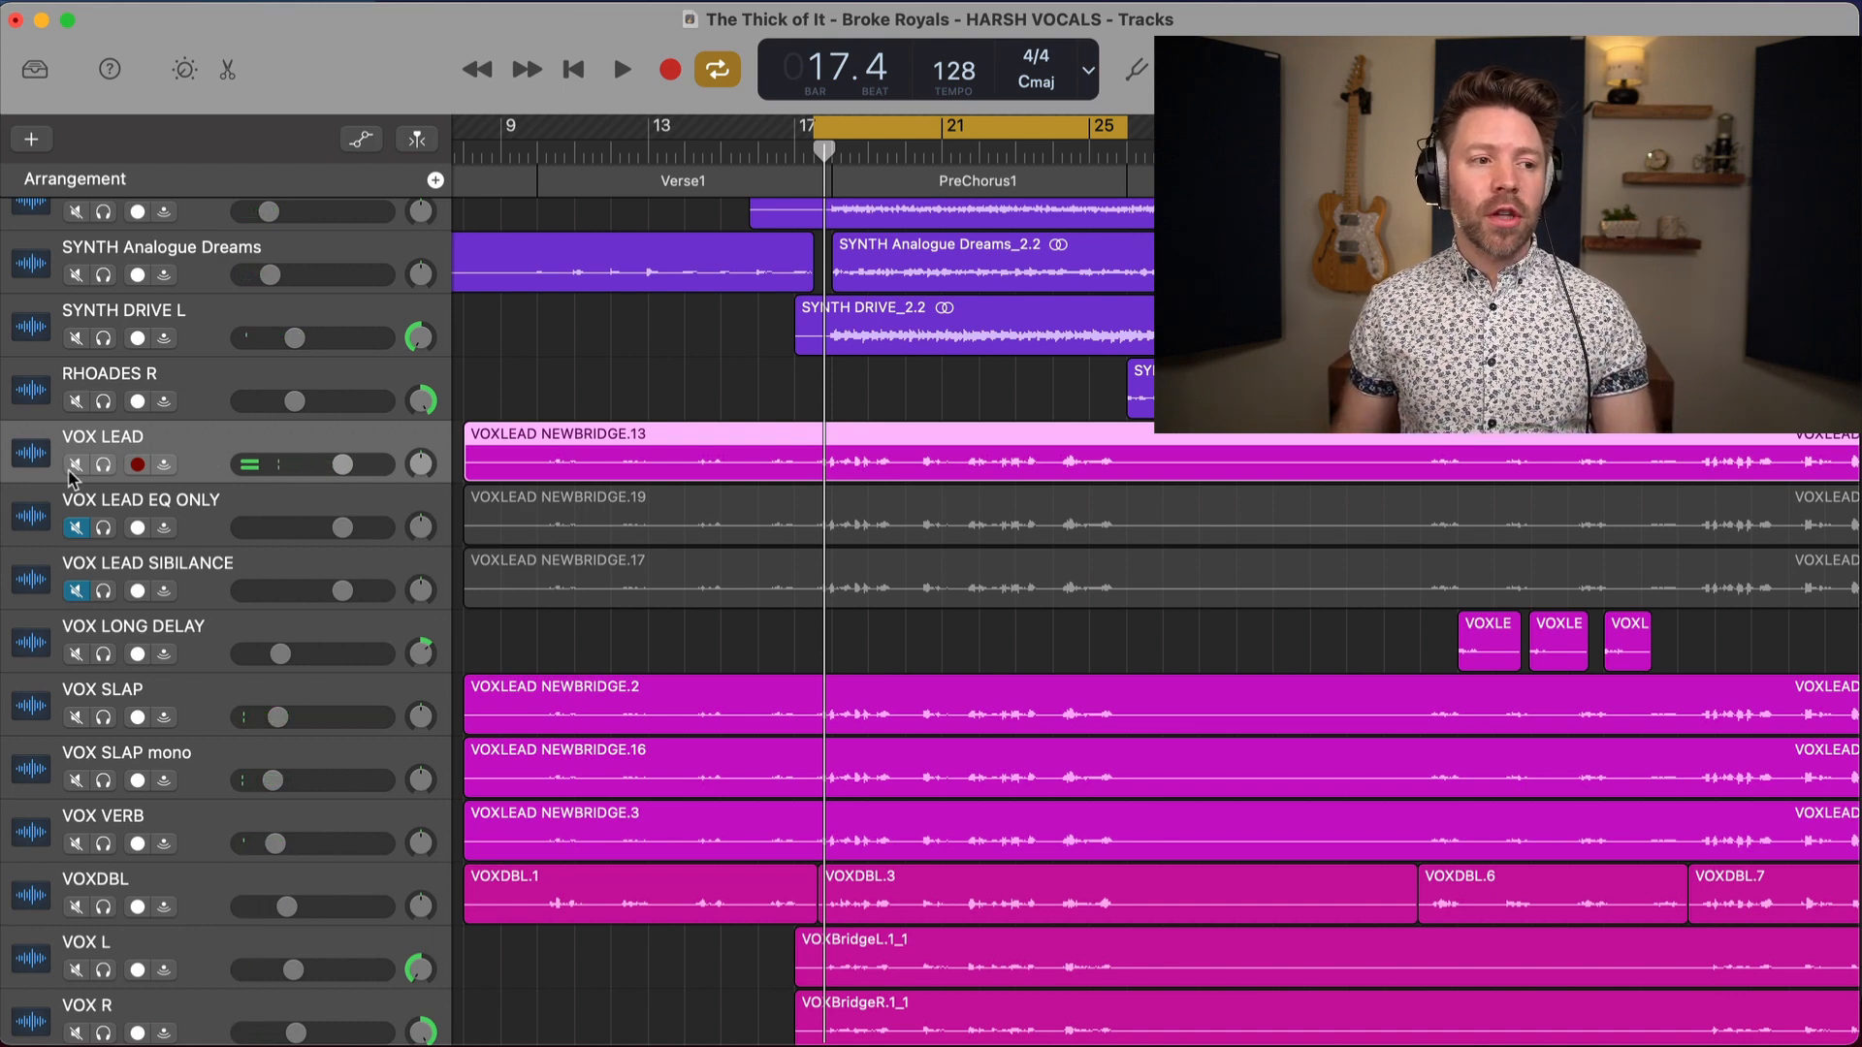
key("space")
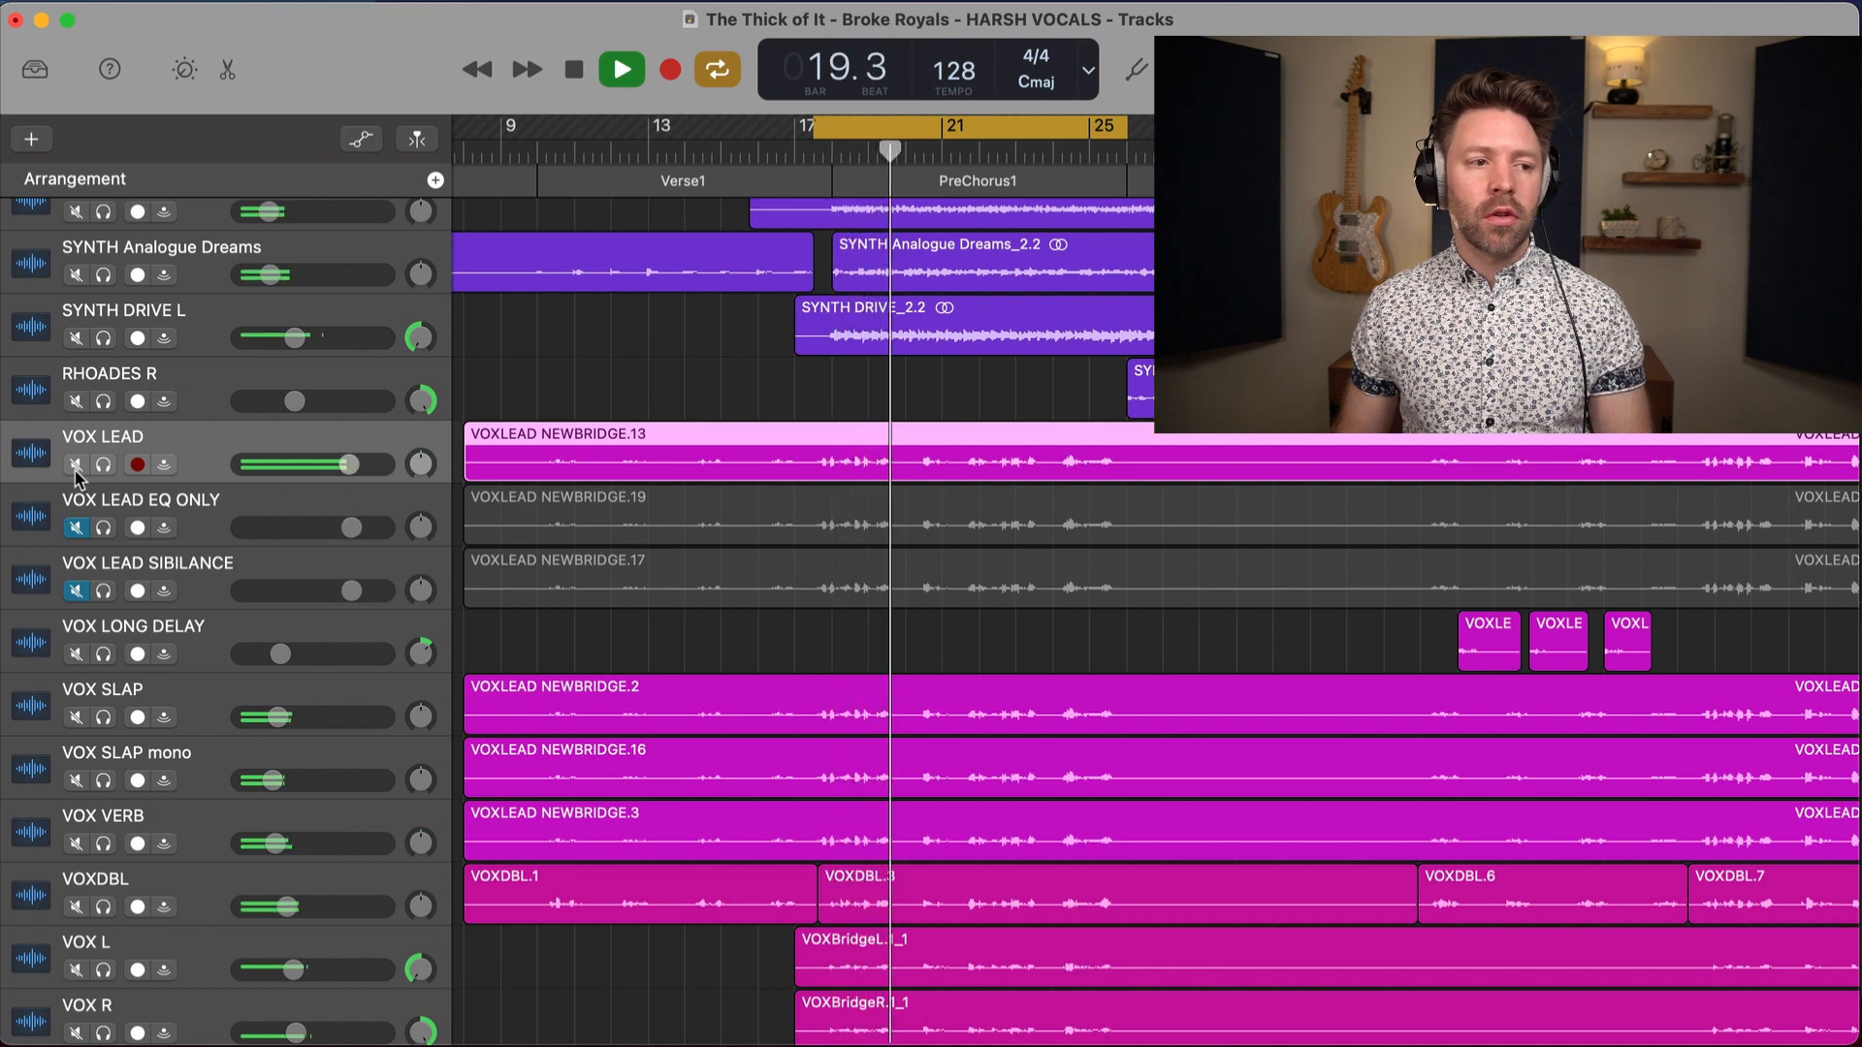
key("space")
Mute VOX LEAD, unmute VOX LEAD EQ ONLY and replay the pre-chorus for comparison
left_click(76, 466)
left_click(76, 528)
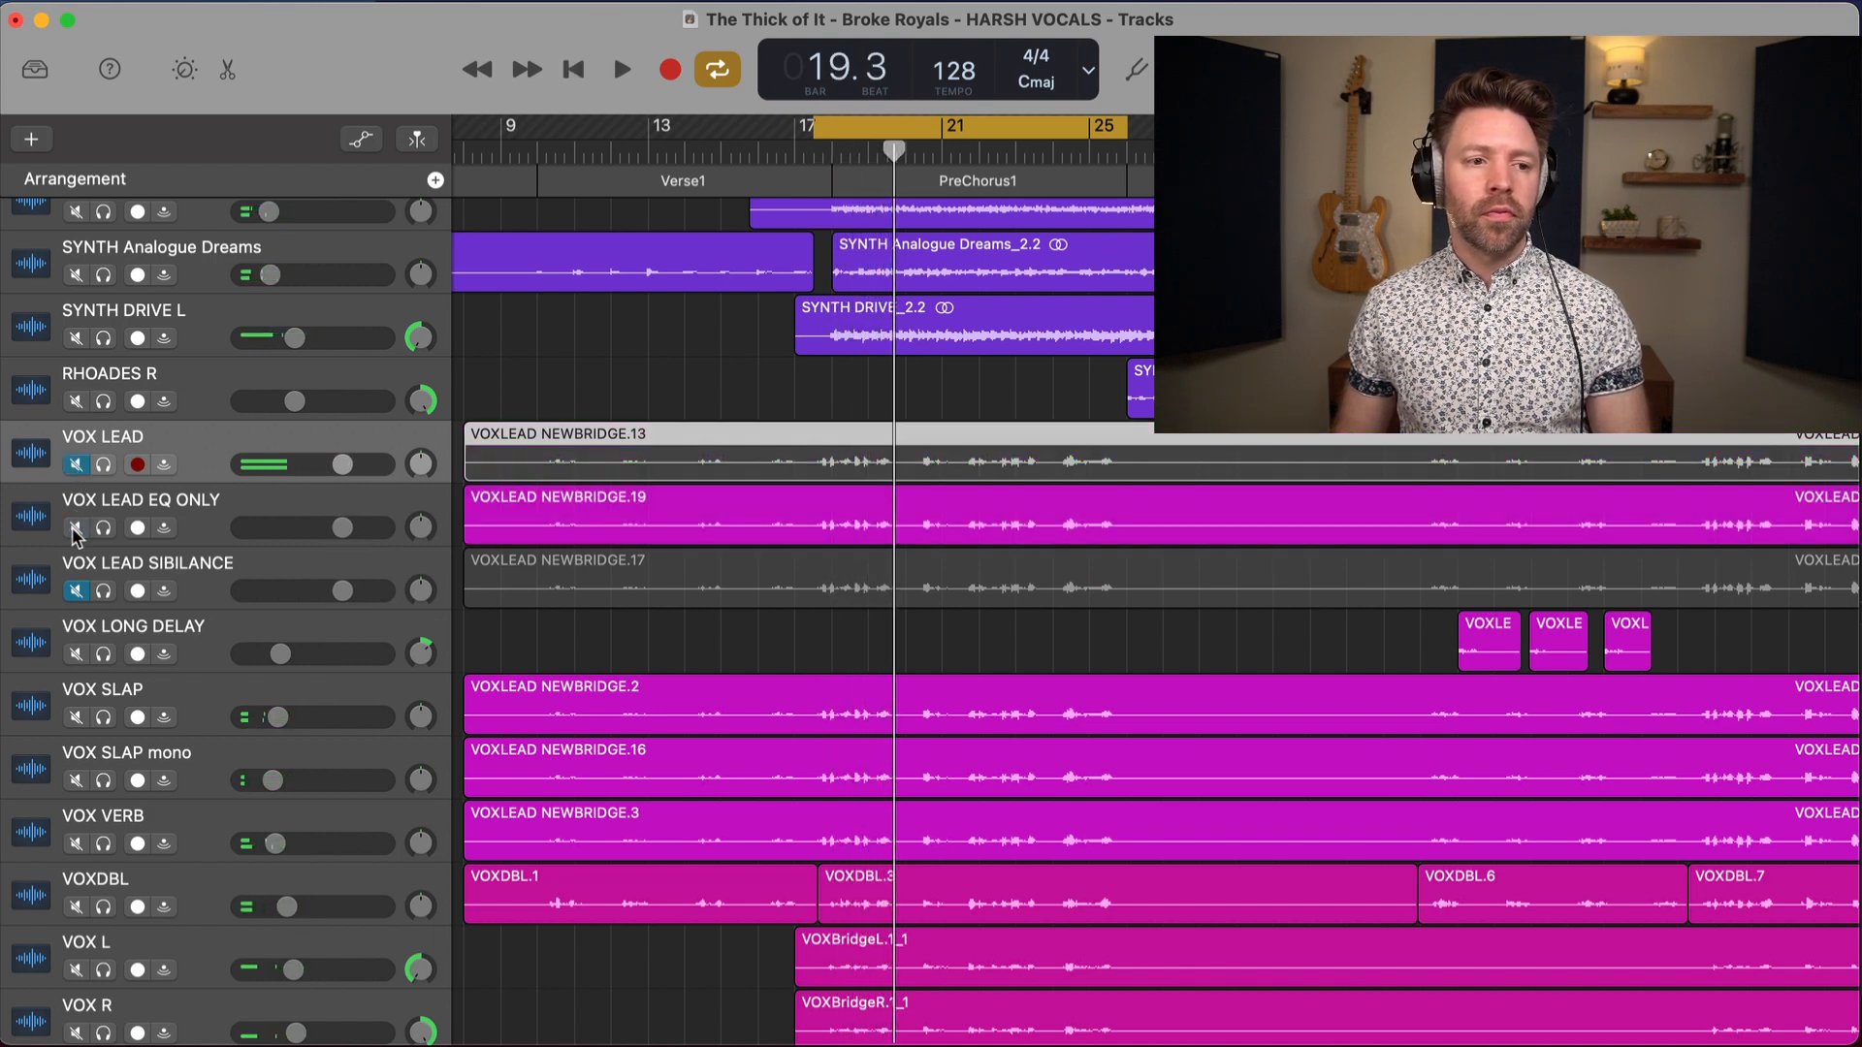
key("space")
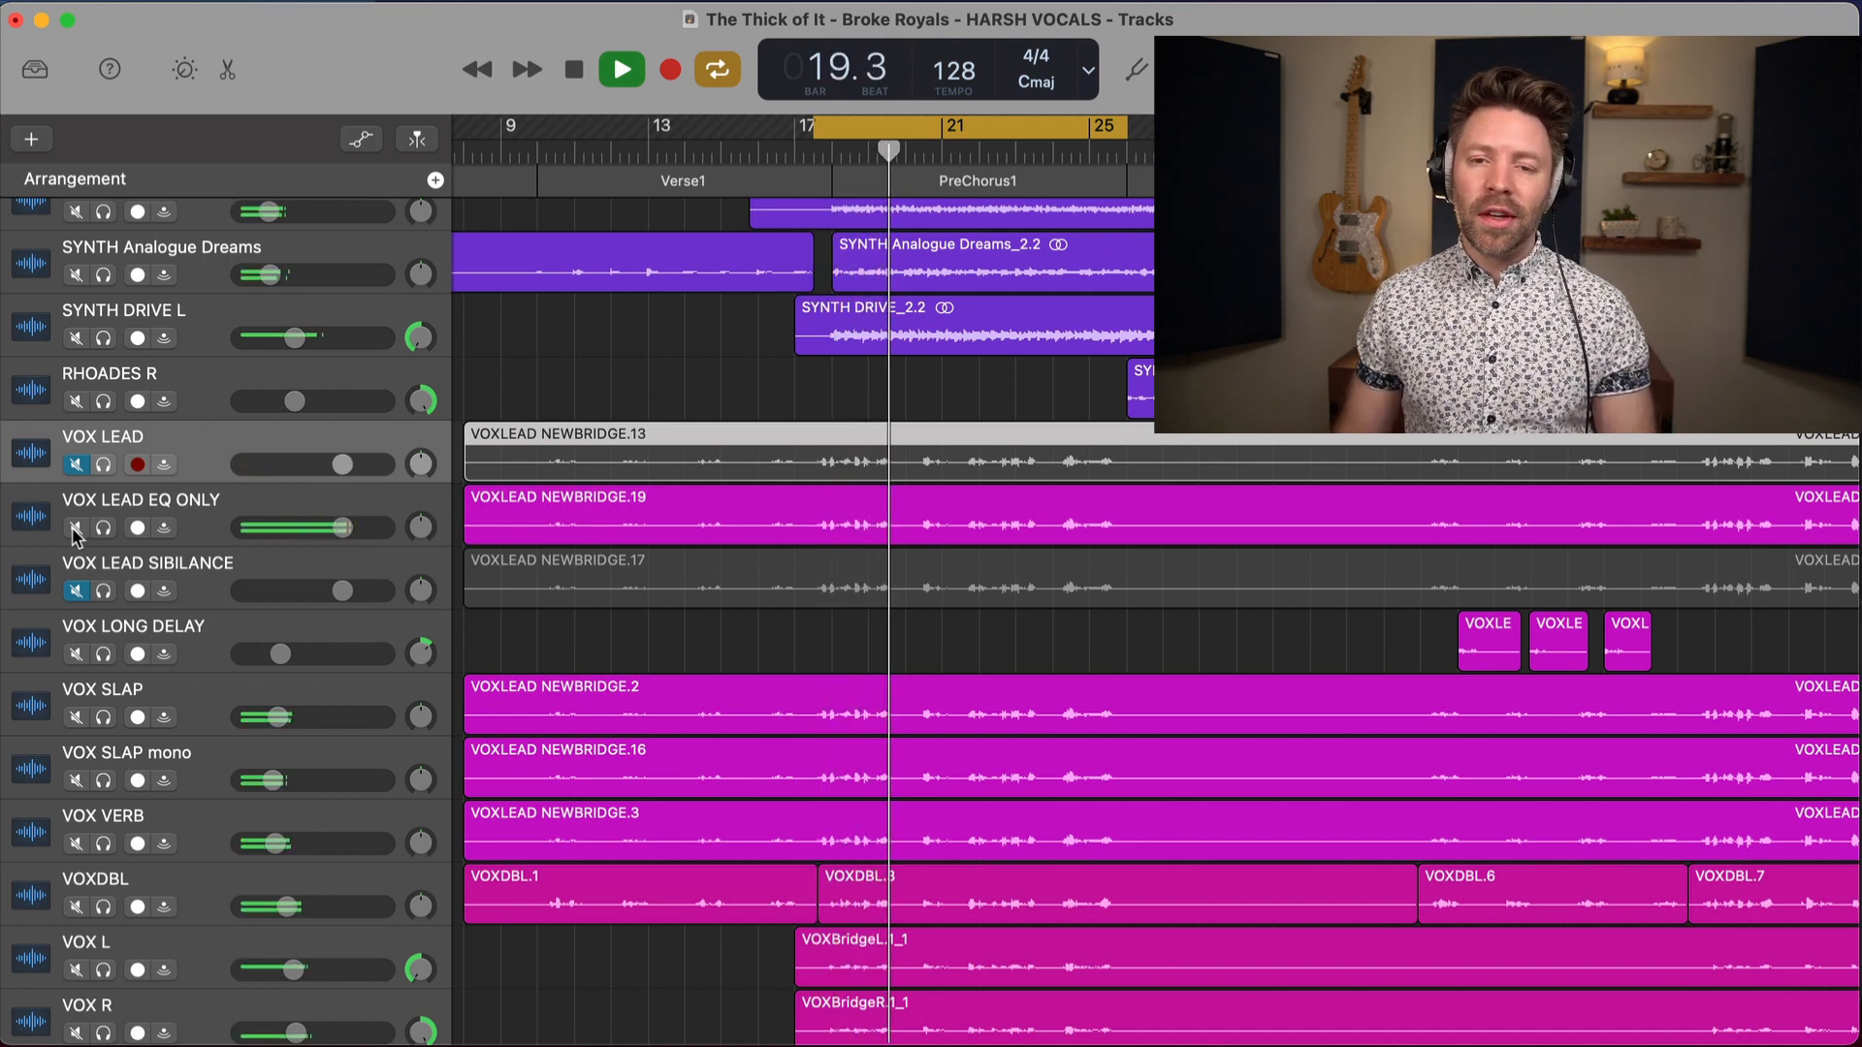
key("space")
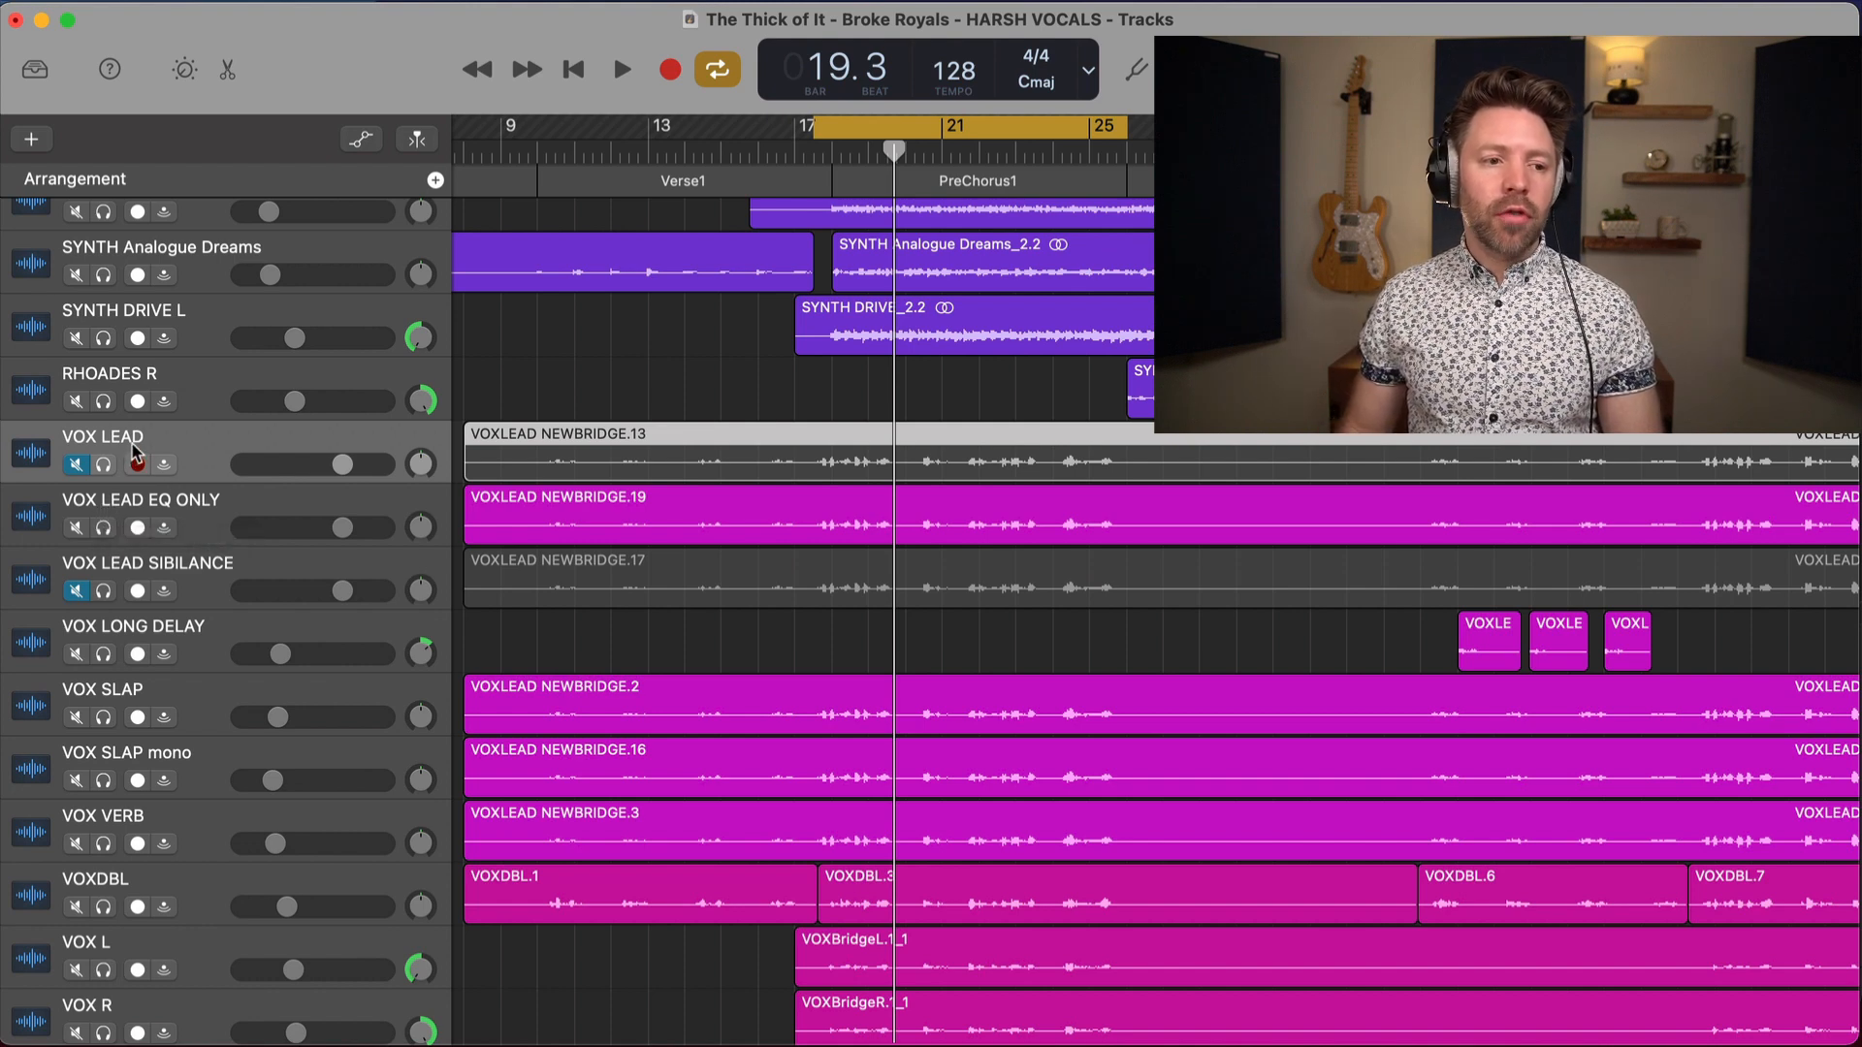
Show the VOX LEAD track's Smart Controls and examine its TDR Nova, second DeEsser and Channel EQ settings
key("b")
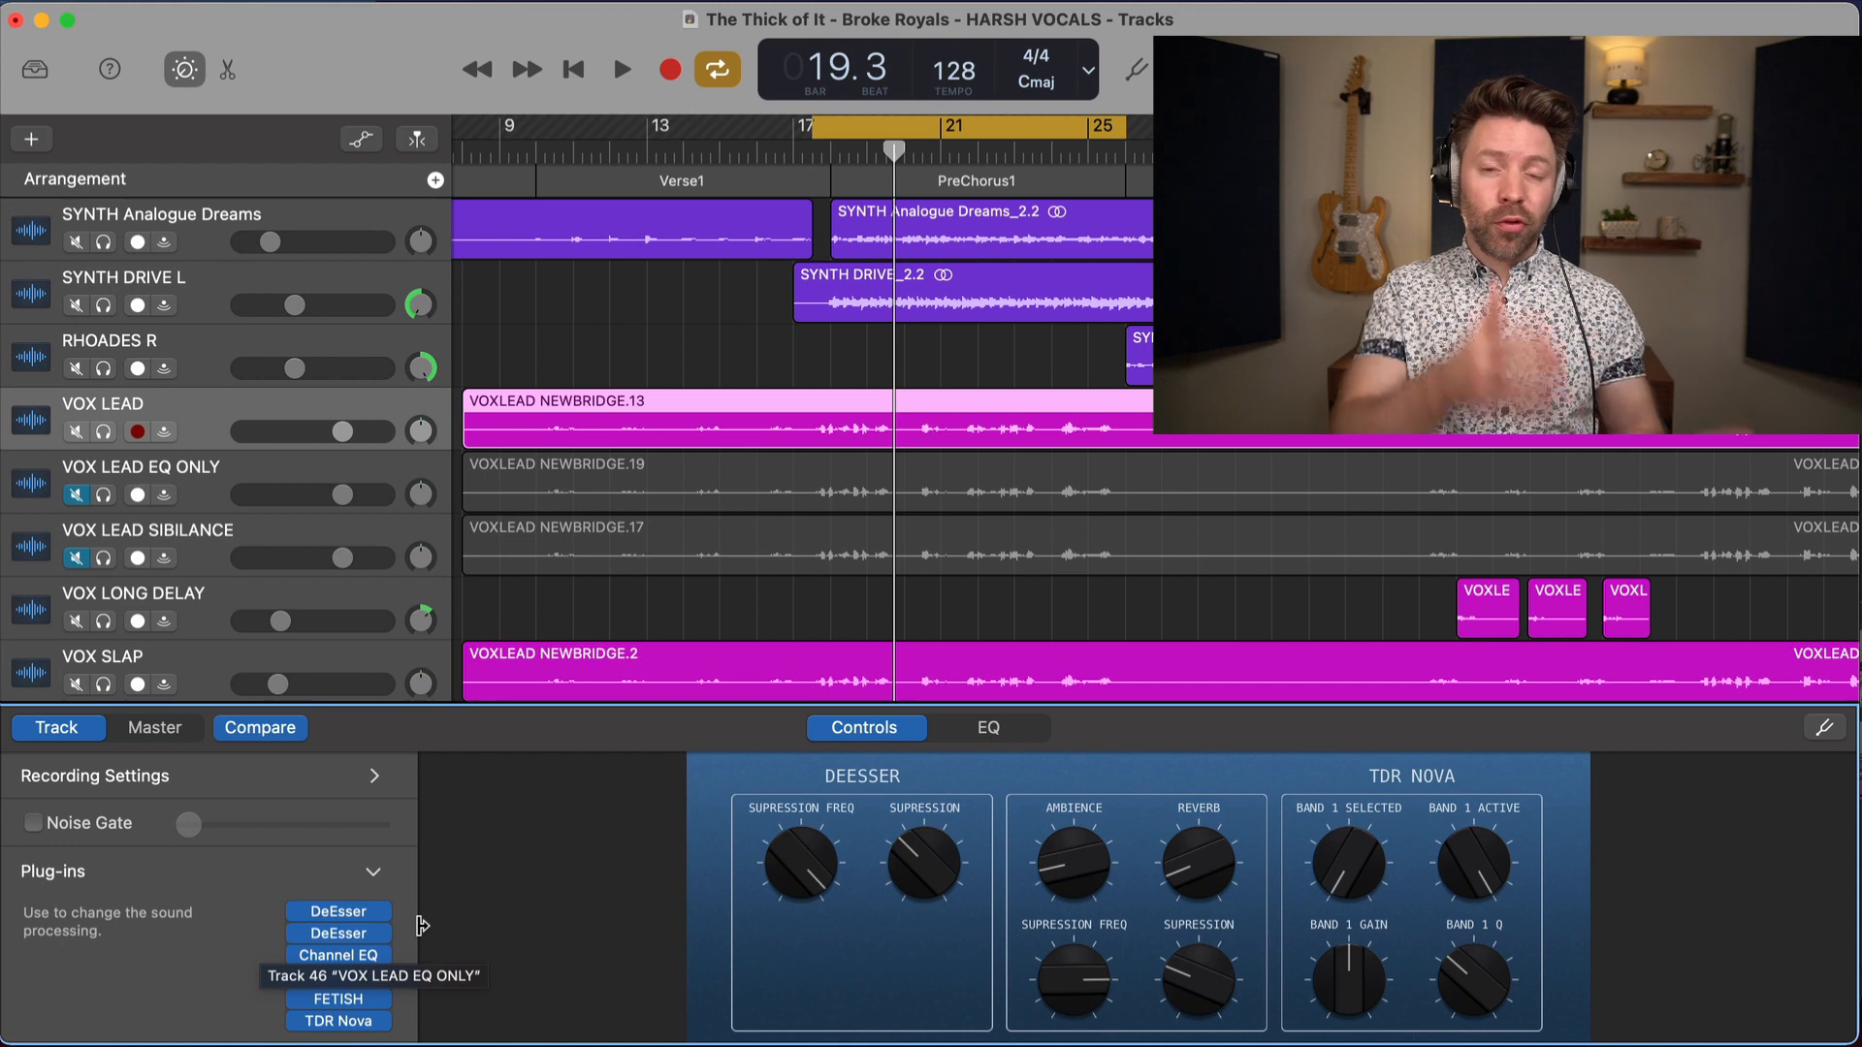
left_click(362, 979)
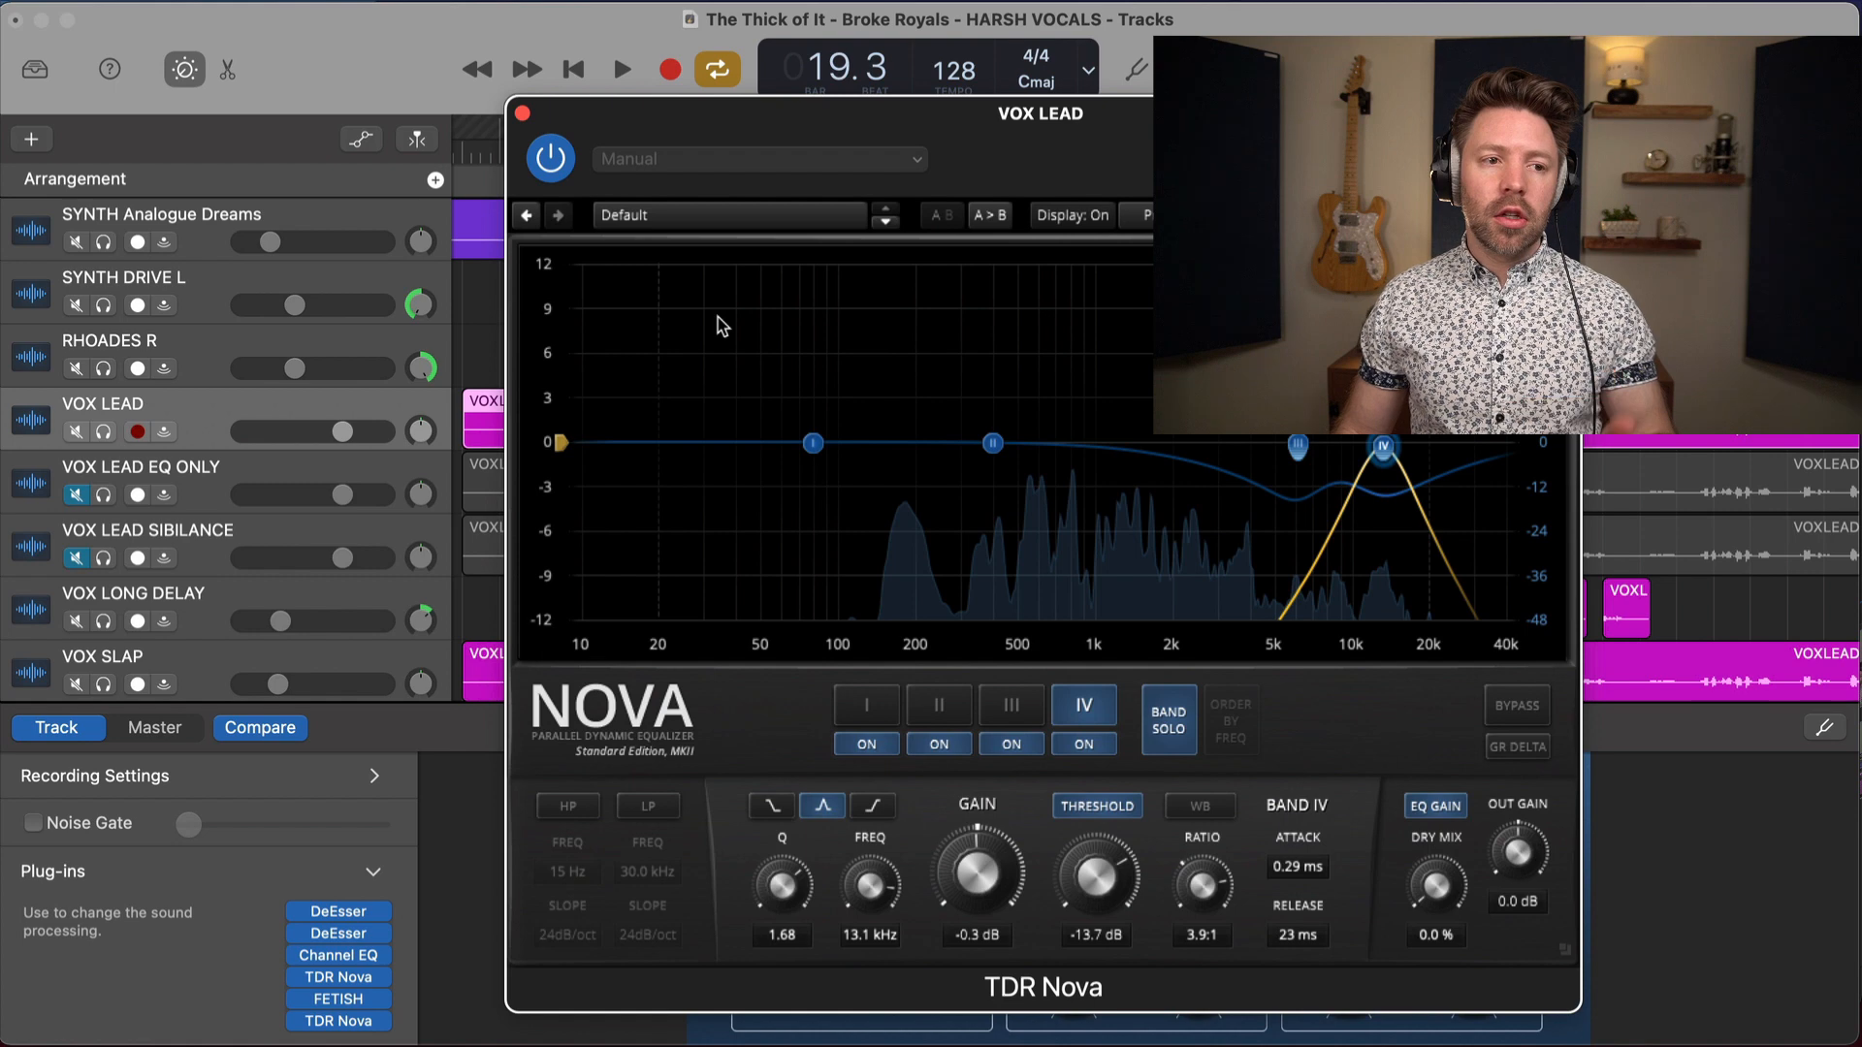
left_click(522, 114)
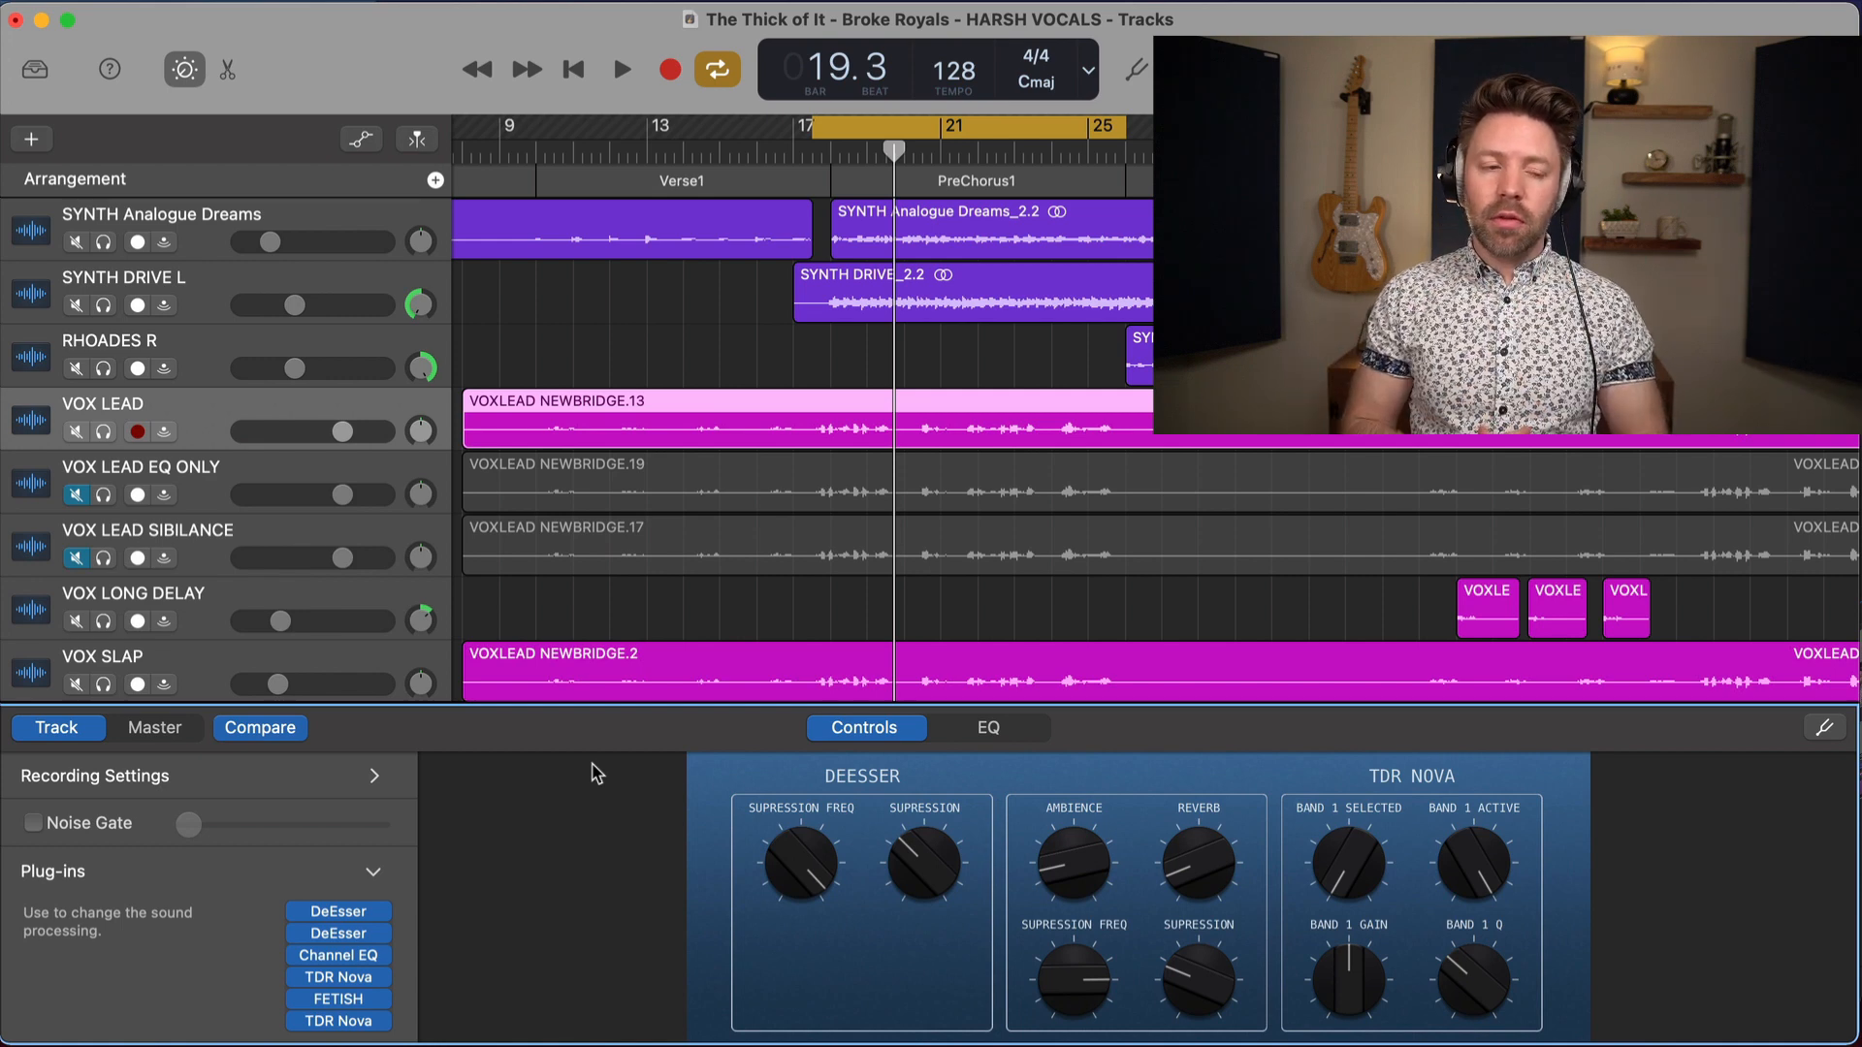
mouse_move(344, 945)
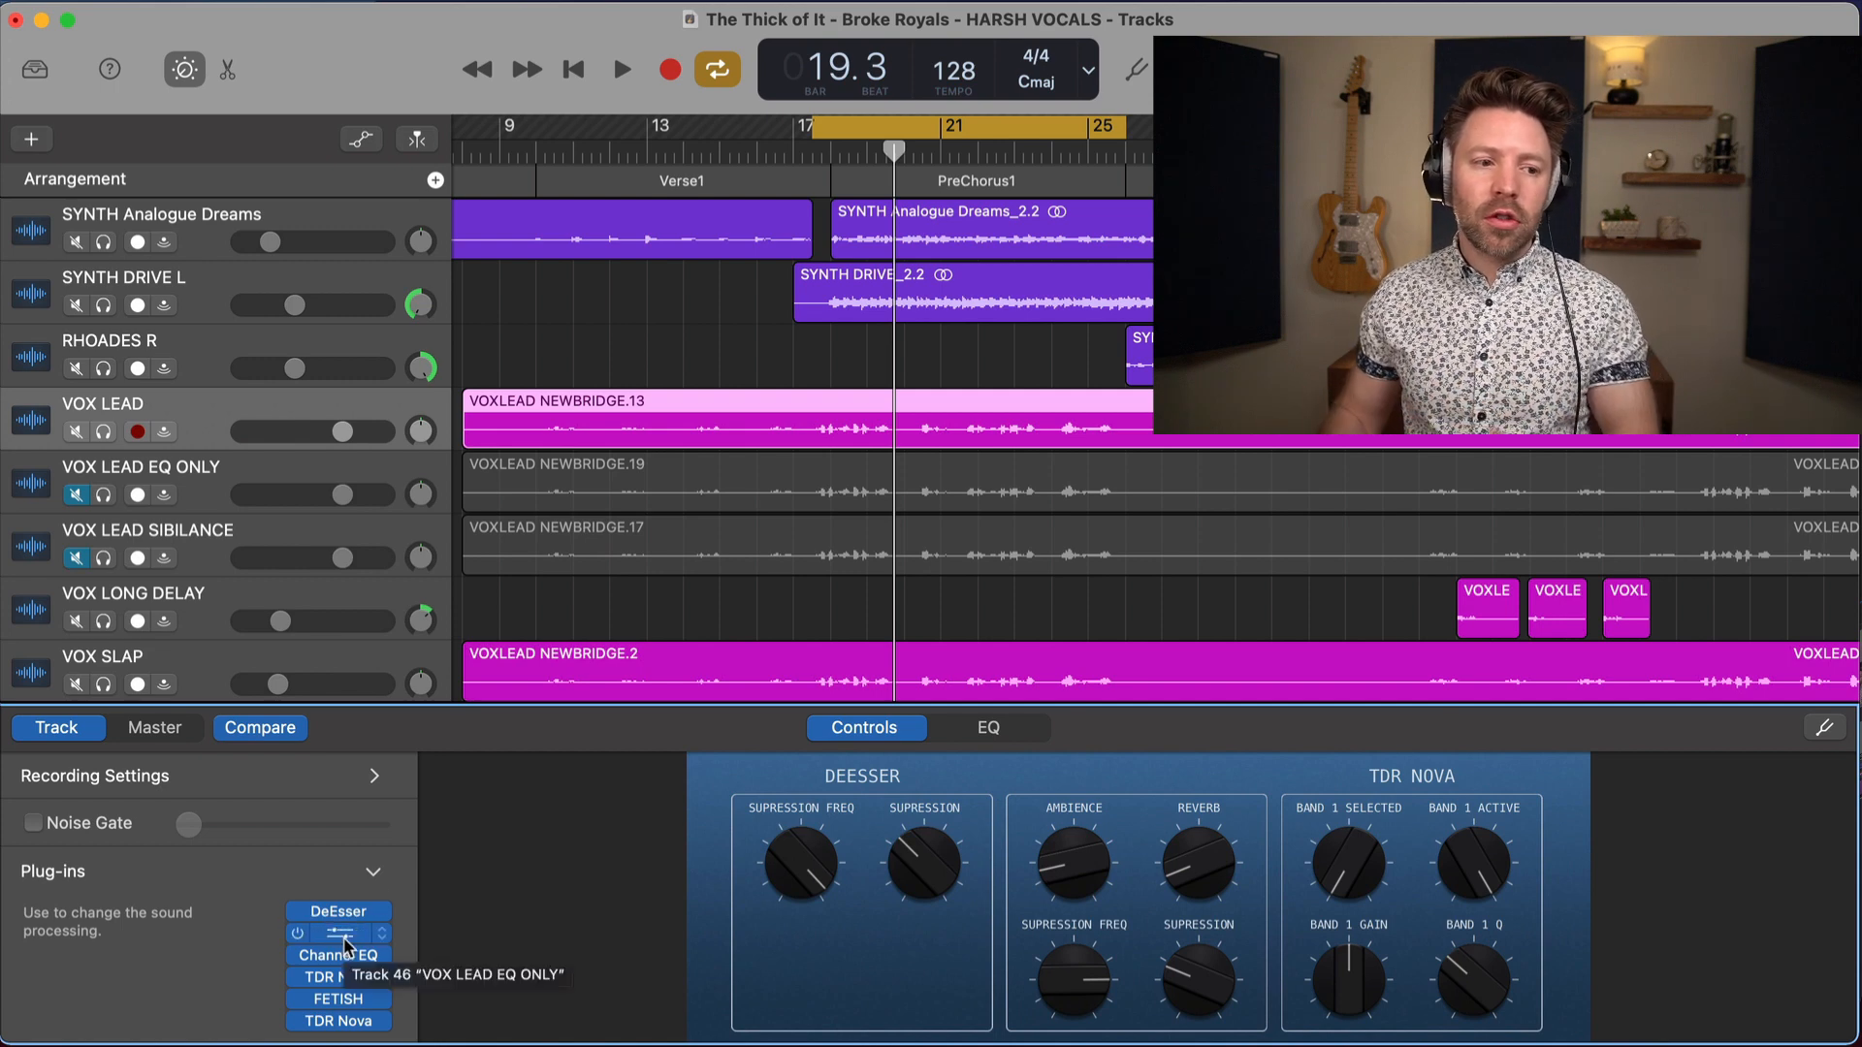
left_click(341, 935)
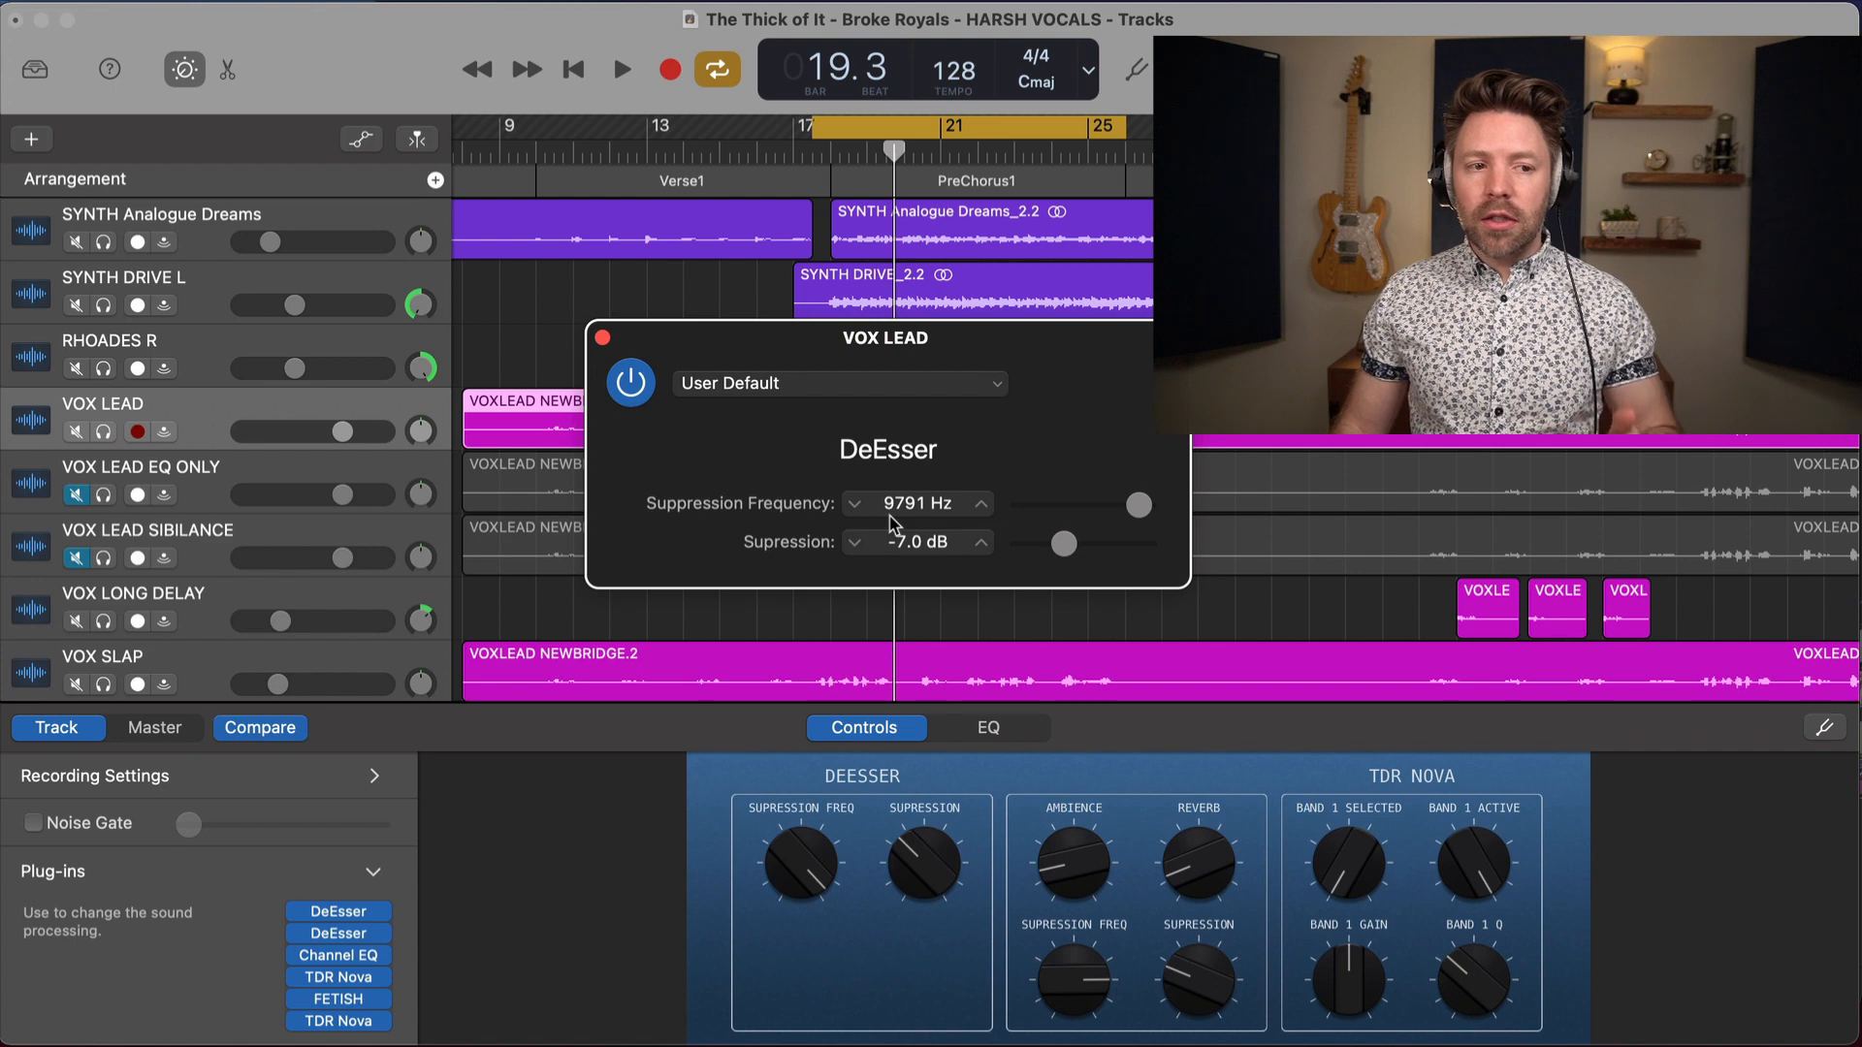
left_click(338, 955)
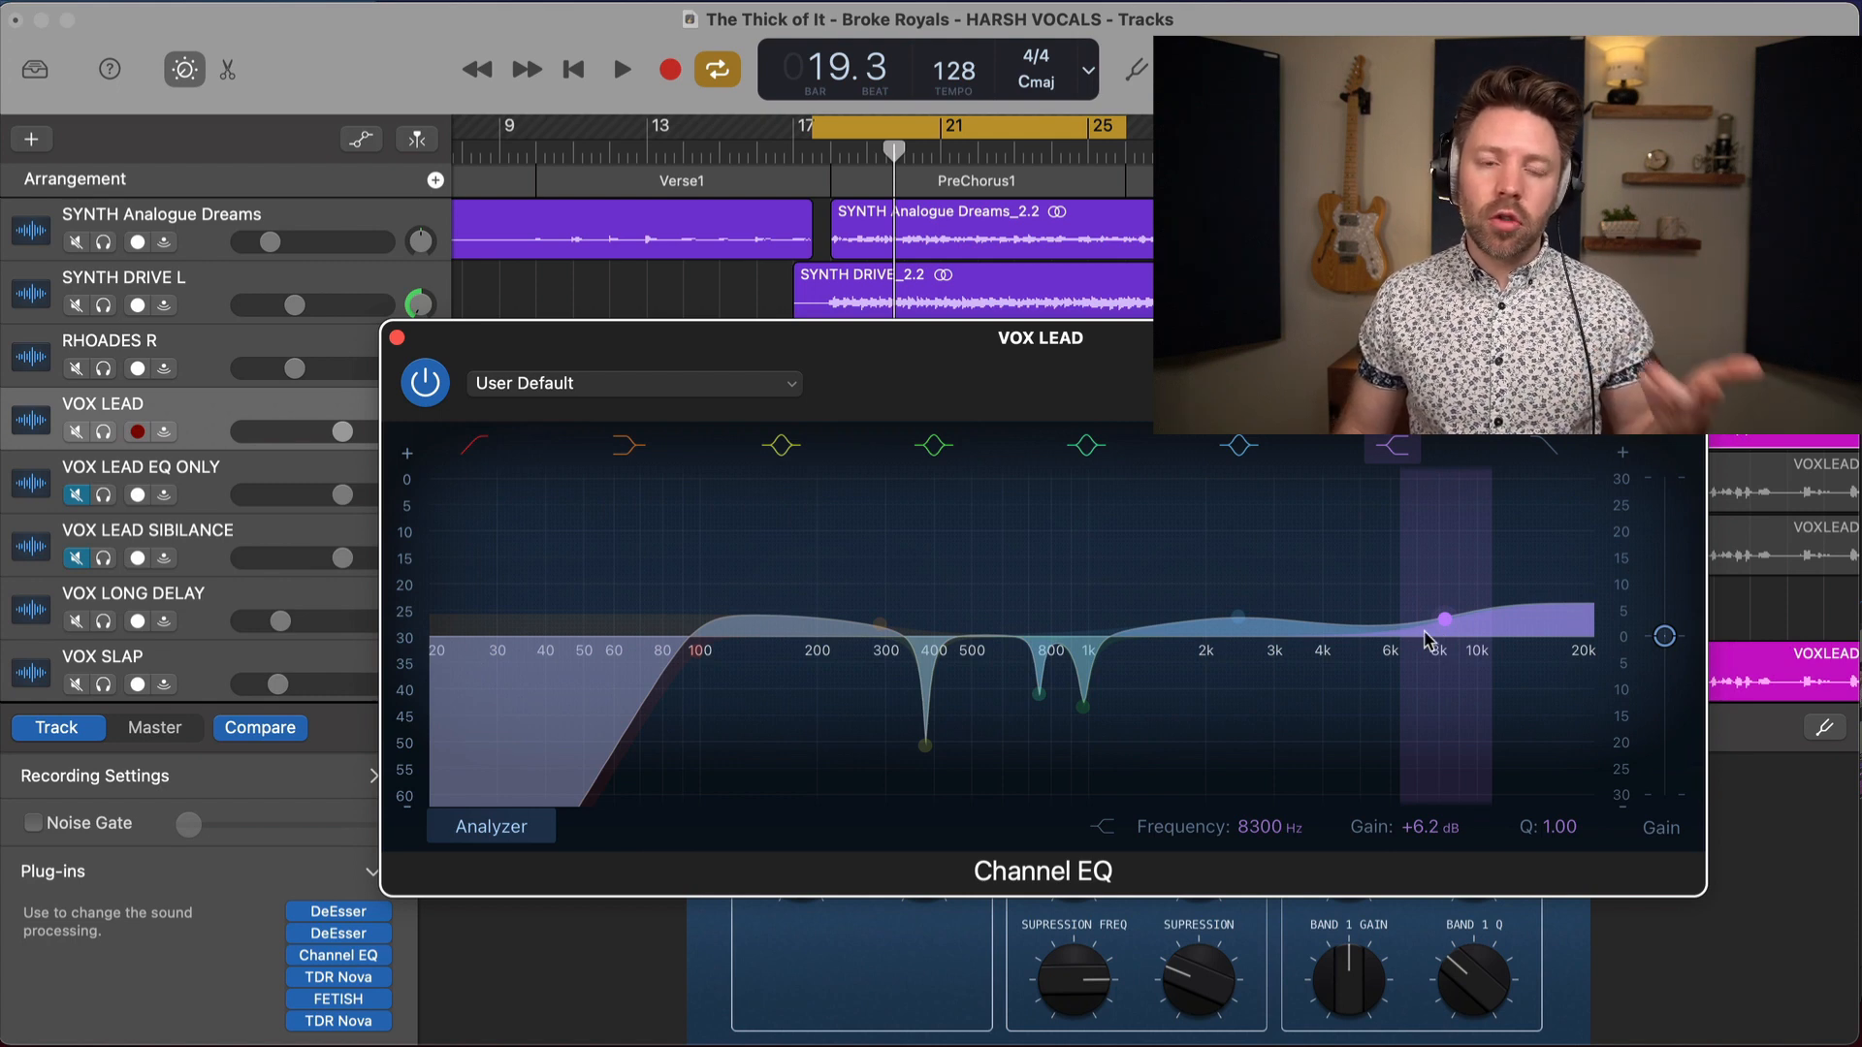
mouse_move(341, 913)
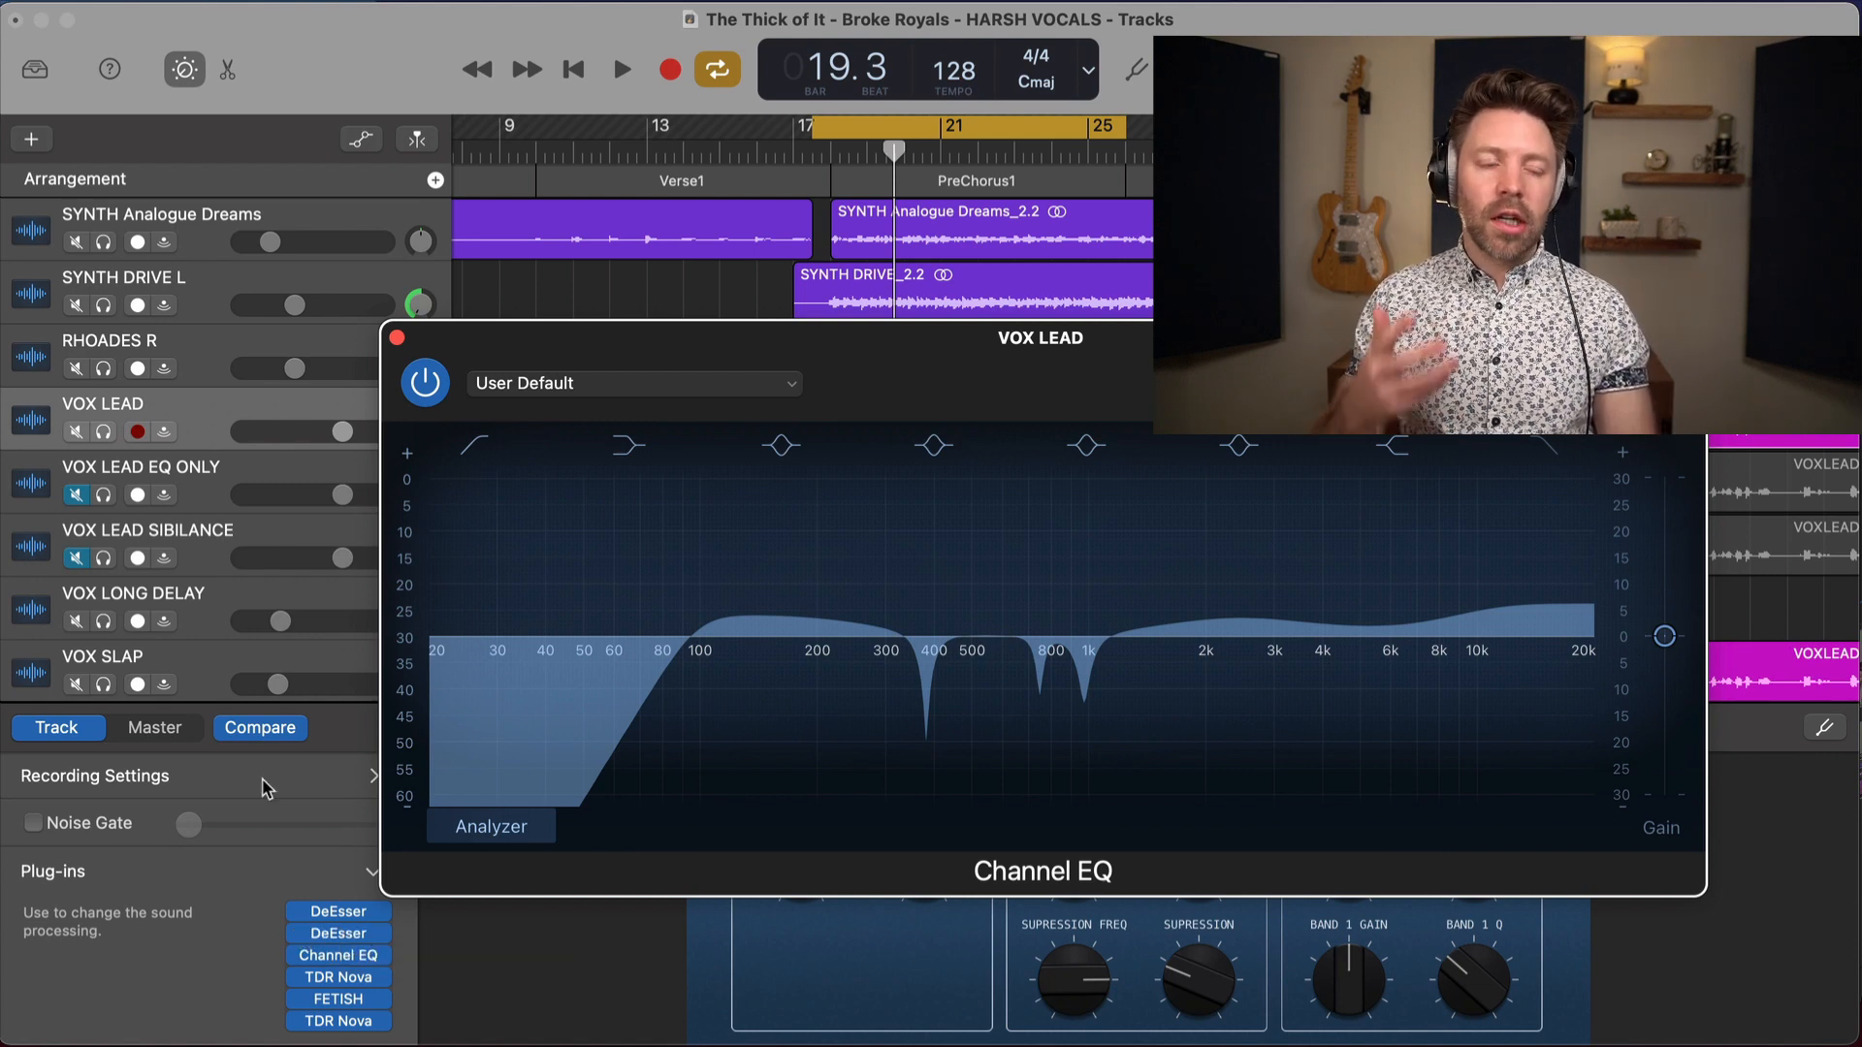
Mute VOX LEAD, unmute and select VOX LEAD EQ ONLY, and play the pre-chorus to watch its Channel EQ analyzer
left_click(76, 431)
left_click(76, 495)
left_click(223, 480)
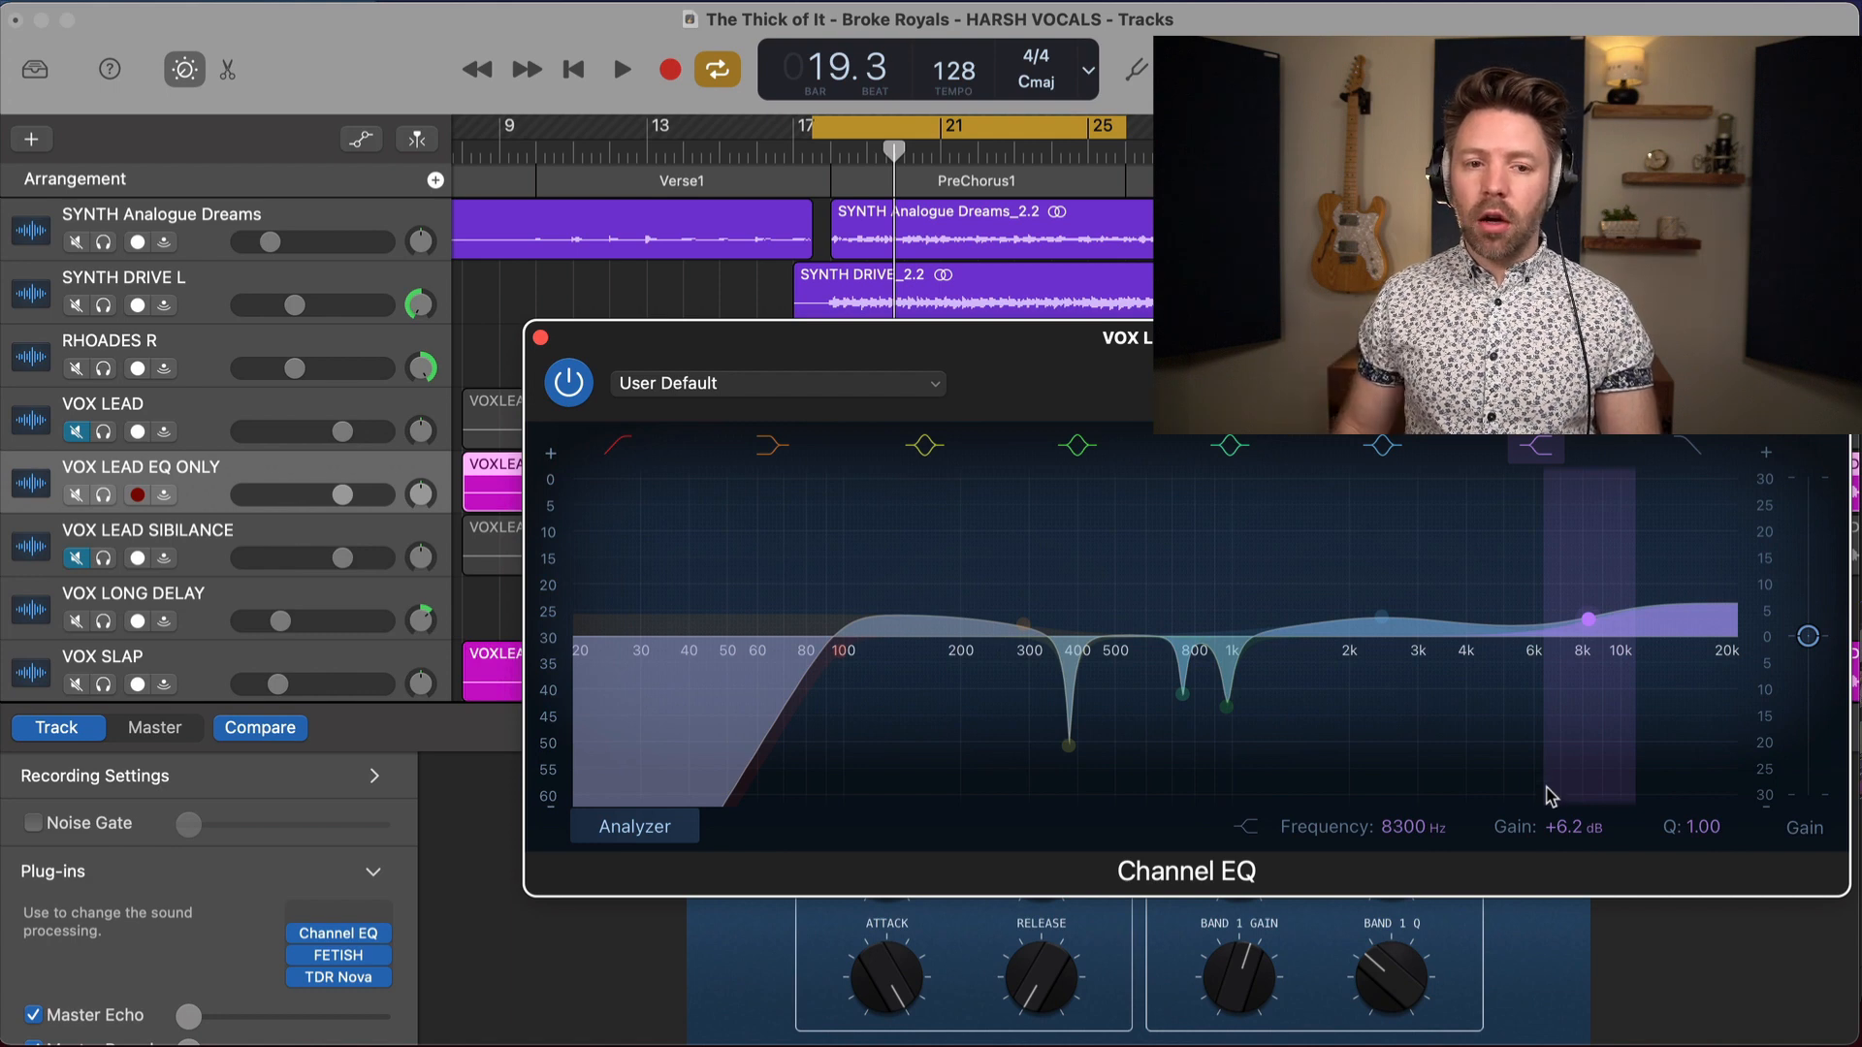
key("space")
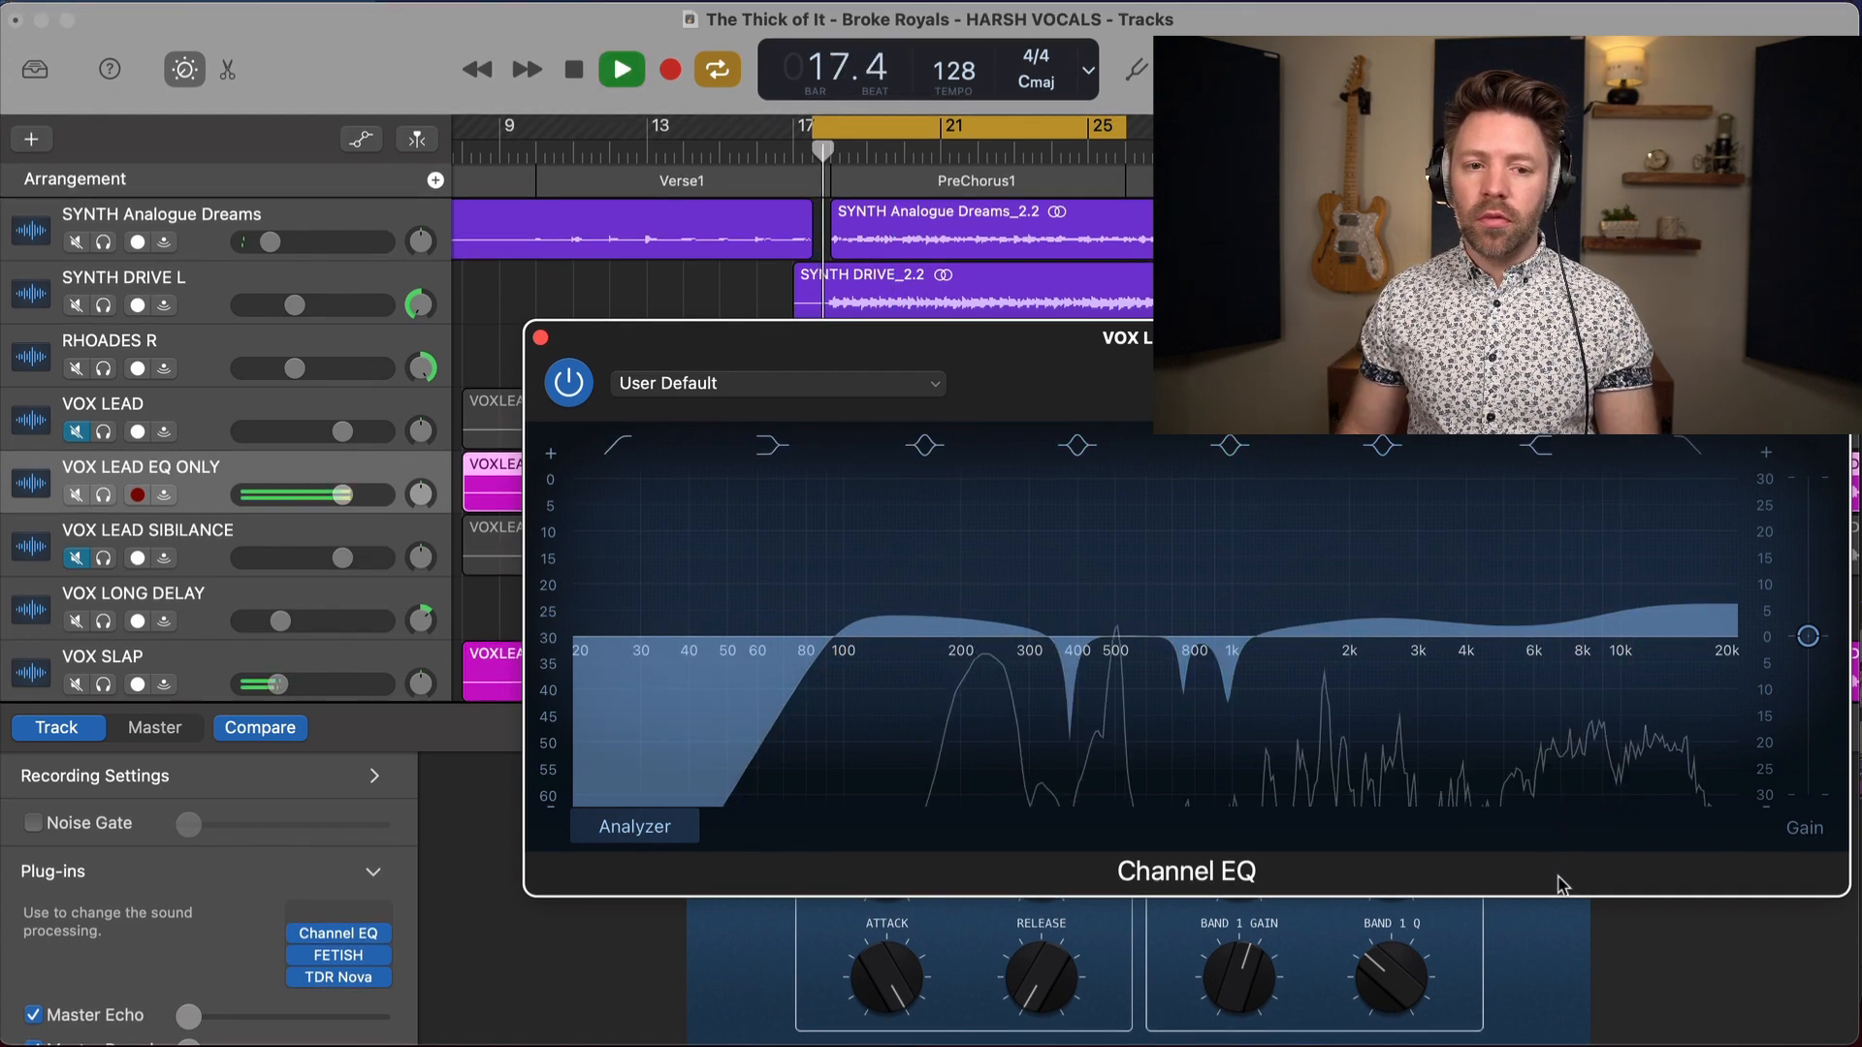
key("space")
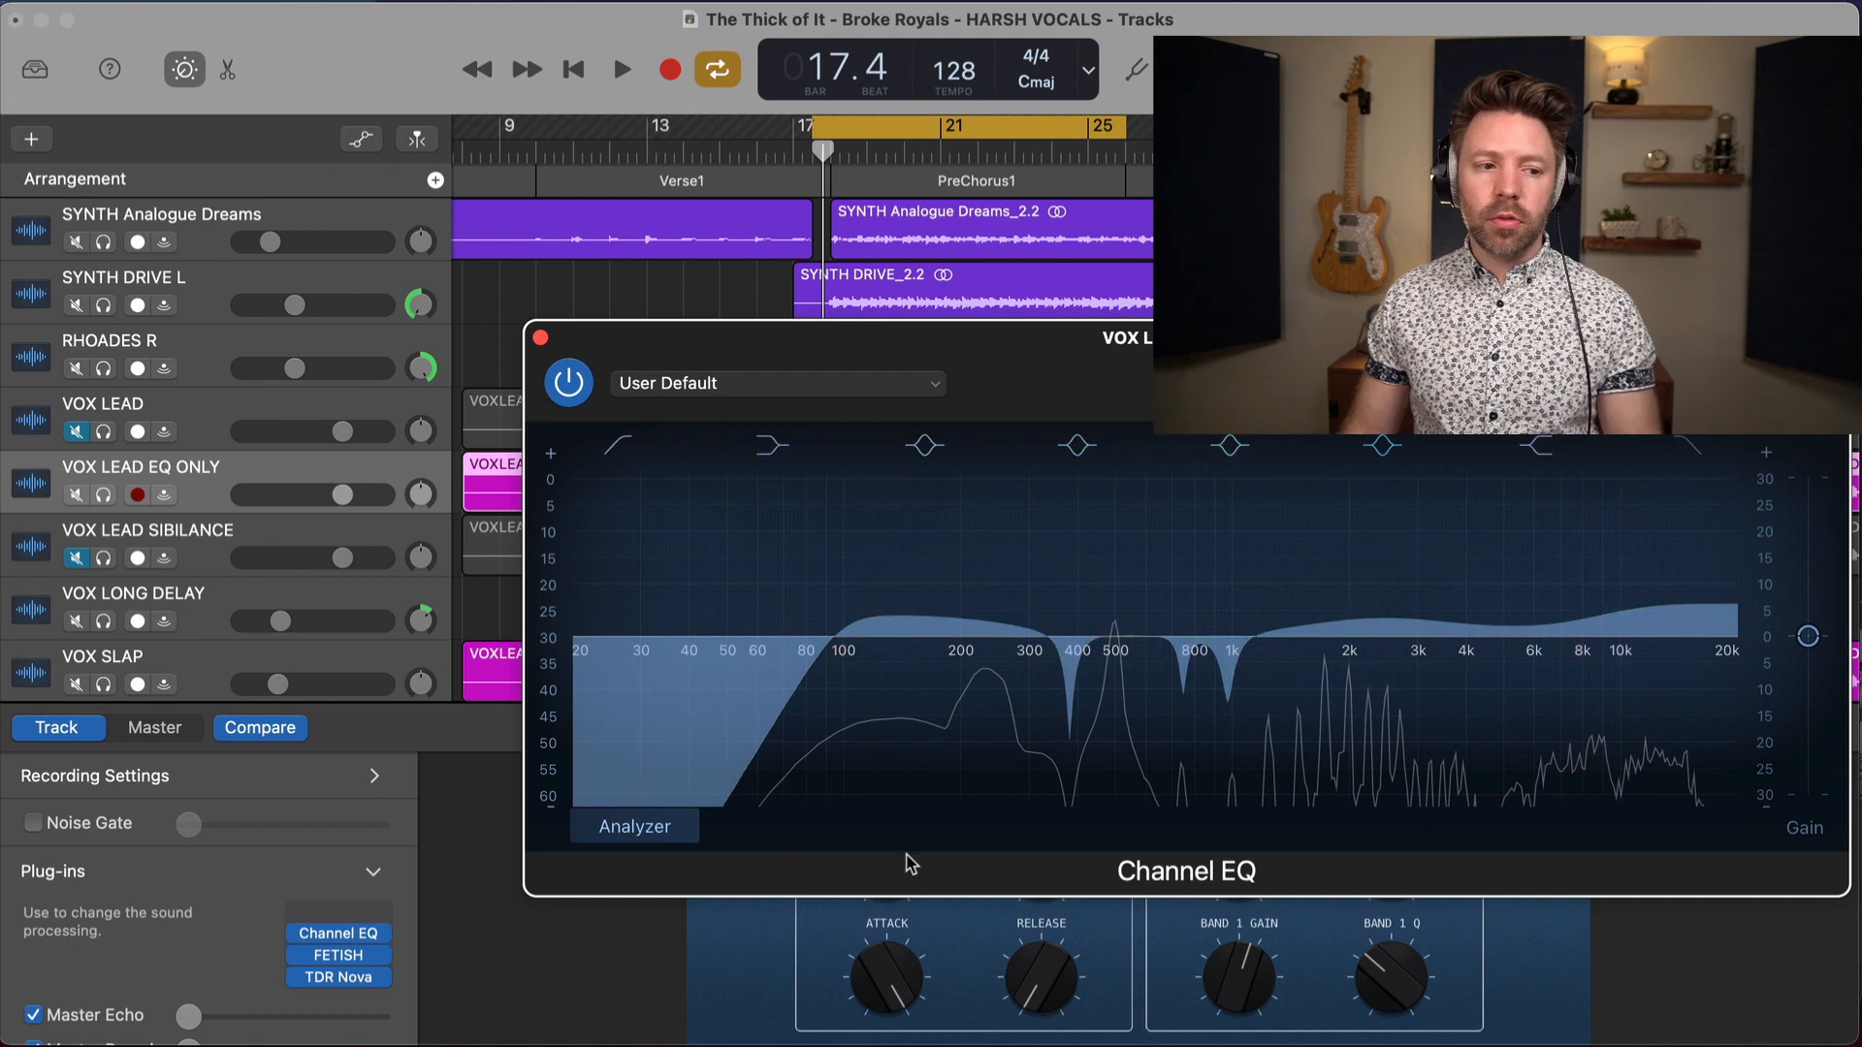
Insert the DeEsser plug-in in the empty slot before Channel EQ on VOX LEAD EQ ONLY
left_click(357, 909)
scroll(357, 957, "down", 1)
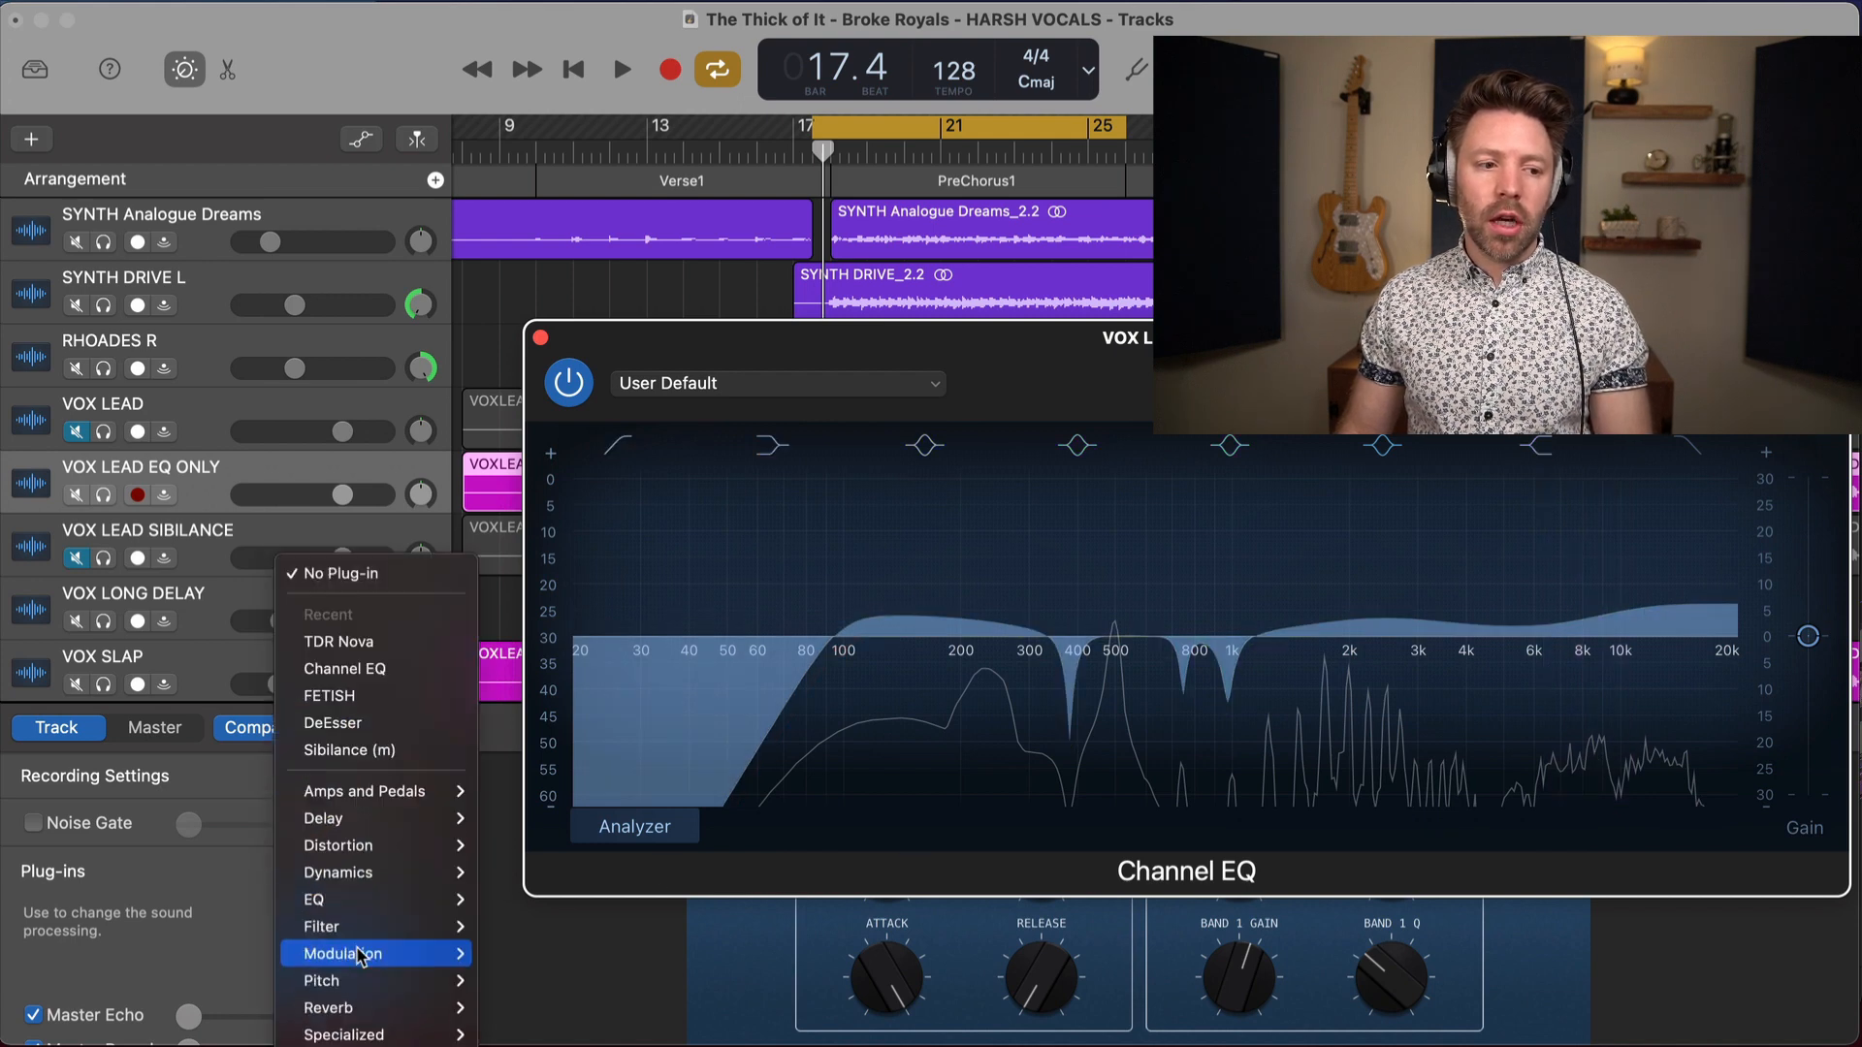
mouse_move(358, 873)
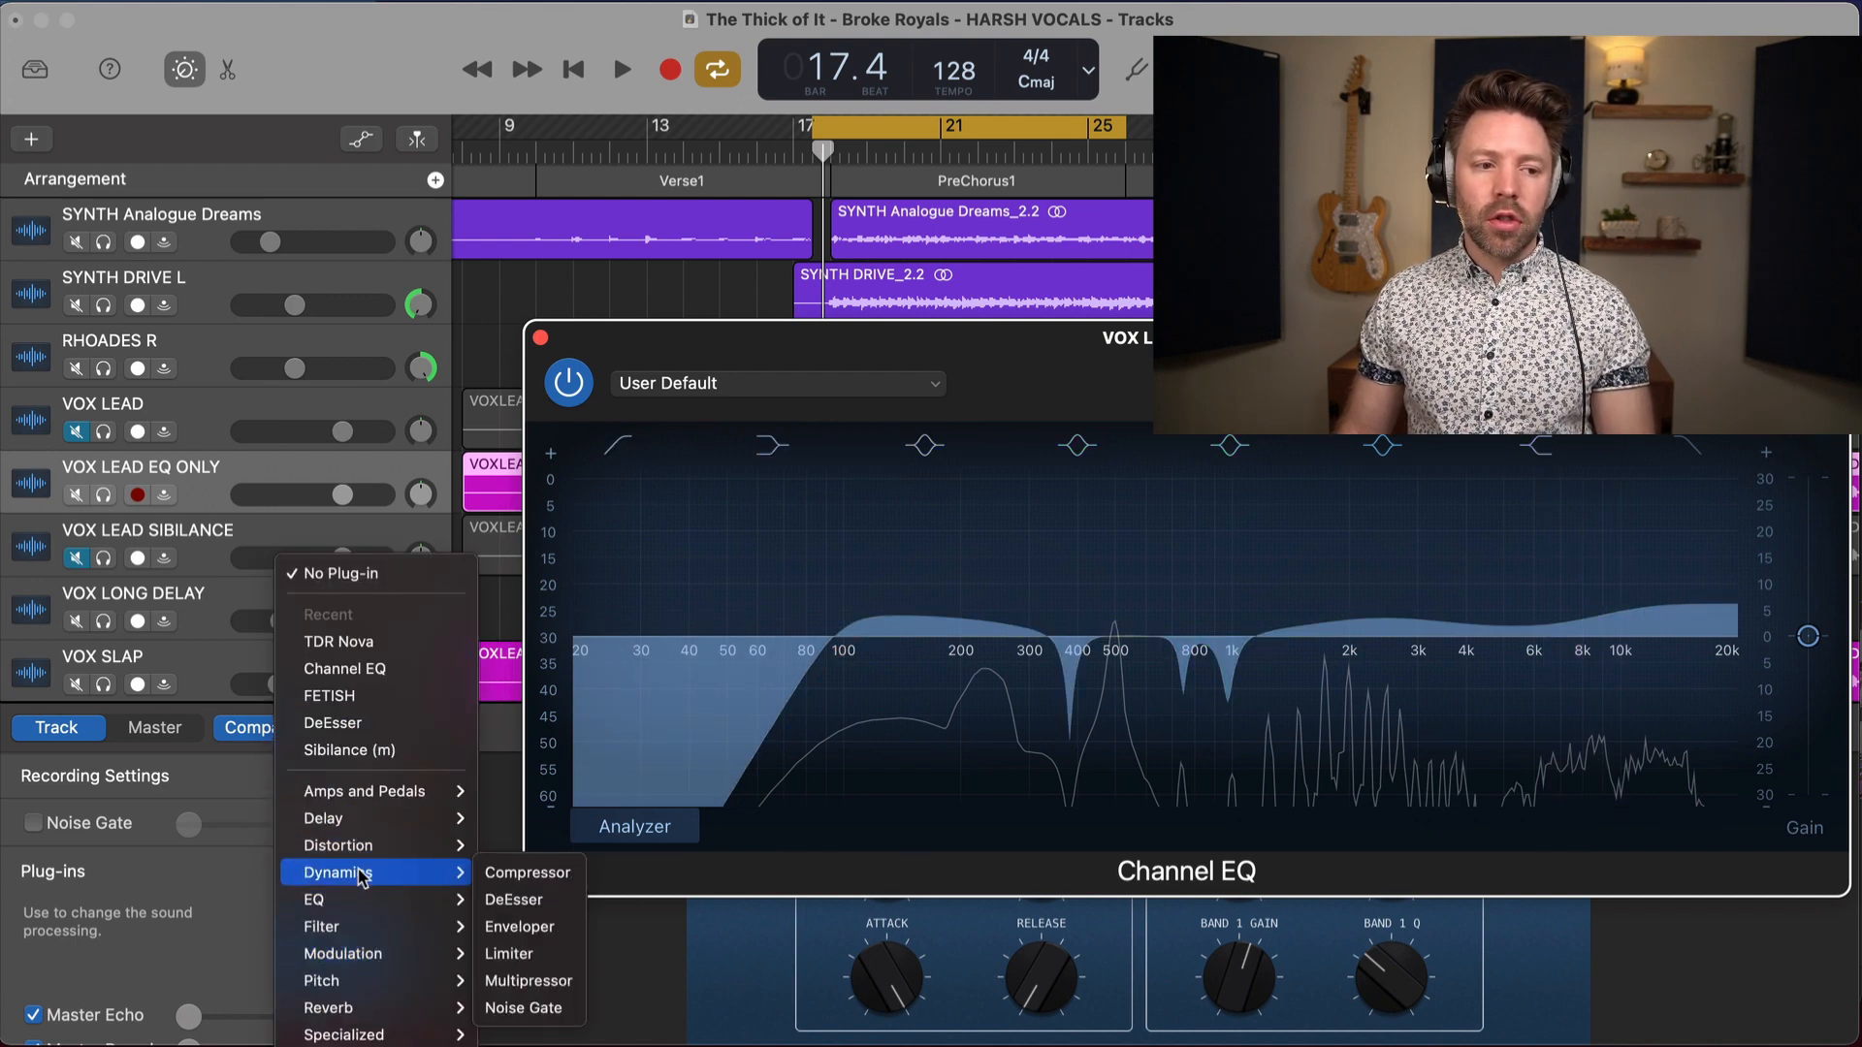
left_click(537, 899)
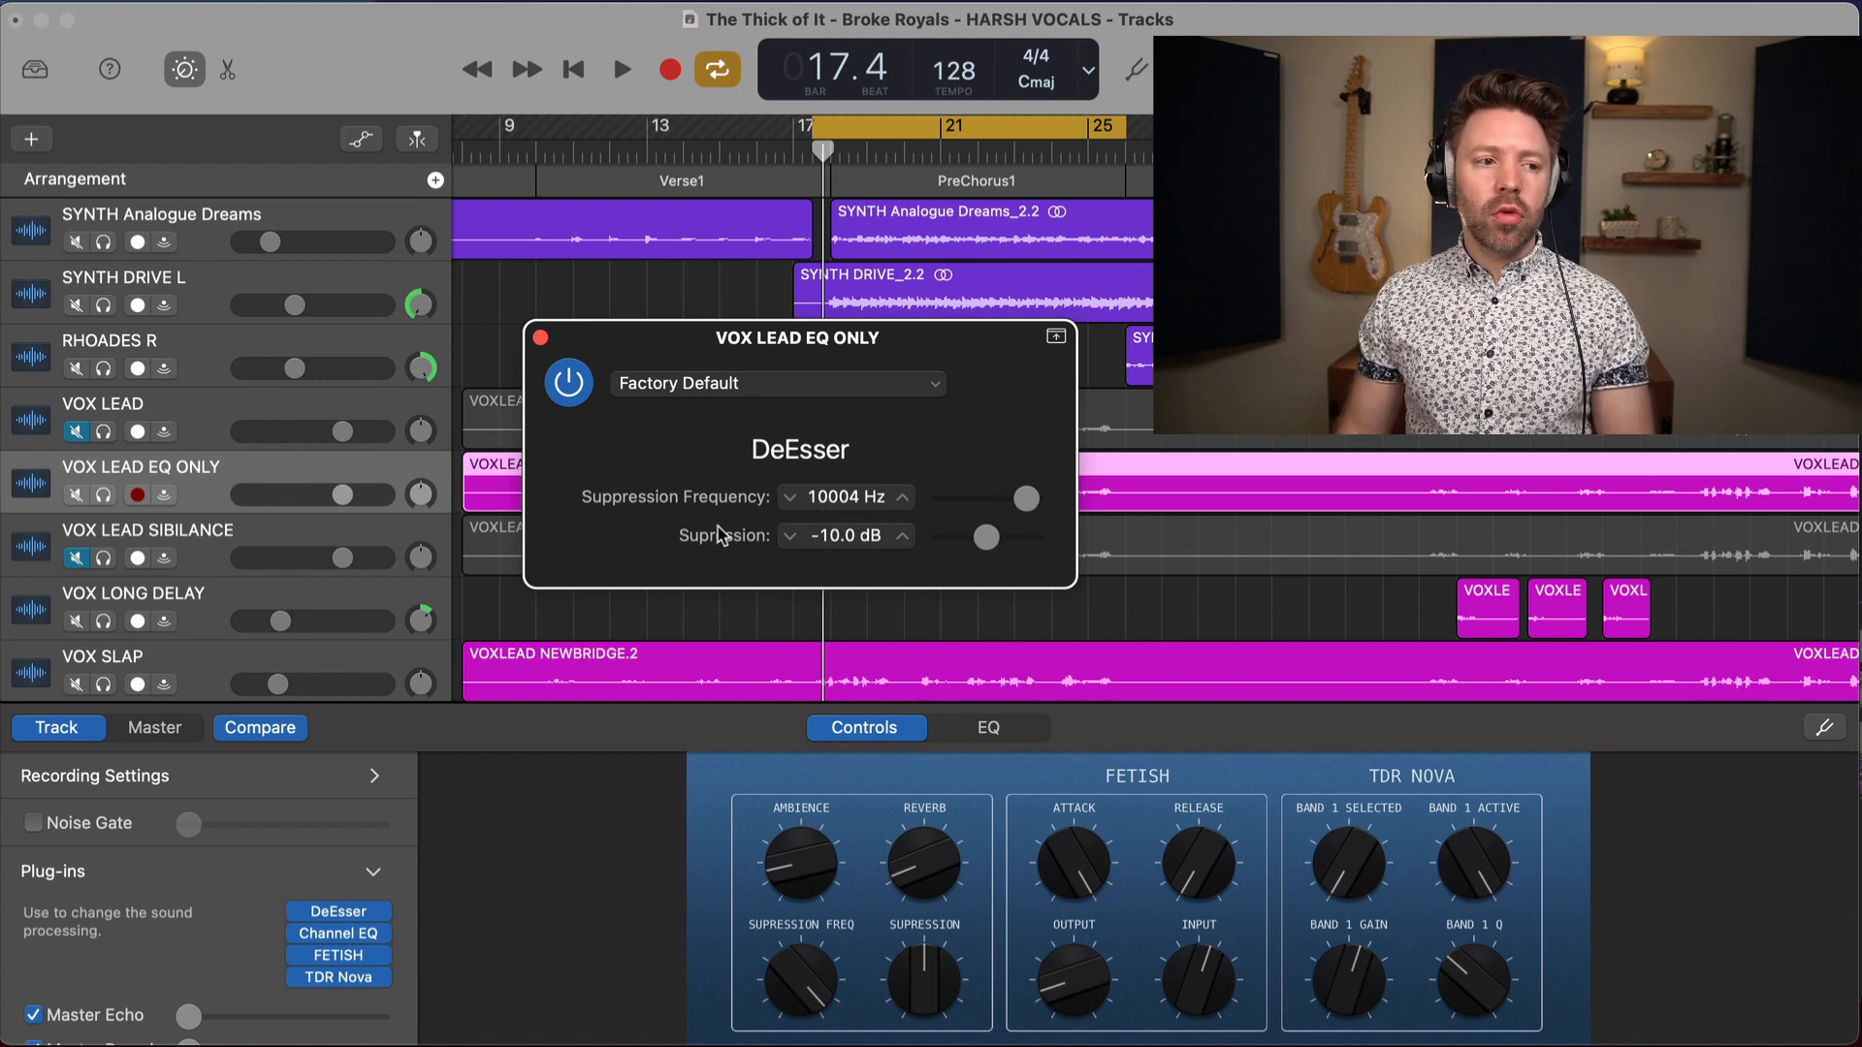
Solo the VOX LEAD EQ ONLY track and set the DeEsser's suppression to -20.0 dB
key("s")
left_click_drag(987, 535, 1044, 539)
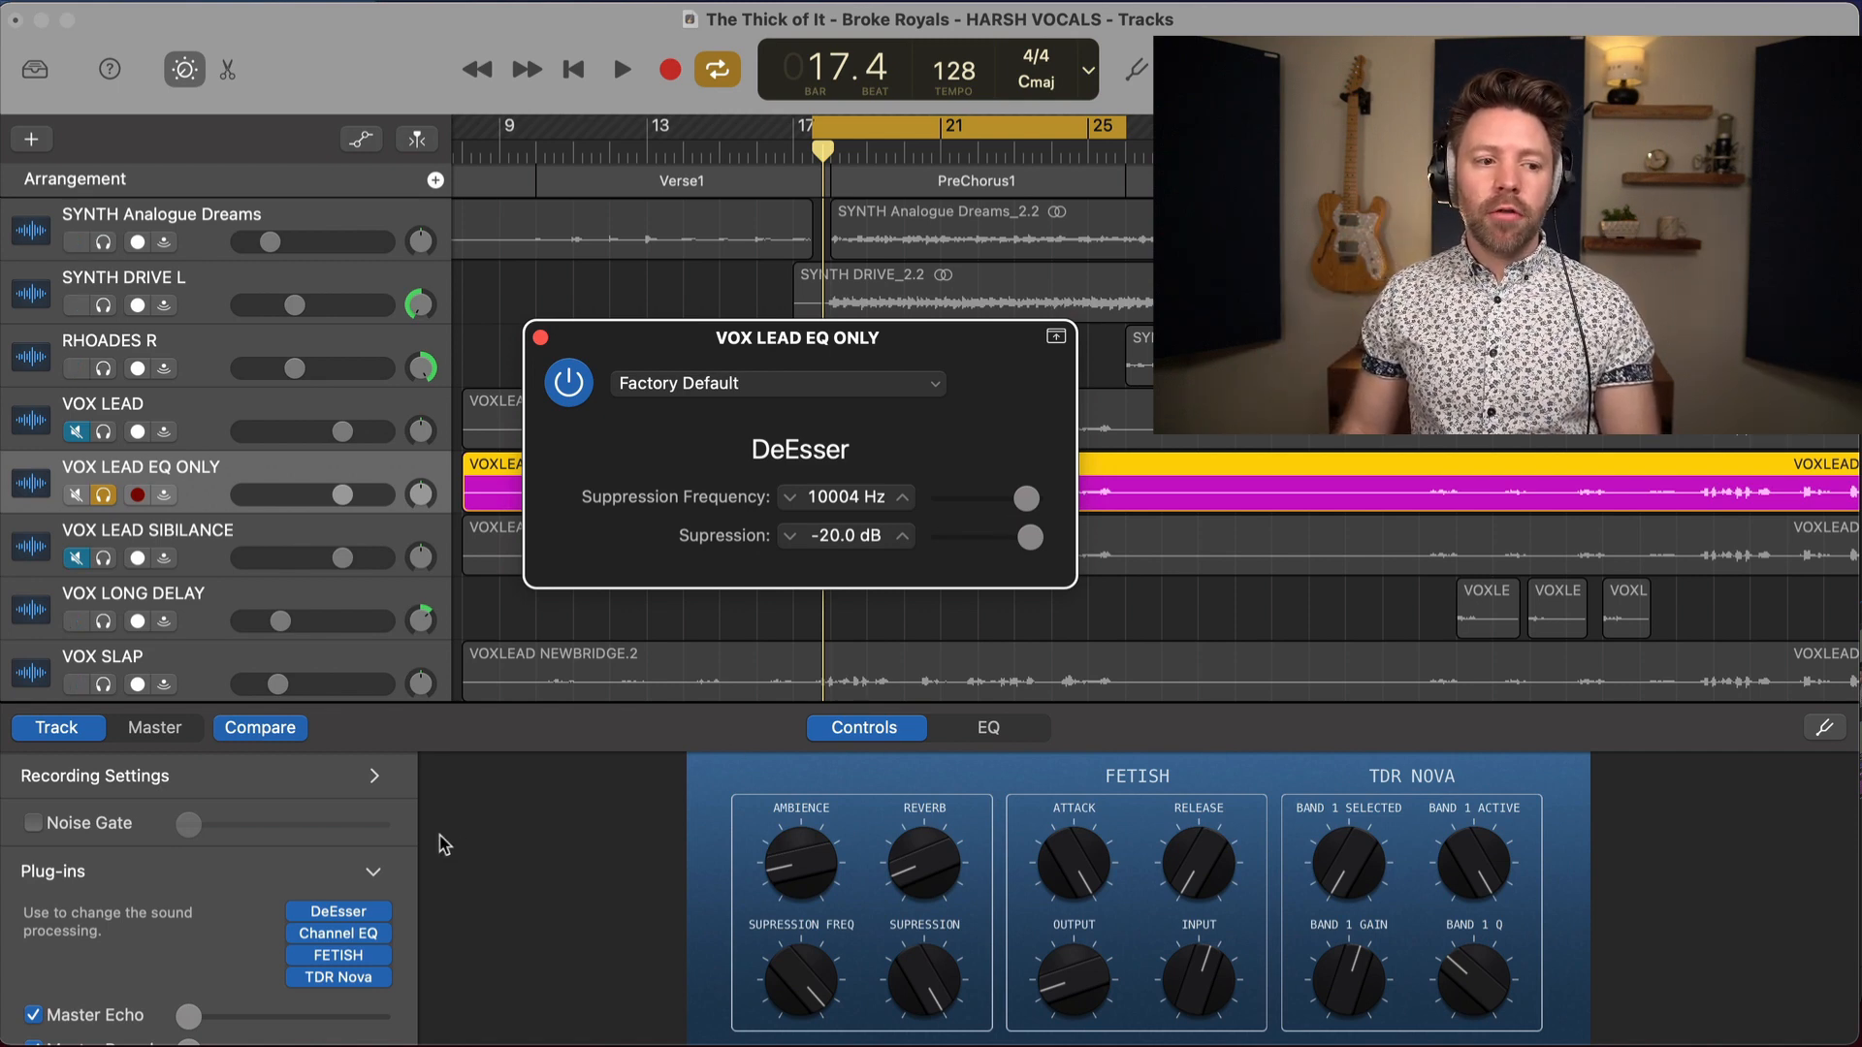
Check the track's Channel EQ boosts, set the DeEsser's suppression frequency to 9311 Hz and audition the soloed vocal
left_click(346, 936)
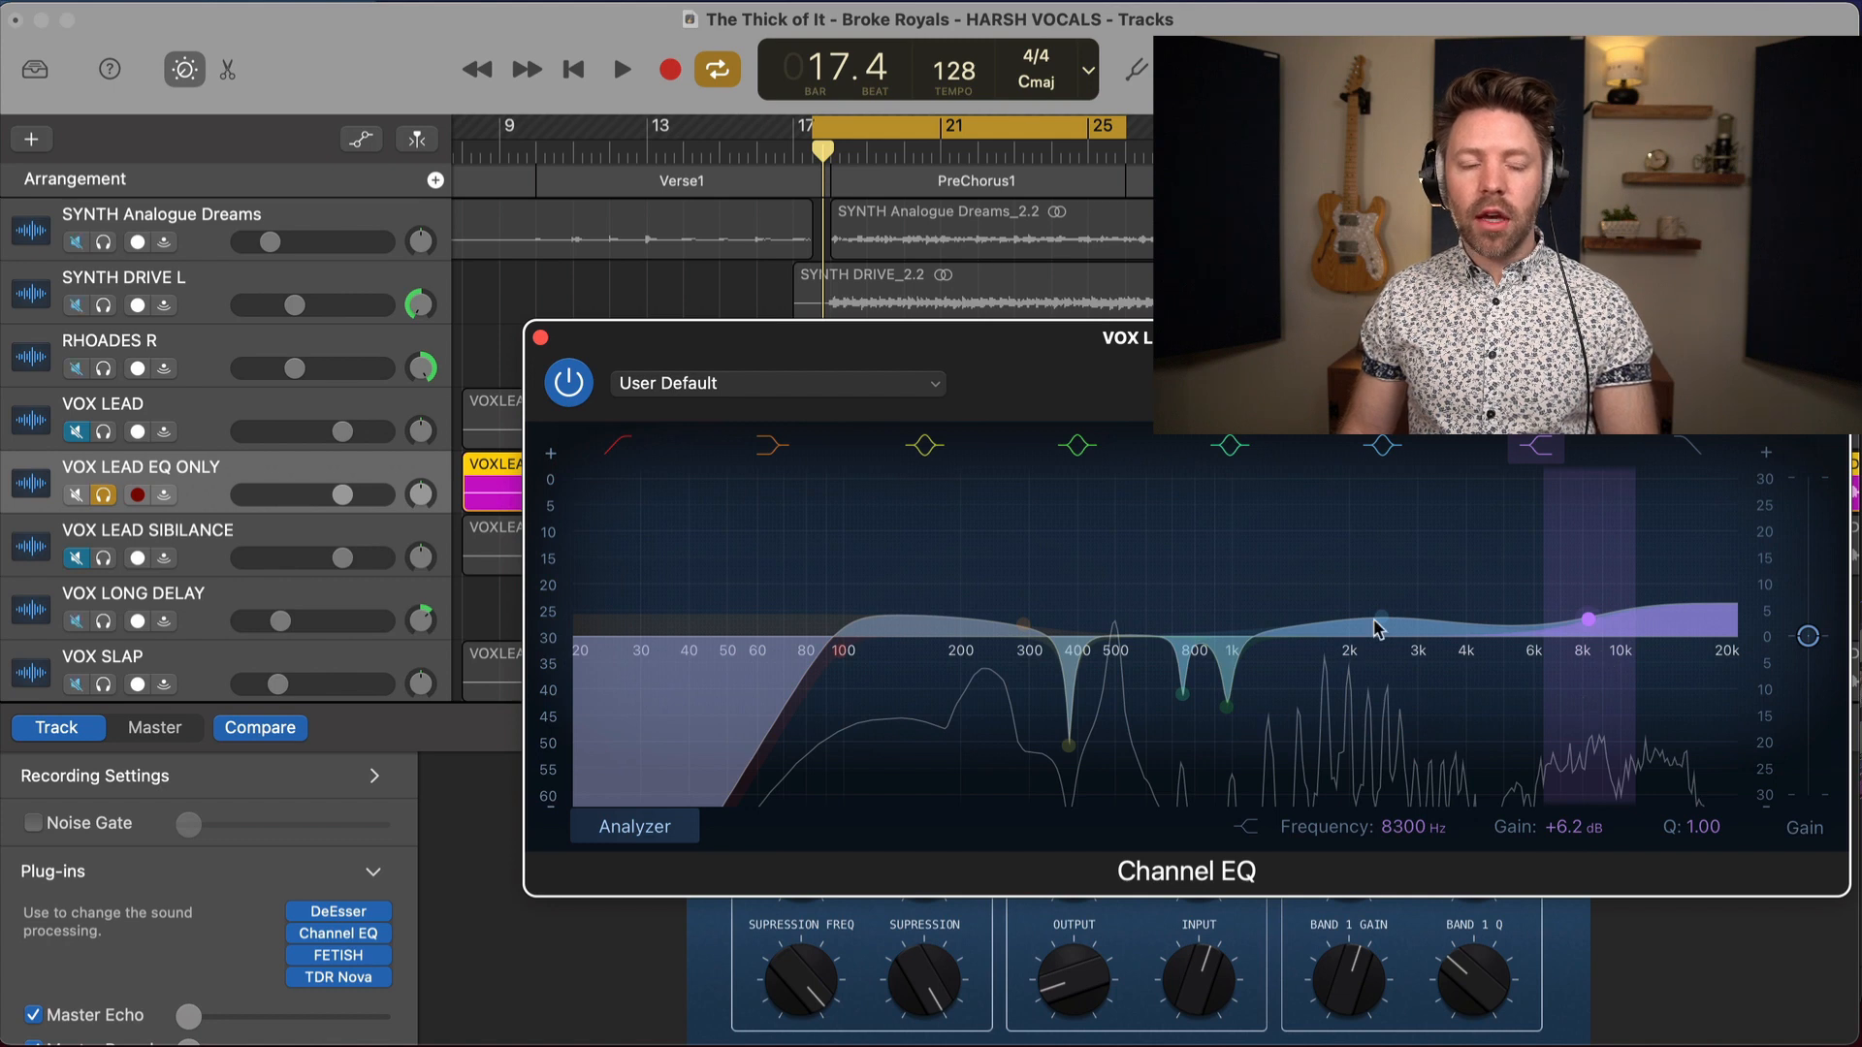
left_click(540, 337)
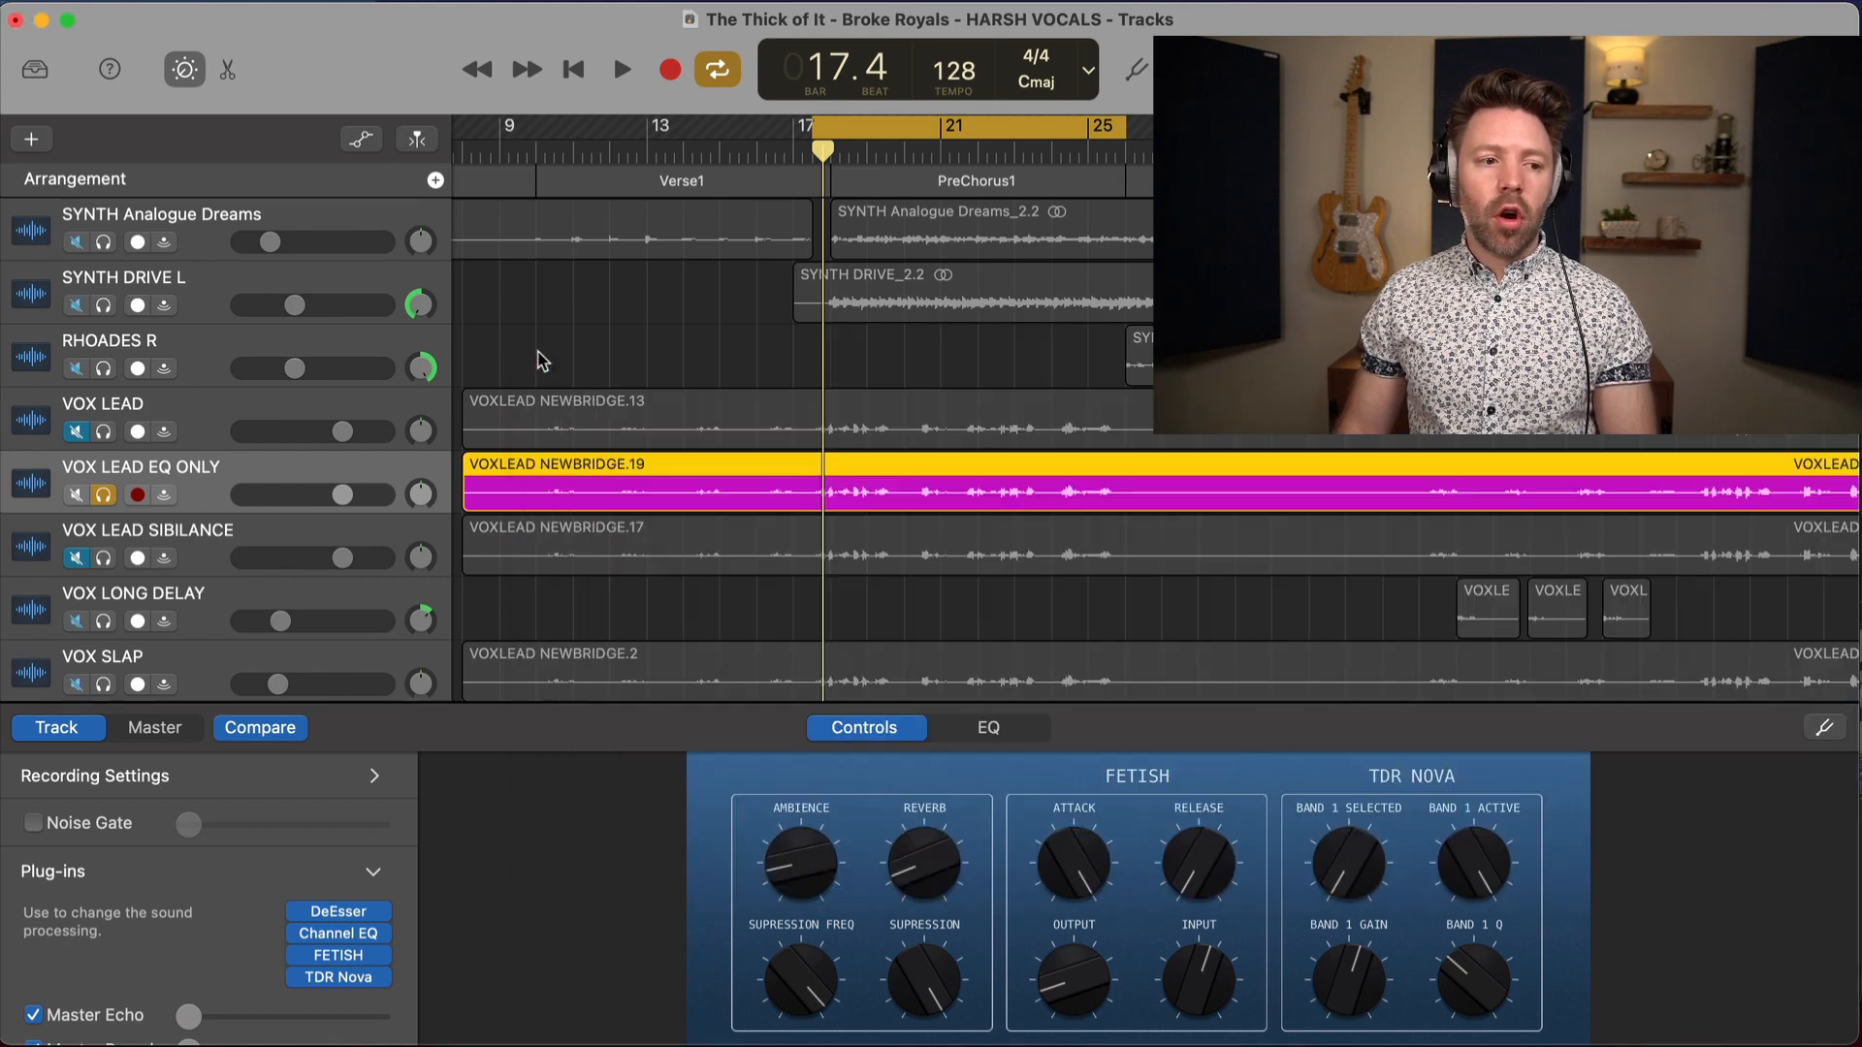
left_click(355, 913)
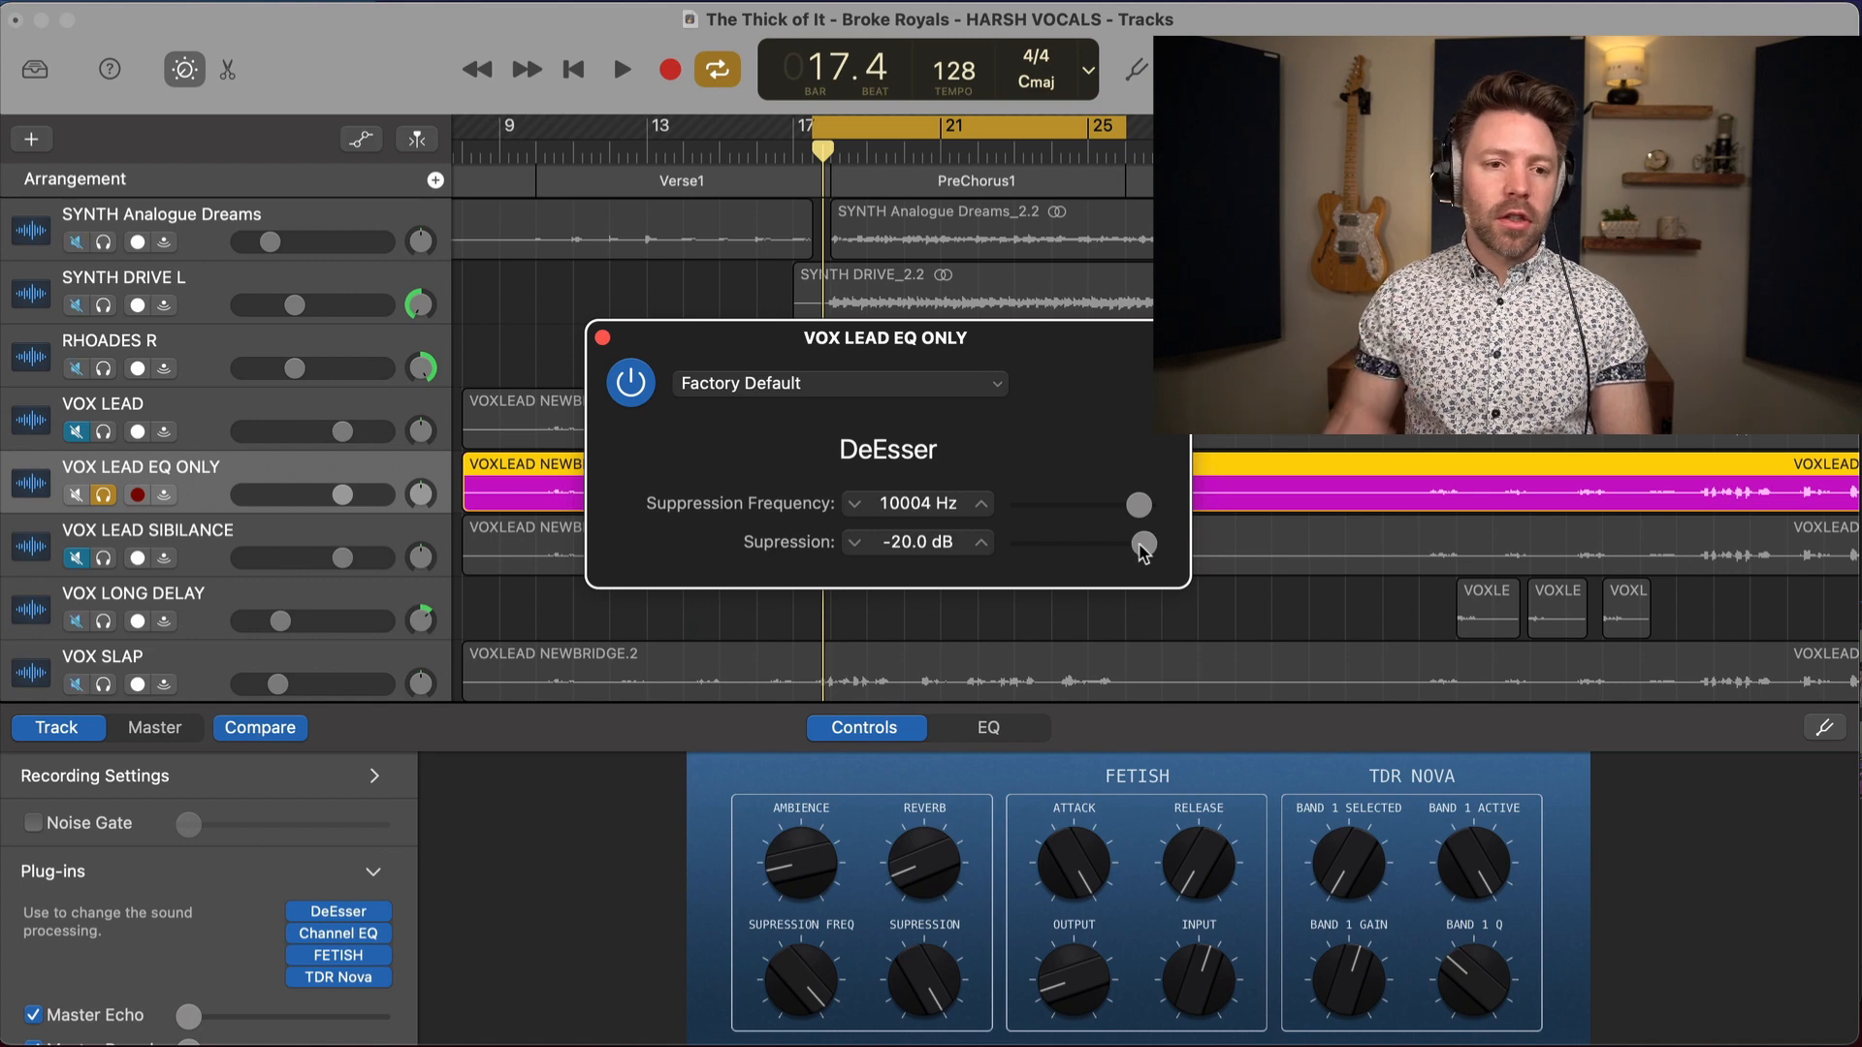
mouse_move(1144, 547)
left_mouse_down()
mouse_move(1047, 546)
mouse_move(1146, 545)
mouse_move(1134, 506)
mouse_move(1057, 551)
mouse_move(1020, 543)
mouse_move(1140, 546)
left_mouse_up()
key("space")
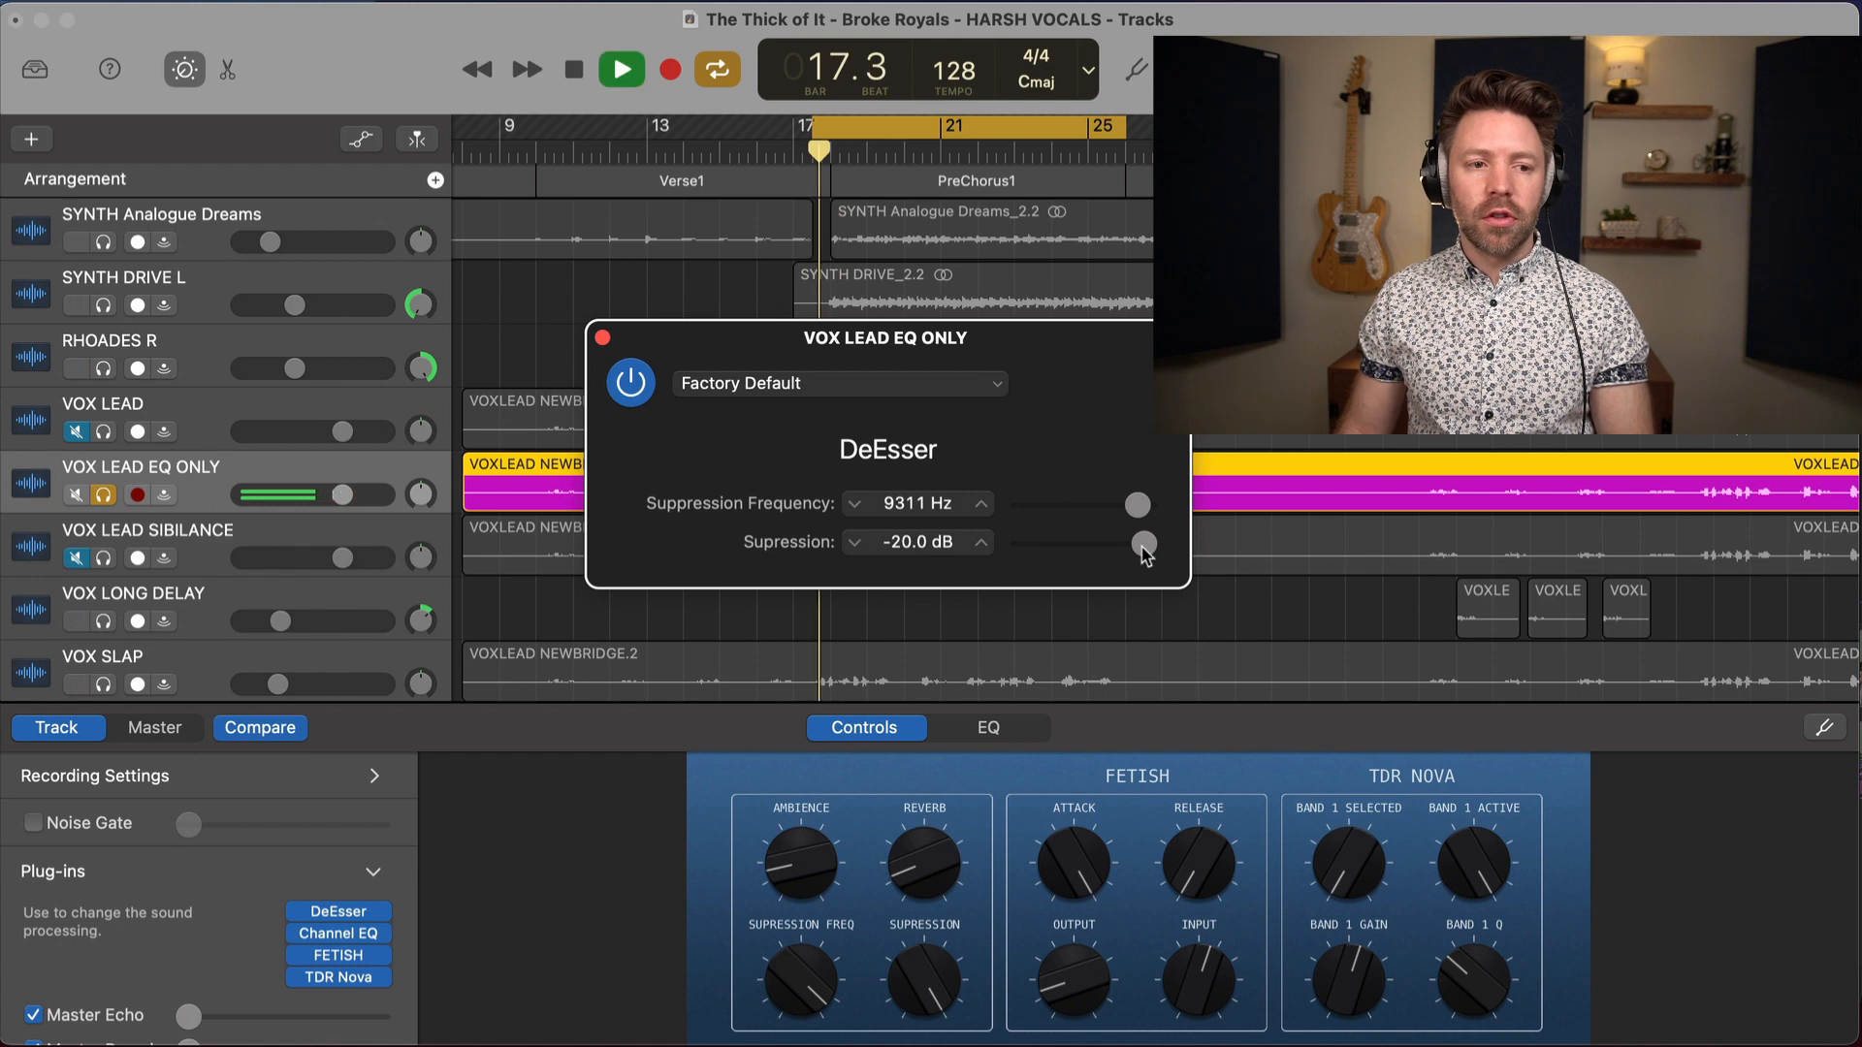
key("space")
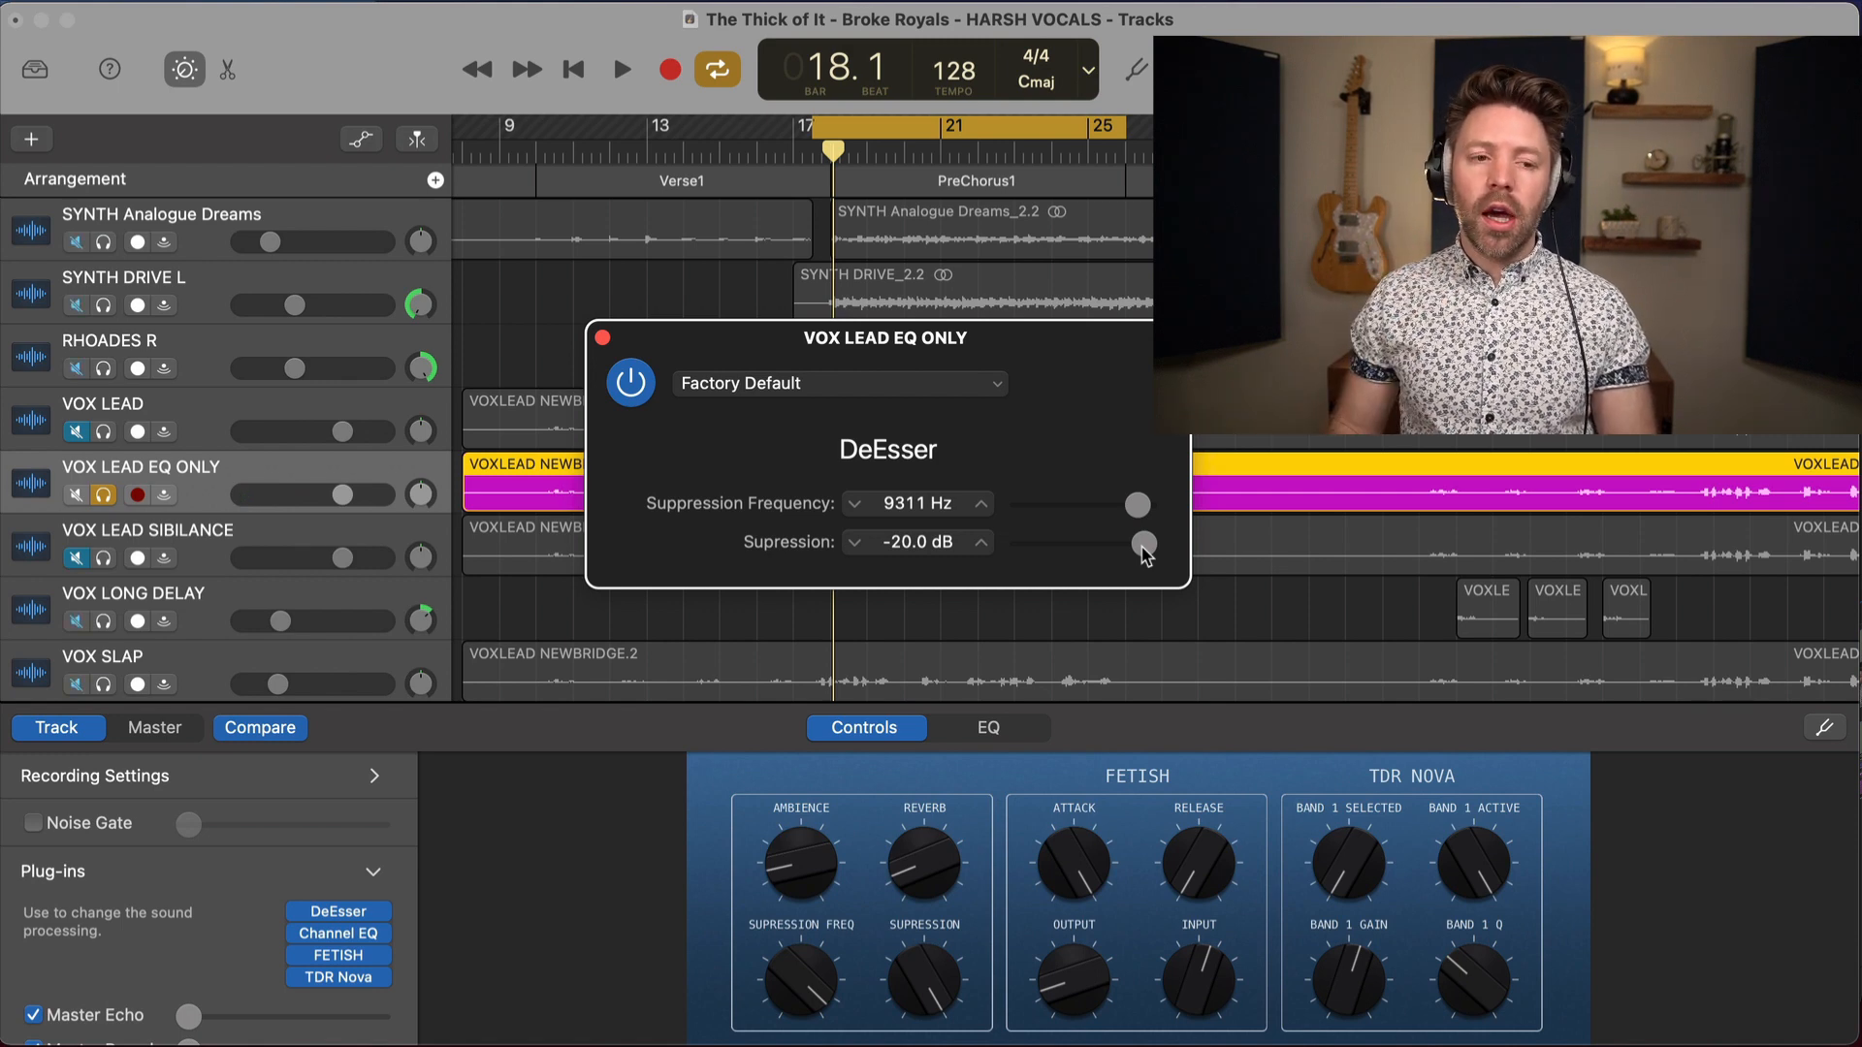
Reduce the DeEsser's suppression to about -7 dB, fine-tuning it while listening to the soloed vocal
left_click_drag(1143, 545, 1100, 545)
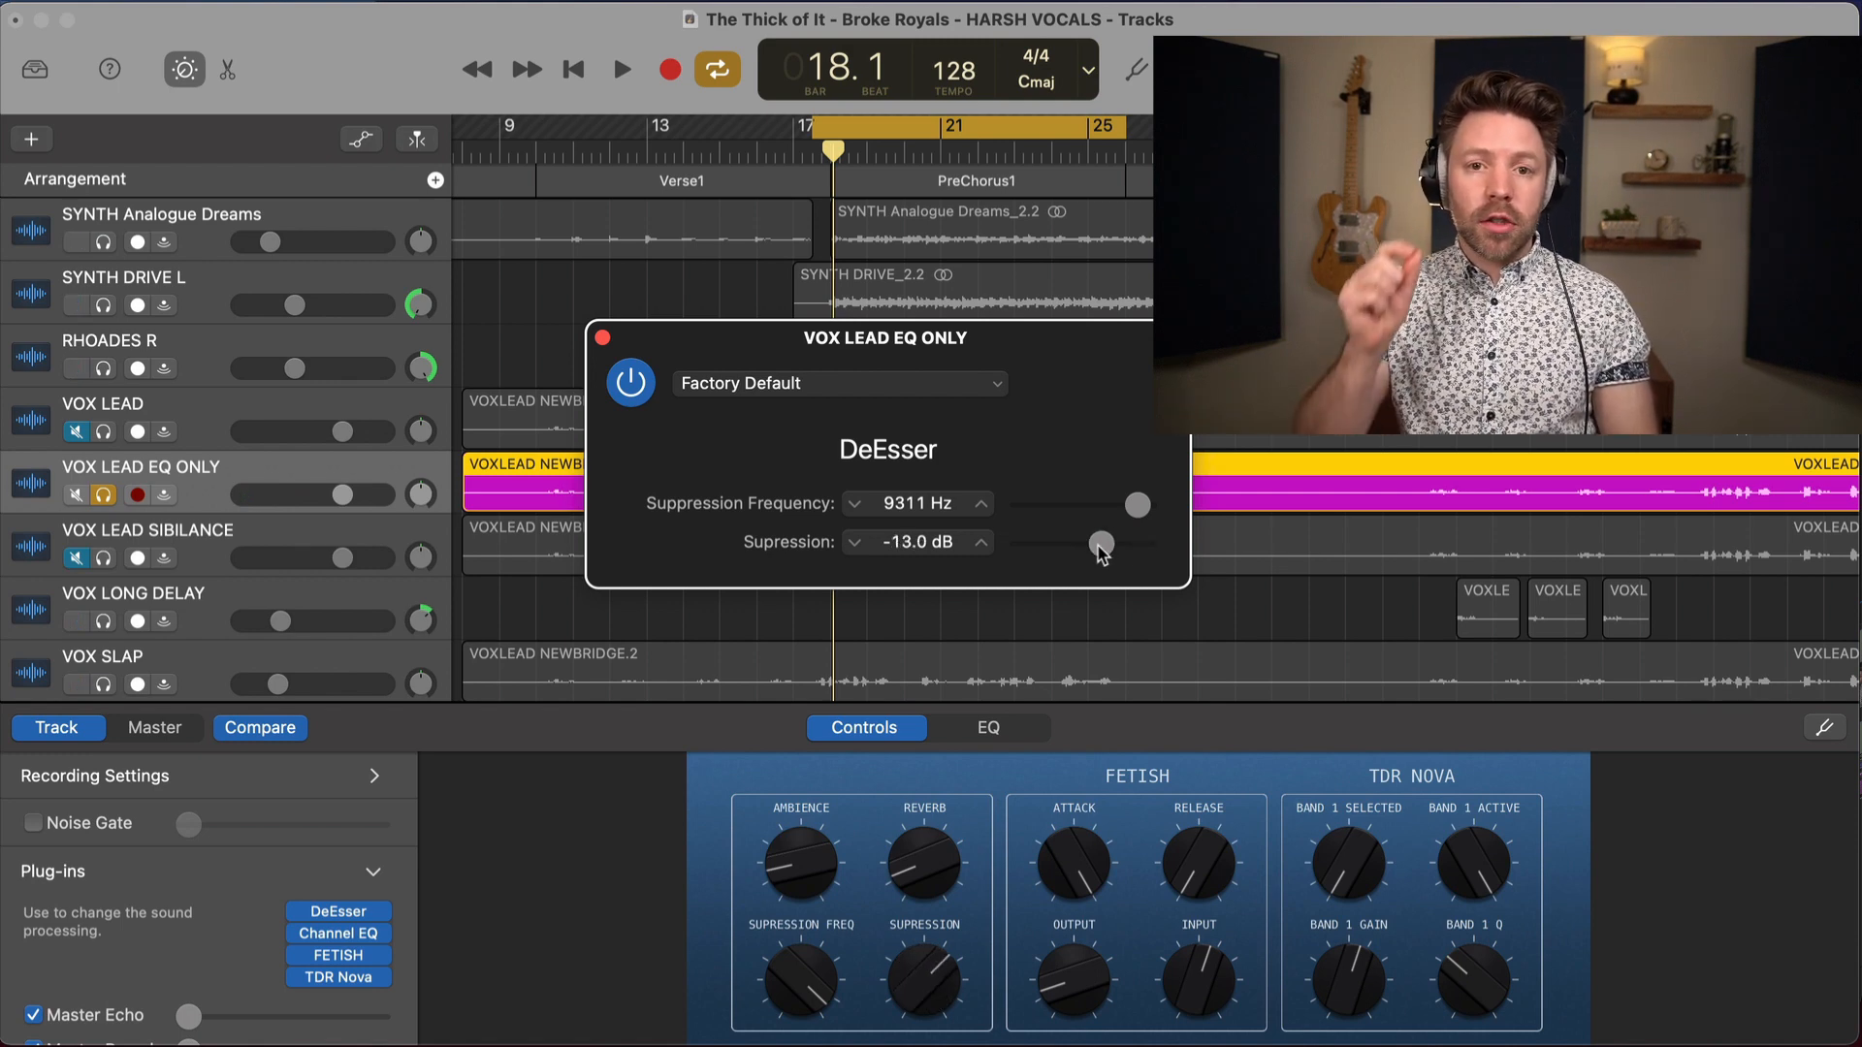
left_click_drag(1102, 548, 1028, 550)
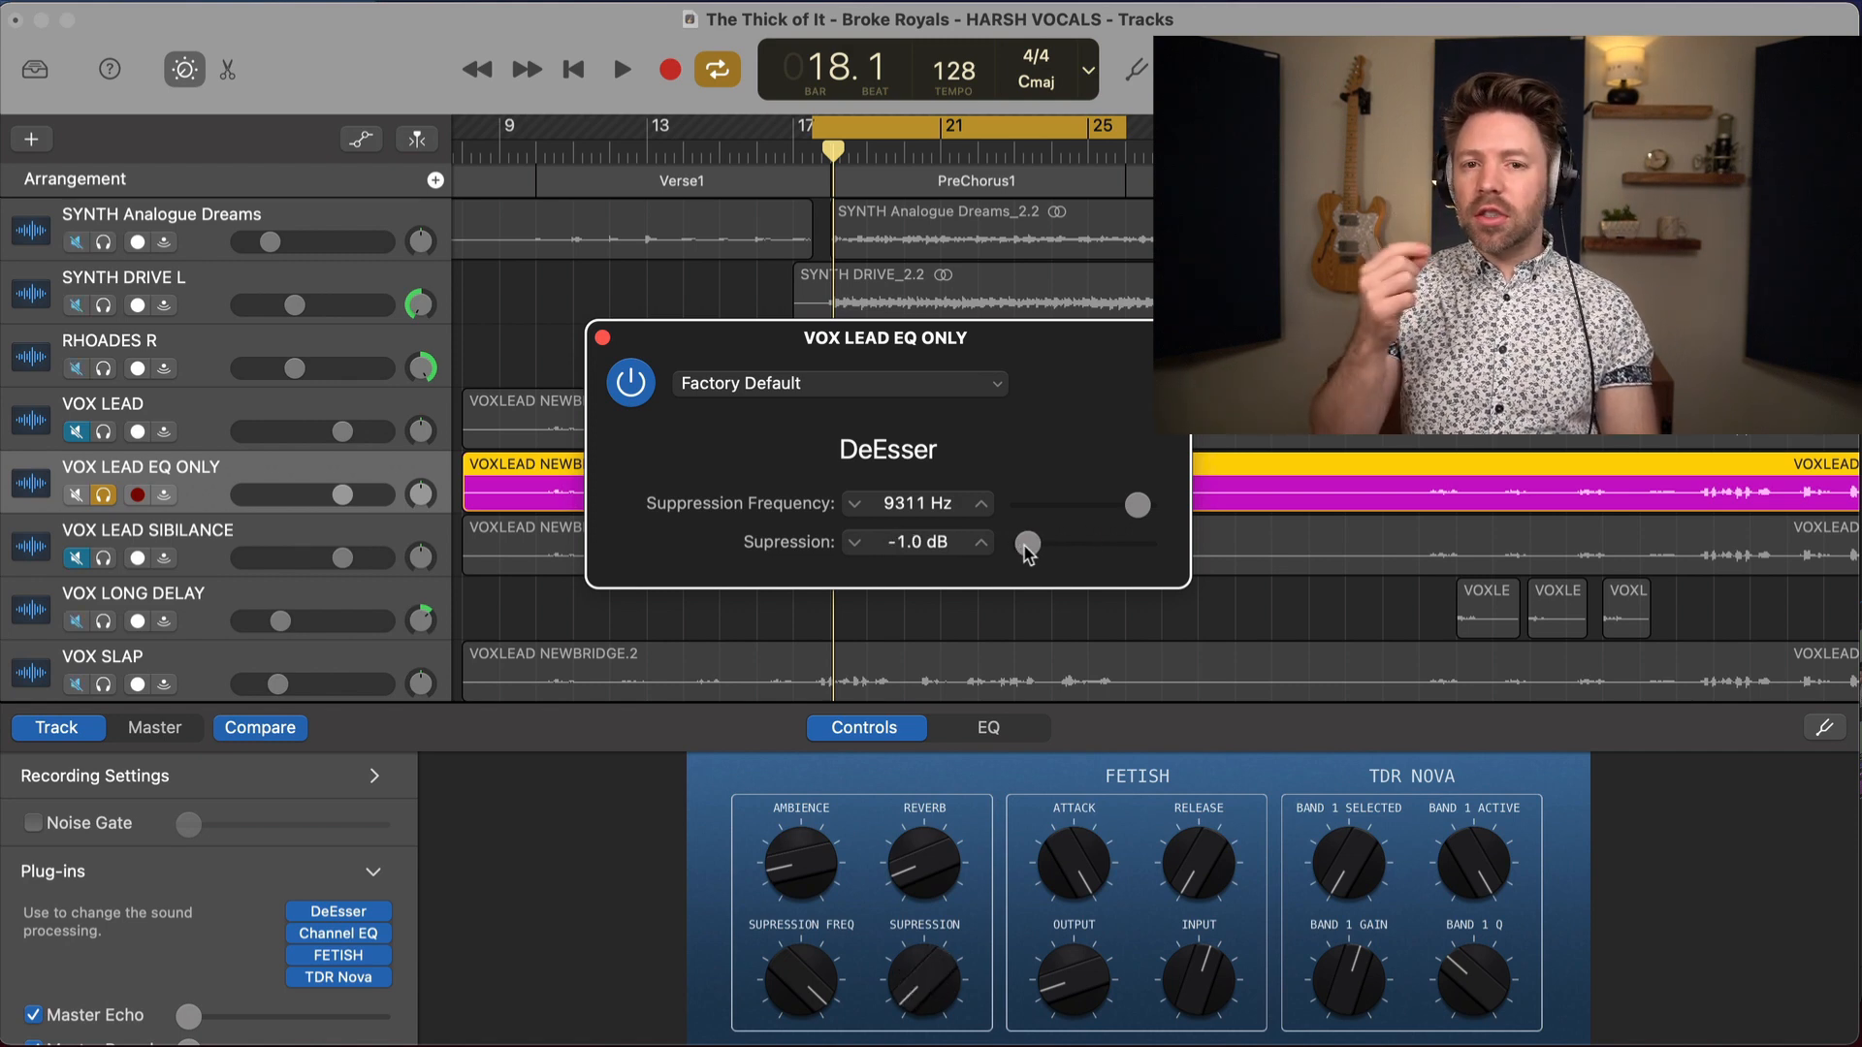
key("space")
left_click_drag(1028, 550, 1059, 559)
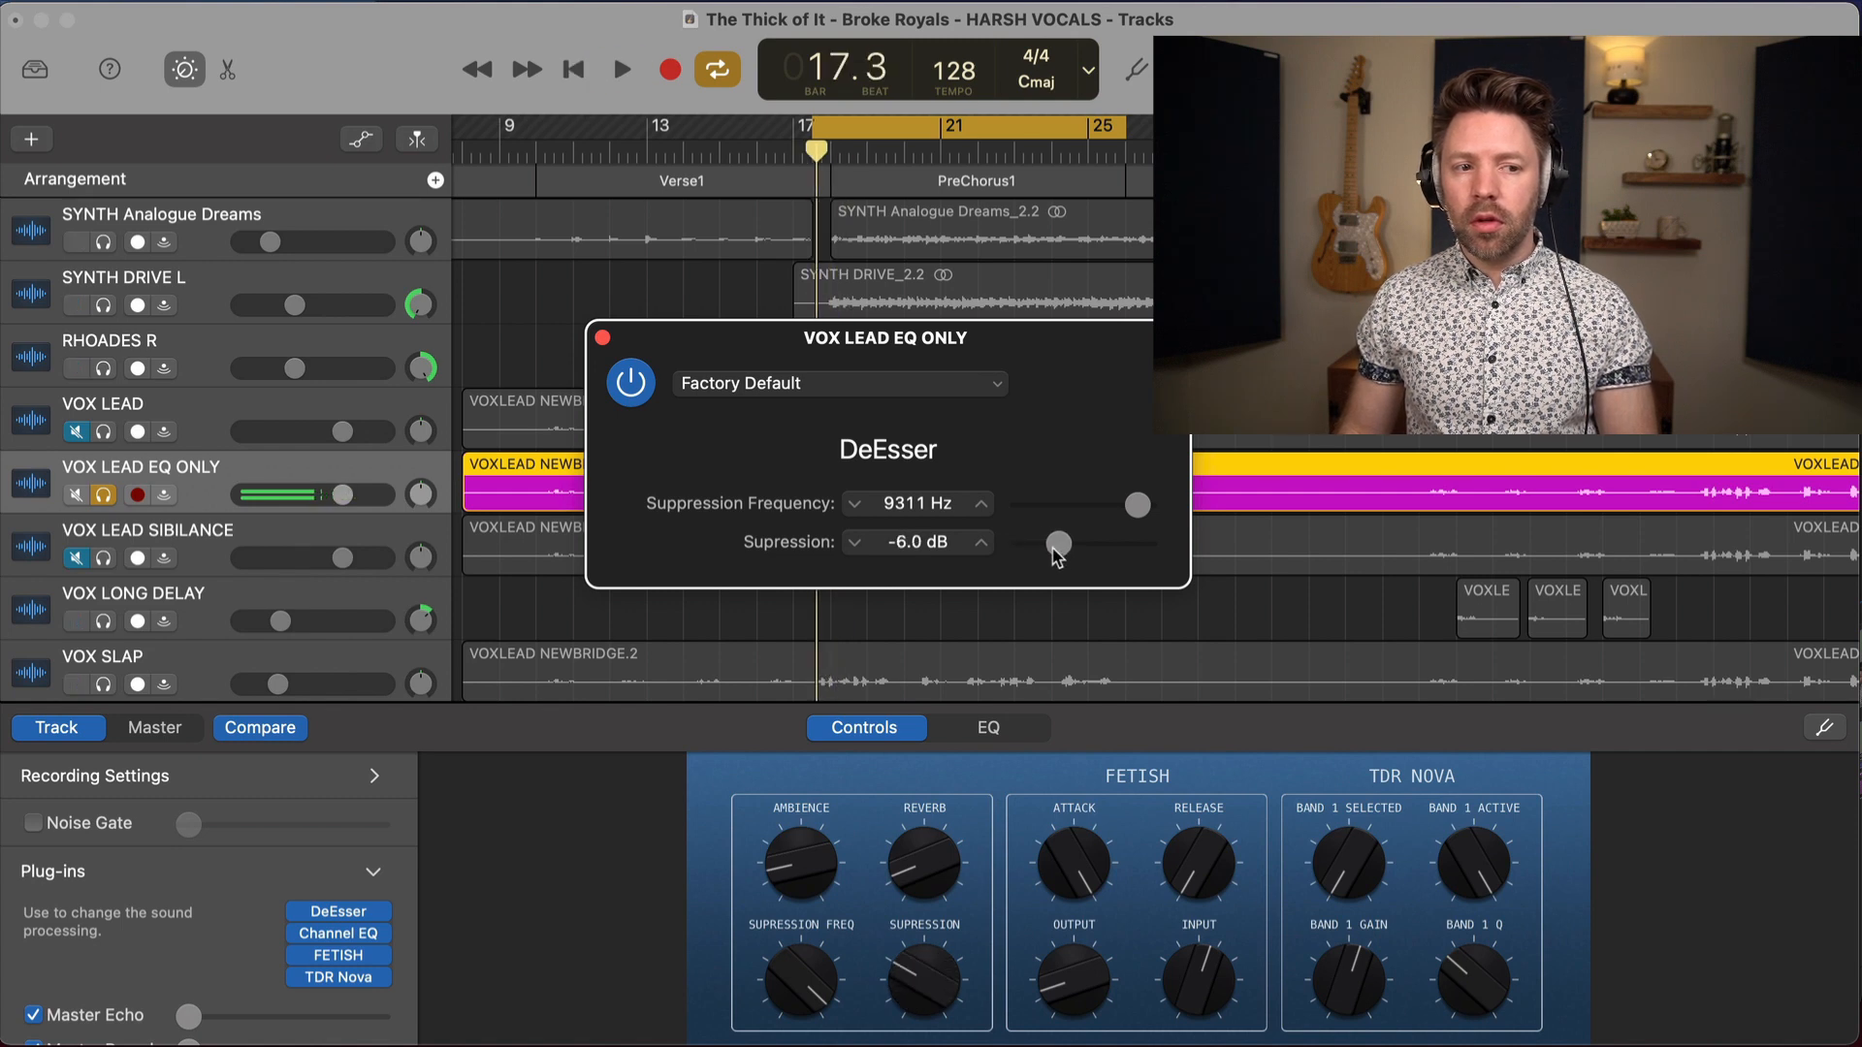
left_click_drag(1057, 557, 1063, 558)
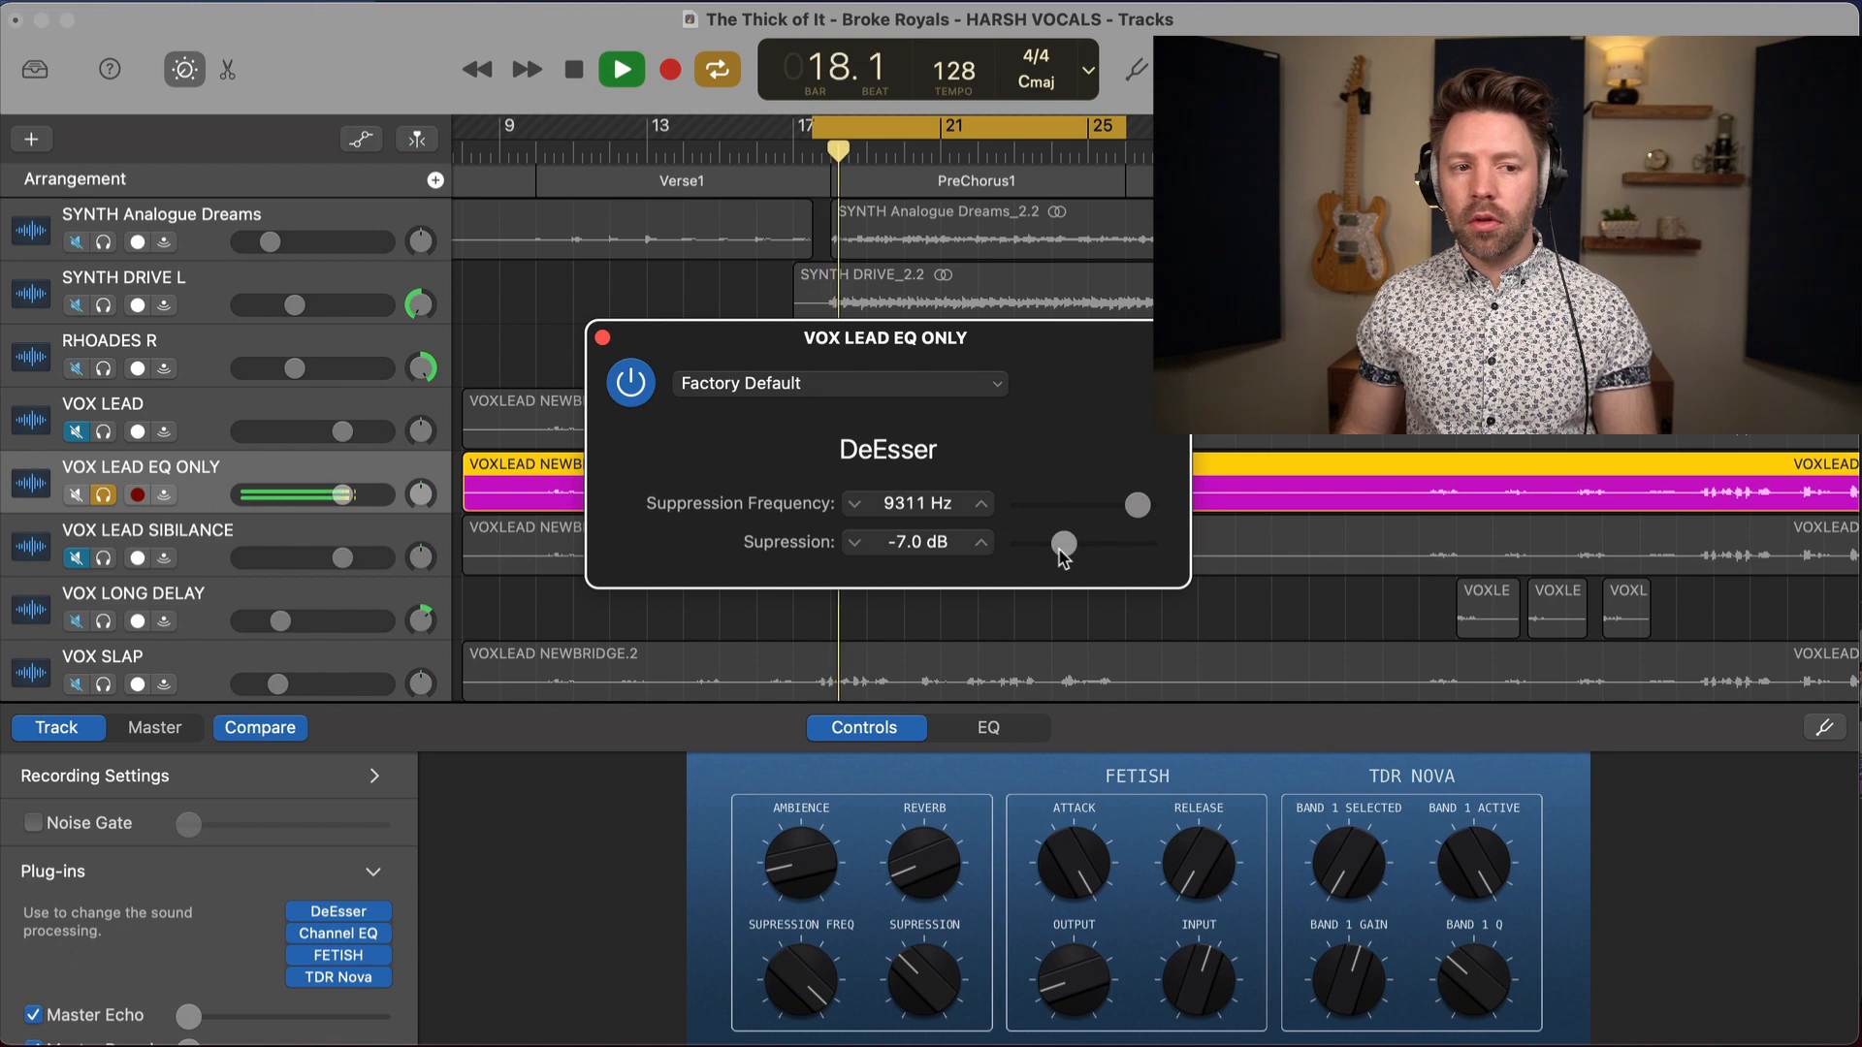
left_click_drag(1063, 559, 1060, 559)
key("space")
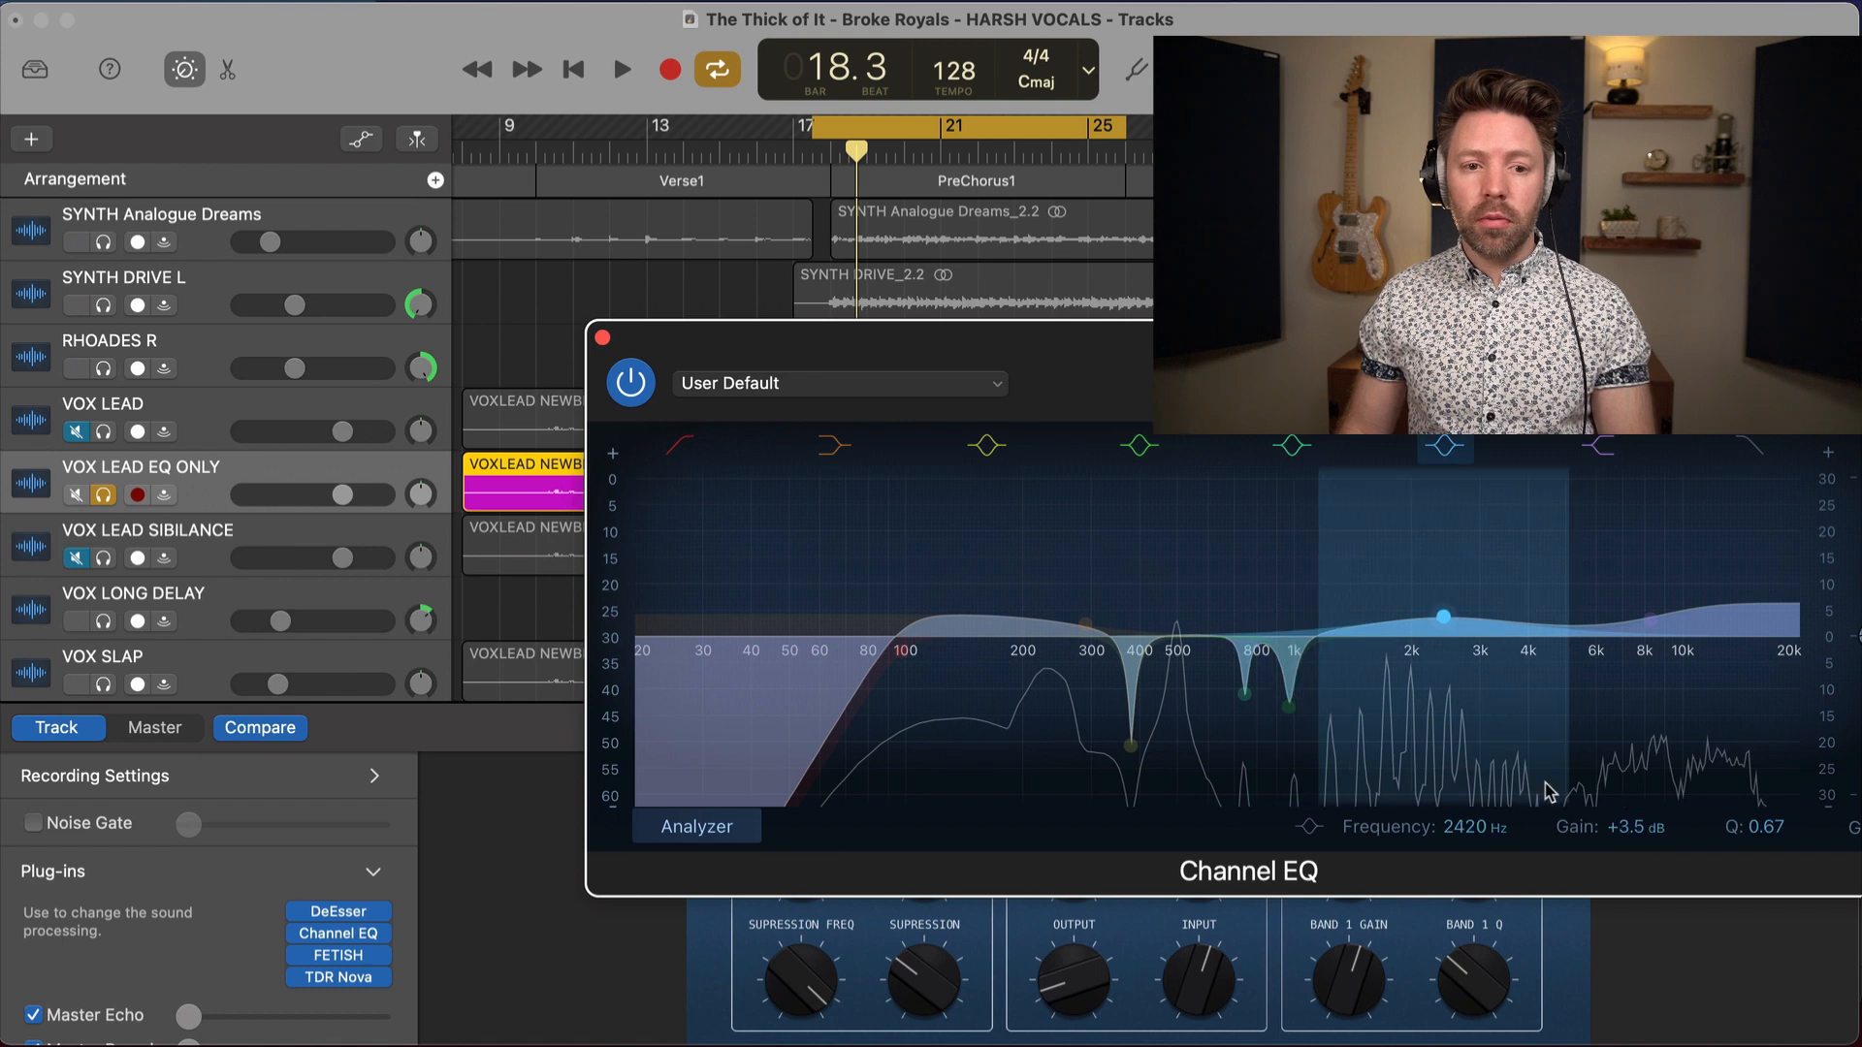
Stop playback and insert a second DeEsser between the first DeEsser and Channel EQ on VOX LEAD EQ ONLY
key("space")
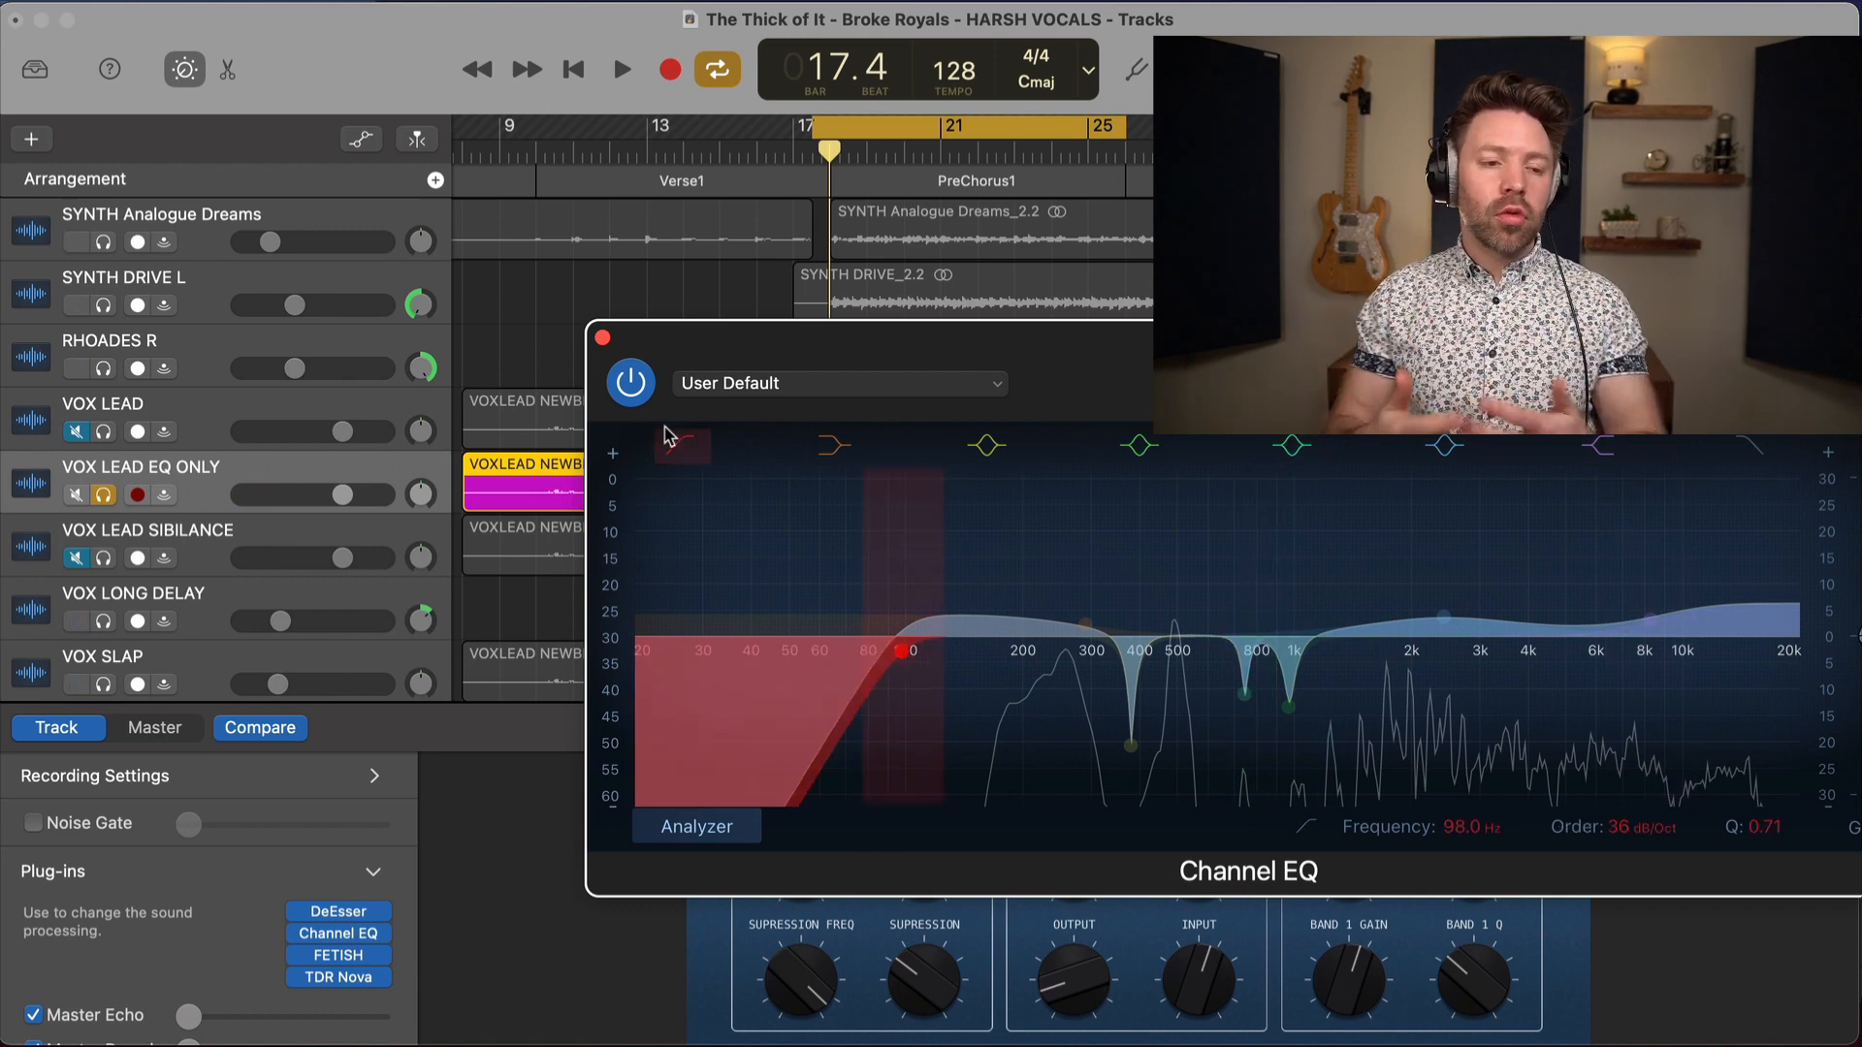
left_click(367, 931)
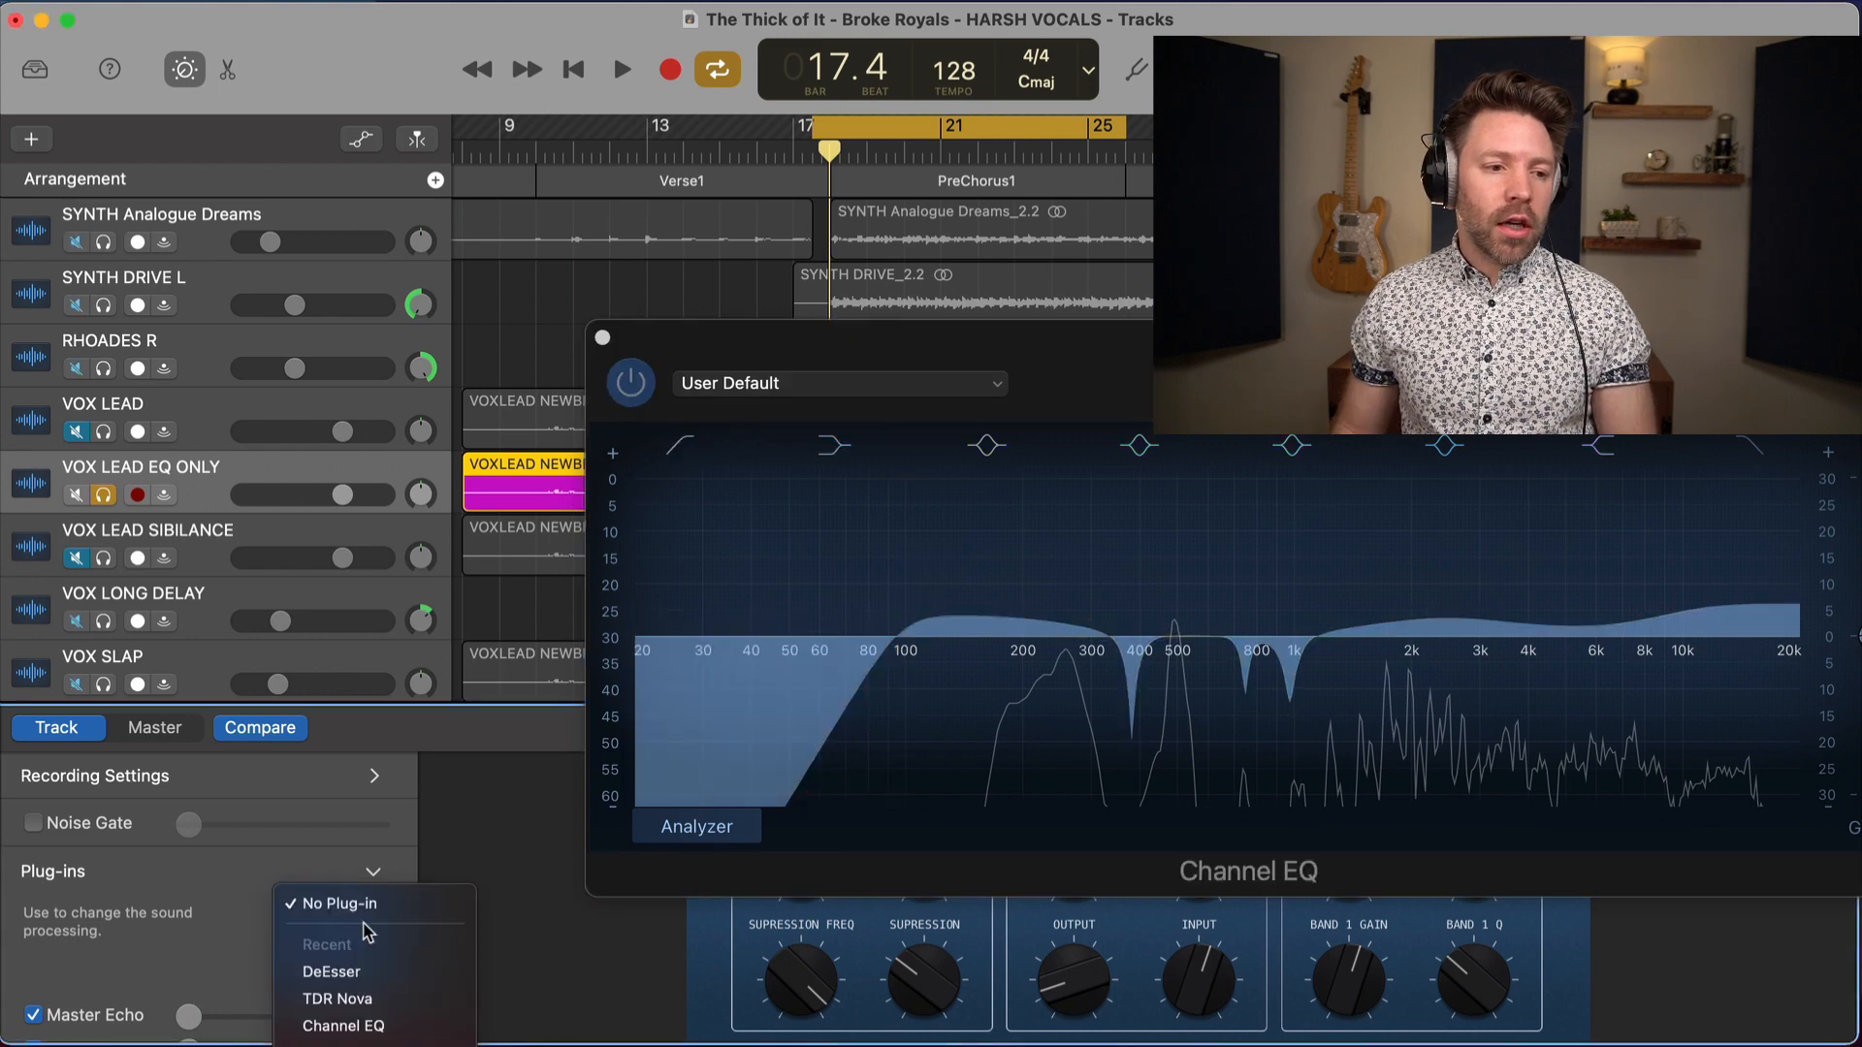
left_click(388, 973)
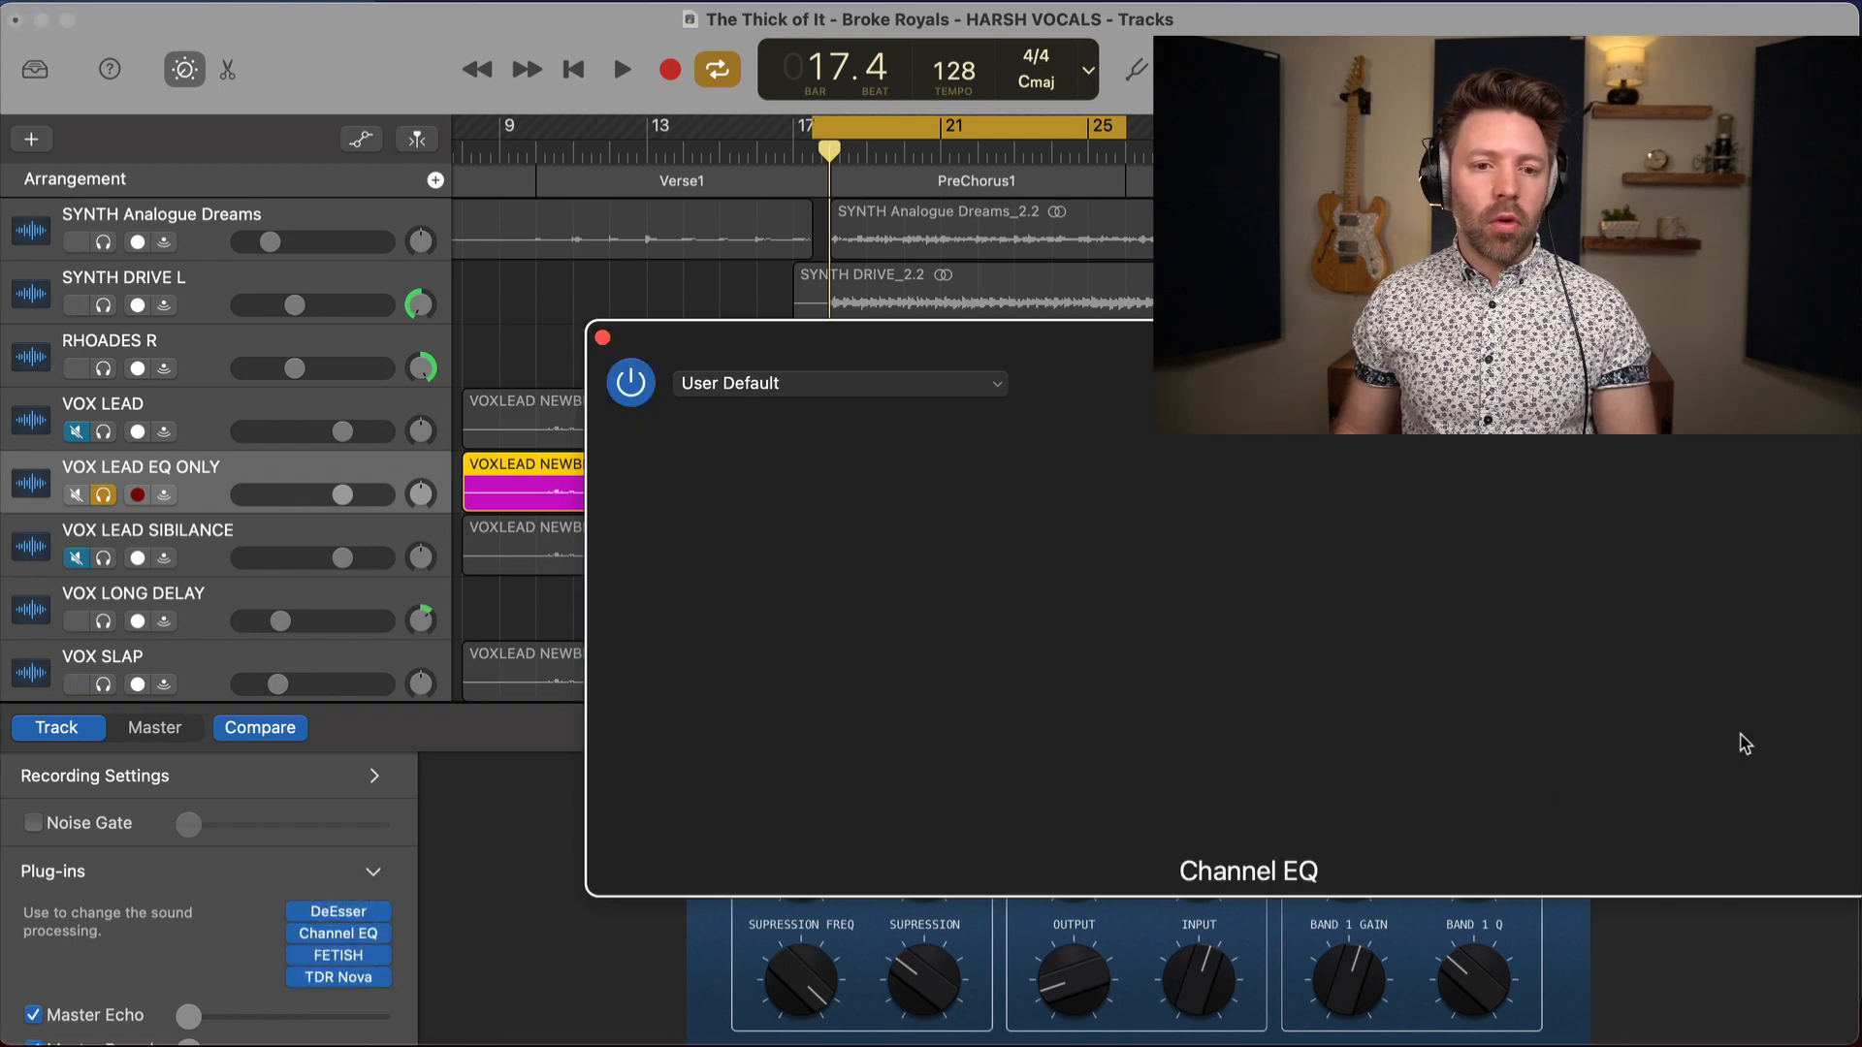
left_click(350, 934)
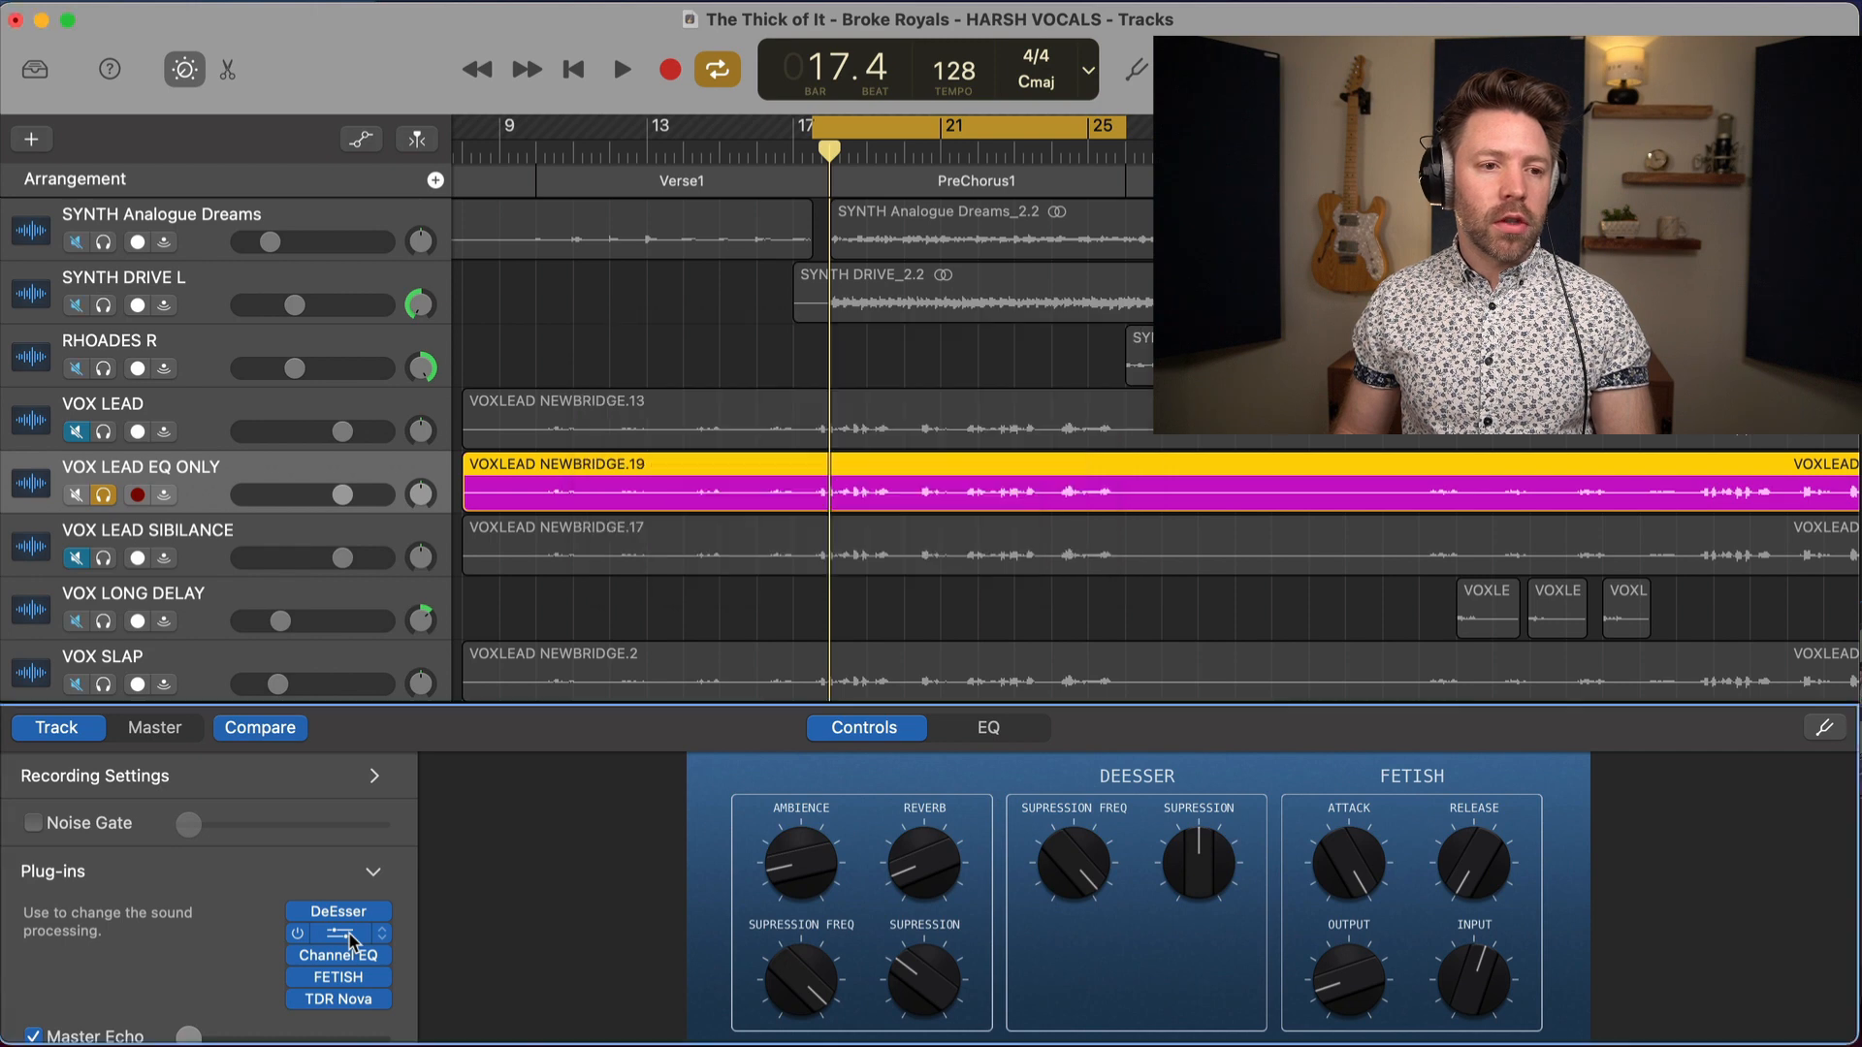
left_click(350, 934)
Set the second DeEsser's suppression frequency to 12000 Hz and suppression to -20.0 dB, and audition the soloed vocal
left_click_drag(1146, 504, 1168, 512)
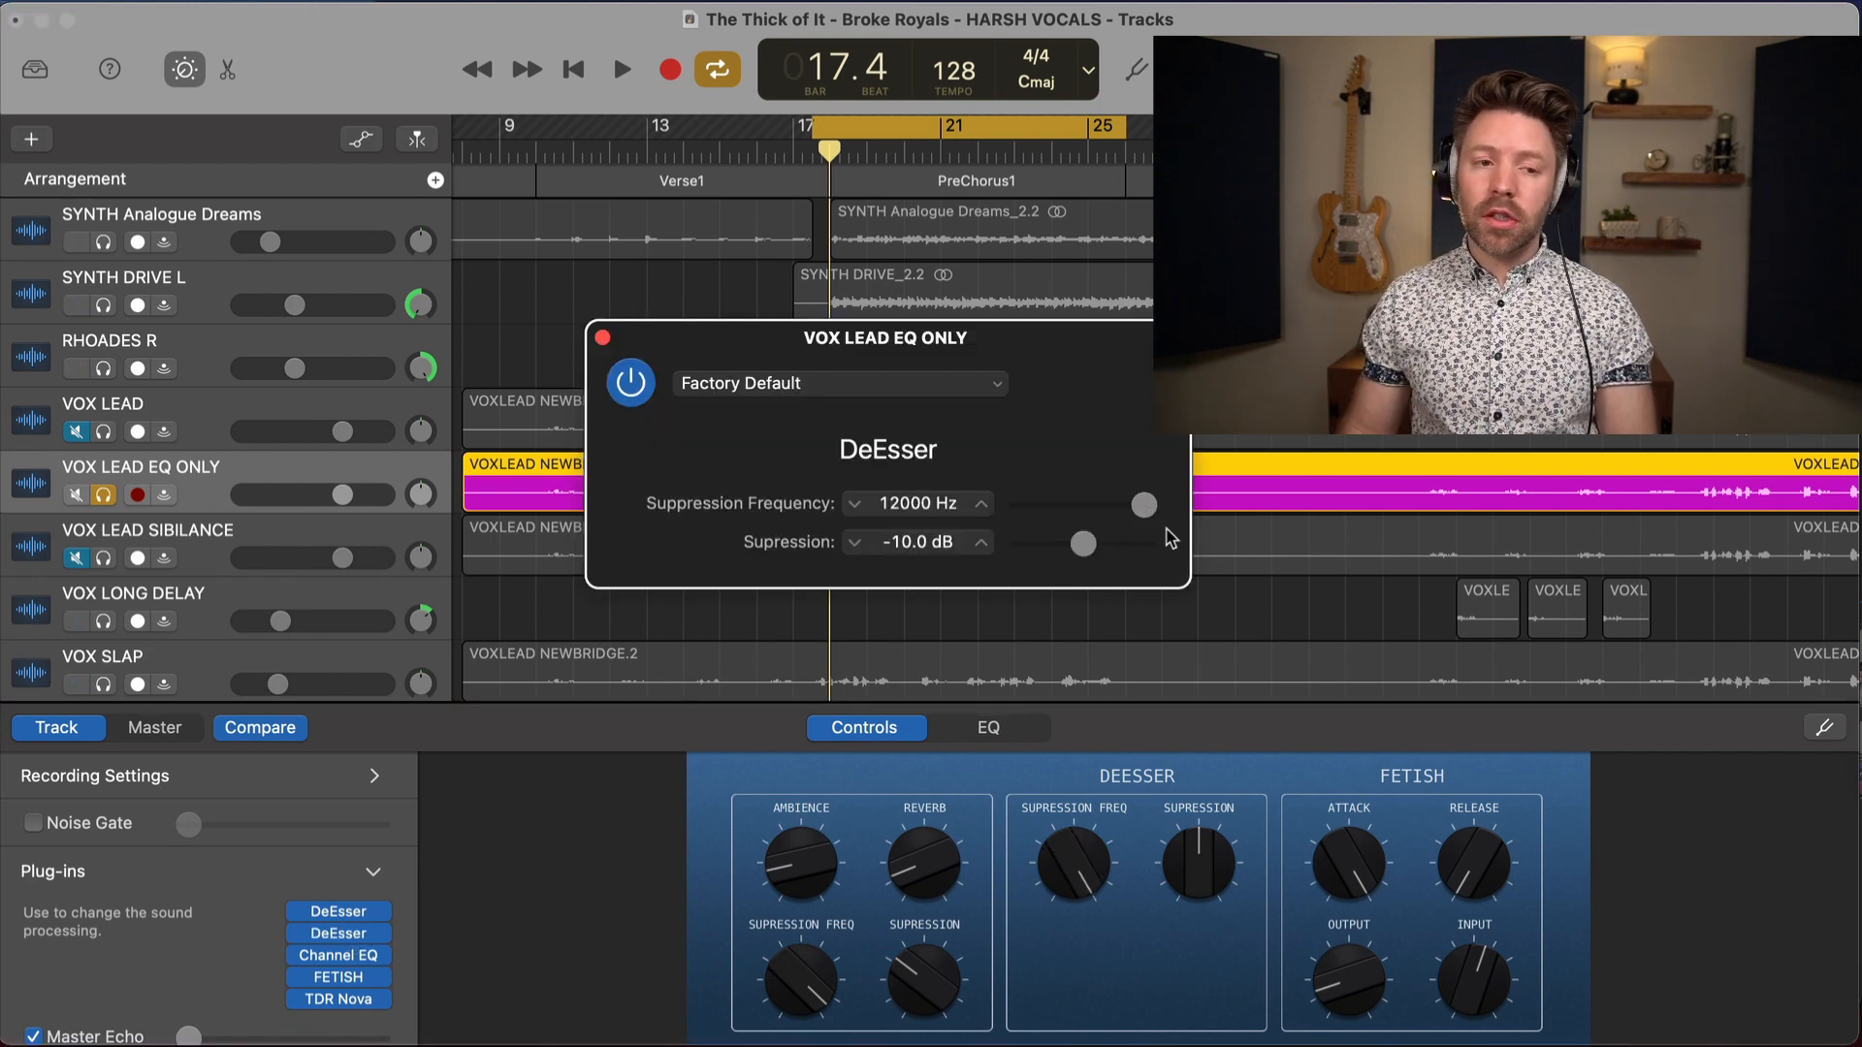
left_click_drag(1083, 543, 1146, 543)
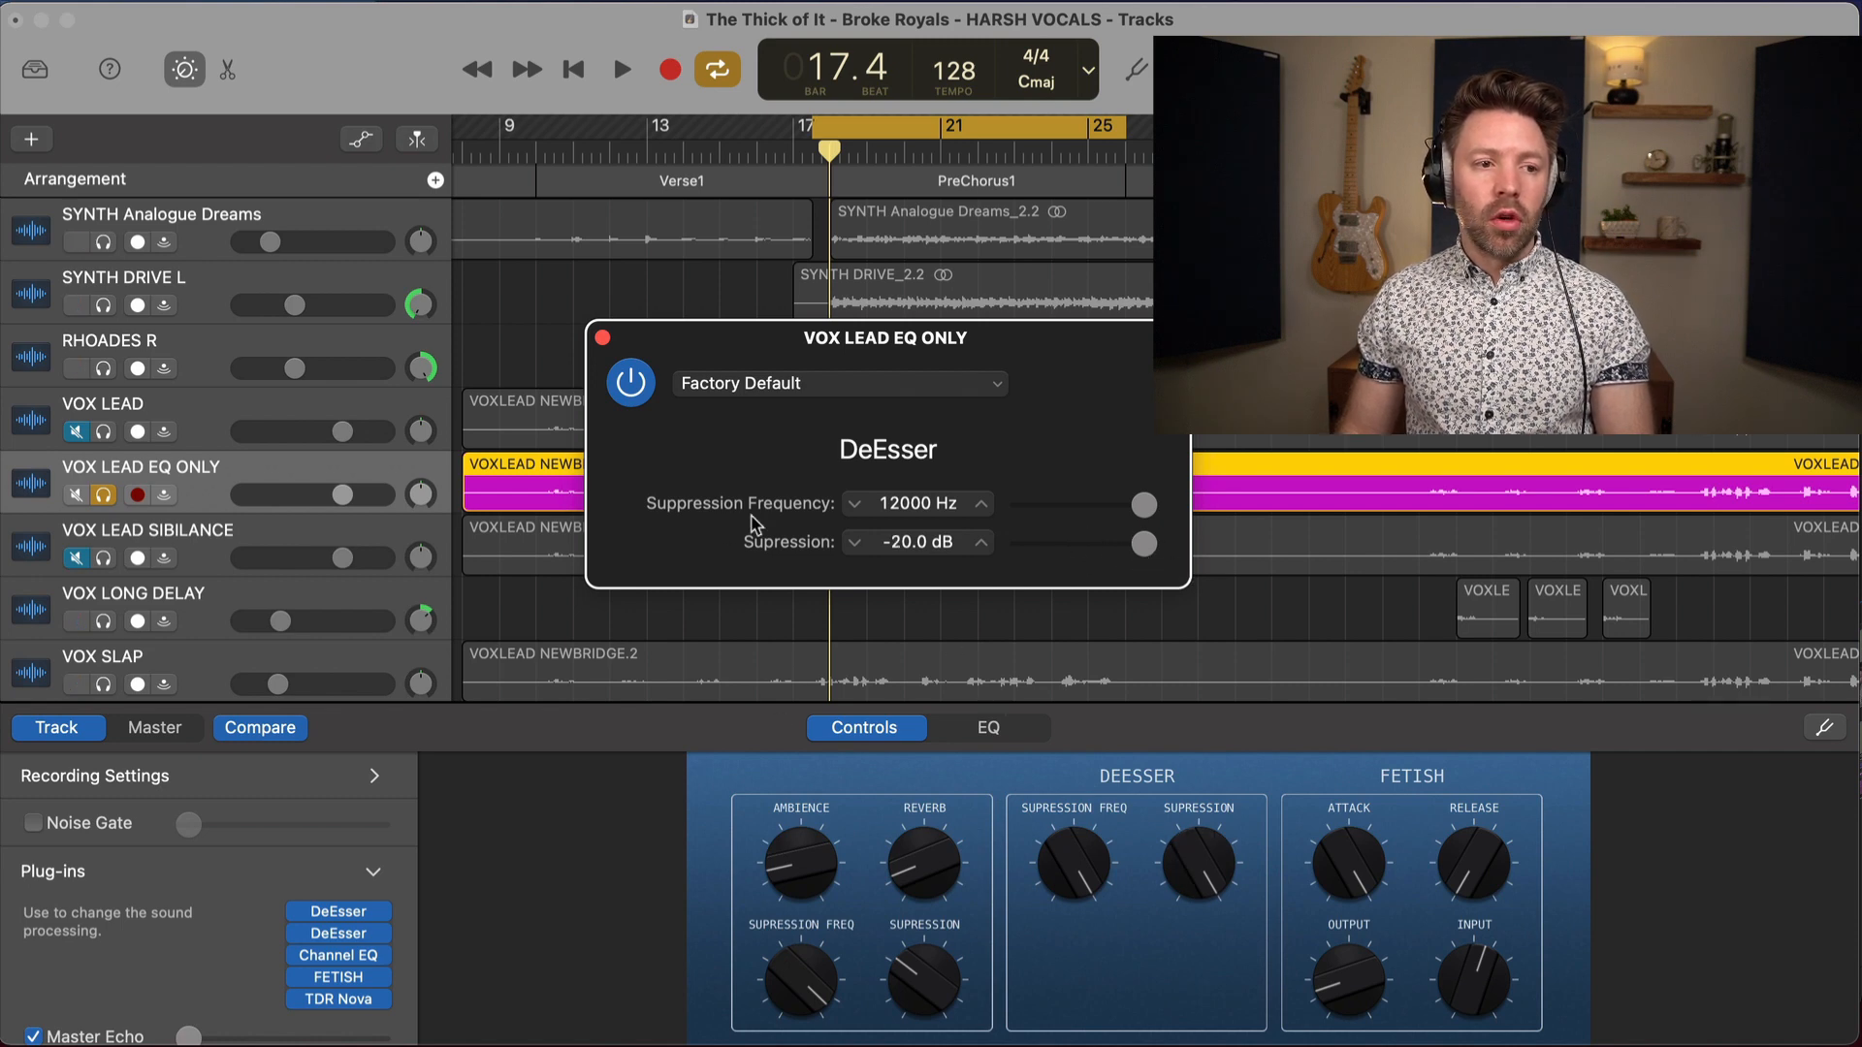
key("space")
key("space")
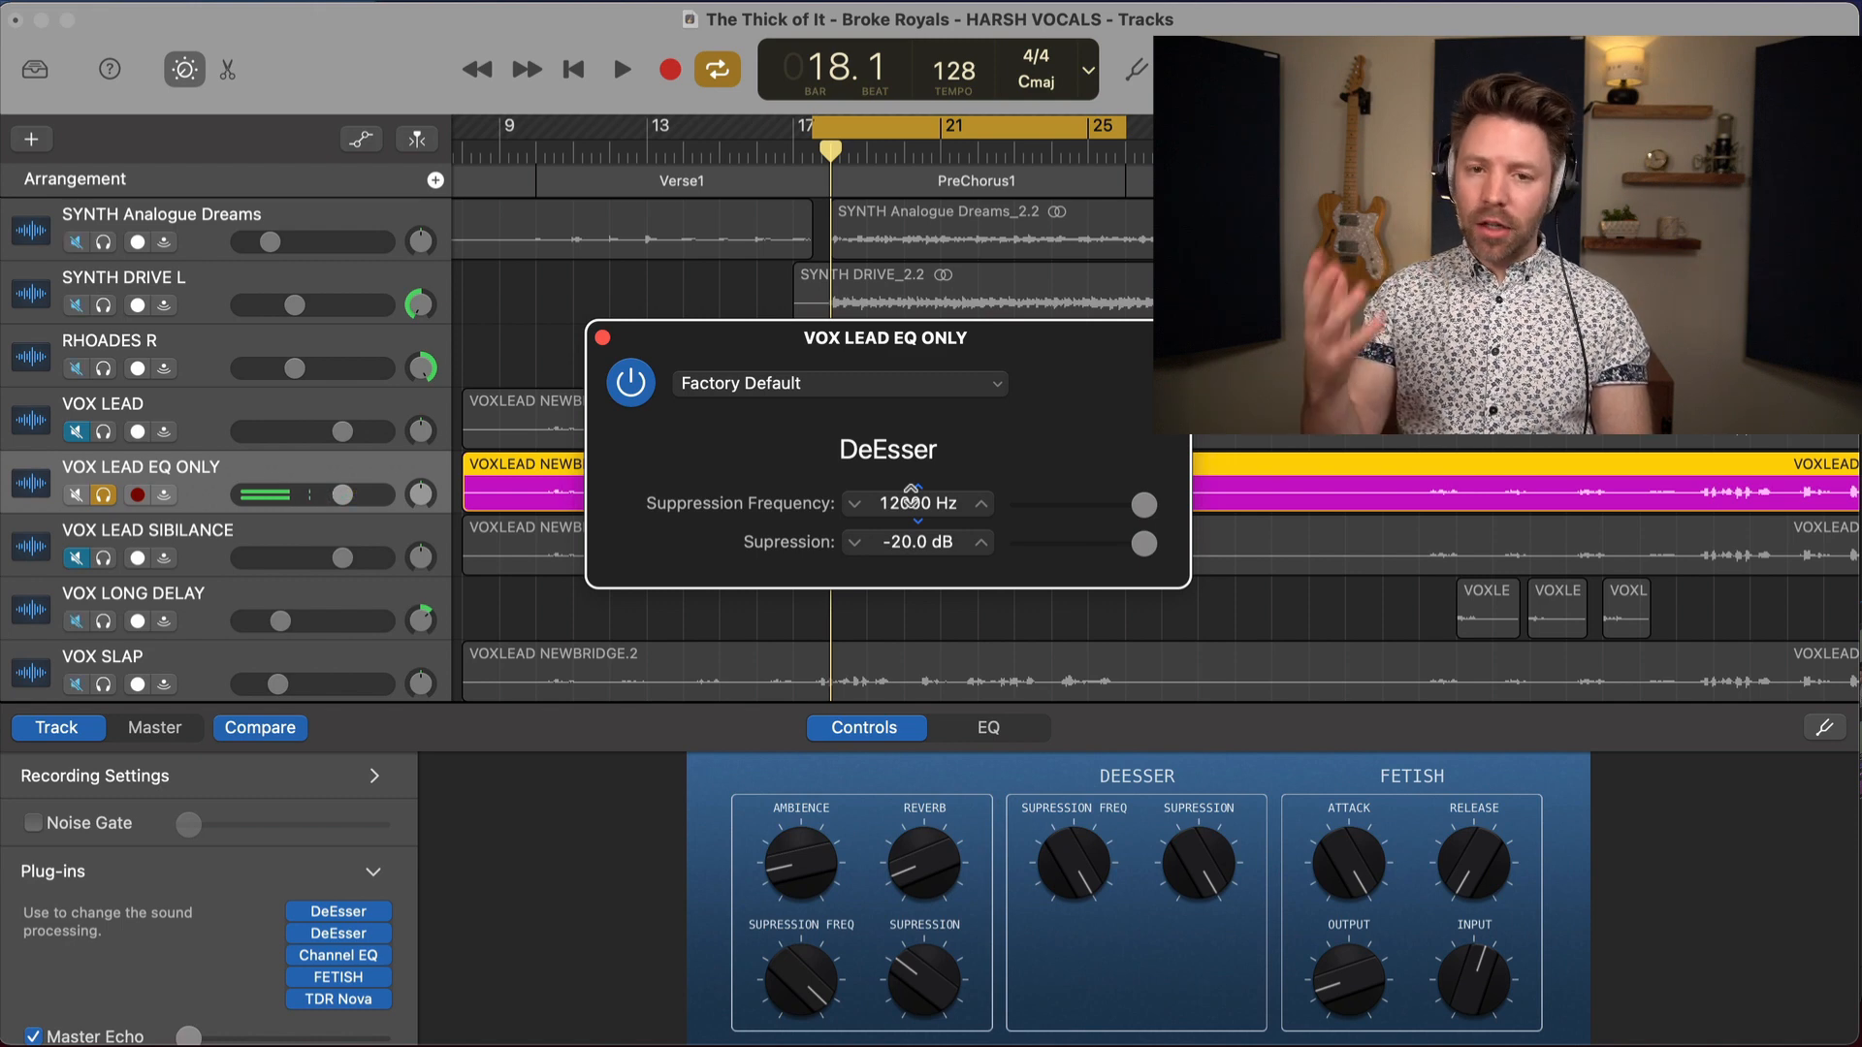
Reduce the second DeEsser's suppression to -6.5 dB while auditioning the vocal from the cycle start, and close its window
left_click_drag(1144, 548, 1066, 554)
key("space")
key("Return")
key("Return")
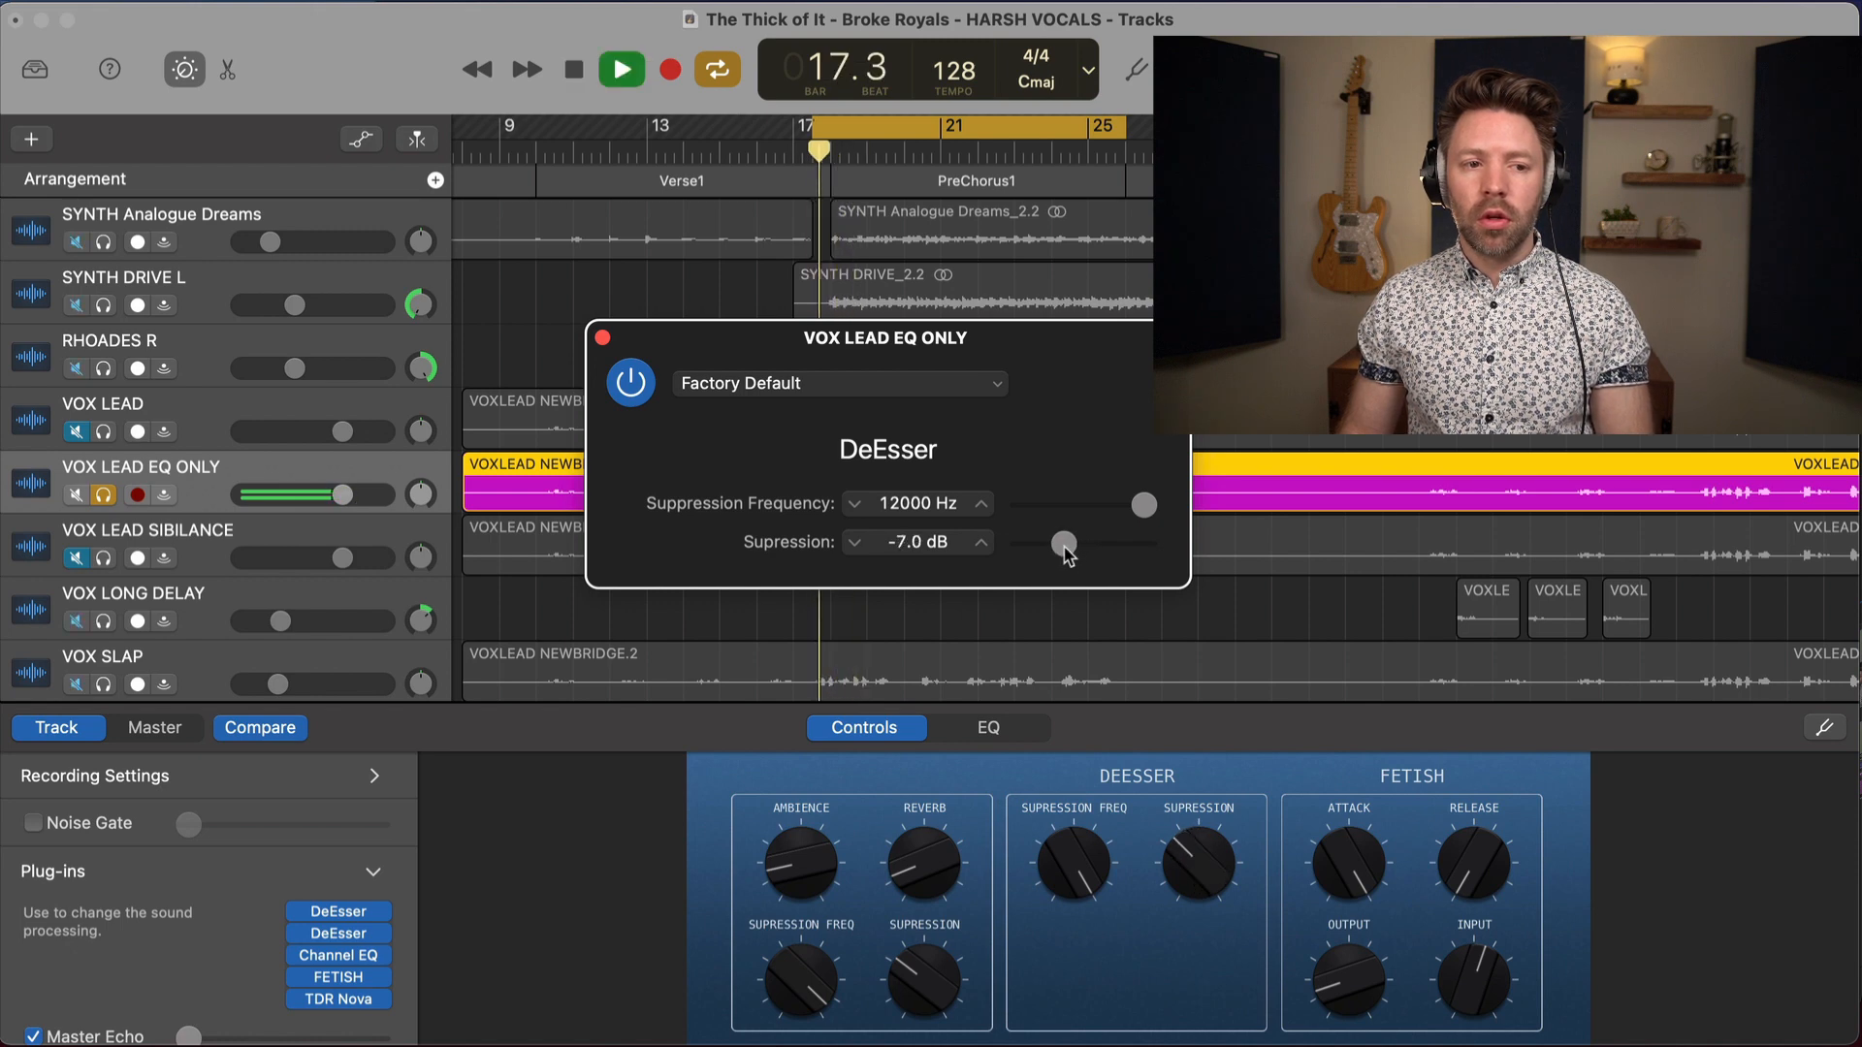
key("space")
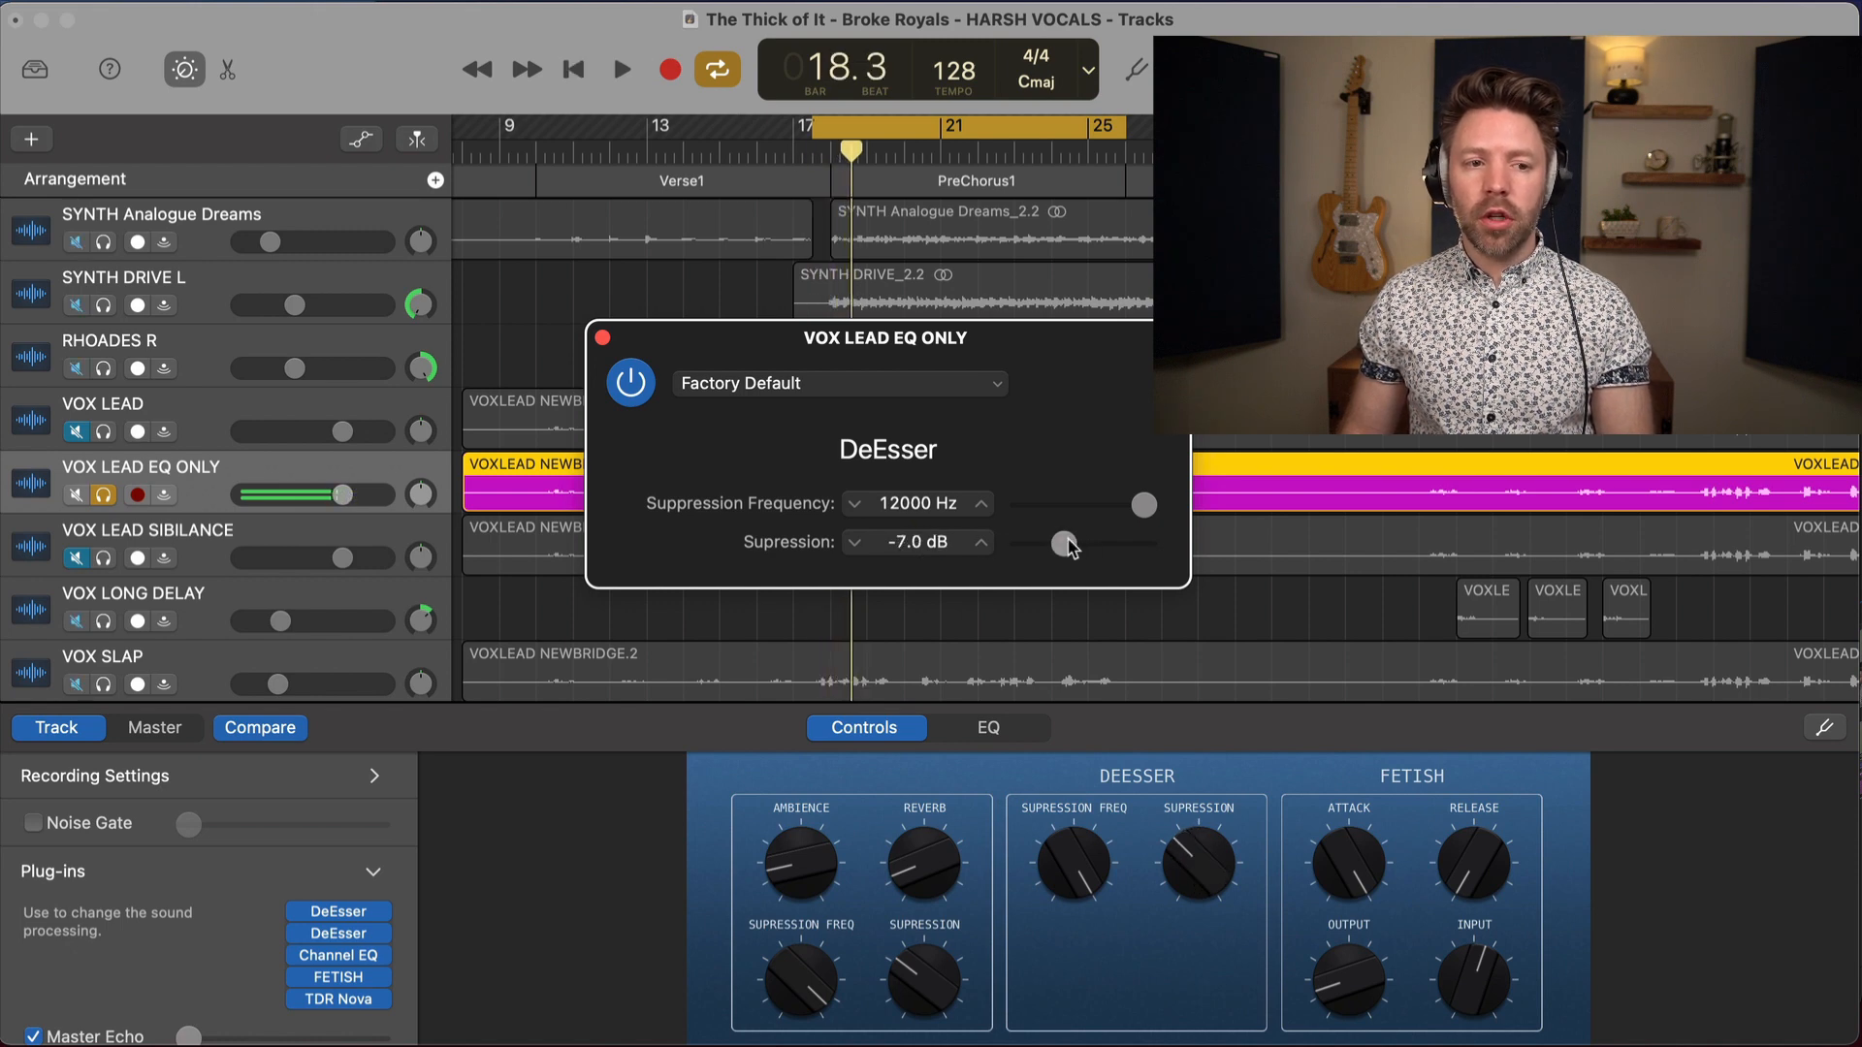
left_click_drag(1066, 546, 1061, 544)
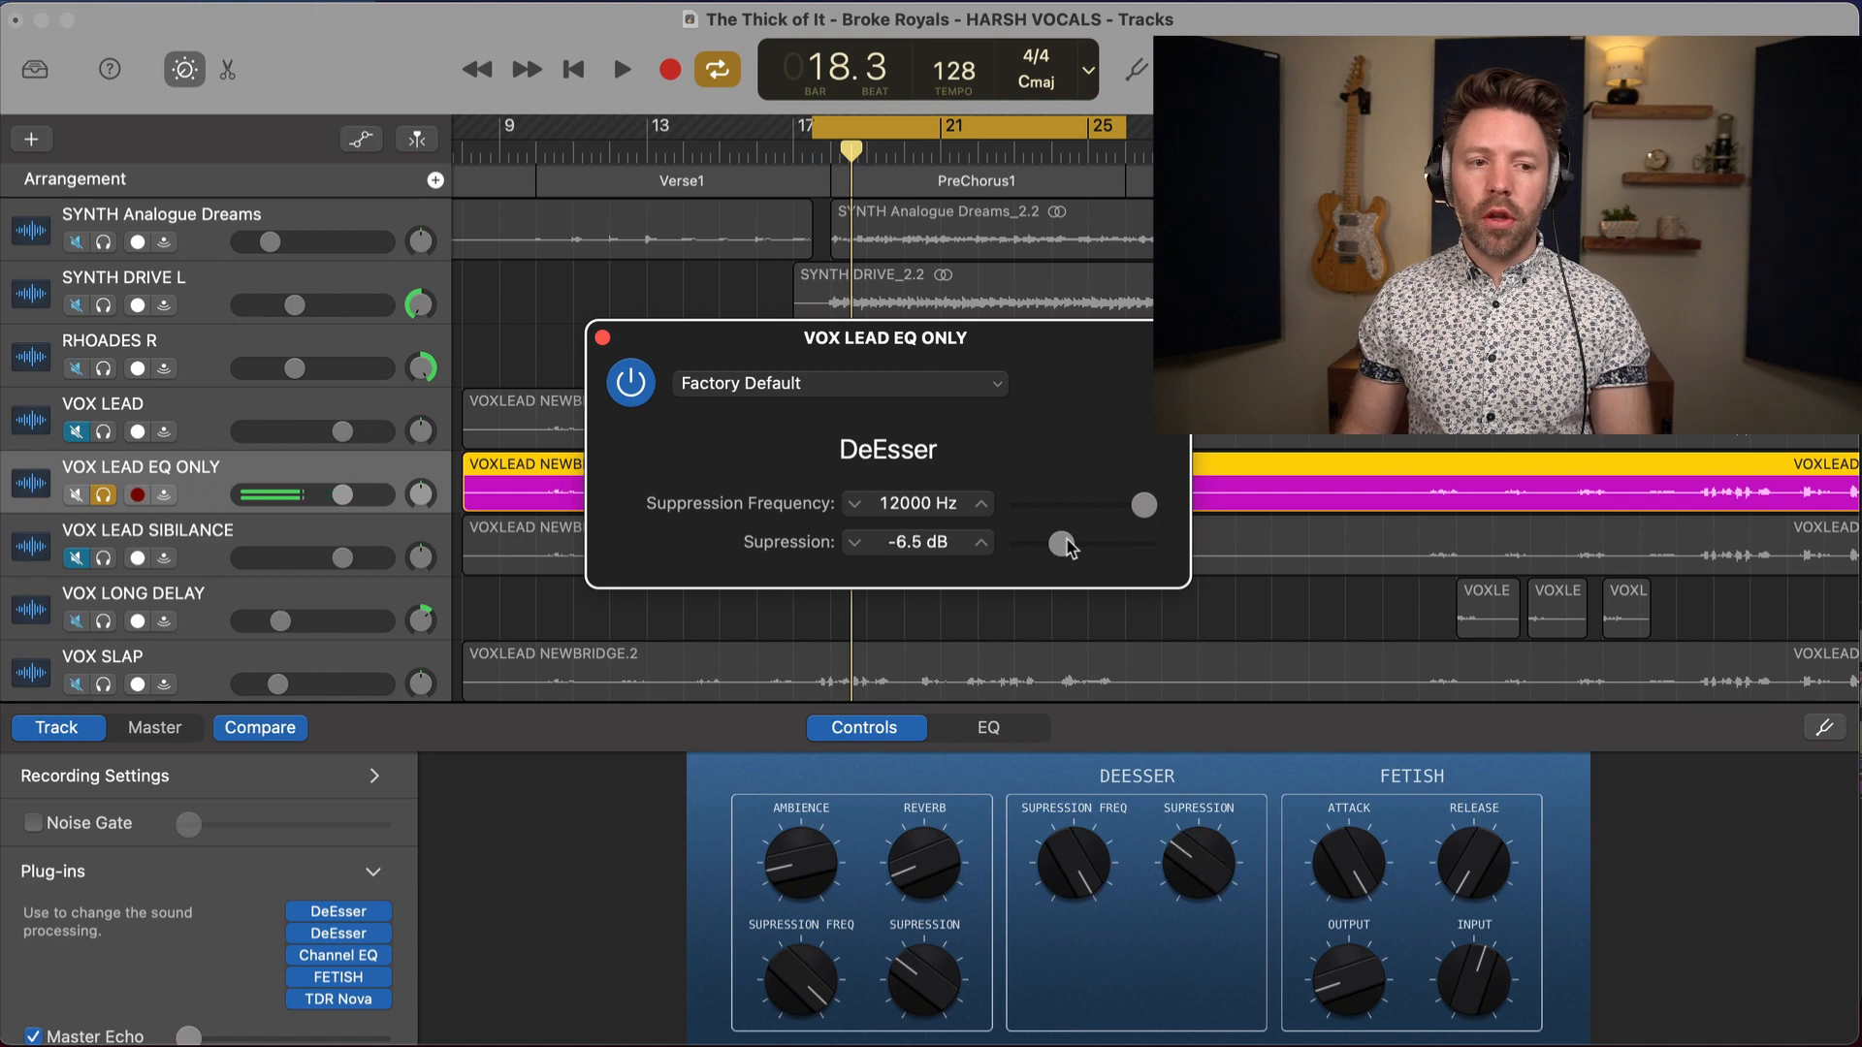
left_click(602, 337)
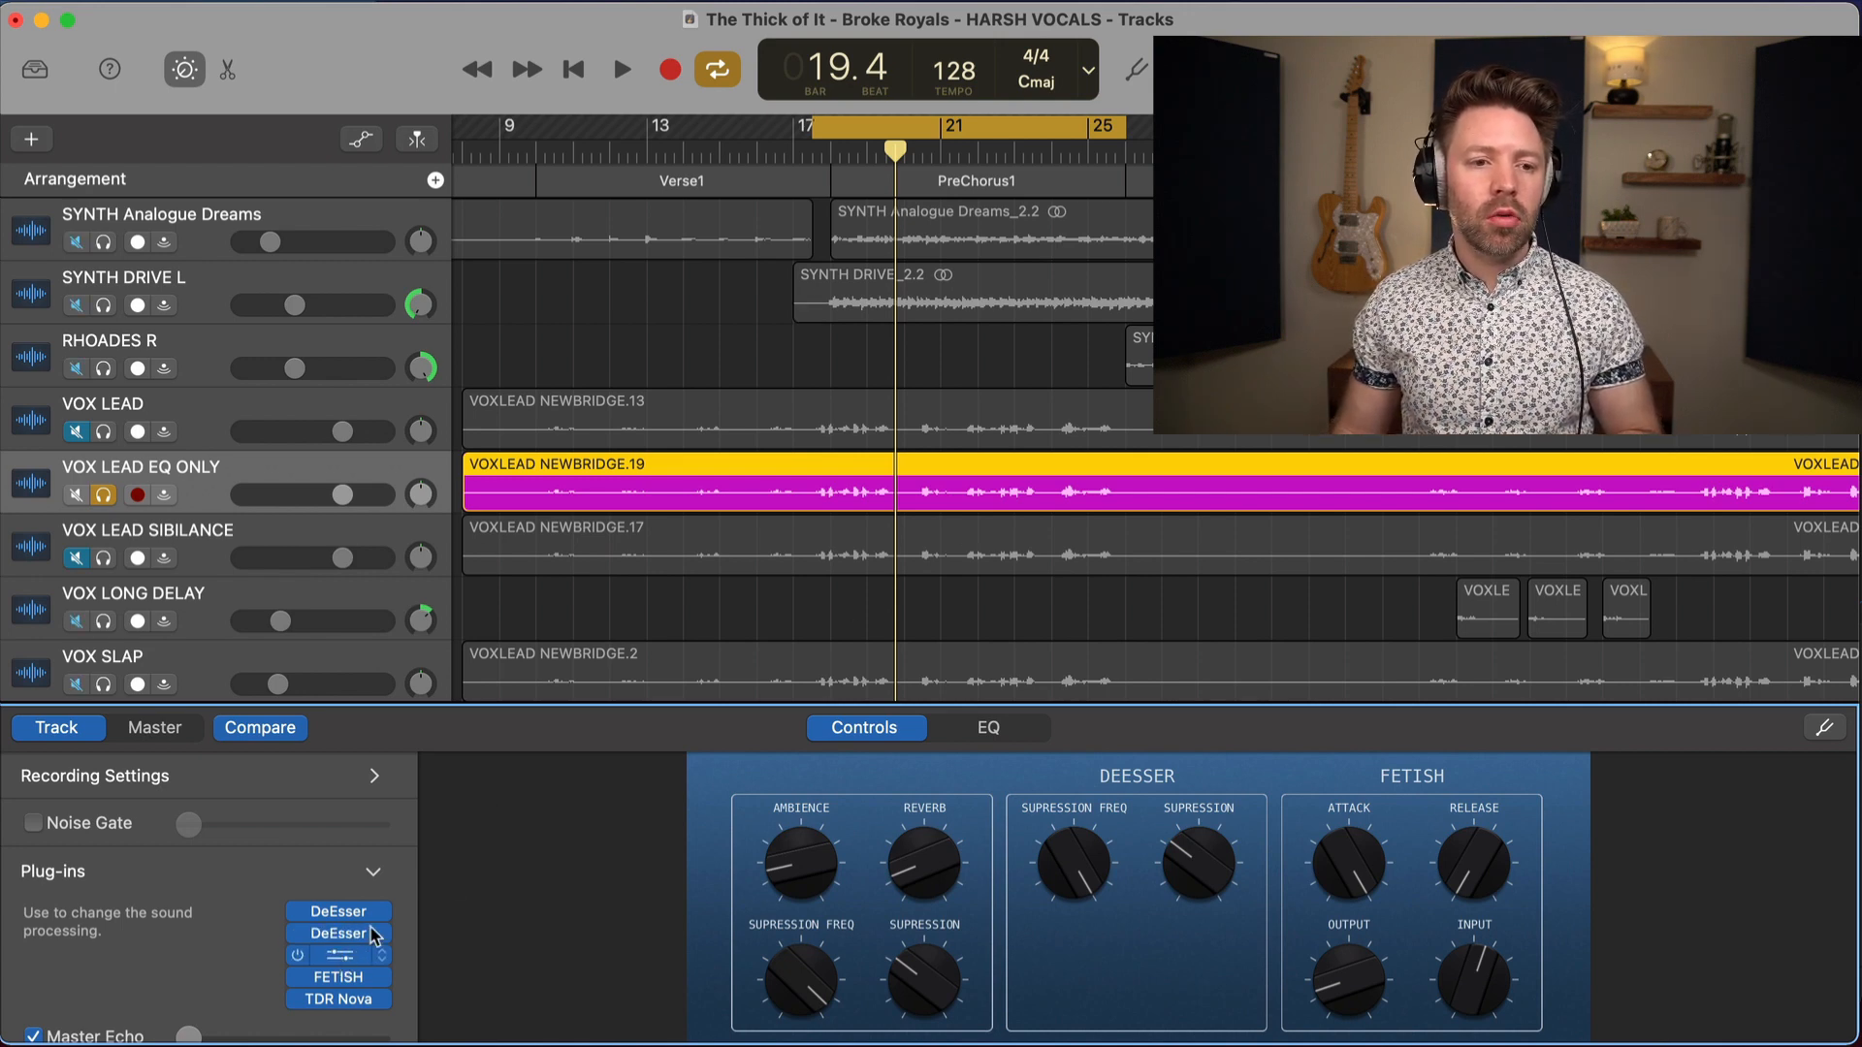
Examine the Channel EQ curve and its 2420 Hz boost while playing the soloed vocal, and close the EQ window
left_click(342, 959)
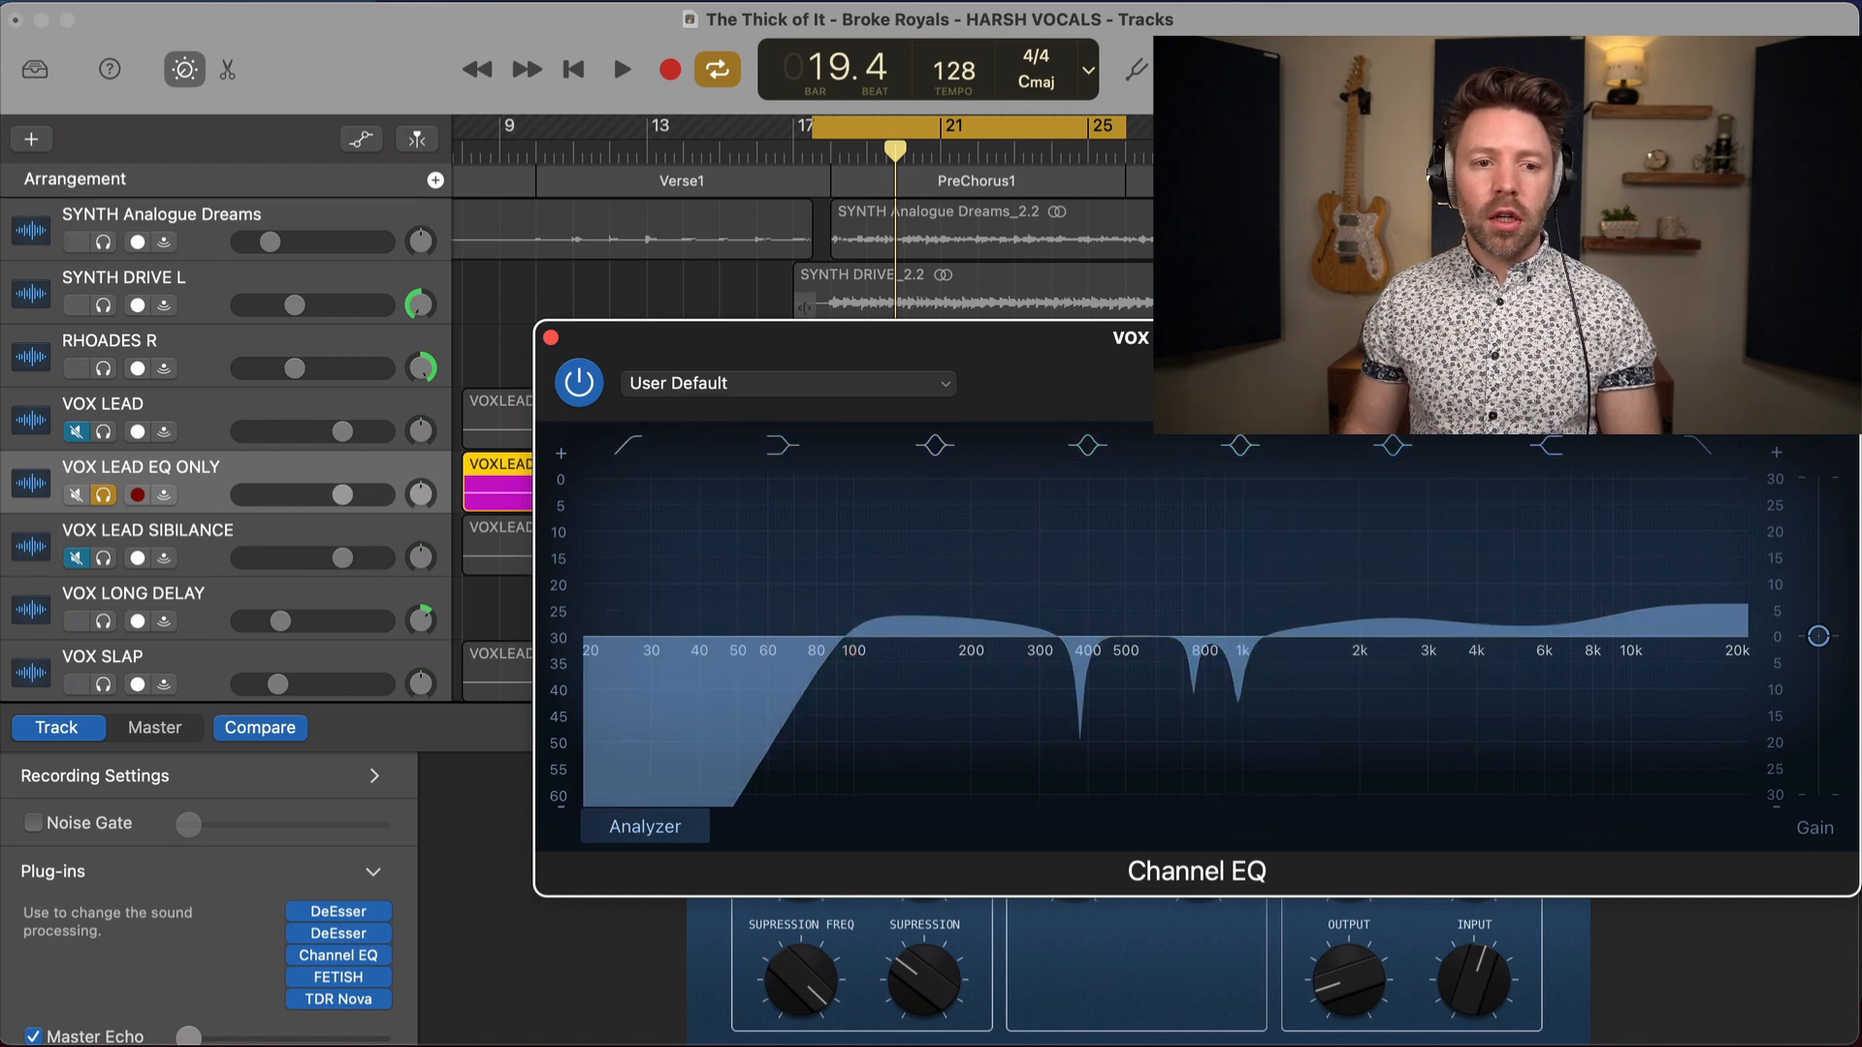
key("space")
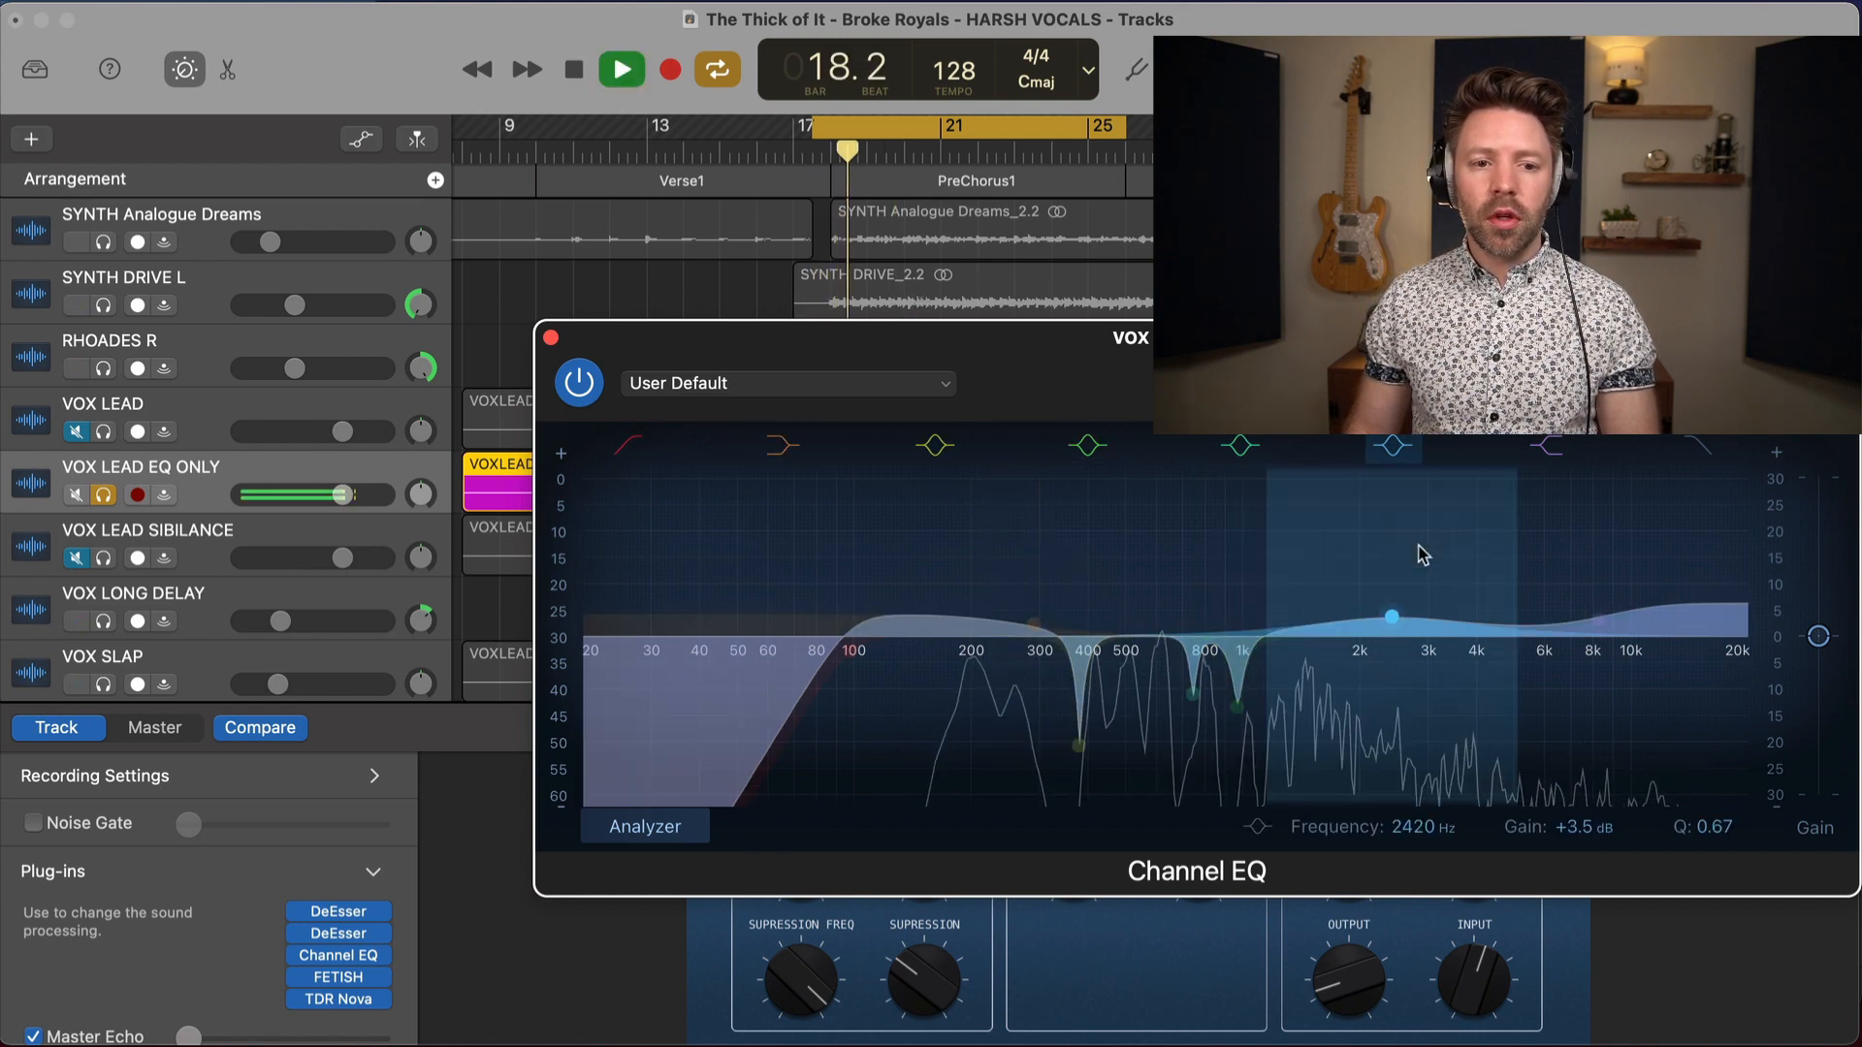
key("space")
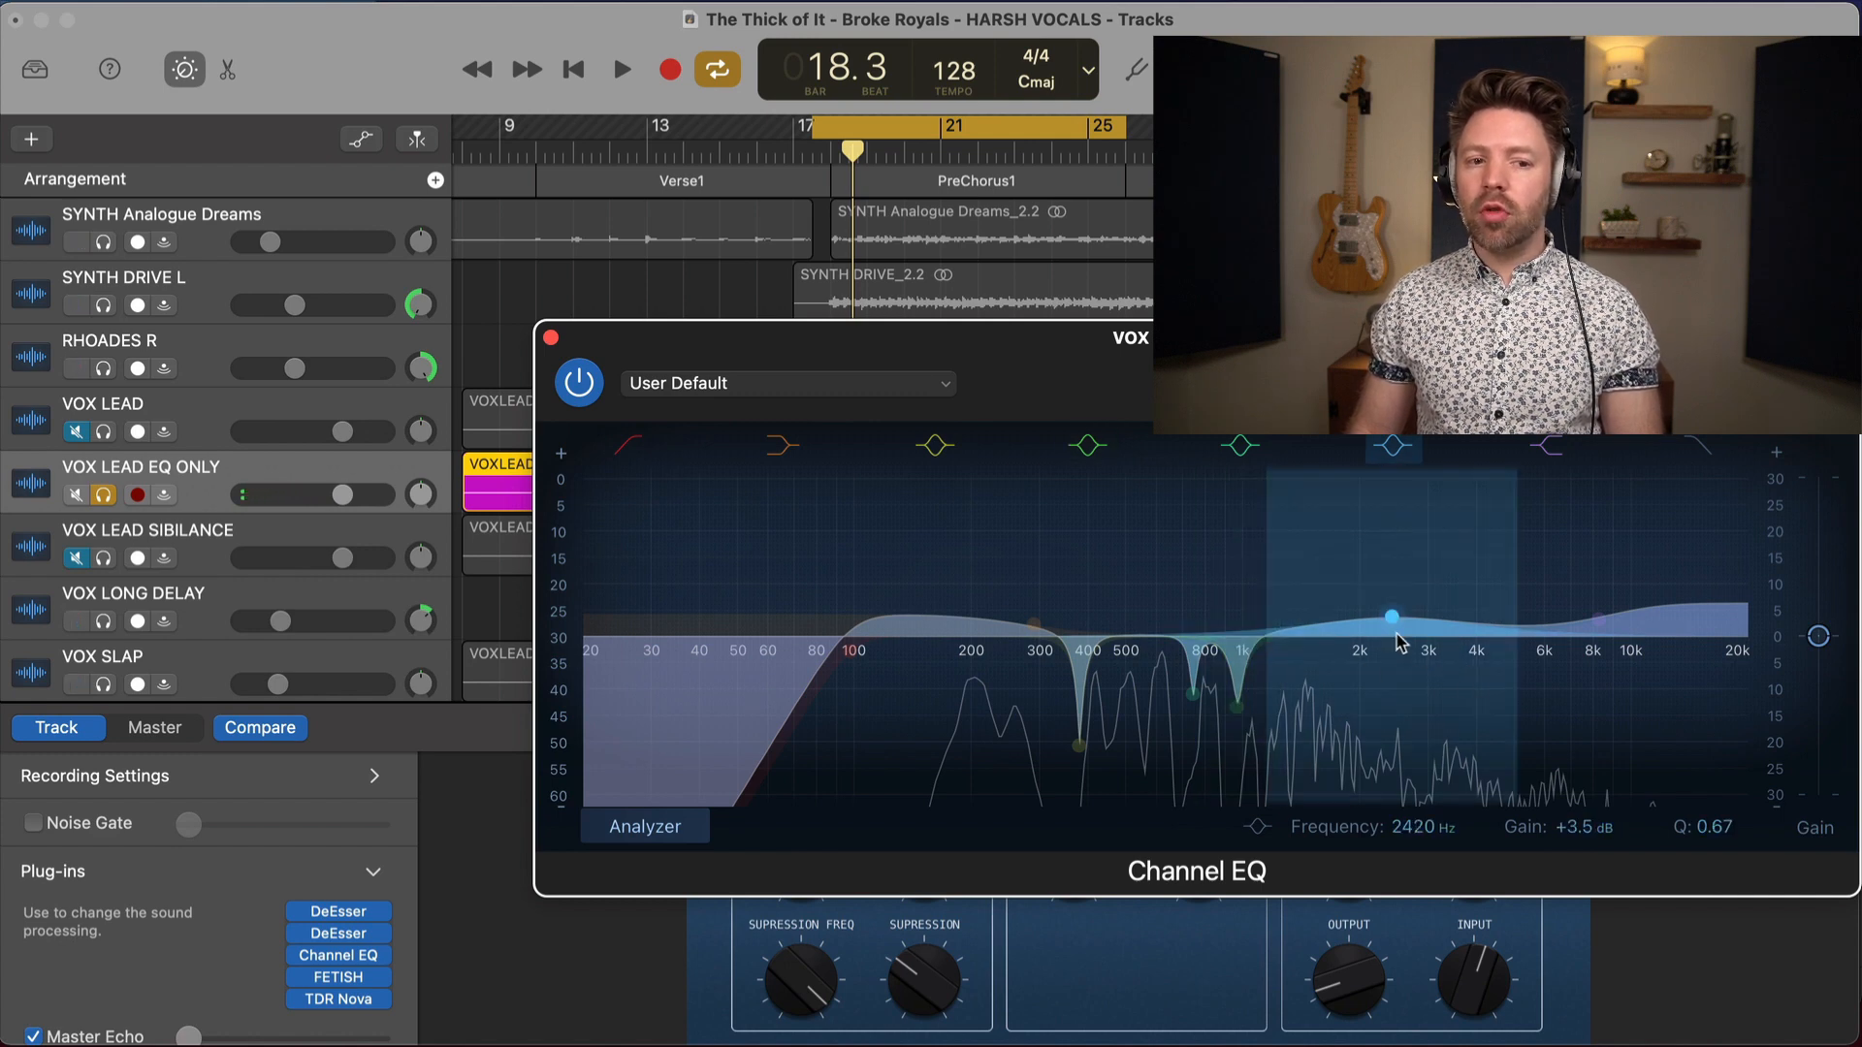
key("space")
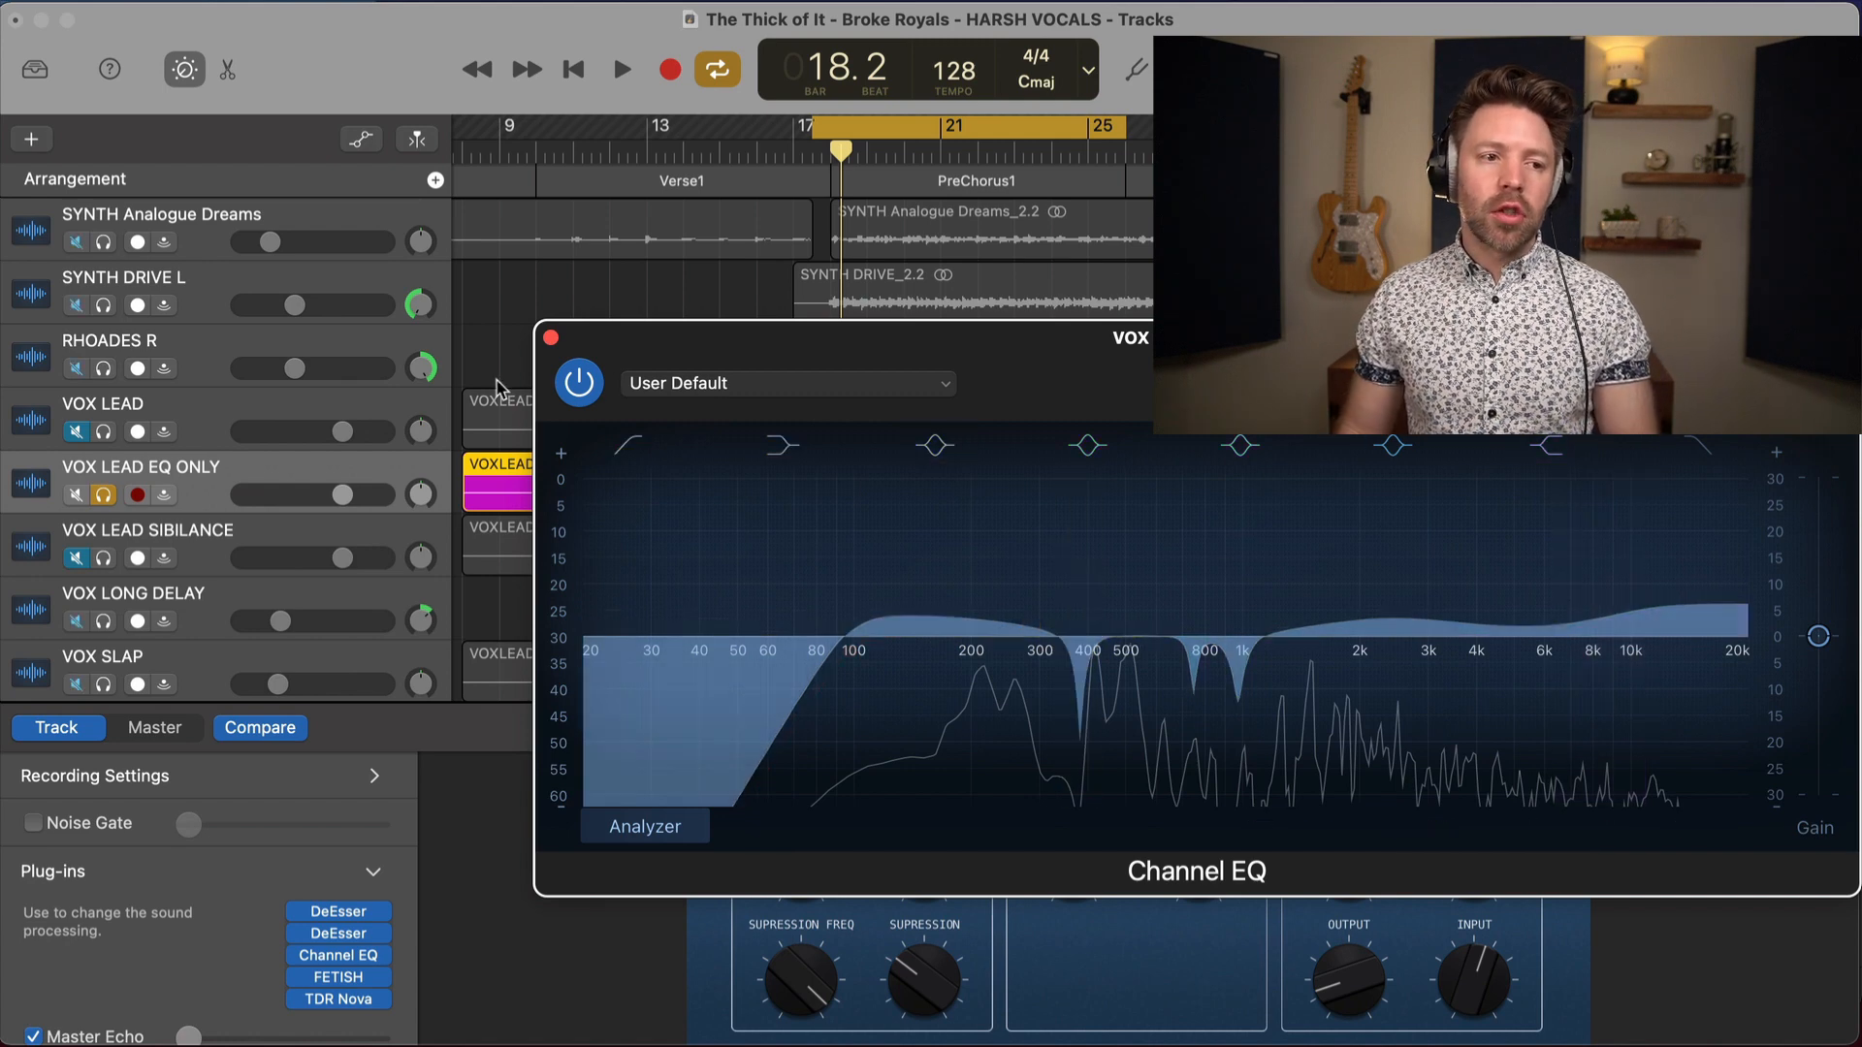
left_click(550, 337)
Insert a third DeEsser directly before Channel EQ on VOX LEAD EQ ONLY
mouse_move(367, 915)
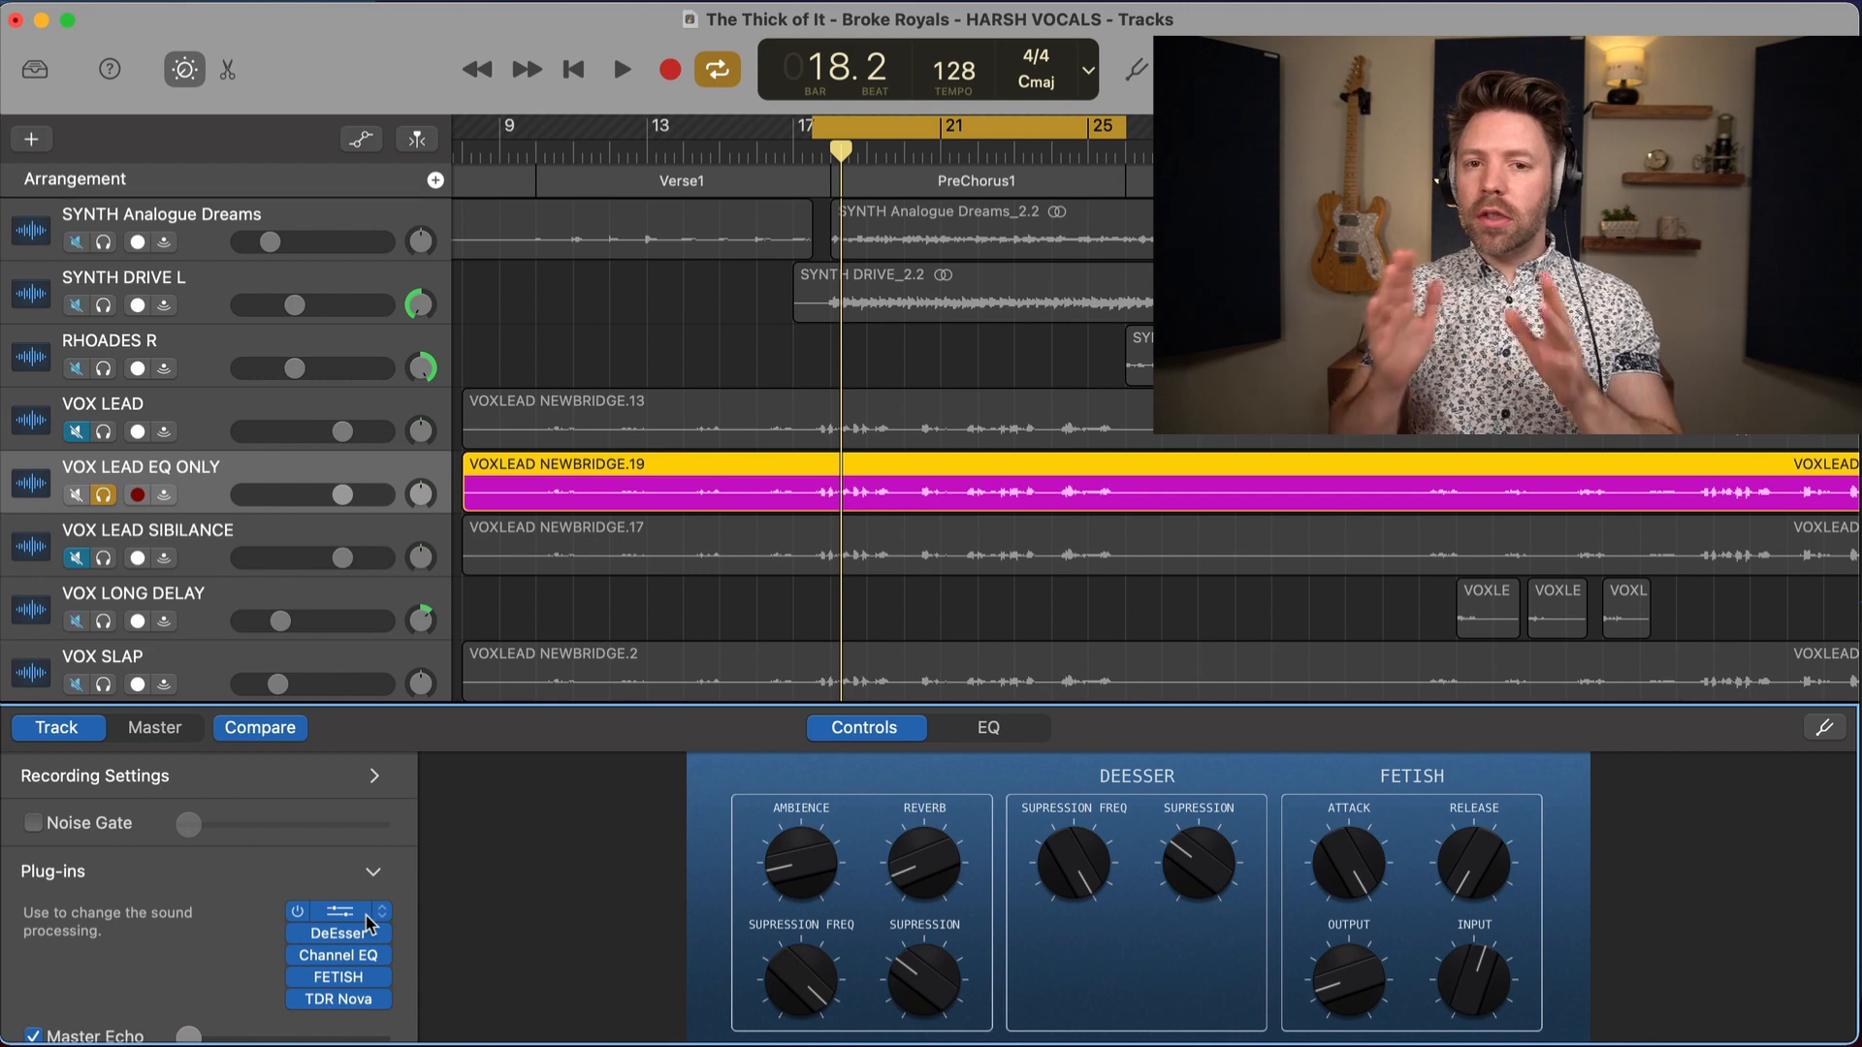
left_click_drag(368, 922, 354, 946)
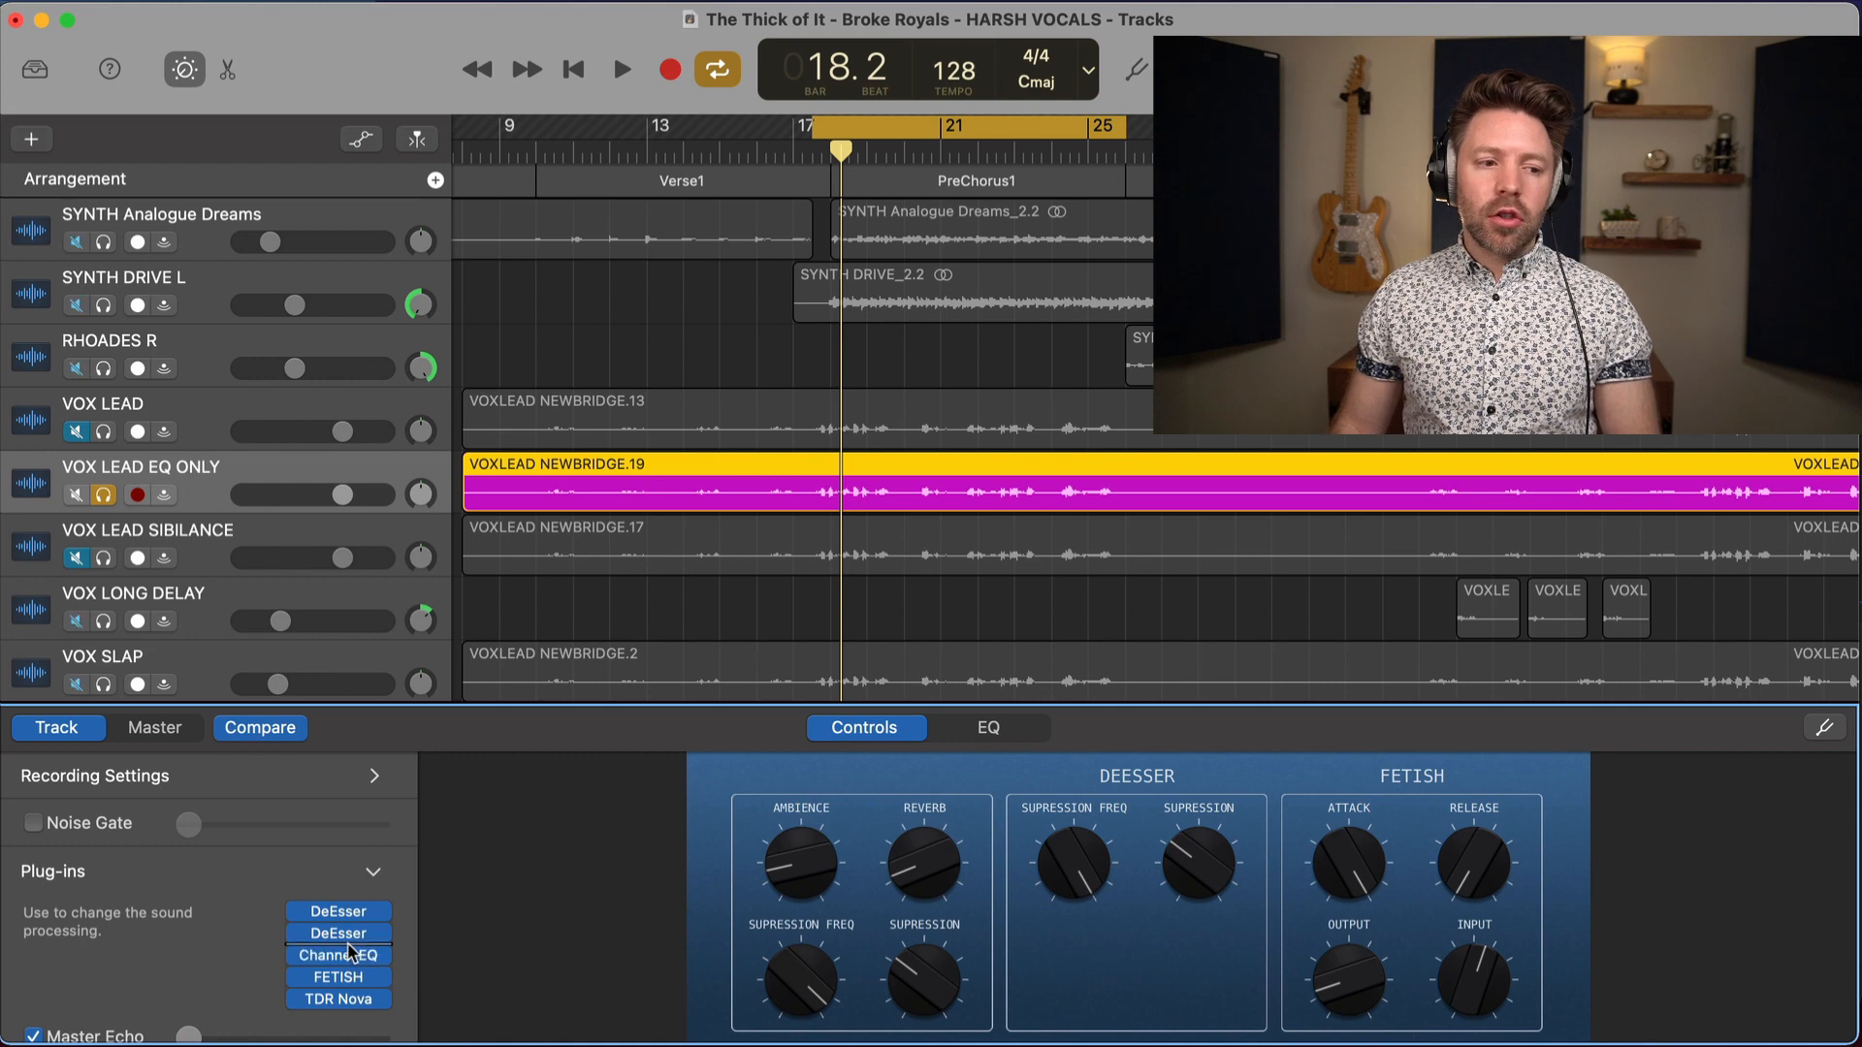
left_click(351, 957)
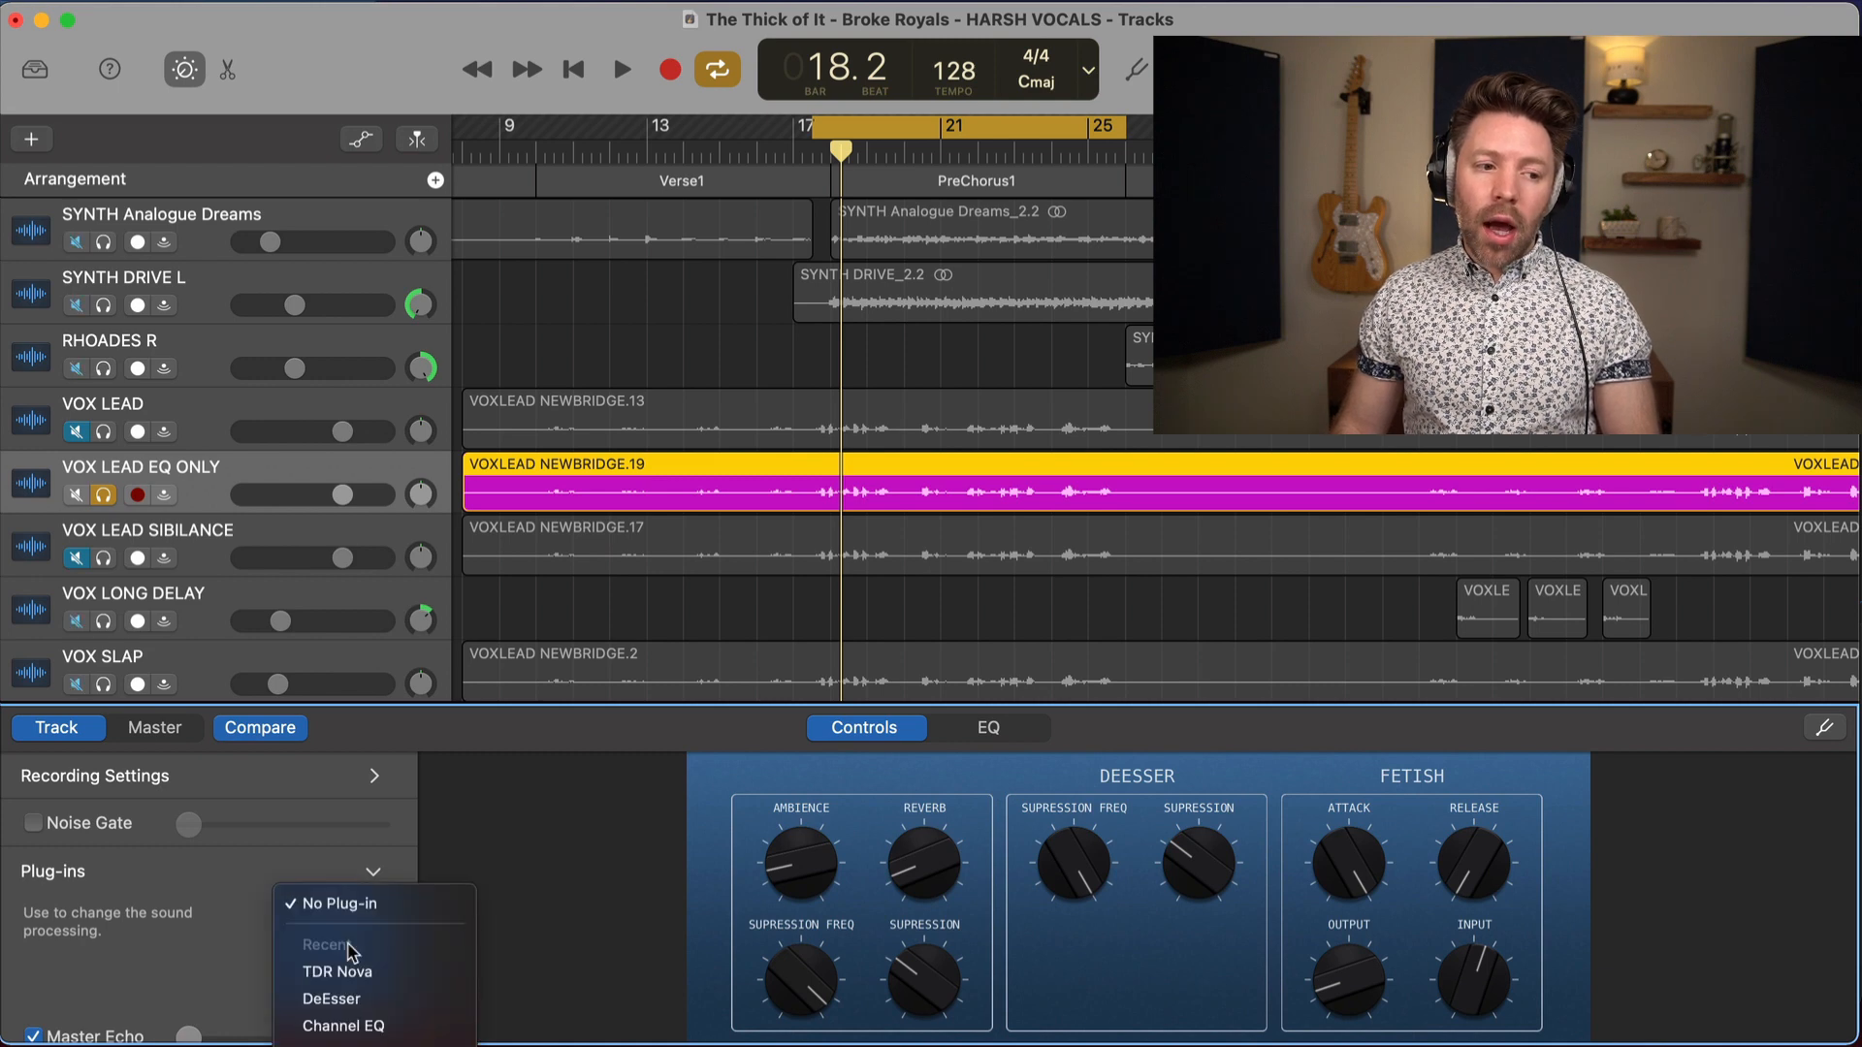
left_click(364, 1002)
Set the third DeEsser's suppression frequency to 4116 Hz and suppression to -20.0 dB, and audition the soloed vocal
left_click_drag(1162, 527, 1142, 524)
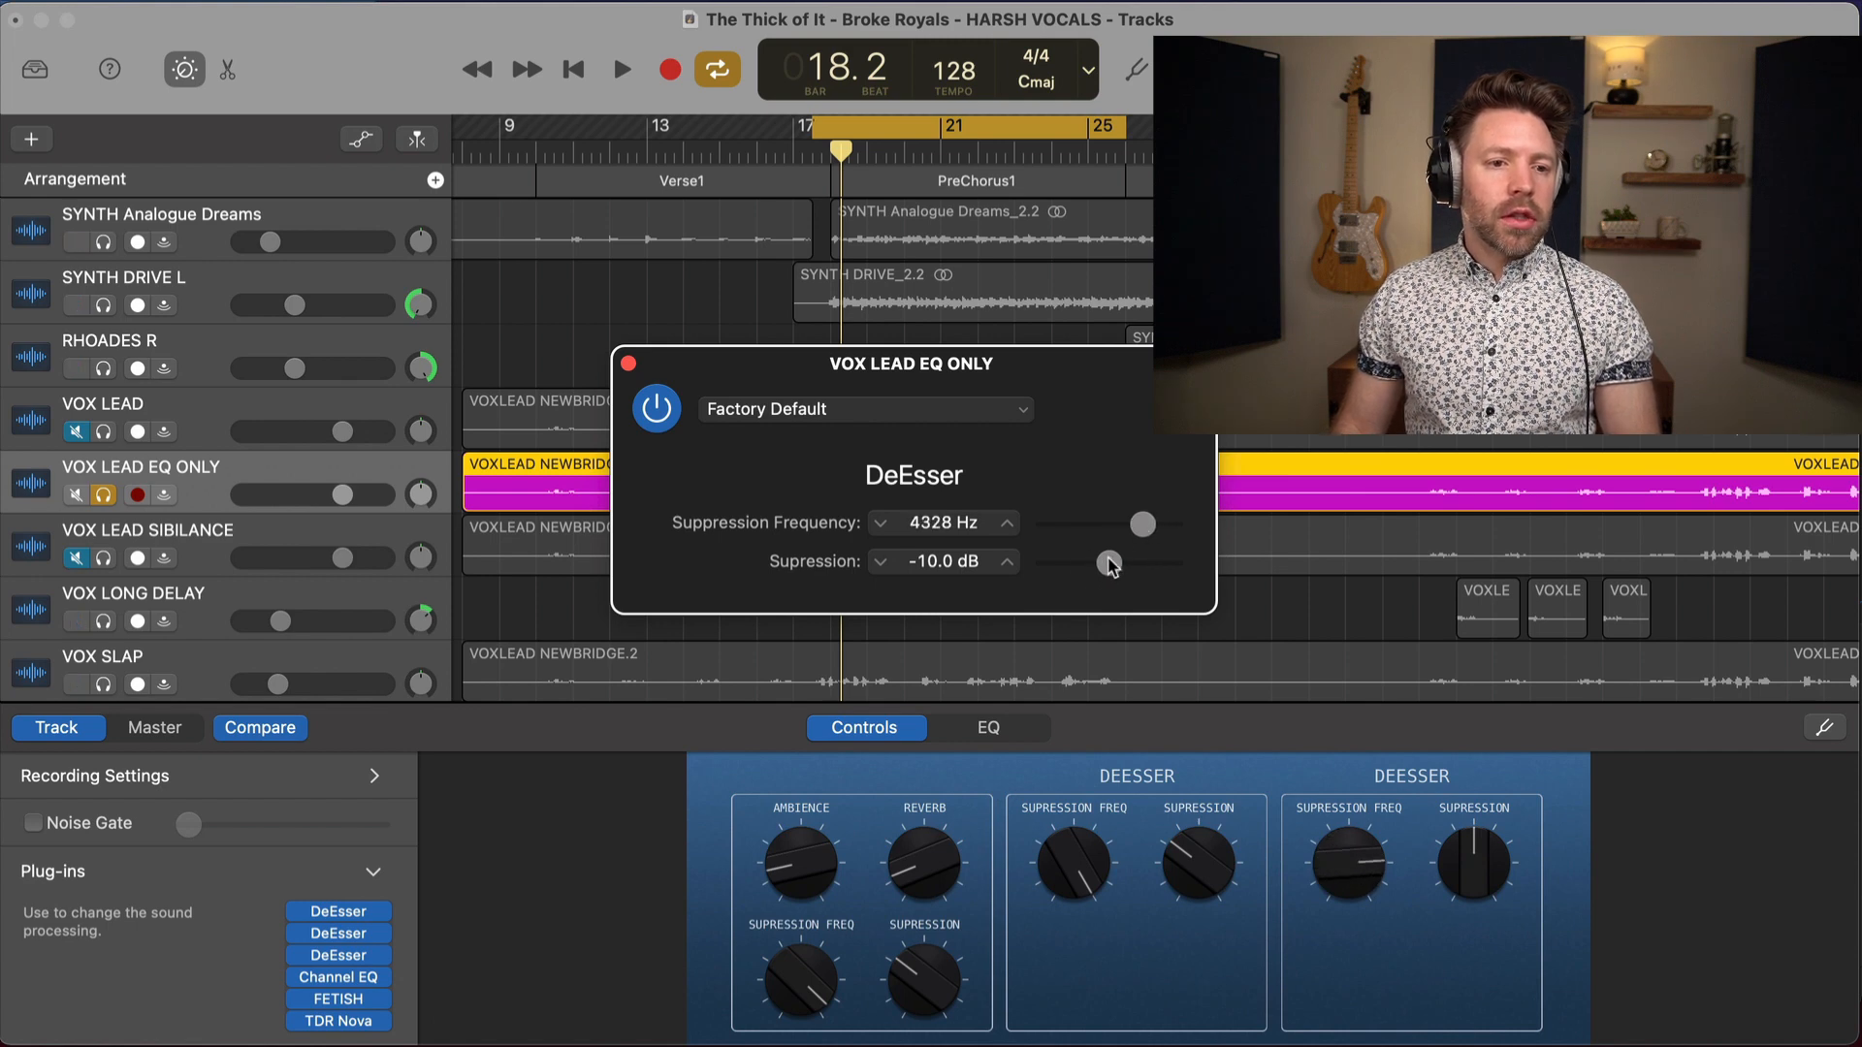
left_click_drag(1108, 566, 1145, 525)
key("space")
key("space")
key("space")
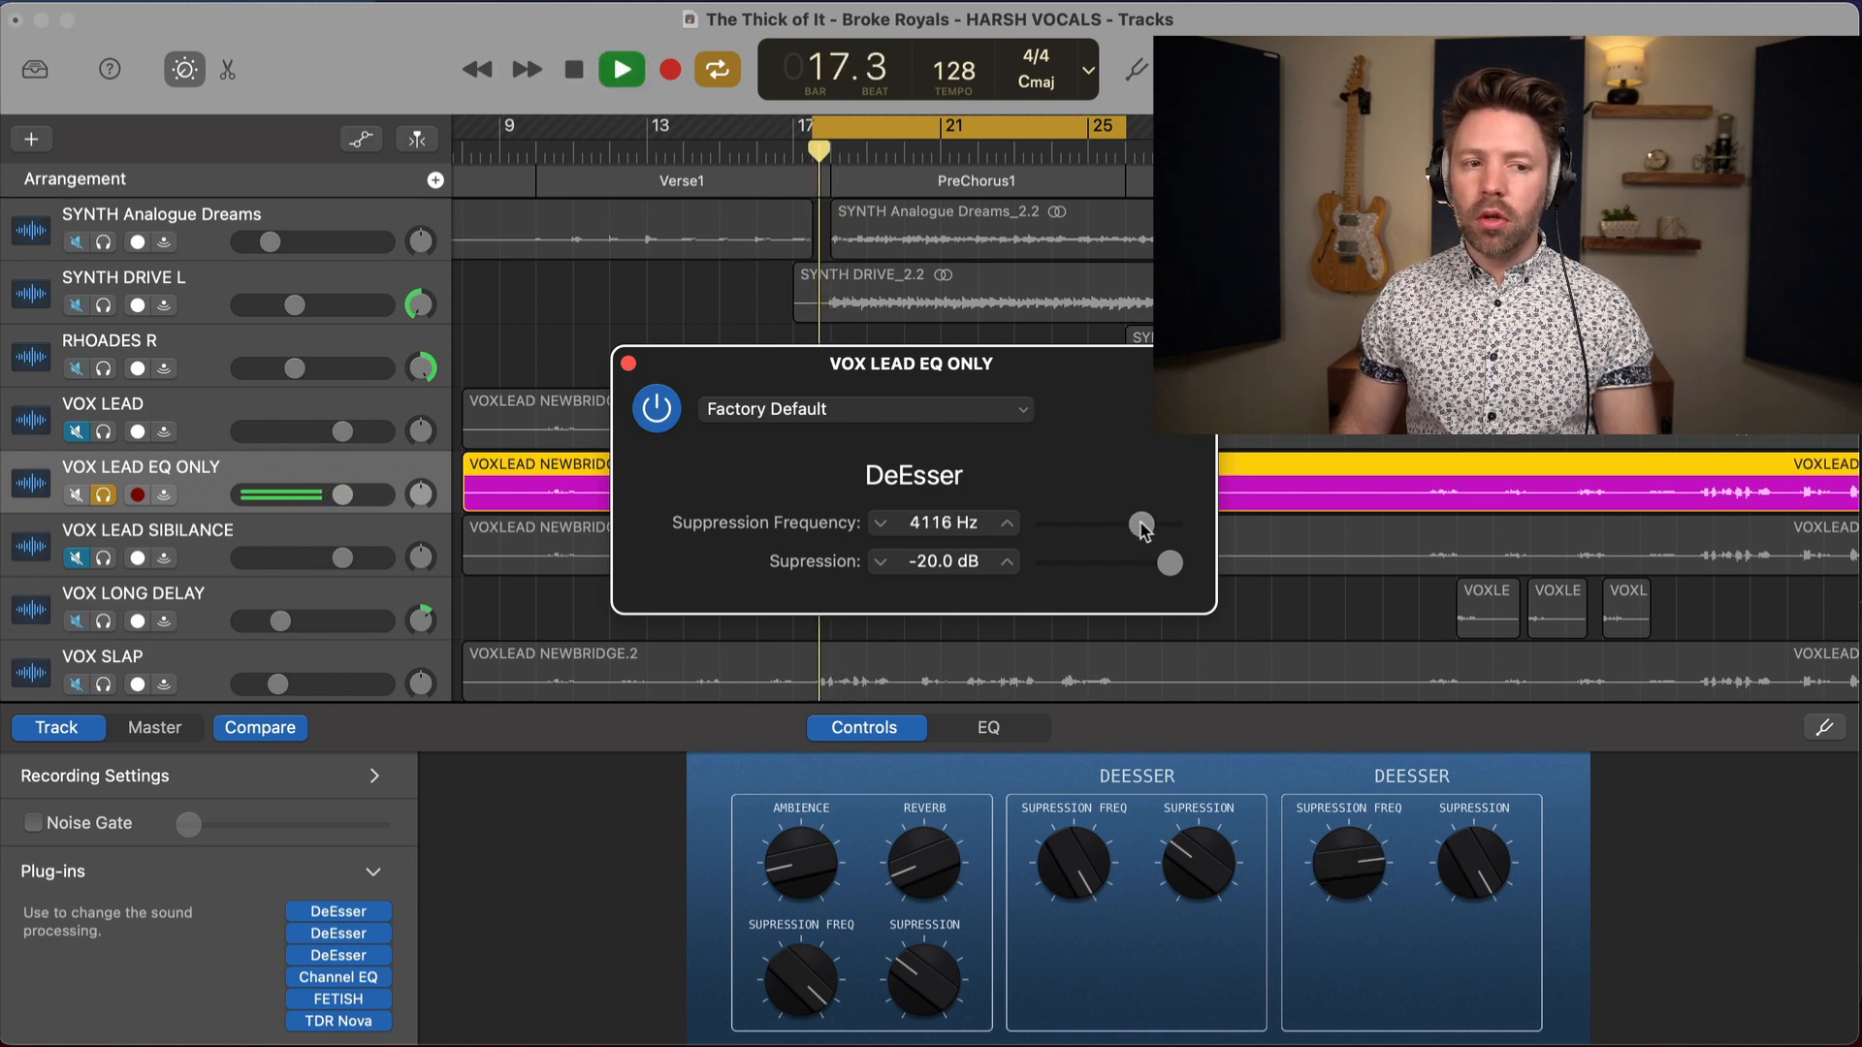
key("space")
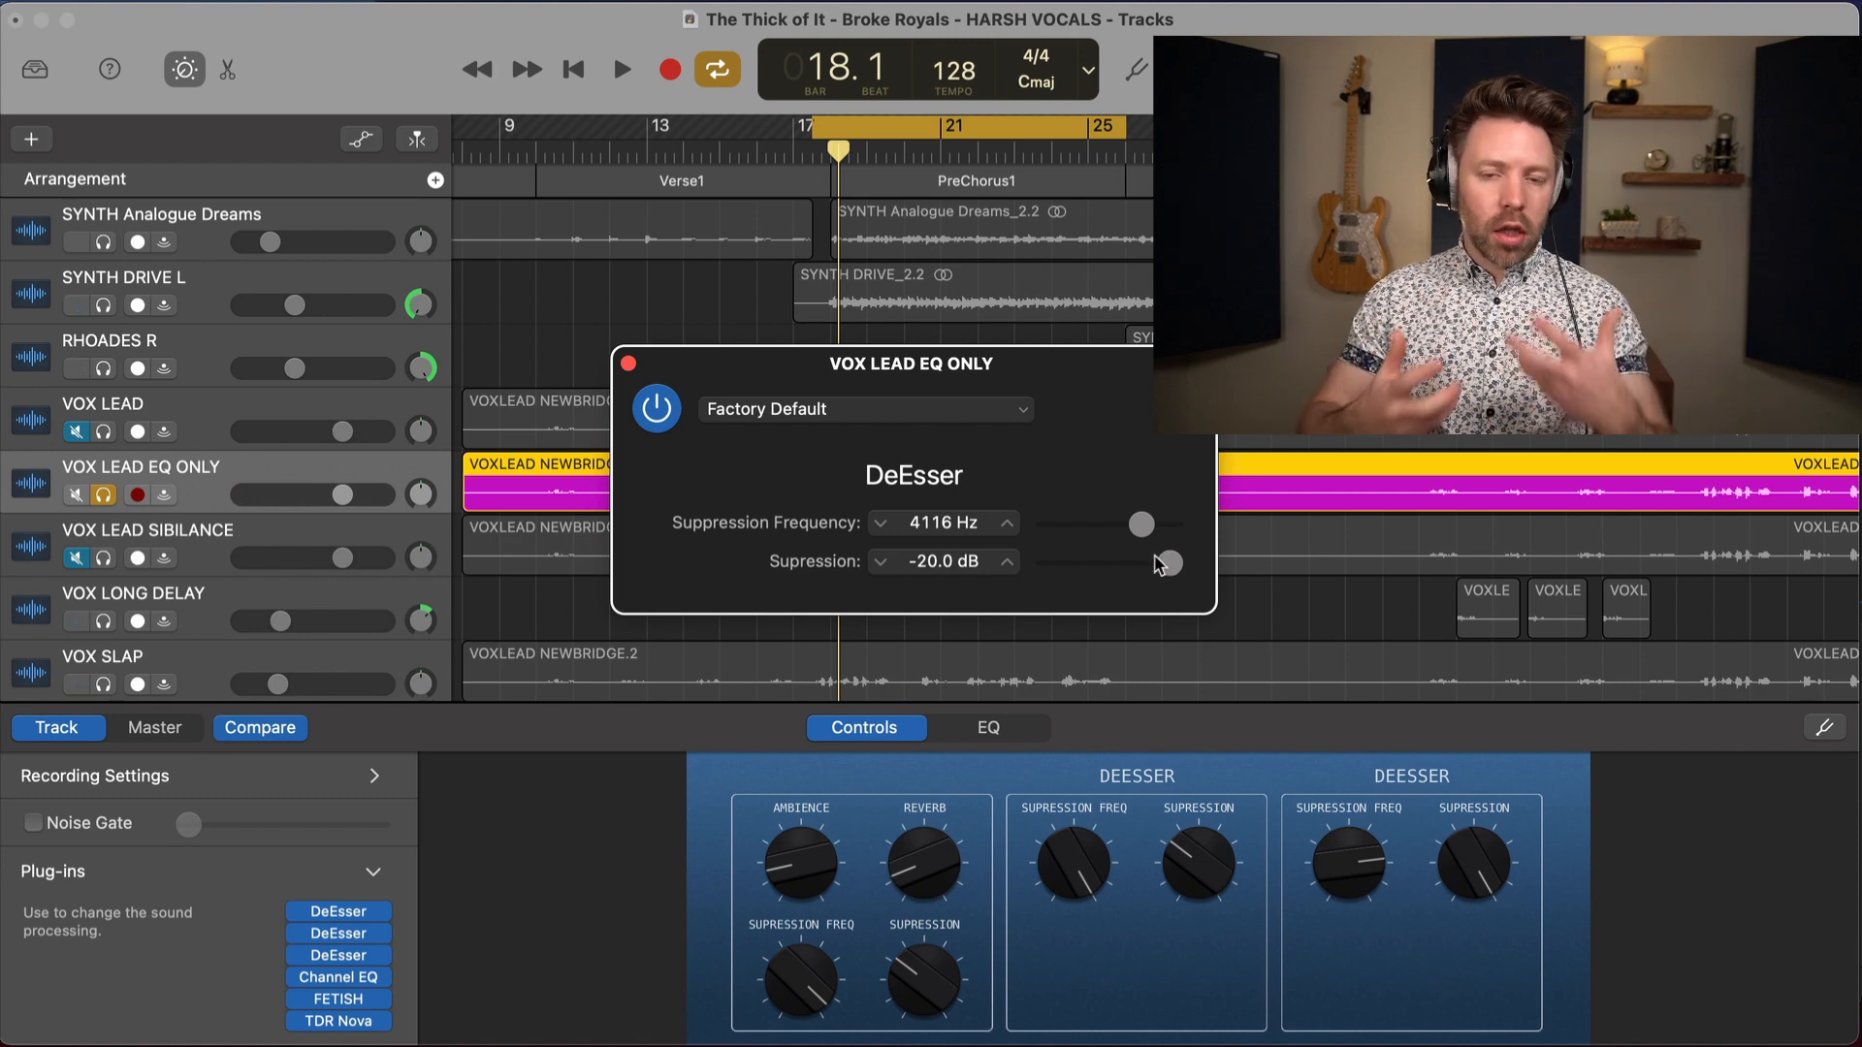
Reduce the third DeEsser's suppression to -5.5 dB, fine-tuning it while repeatedly auditioning the soloed vocal
left_click_drag(1168, 567, 1080, 566)
key("space")
key("space")
key("space")
key("space")
key("space")
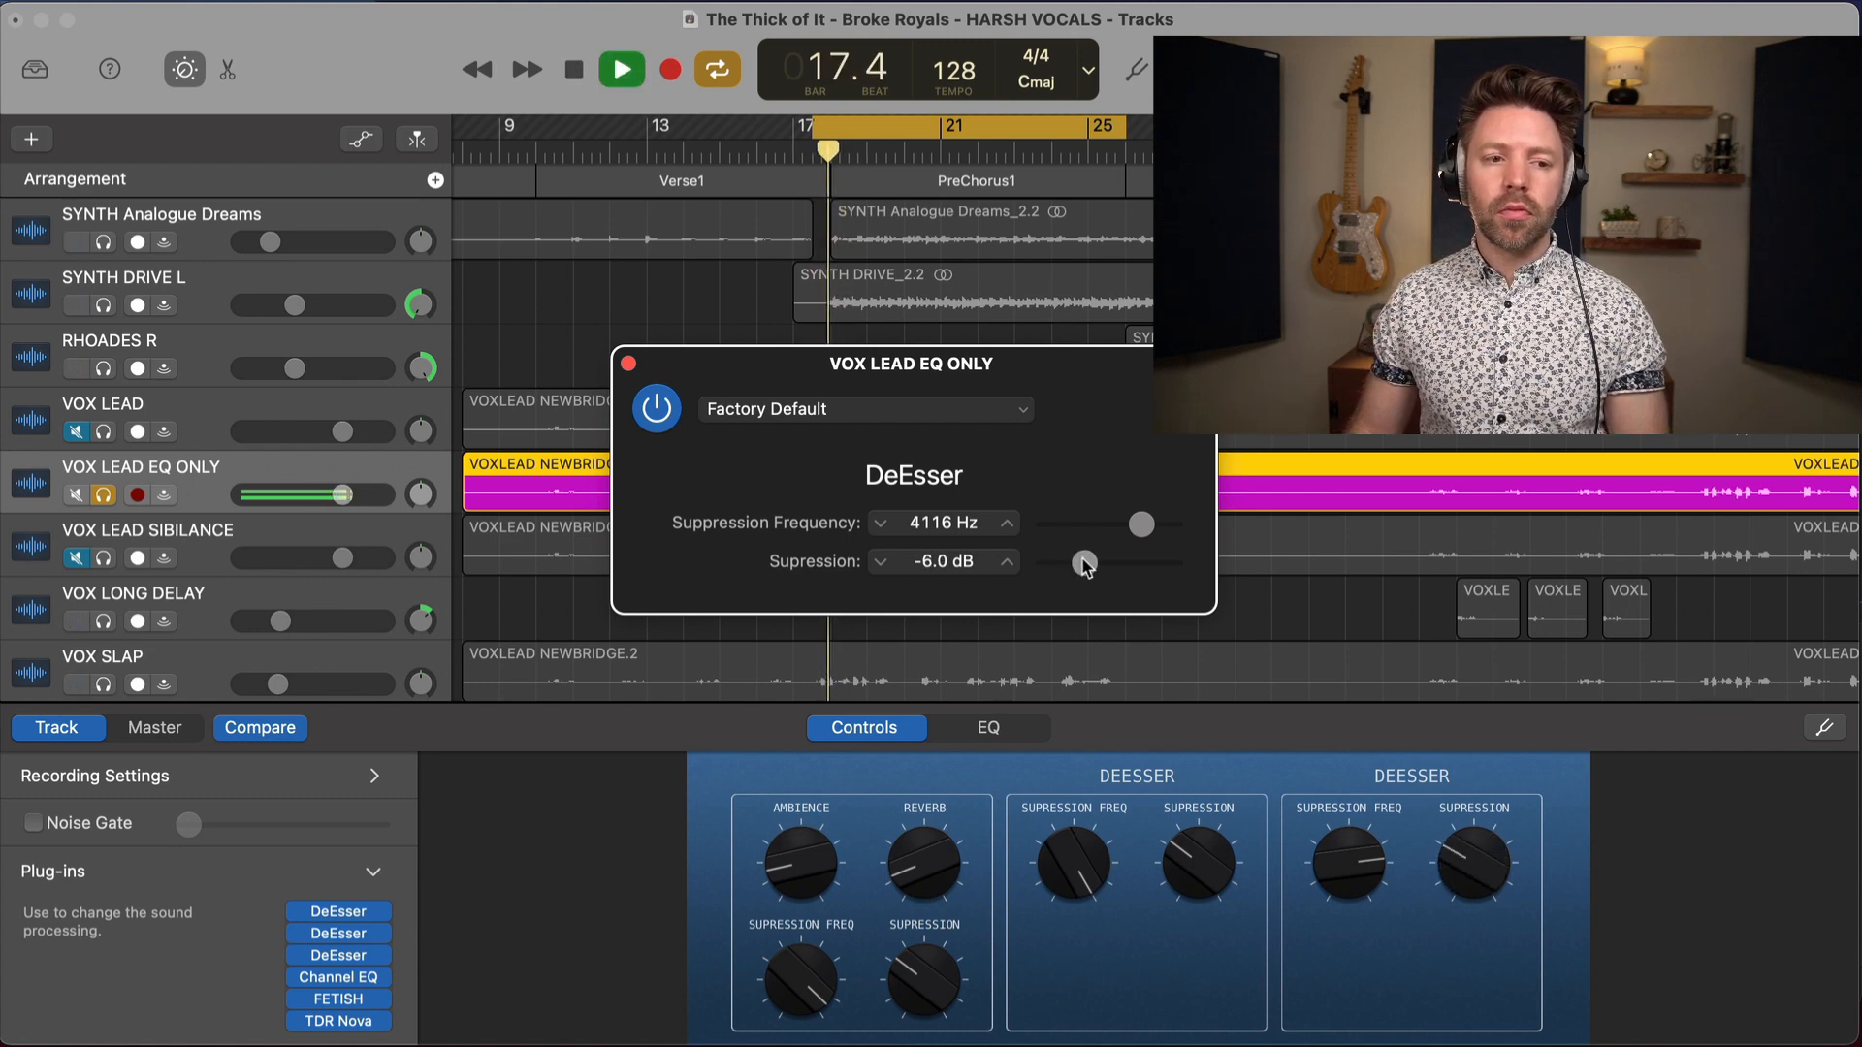
key("space")
key("space")
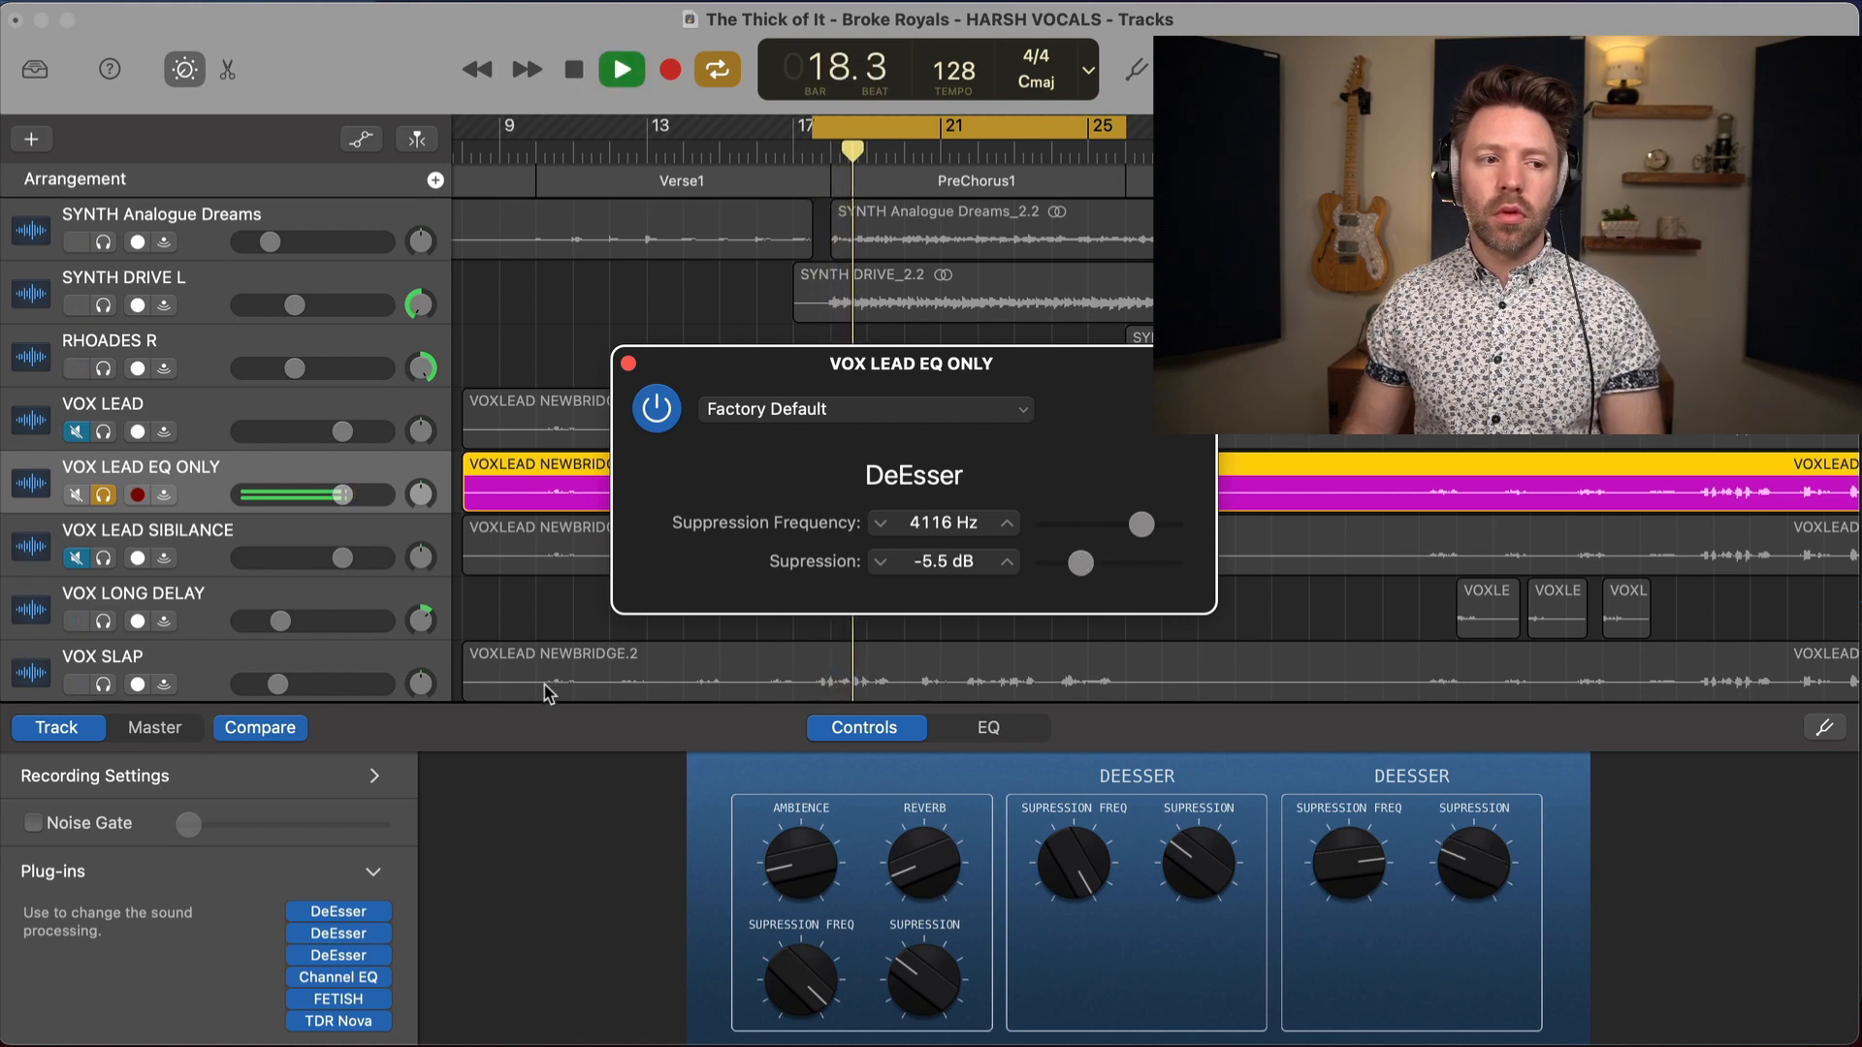
Bypass all three DeEssers on VOX LEAD EQ ONLY and play the vocal to hear it without de-essing
mouse_move(310, 912)
key("space")
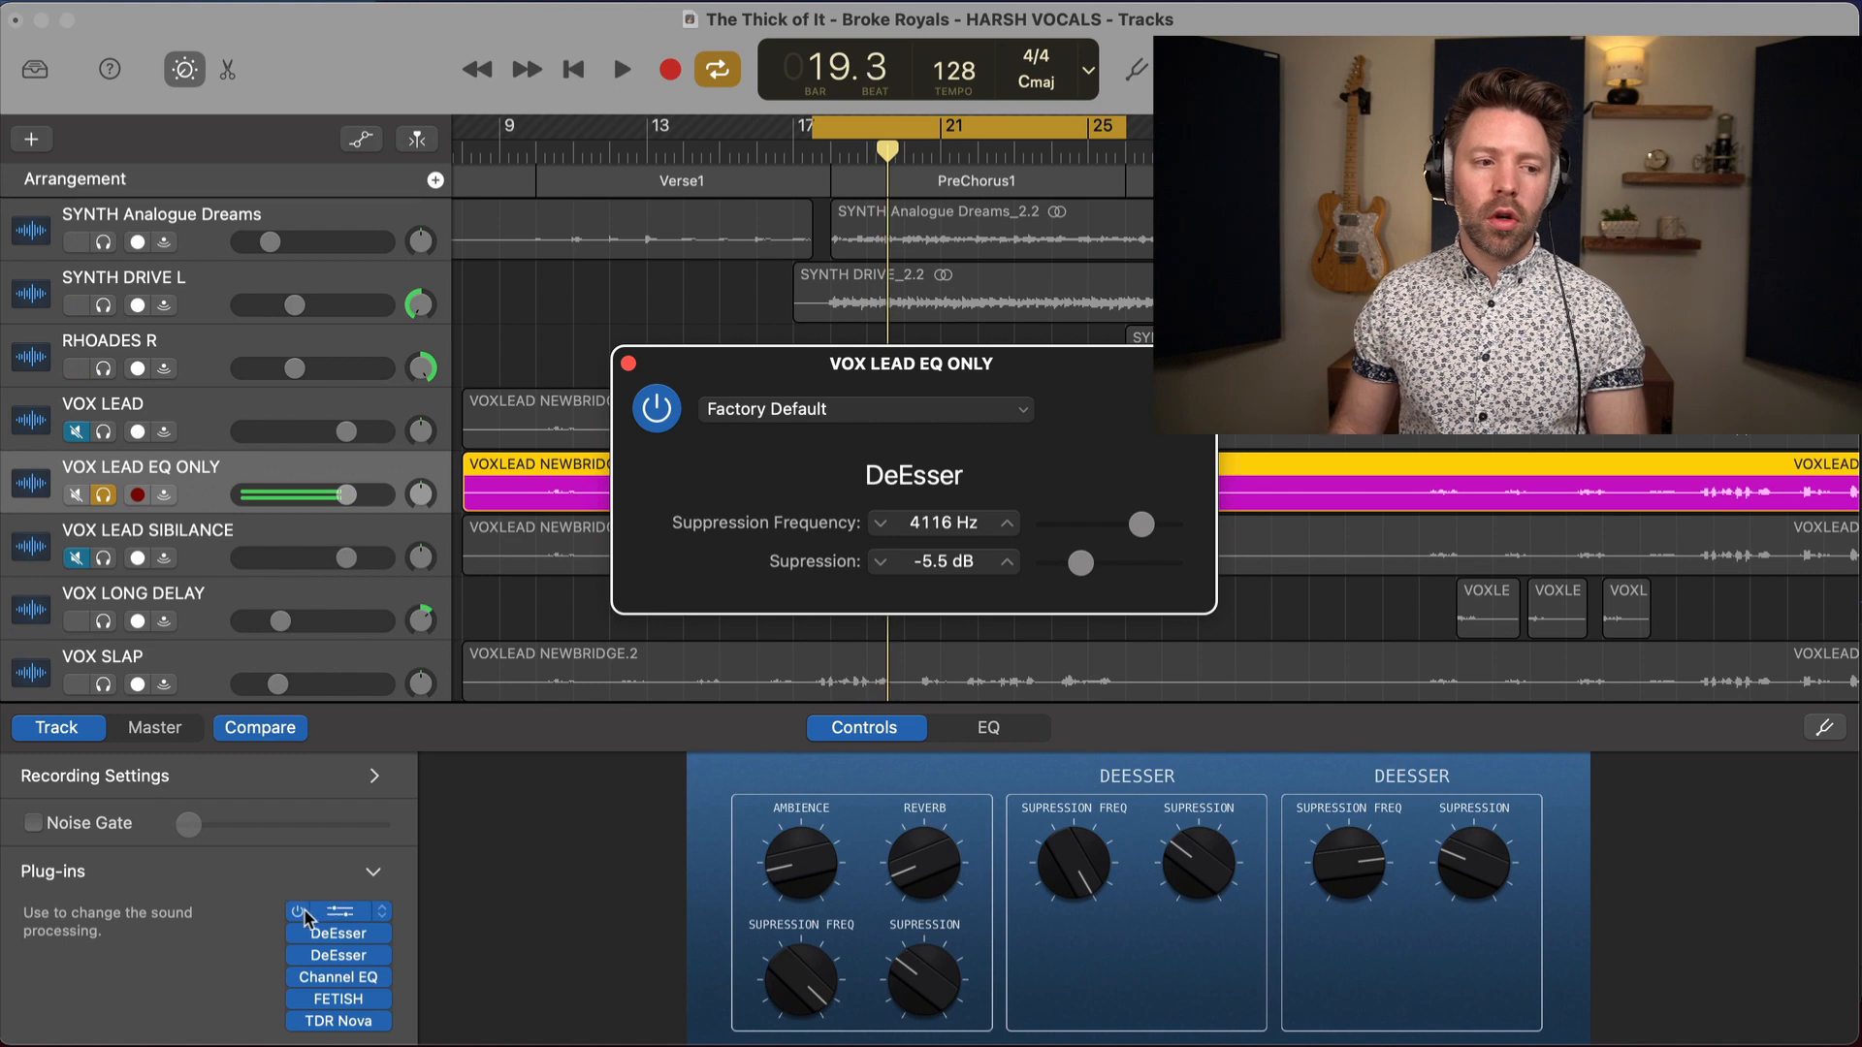
left_click(299, 912)
left_click(298, 932)
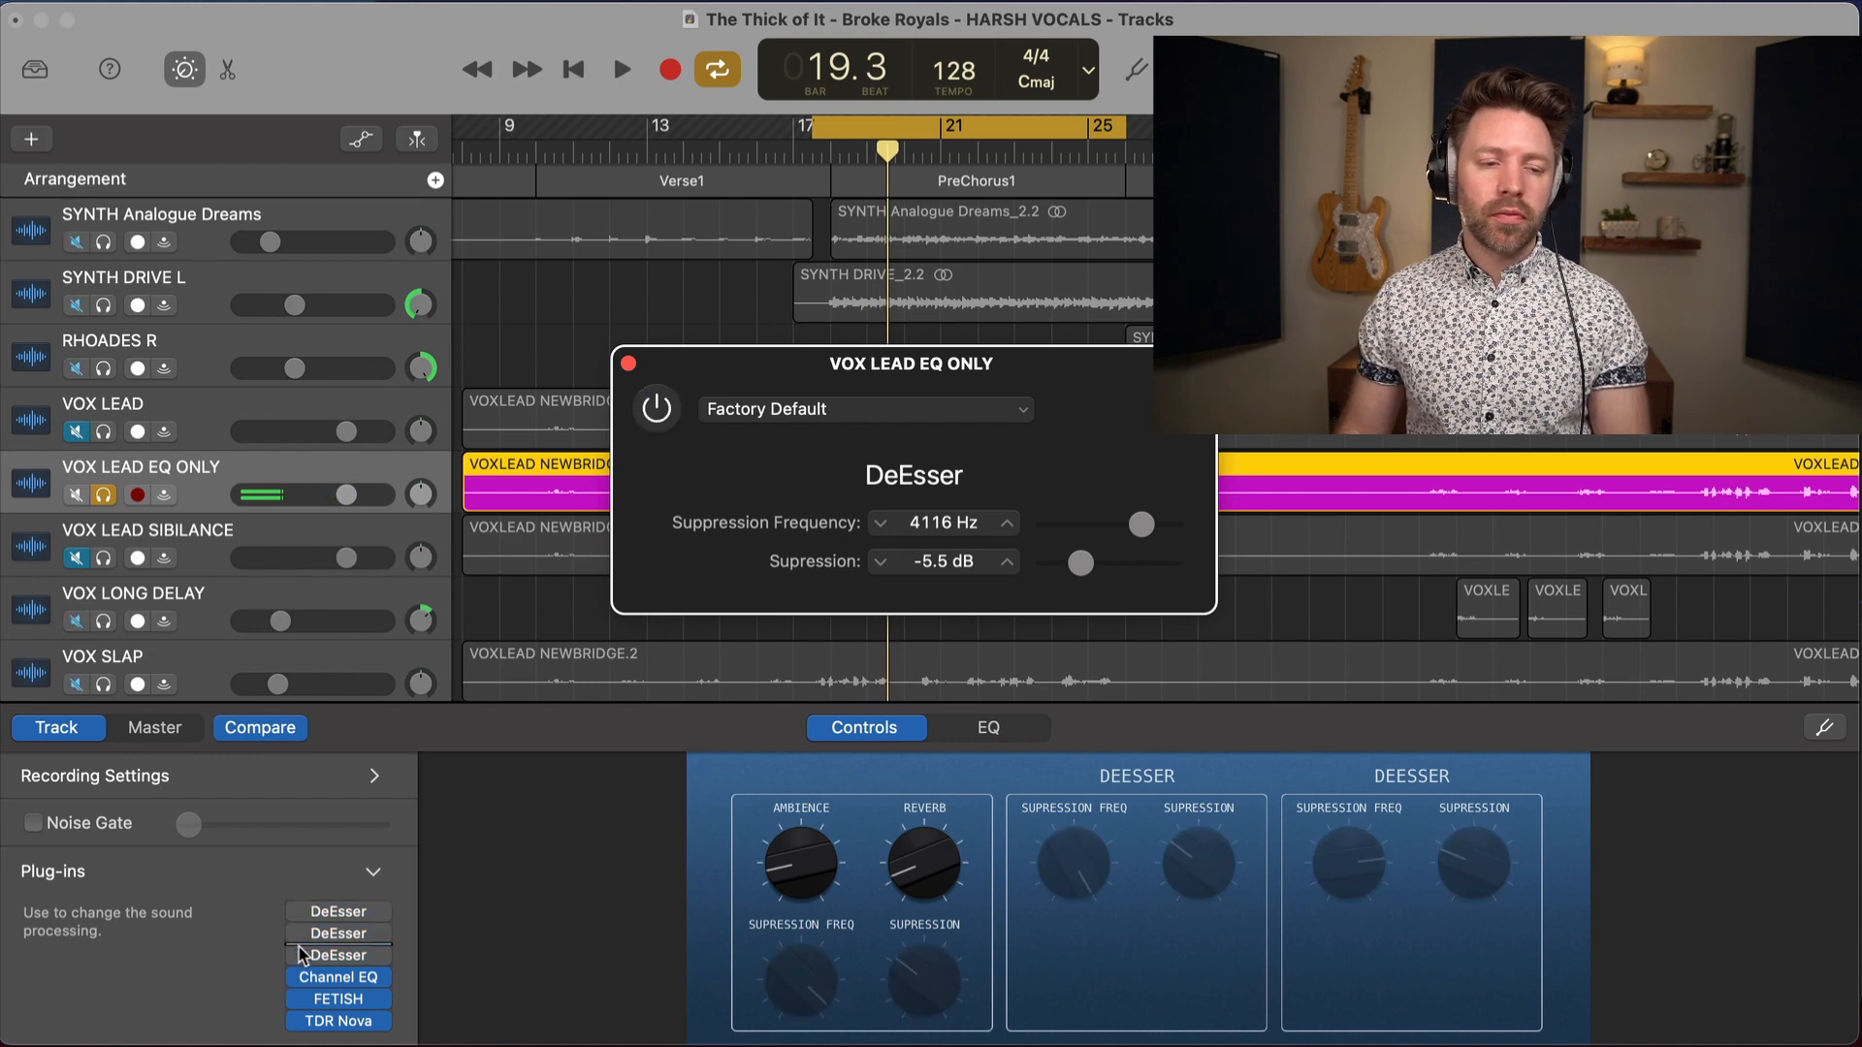
left_click(300, 955)
key("space")
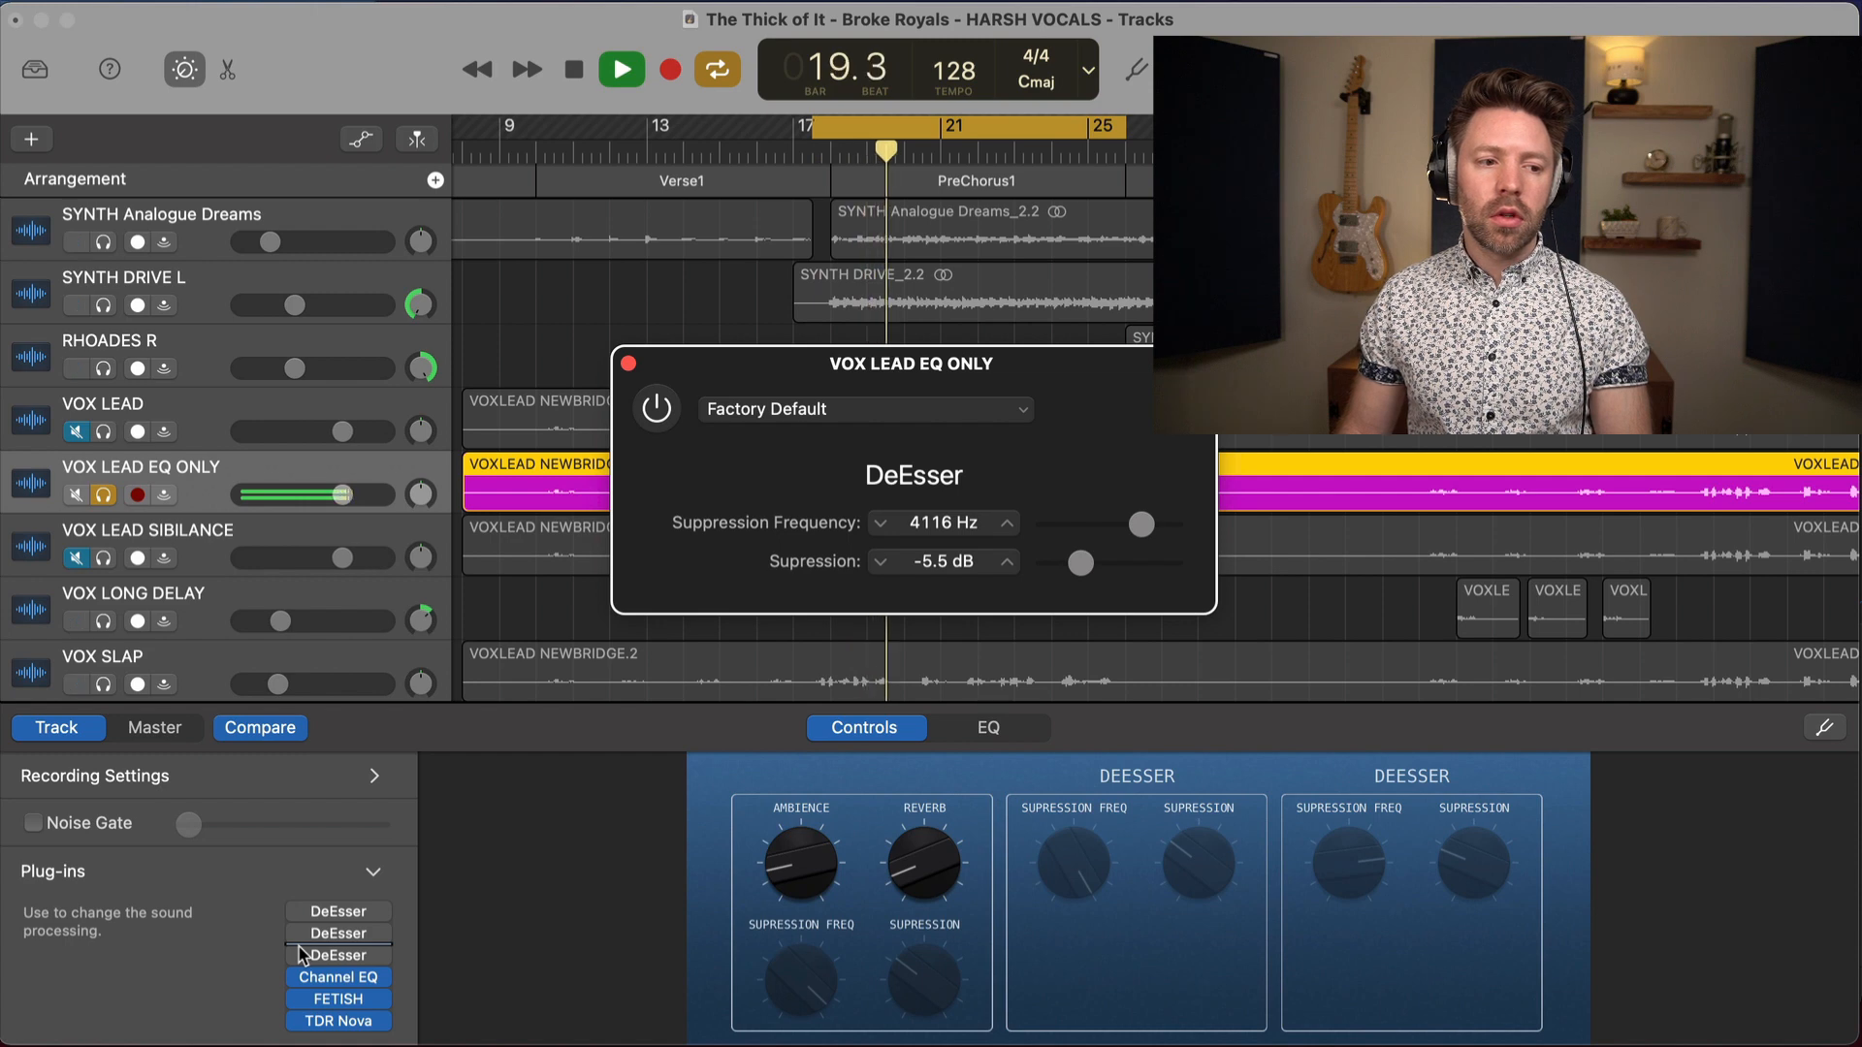
Re-enable all three DeEssers and play the same vocal passage to compare it with the bypassed sound
key("space")
left_click(299, 931)
left_click(298, 912)
key("space")
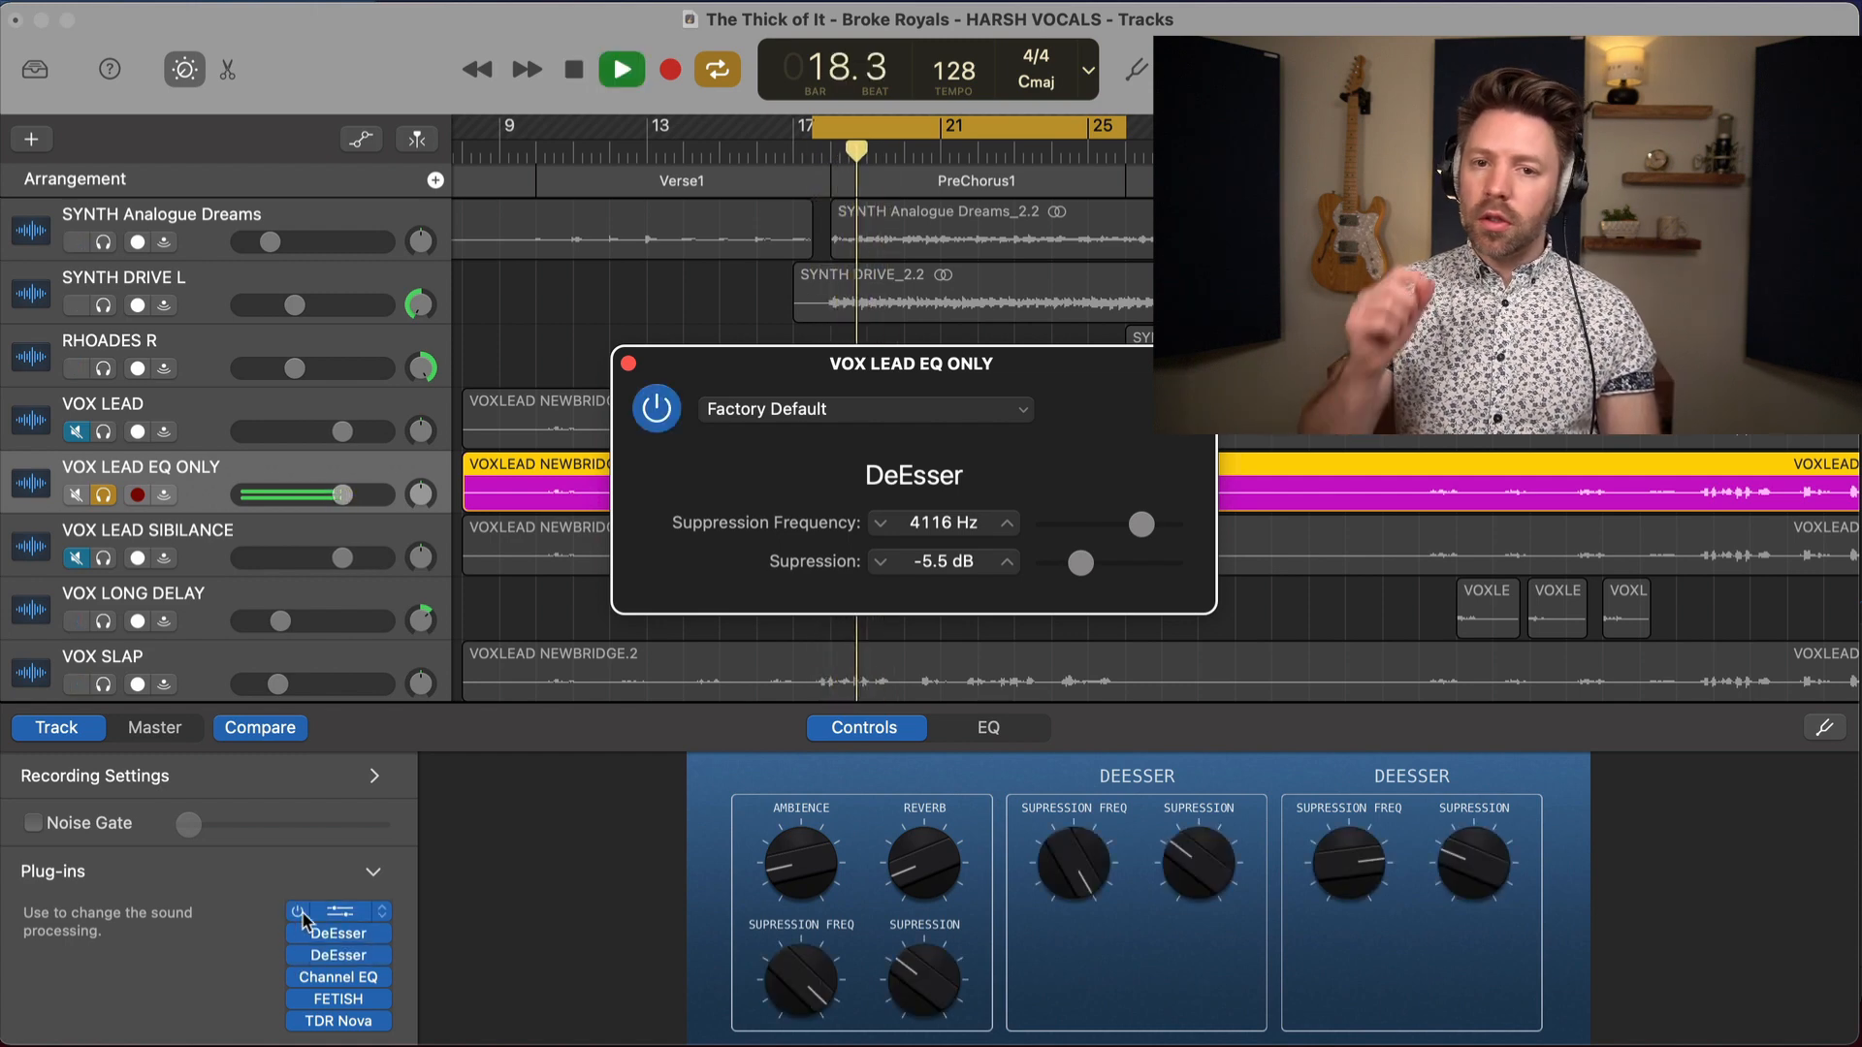
key("space")
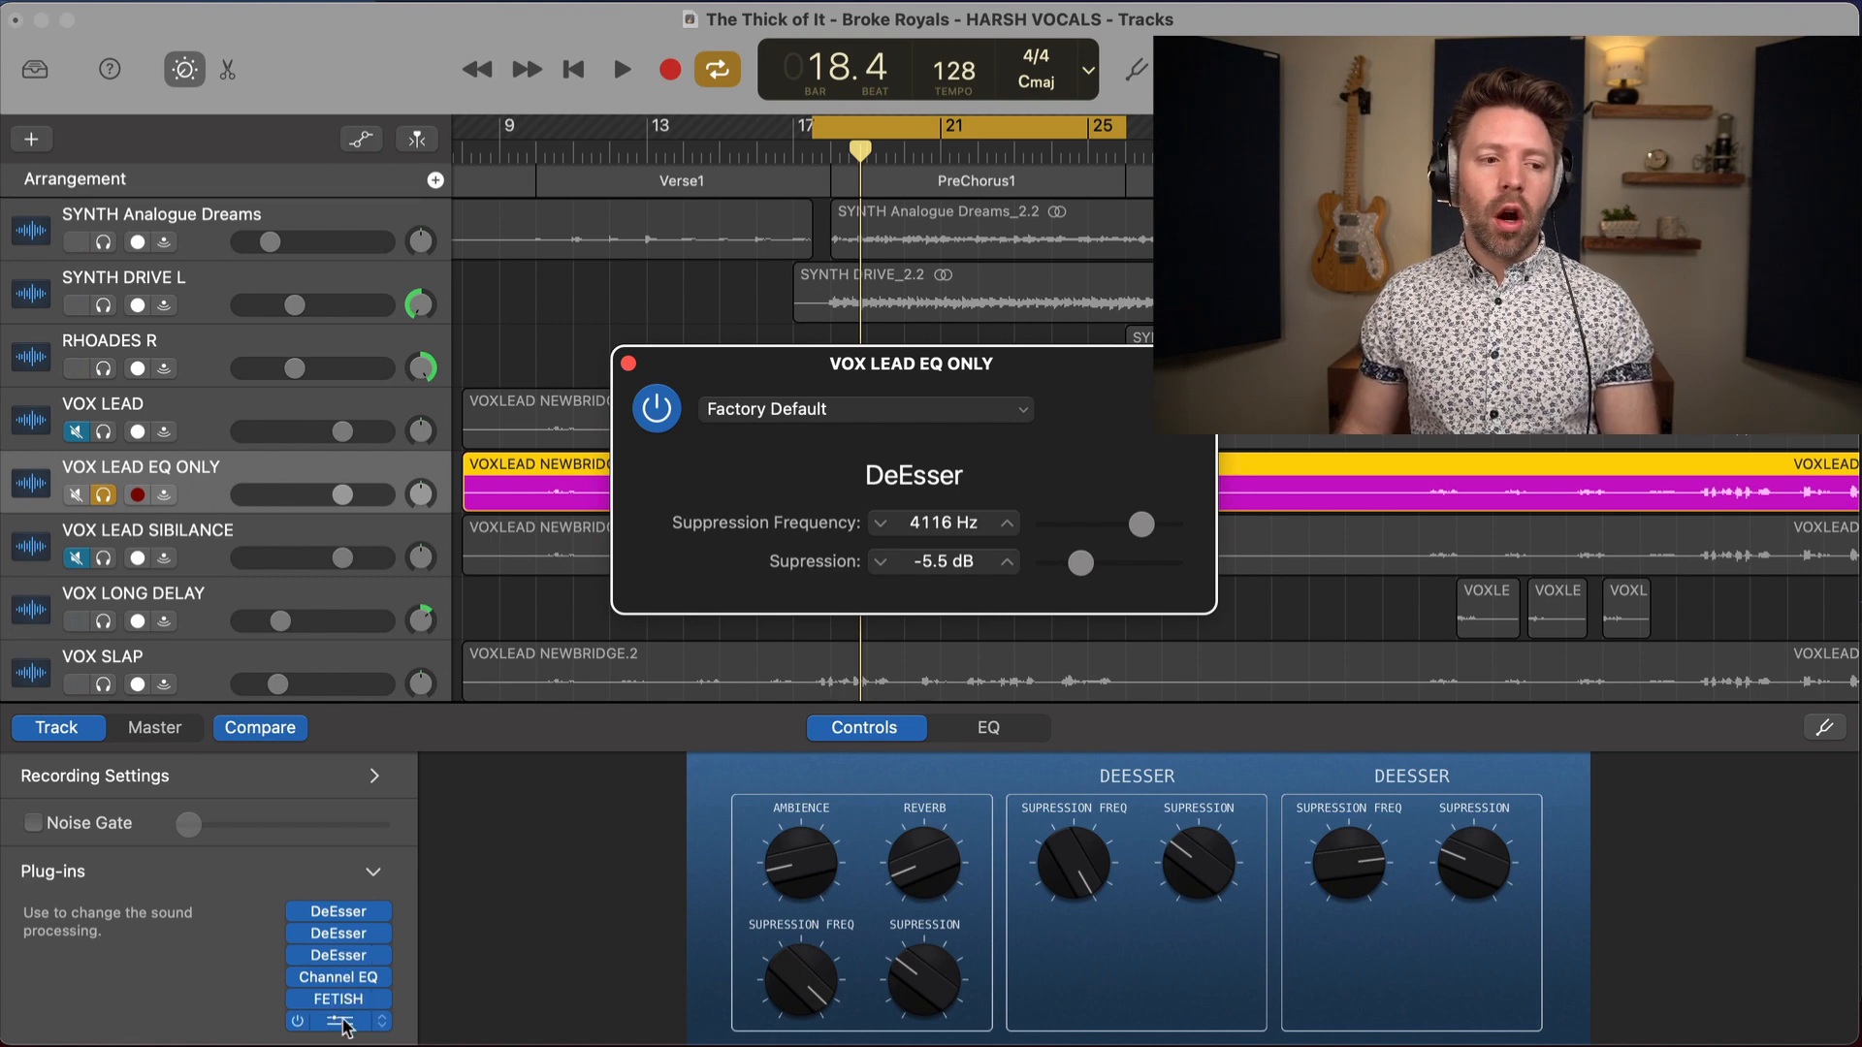
Close the DeEsser window, open TDR Nova with its full interface in view, and enable its band III
left_click(629, 365)
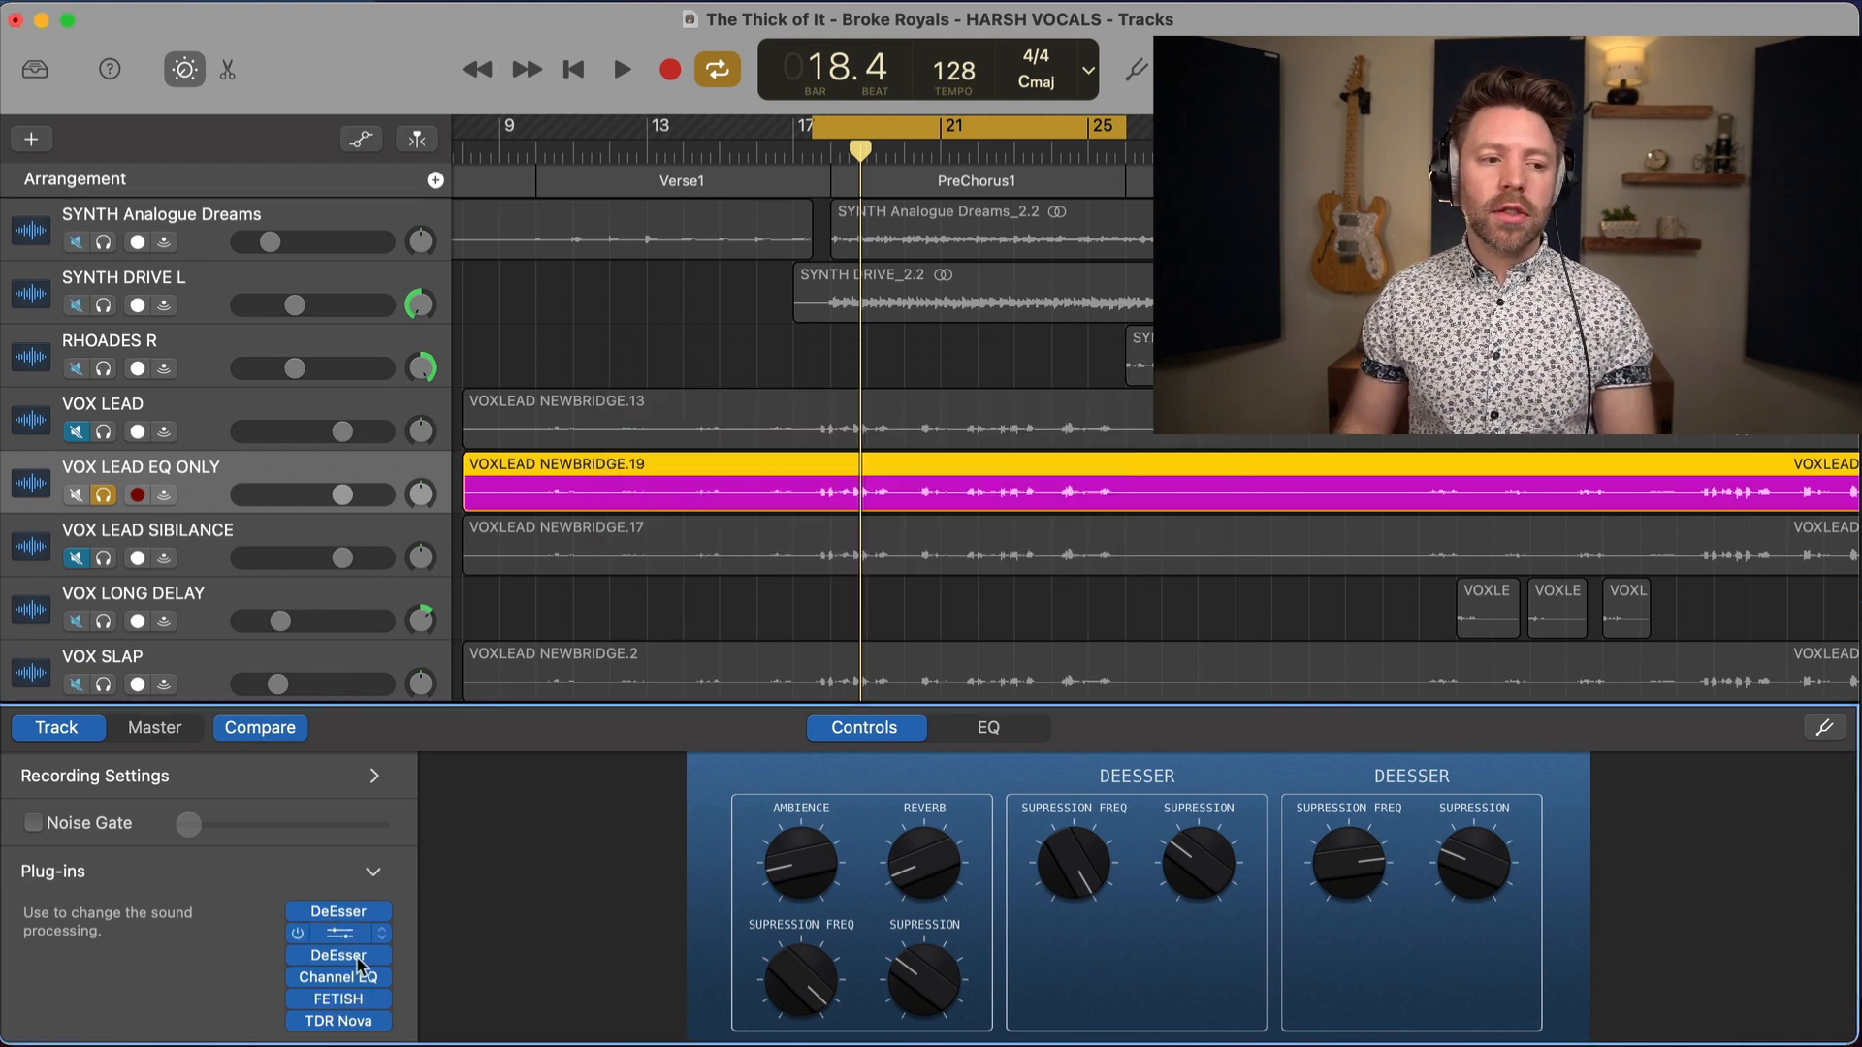
left_click(341, 1021)
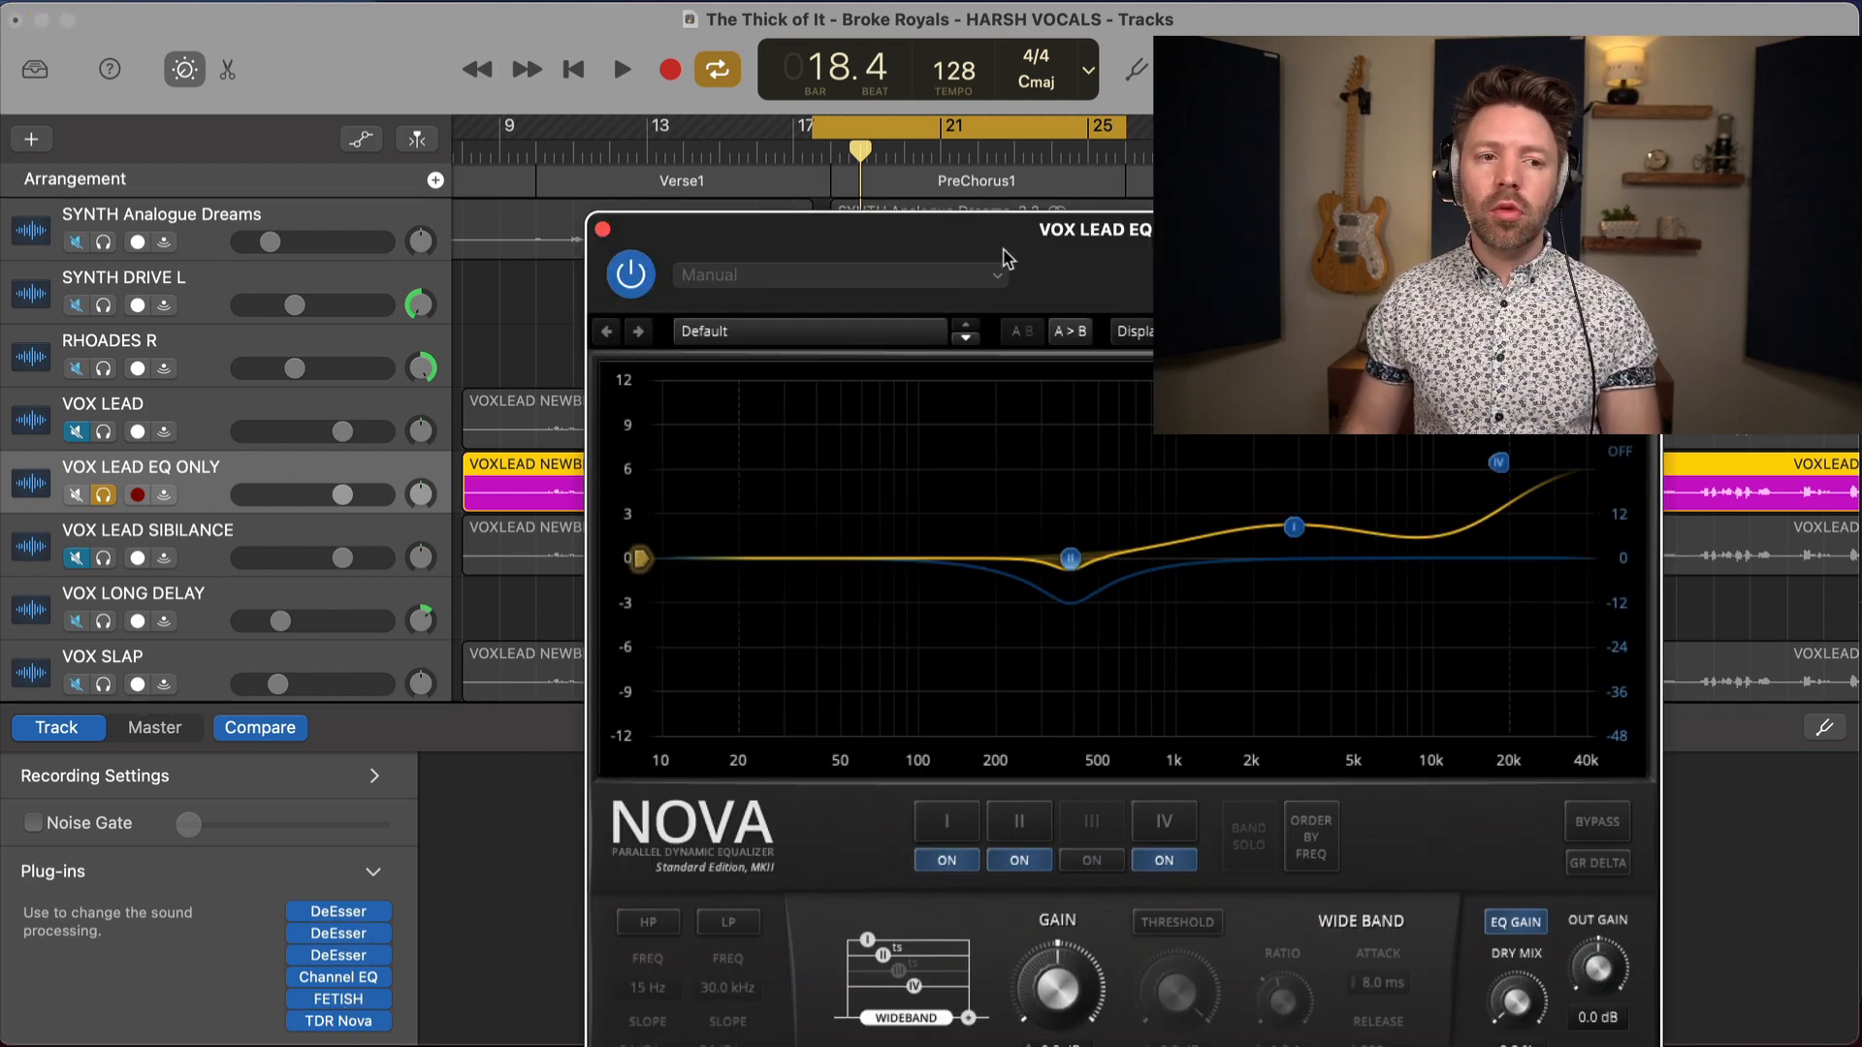
left_click_drag(1003, 258, 974, 213)
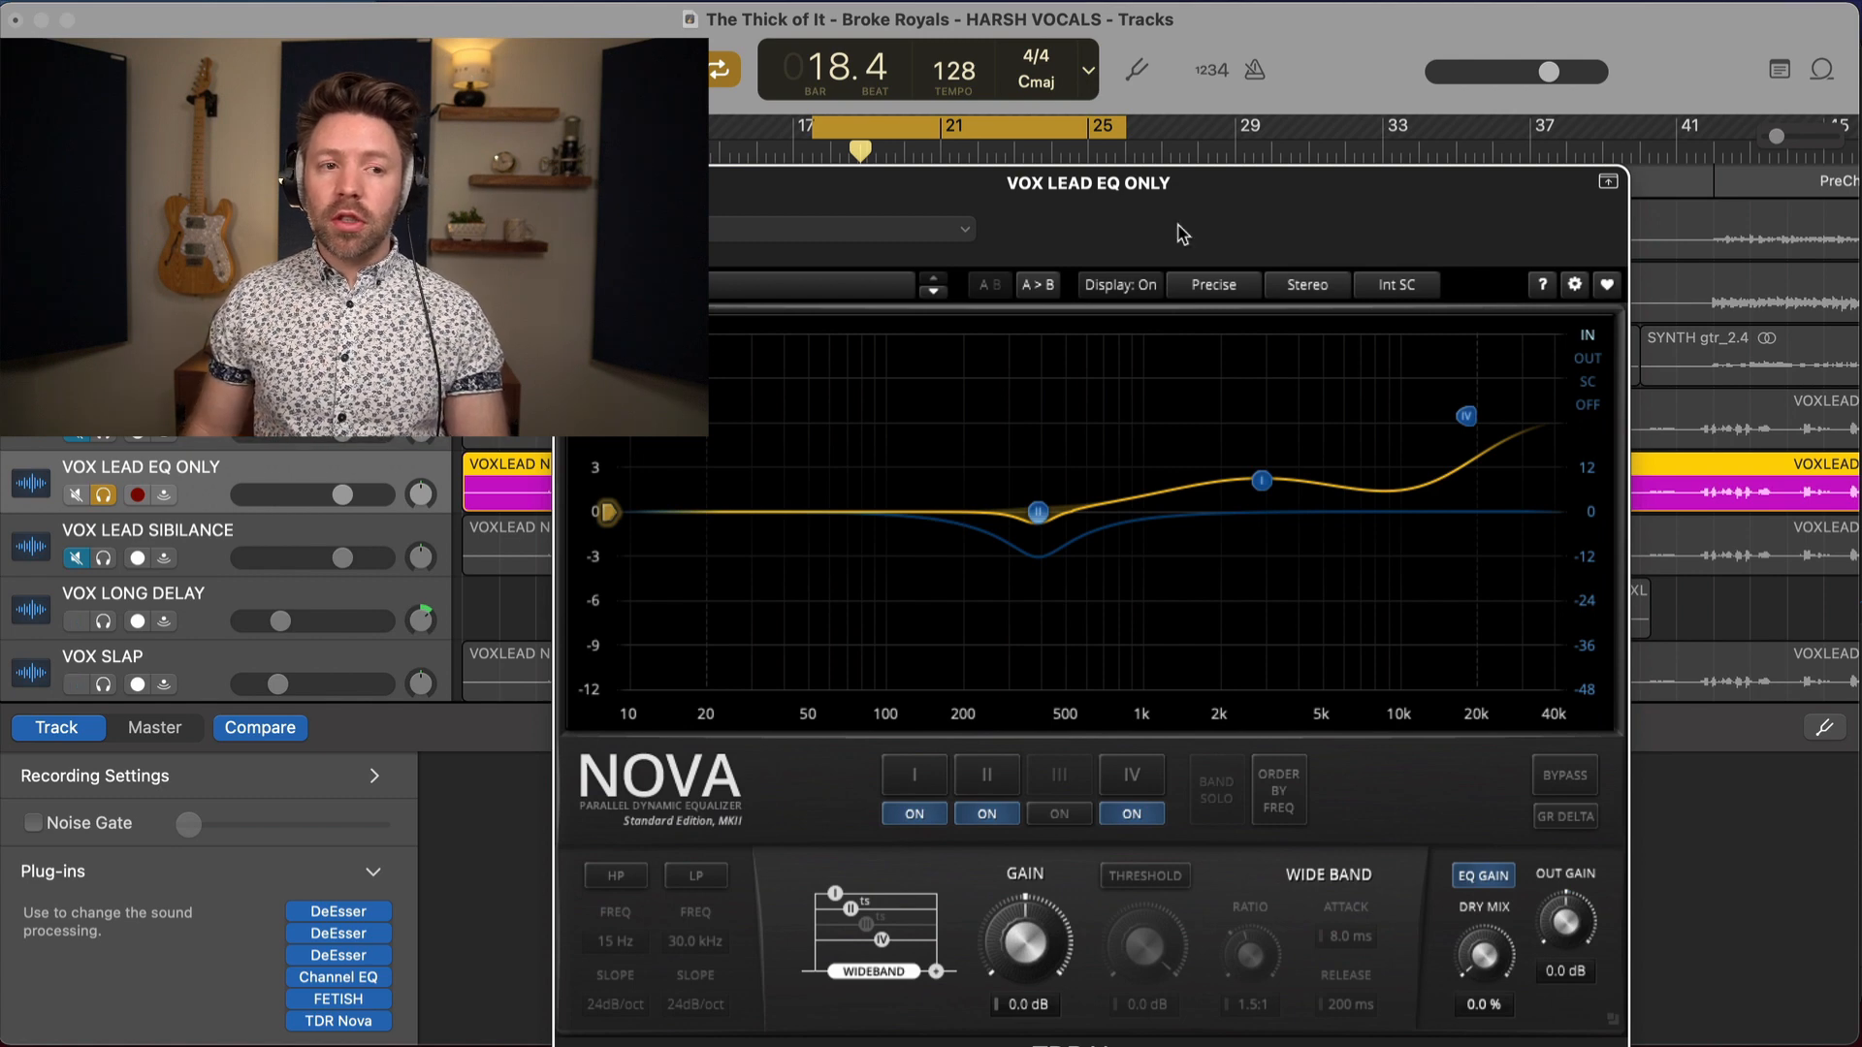
left_click_drag(1149, 207, 1089, 131)
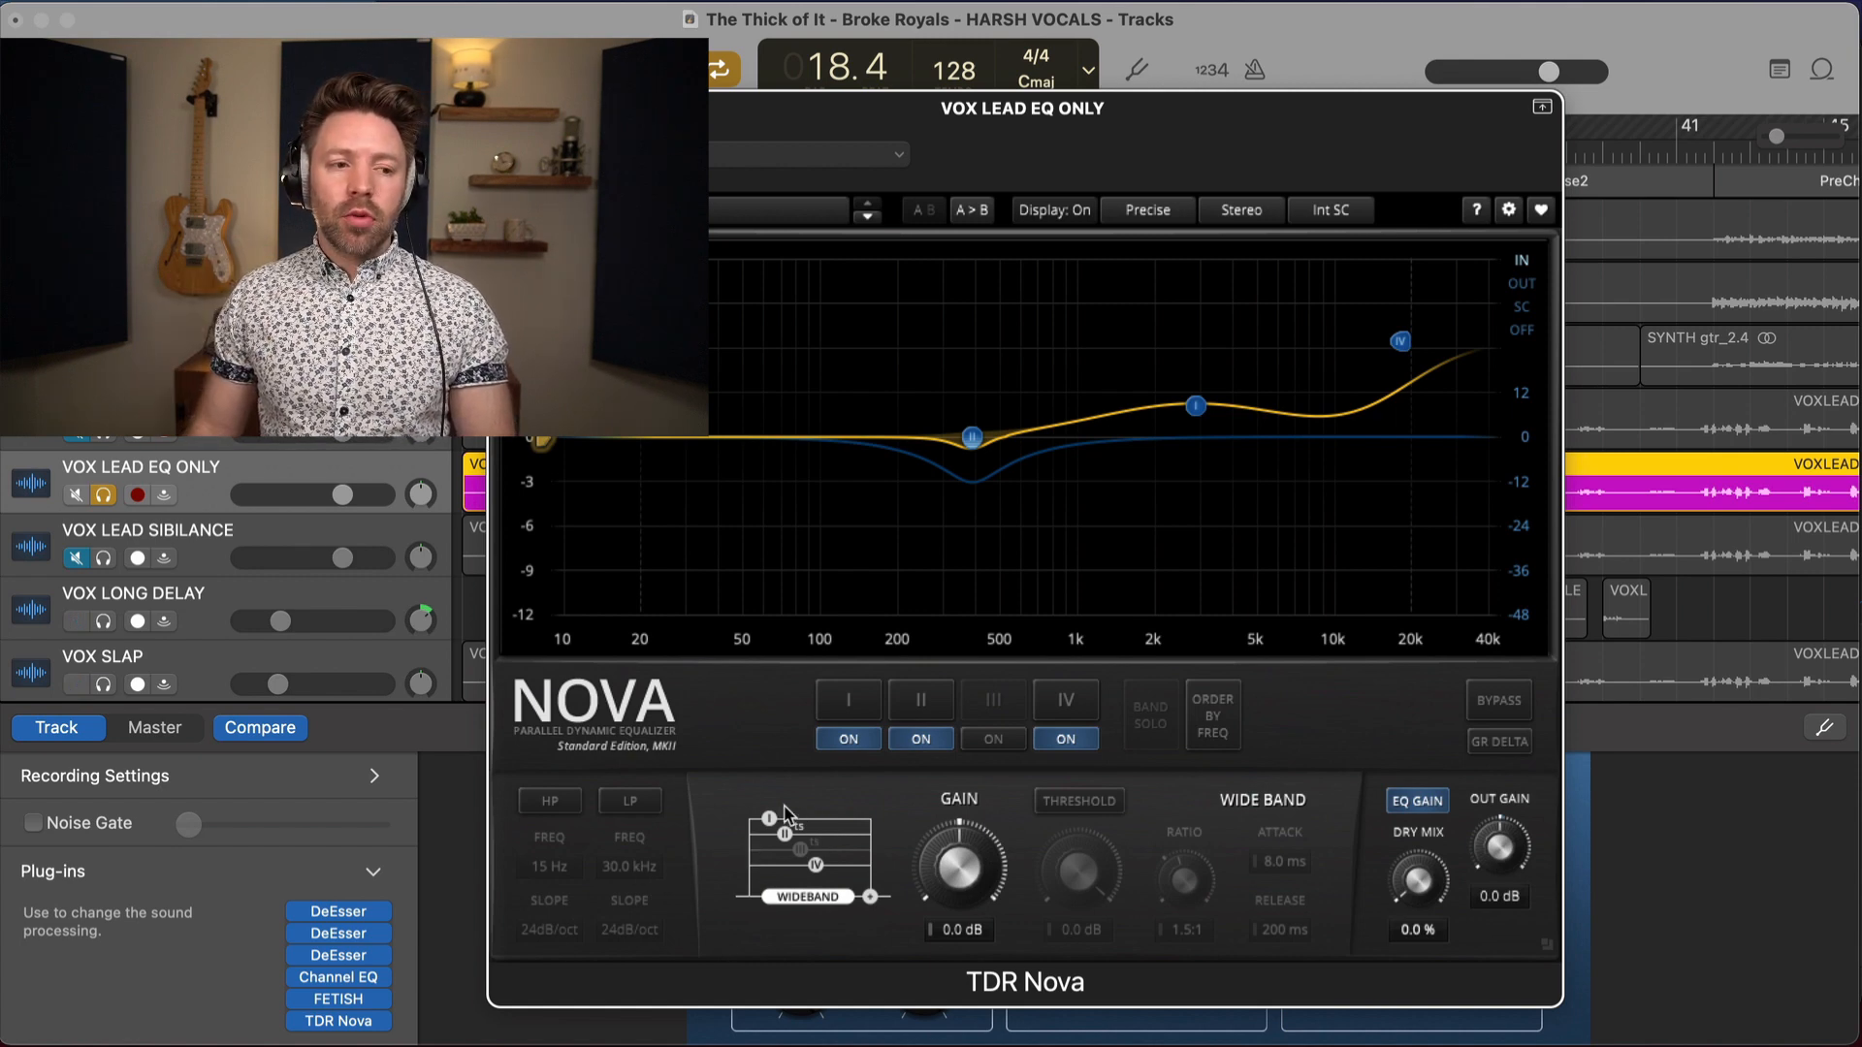
left_click(1000, 745)
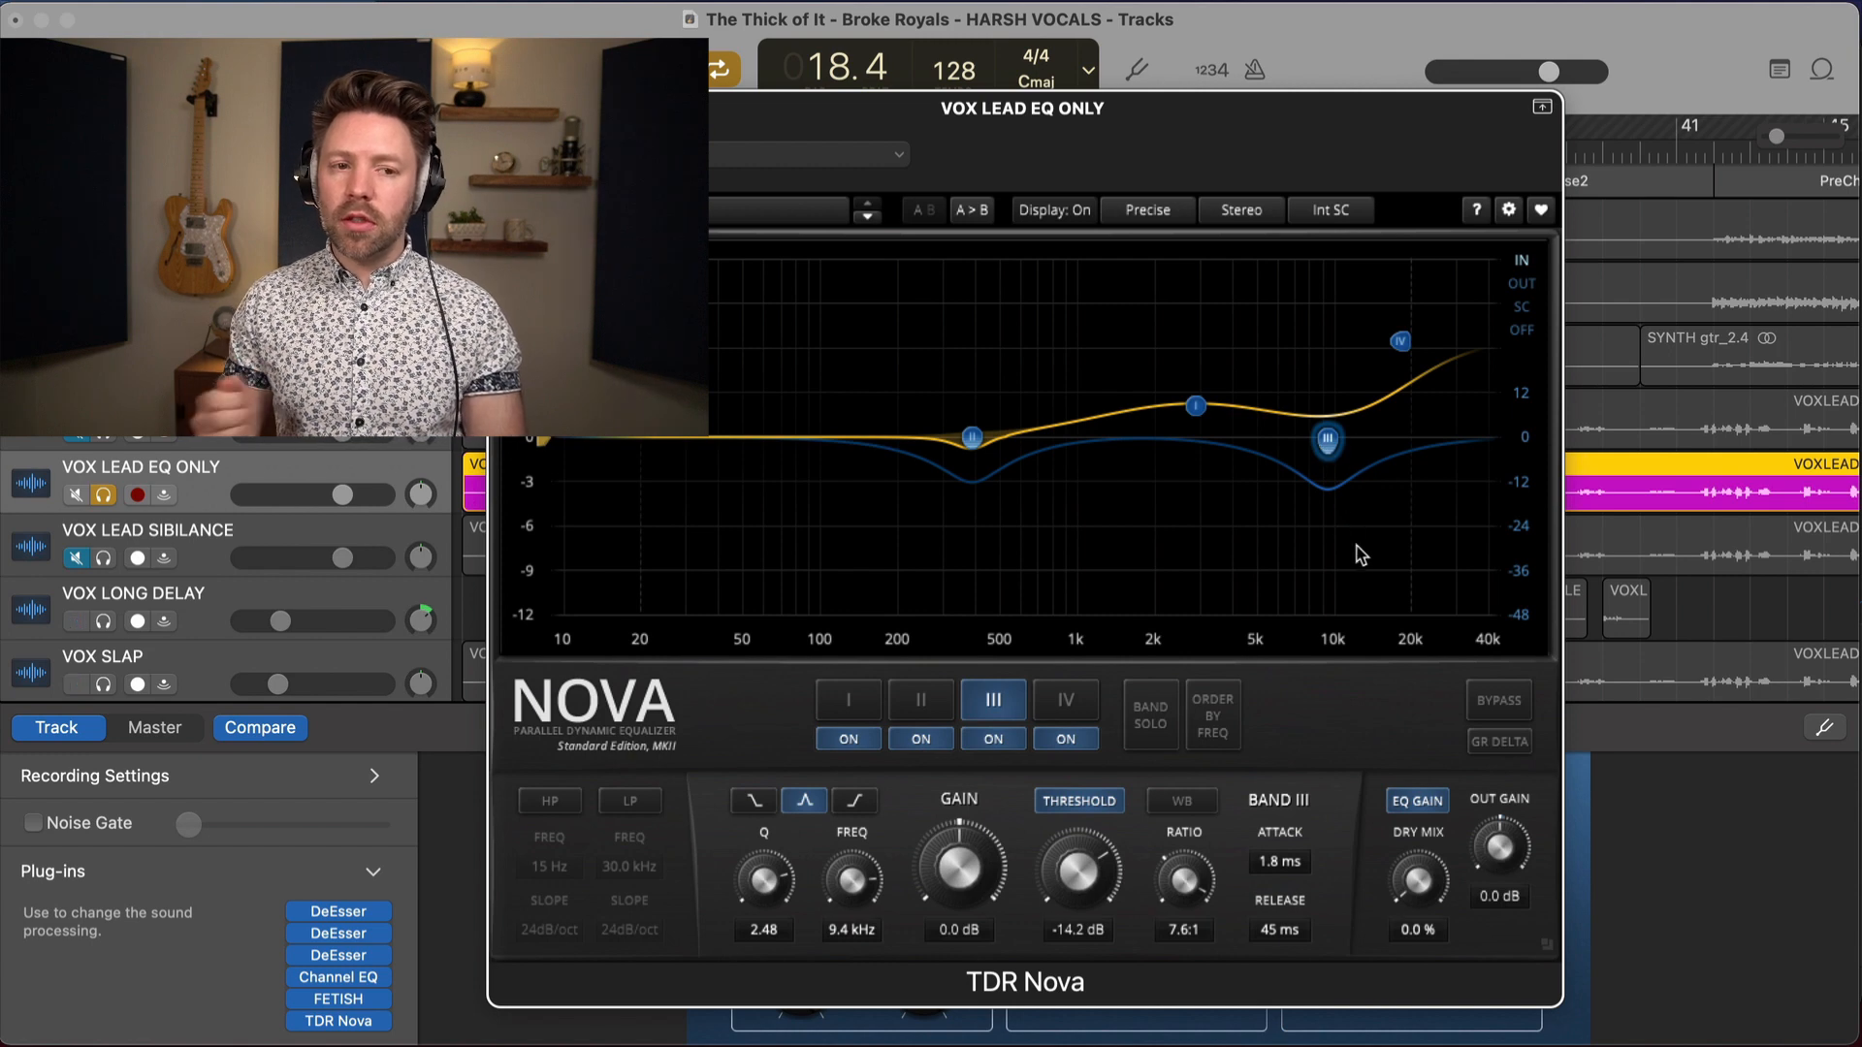
Audition the soloed vocal through TDR Nova and inspect the dynamic settings of band II
key("space")
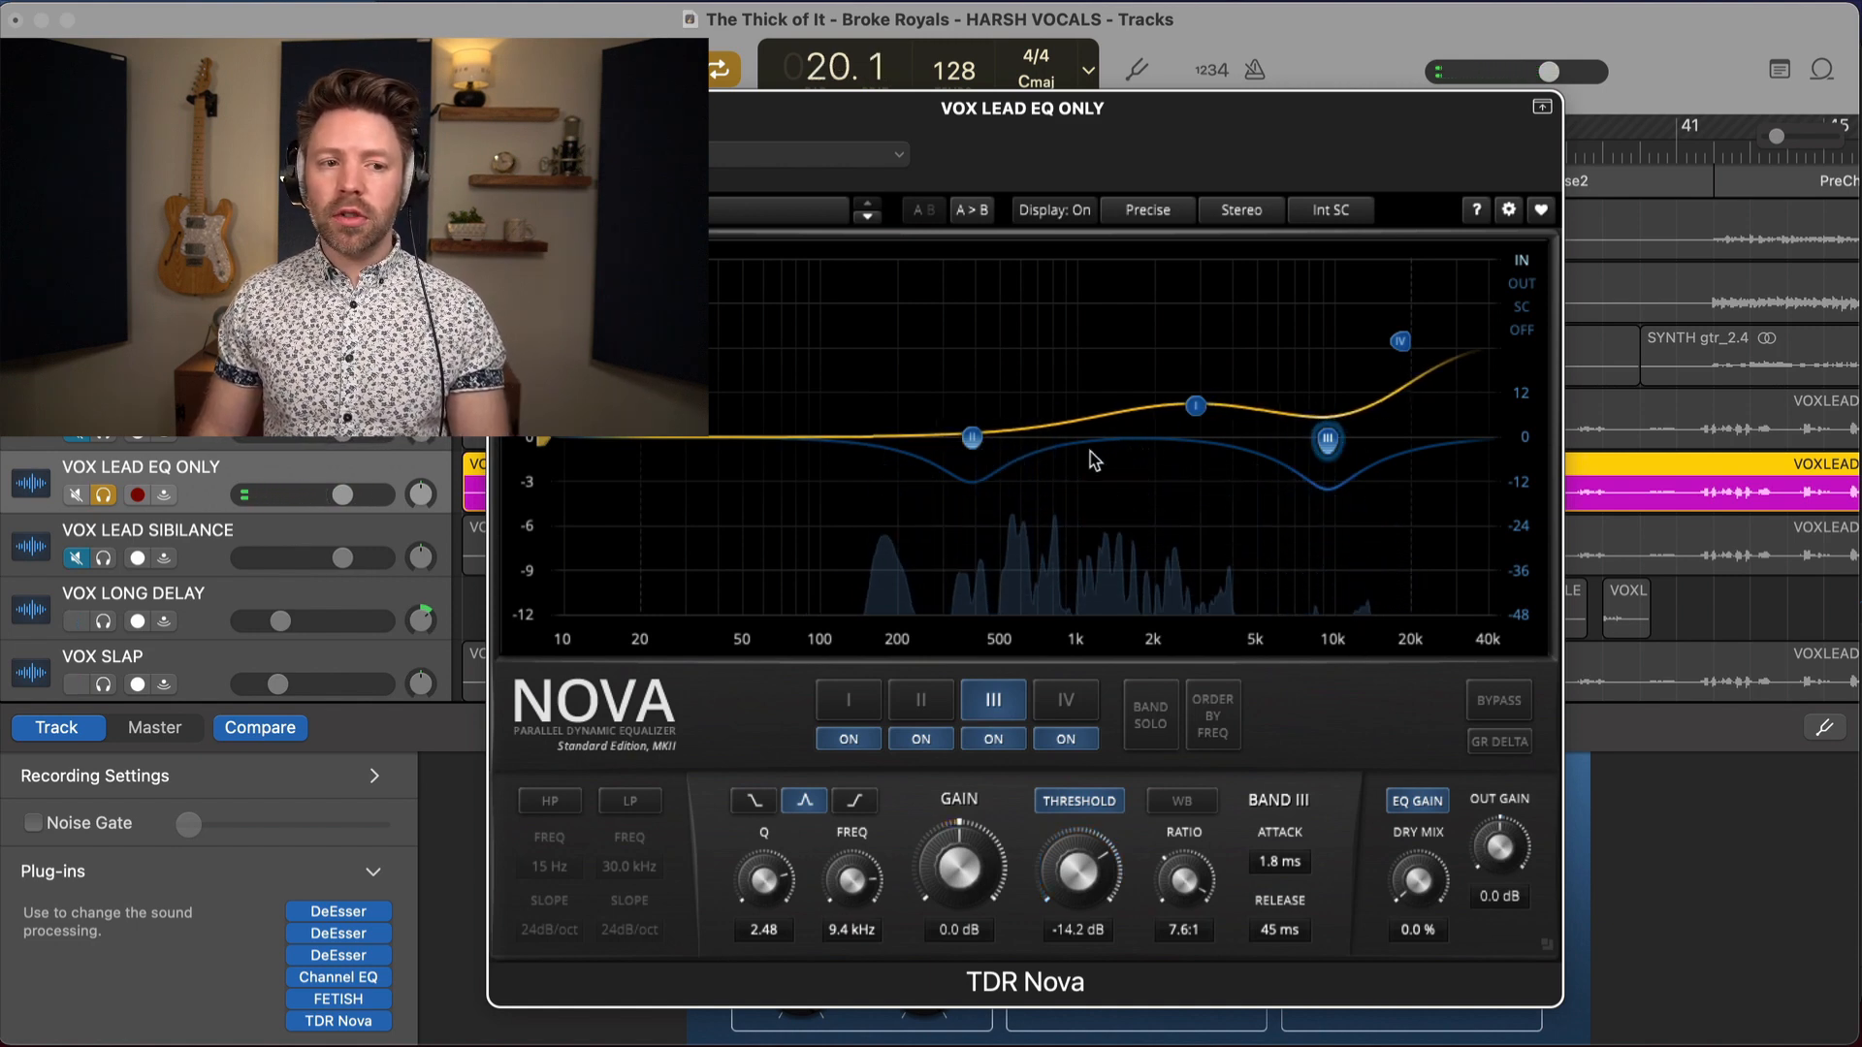
left_click(969, 441)
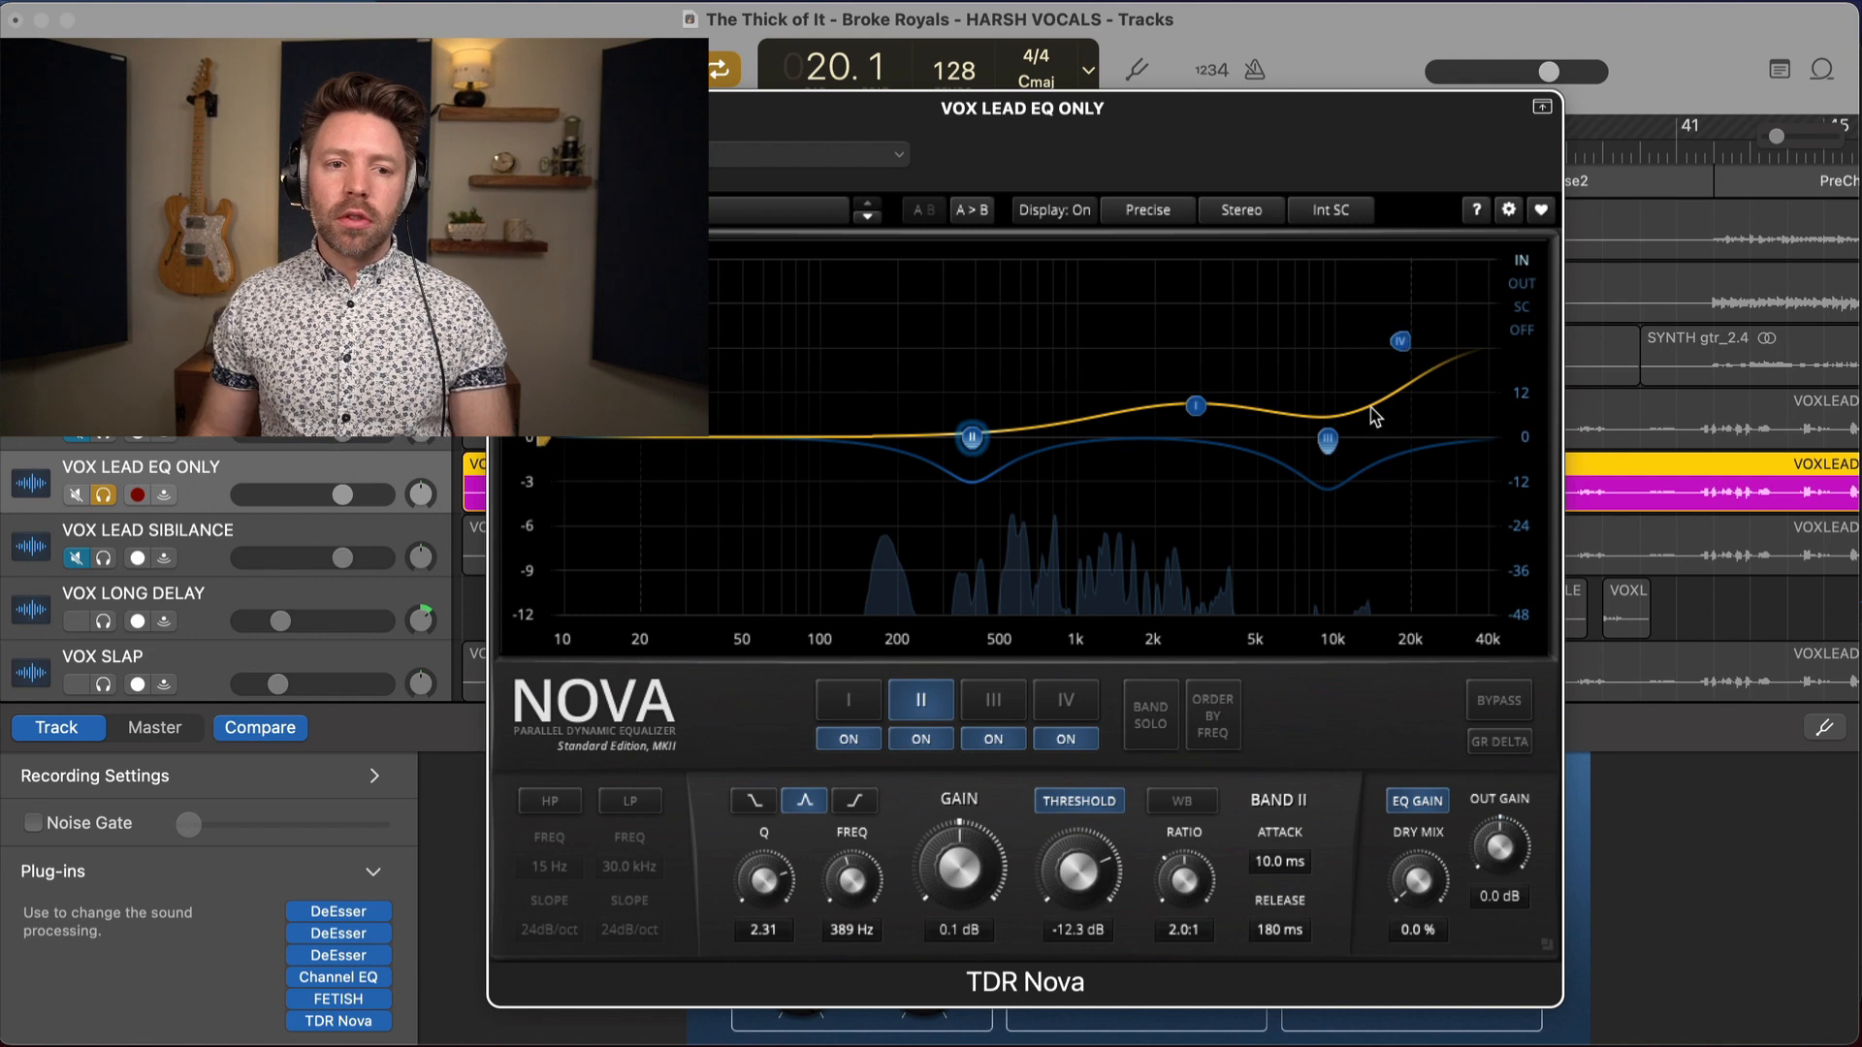
Audition band III's gain reduction with GR Delta on and band II switched off, restoring both controls when finished
left_click(1327, 441)
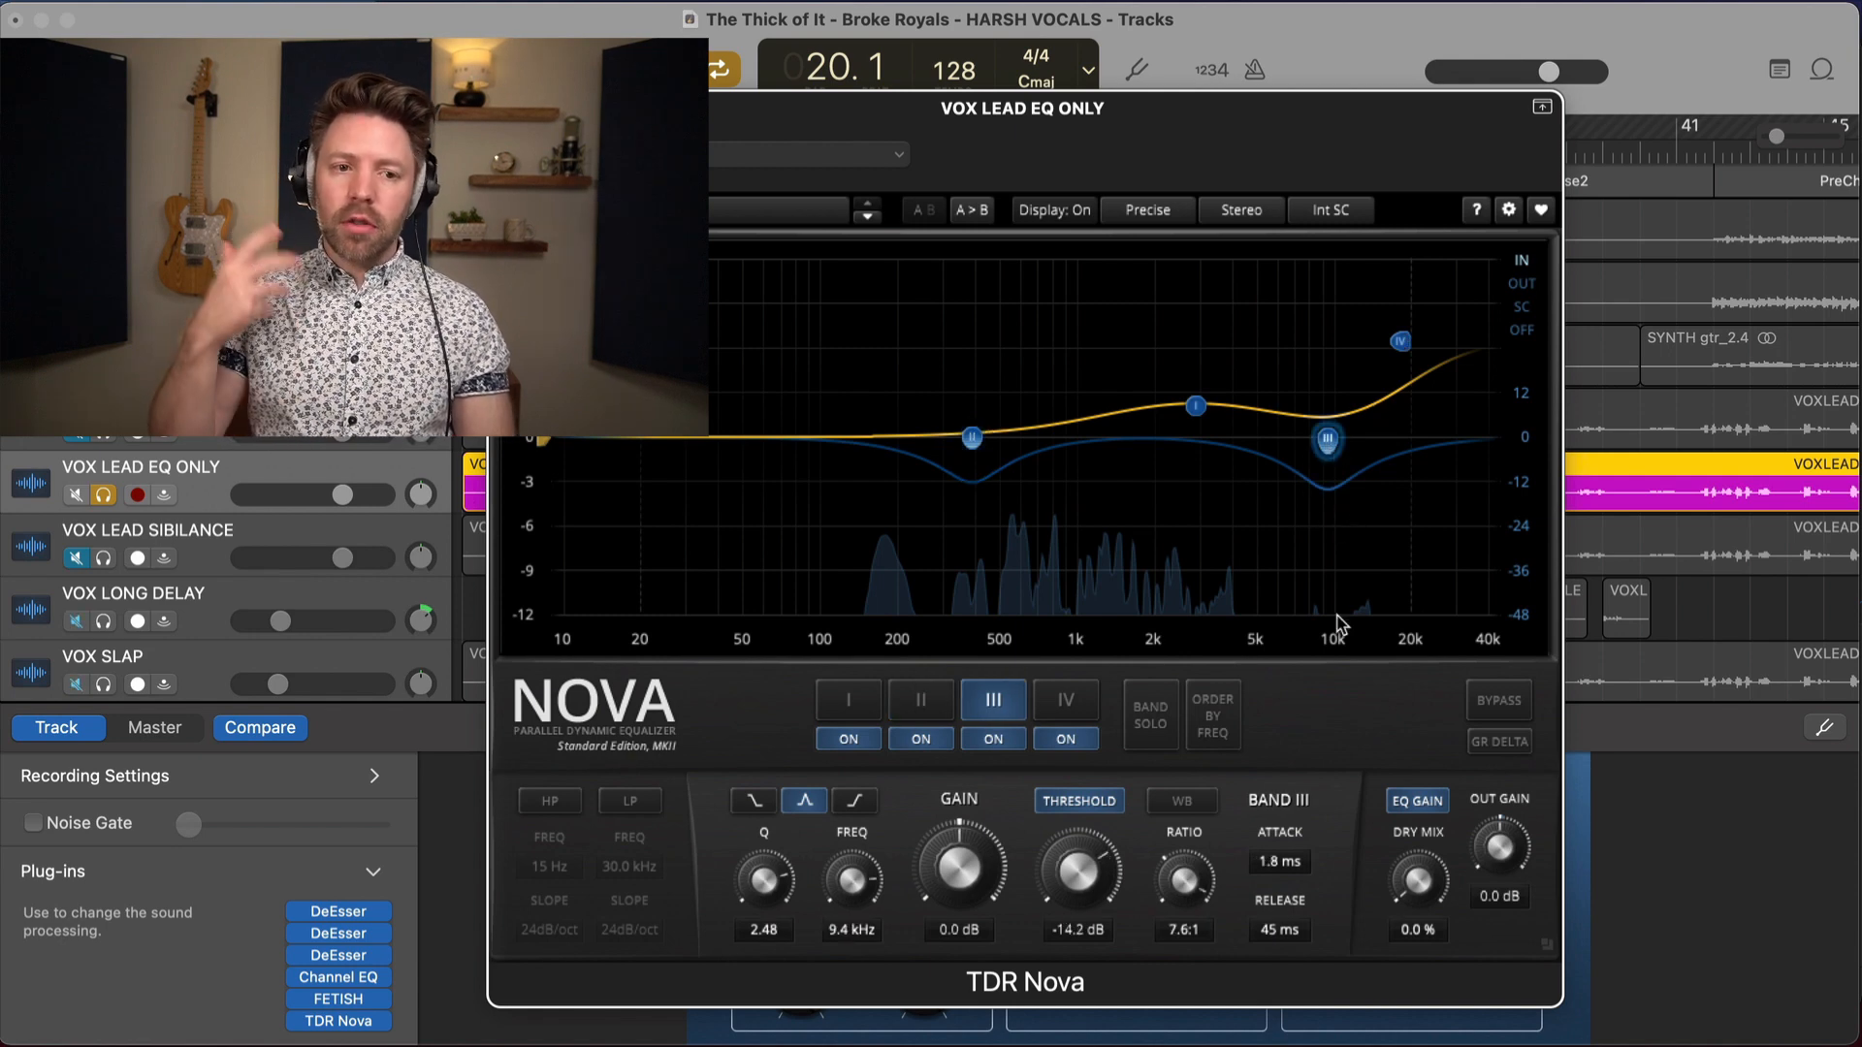
left_click(1481, 747)
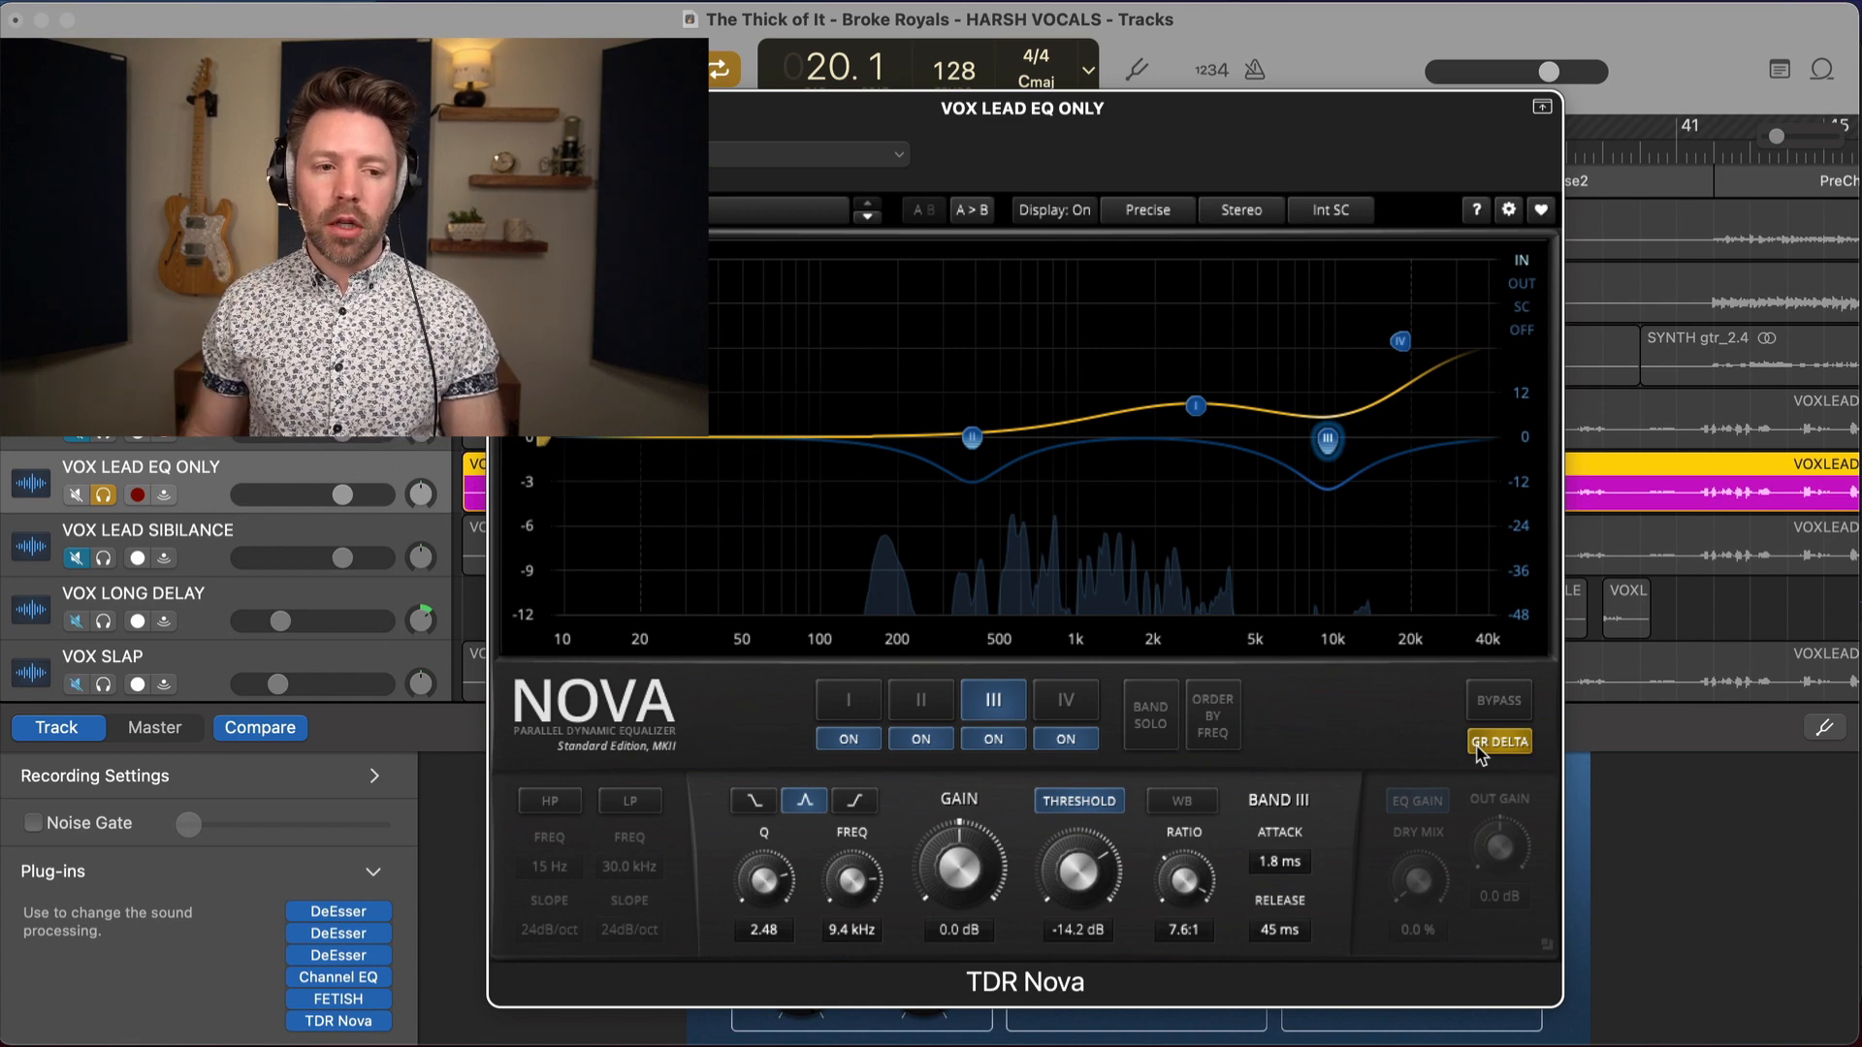
key("space")
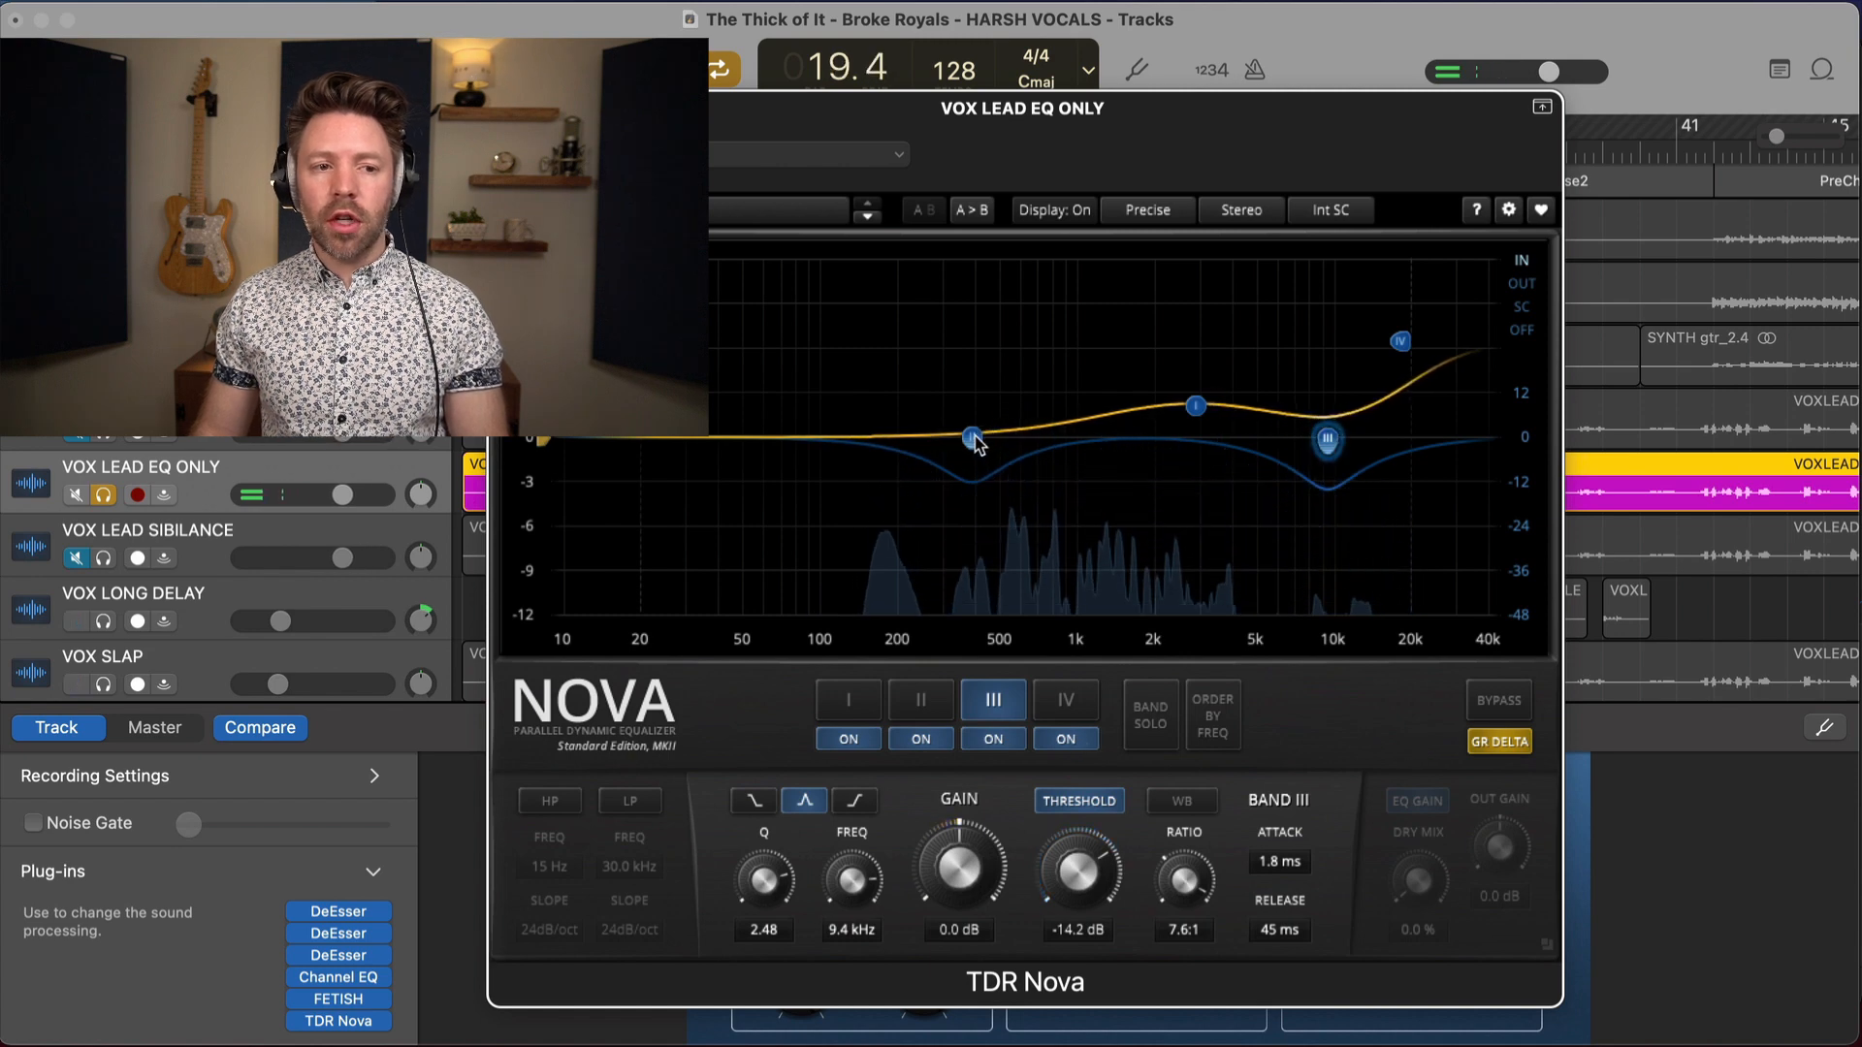
left_click(920, 741)
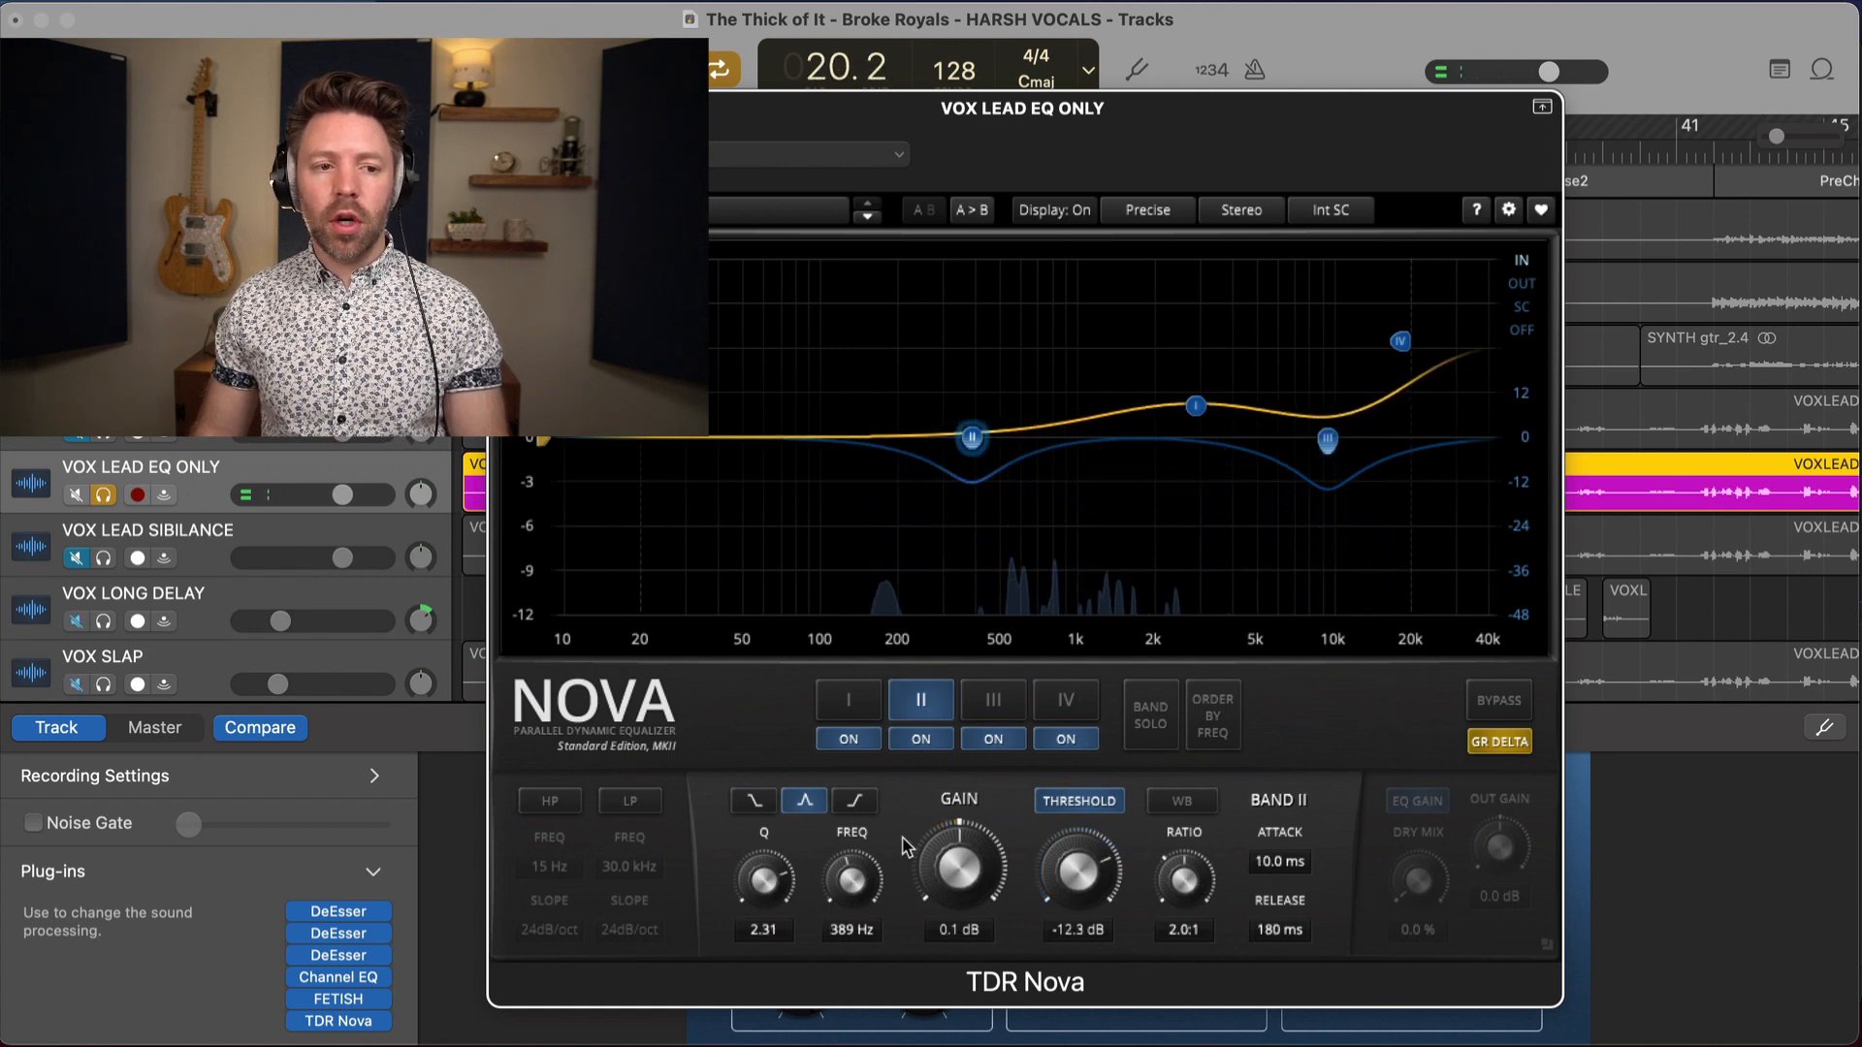
left_click(920, 740)
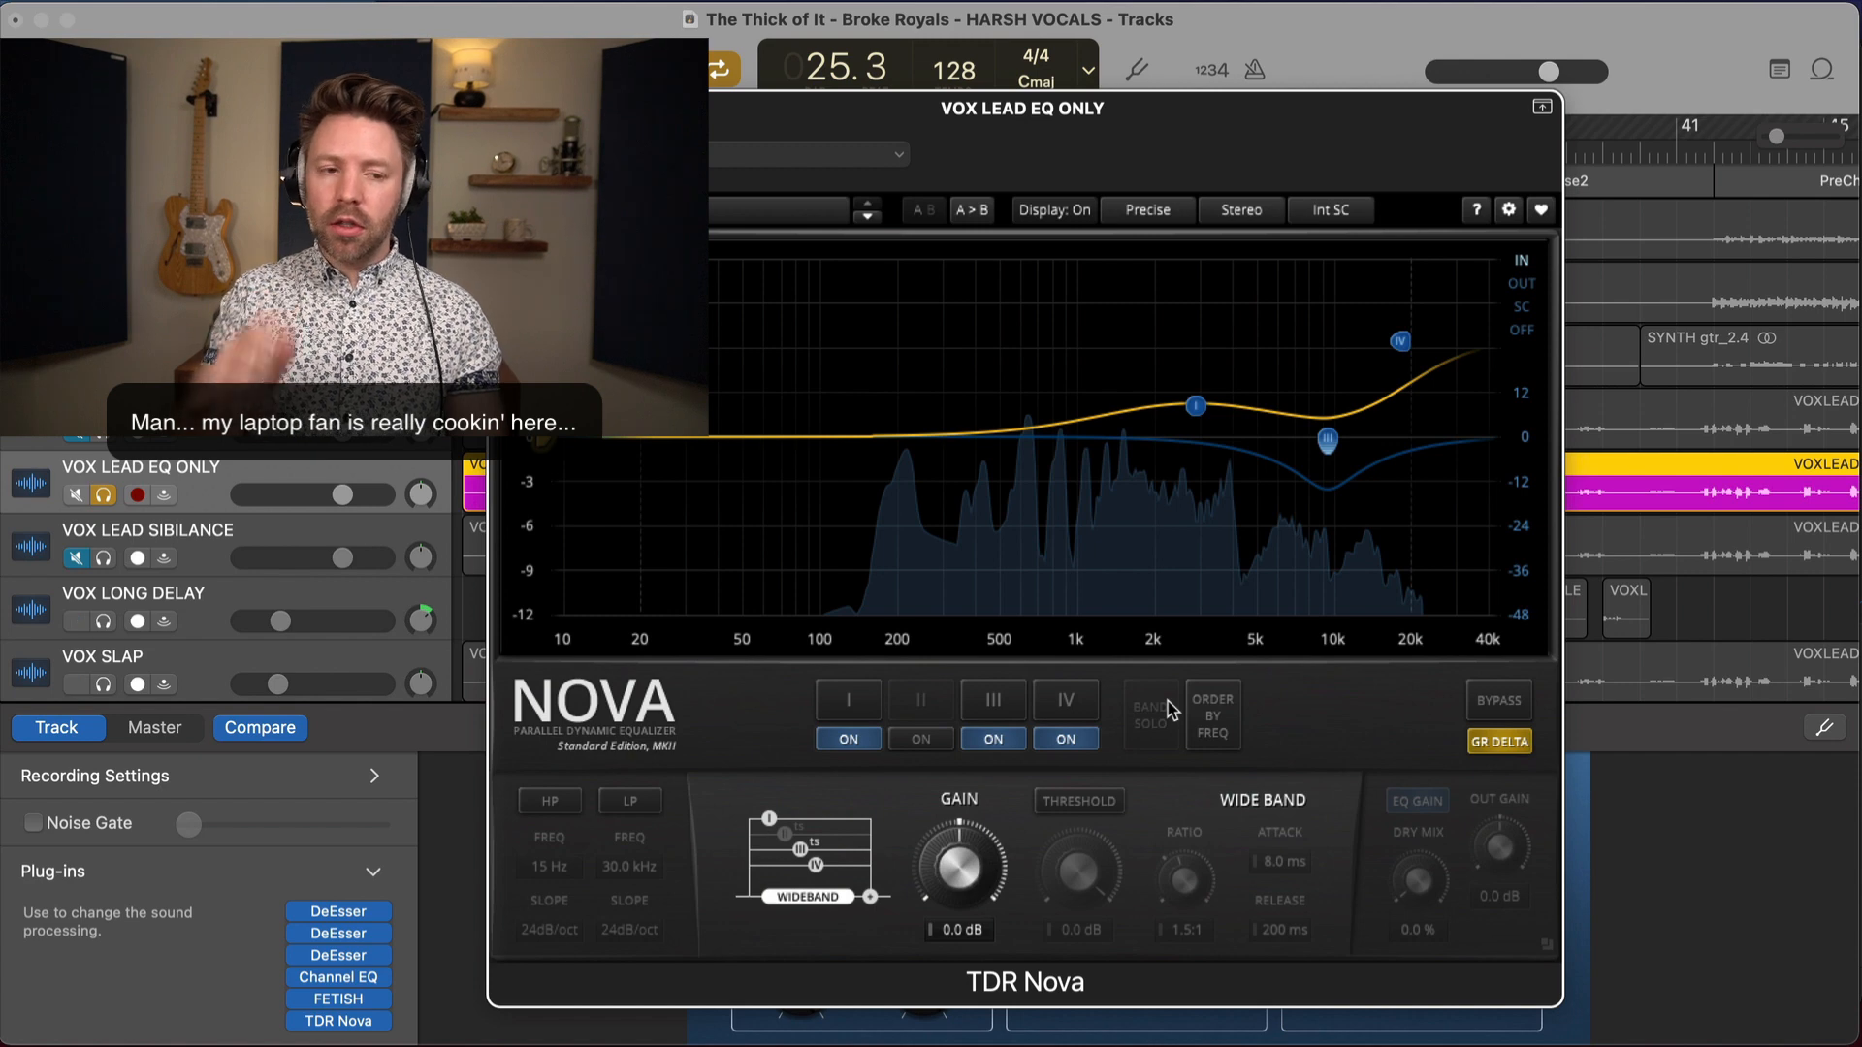
left_click(926, 742)
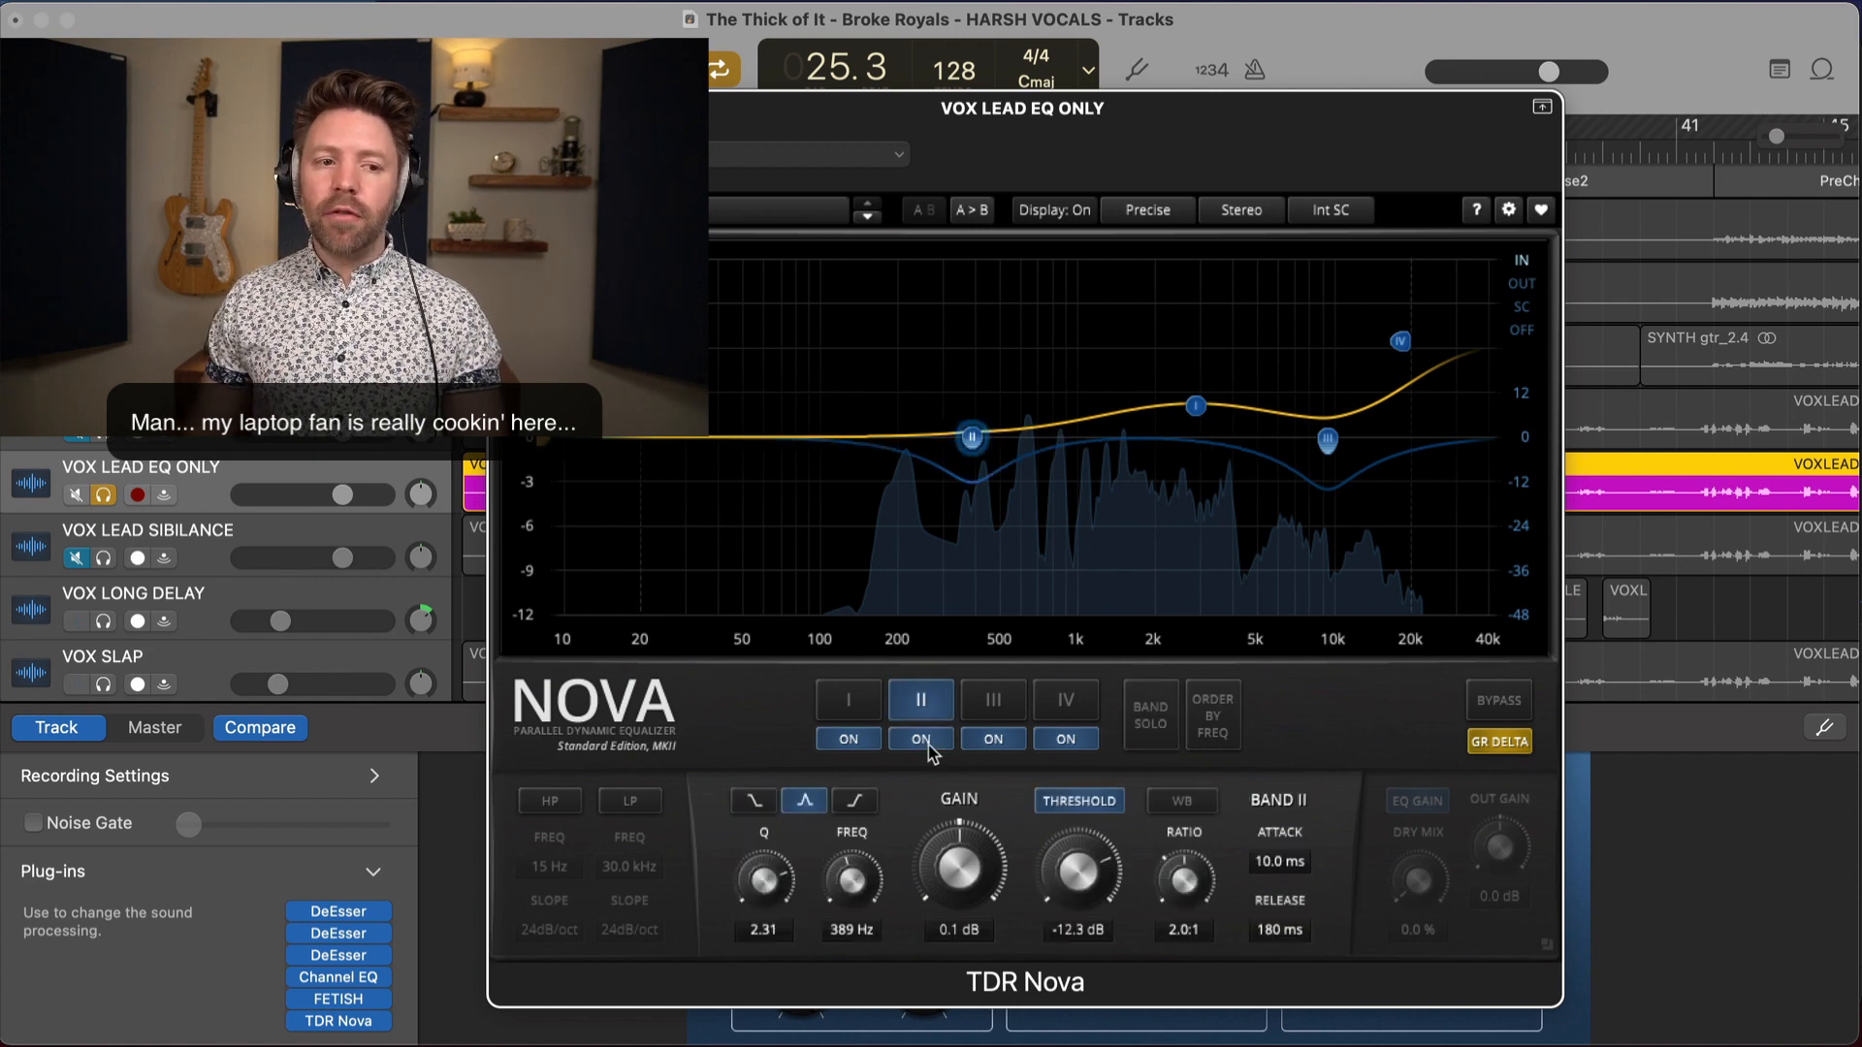
left_click(1498, 743)
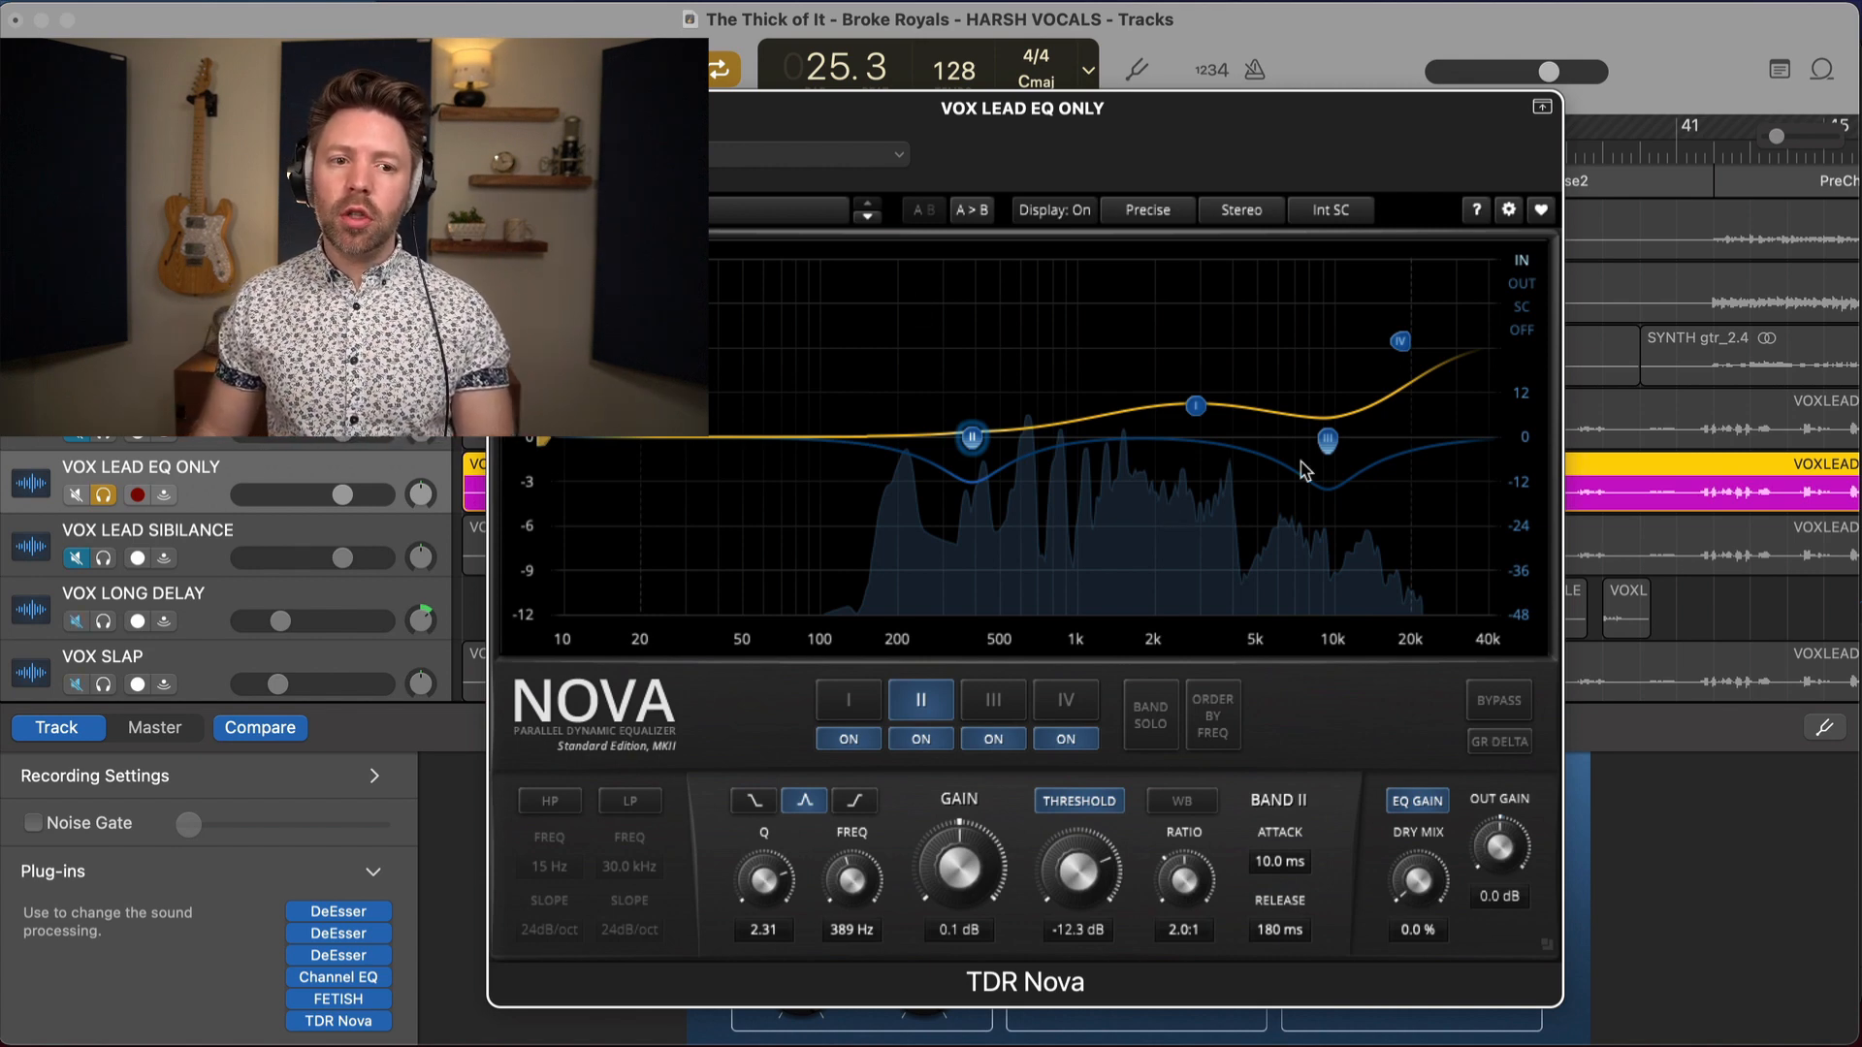
Solo band III in TDR Nova, play the vocal to hear only that frequency range, and release the band solo
left_click(1328, 439)
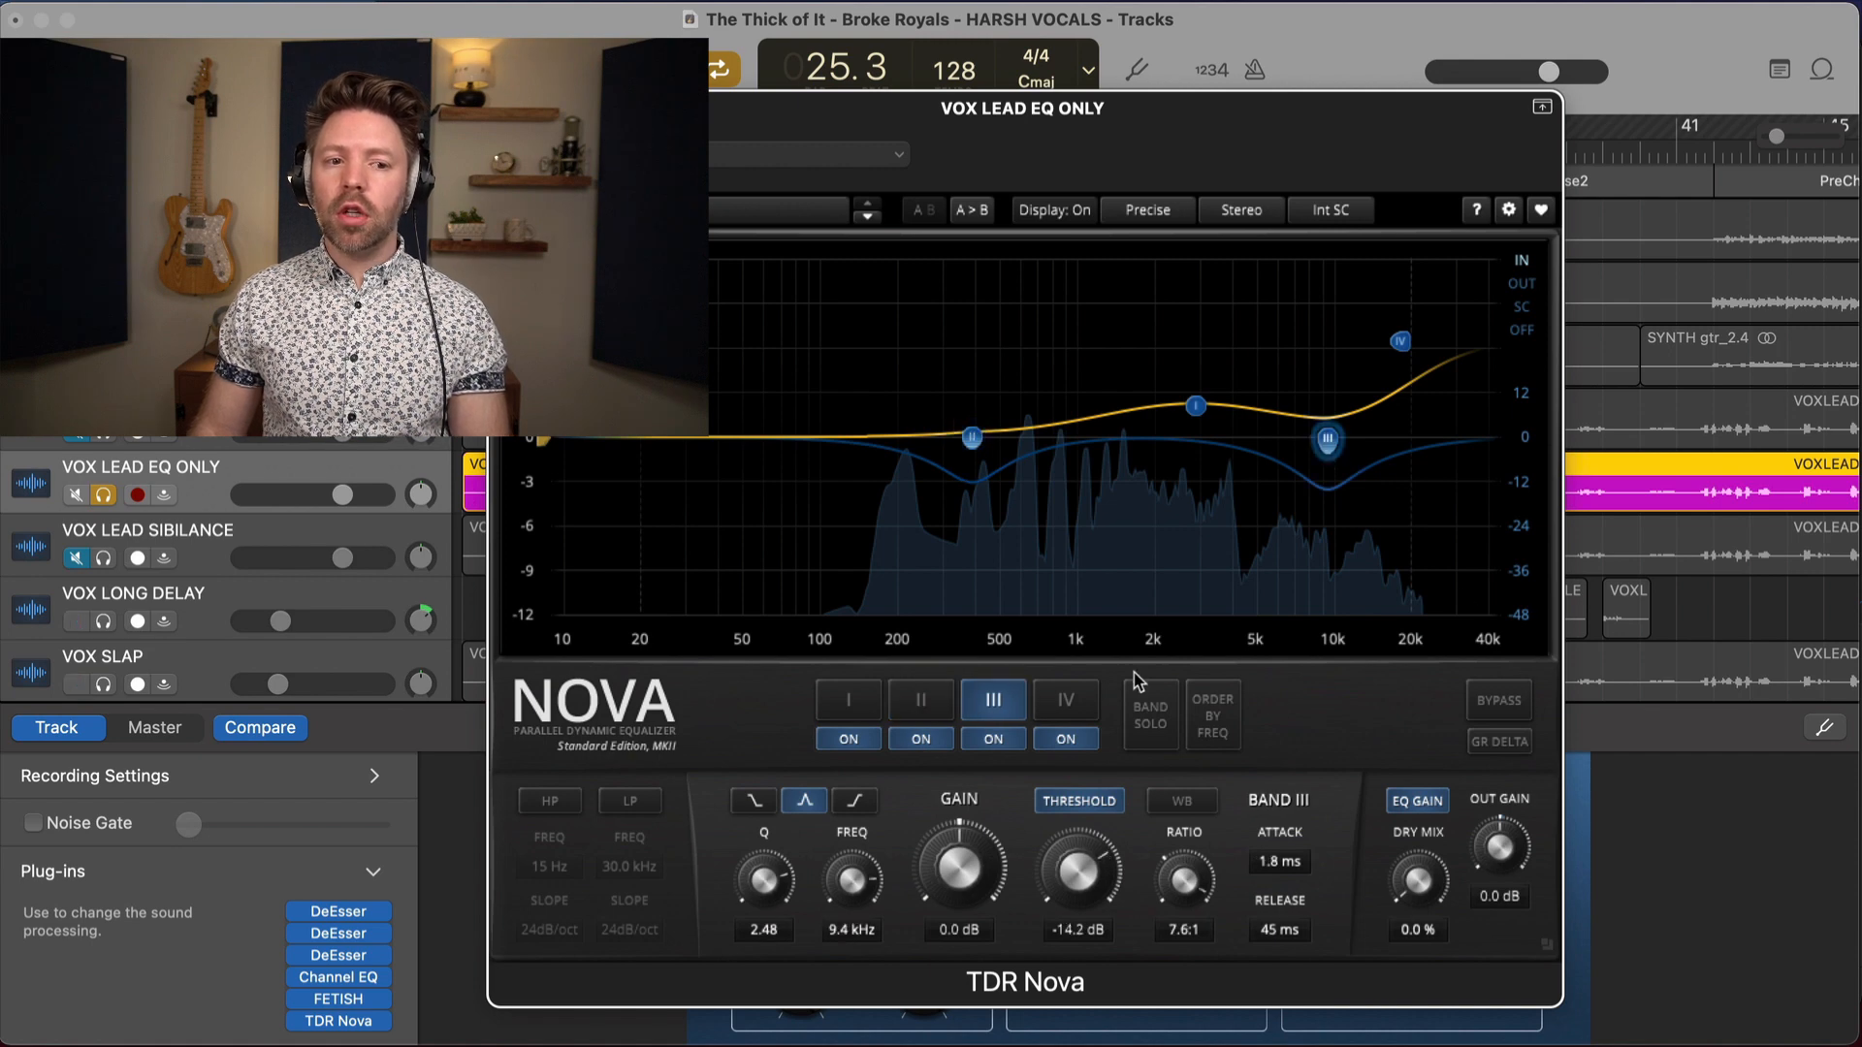
left_click(1501, 744)
left_click(1502, 747)
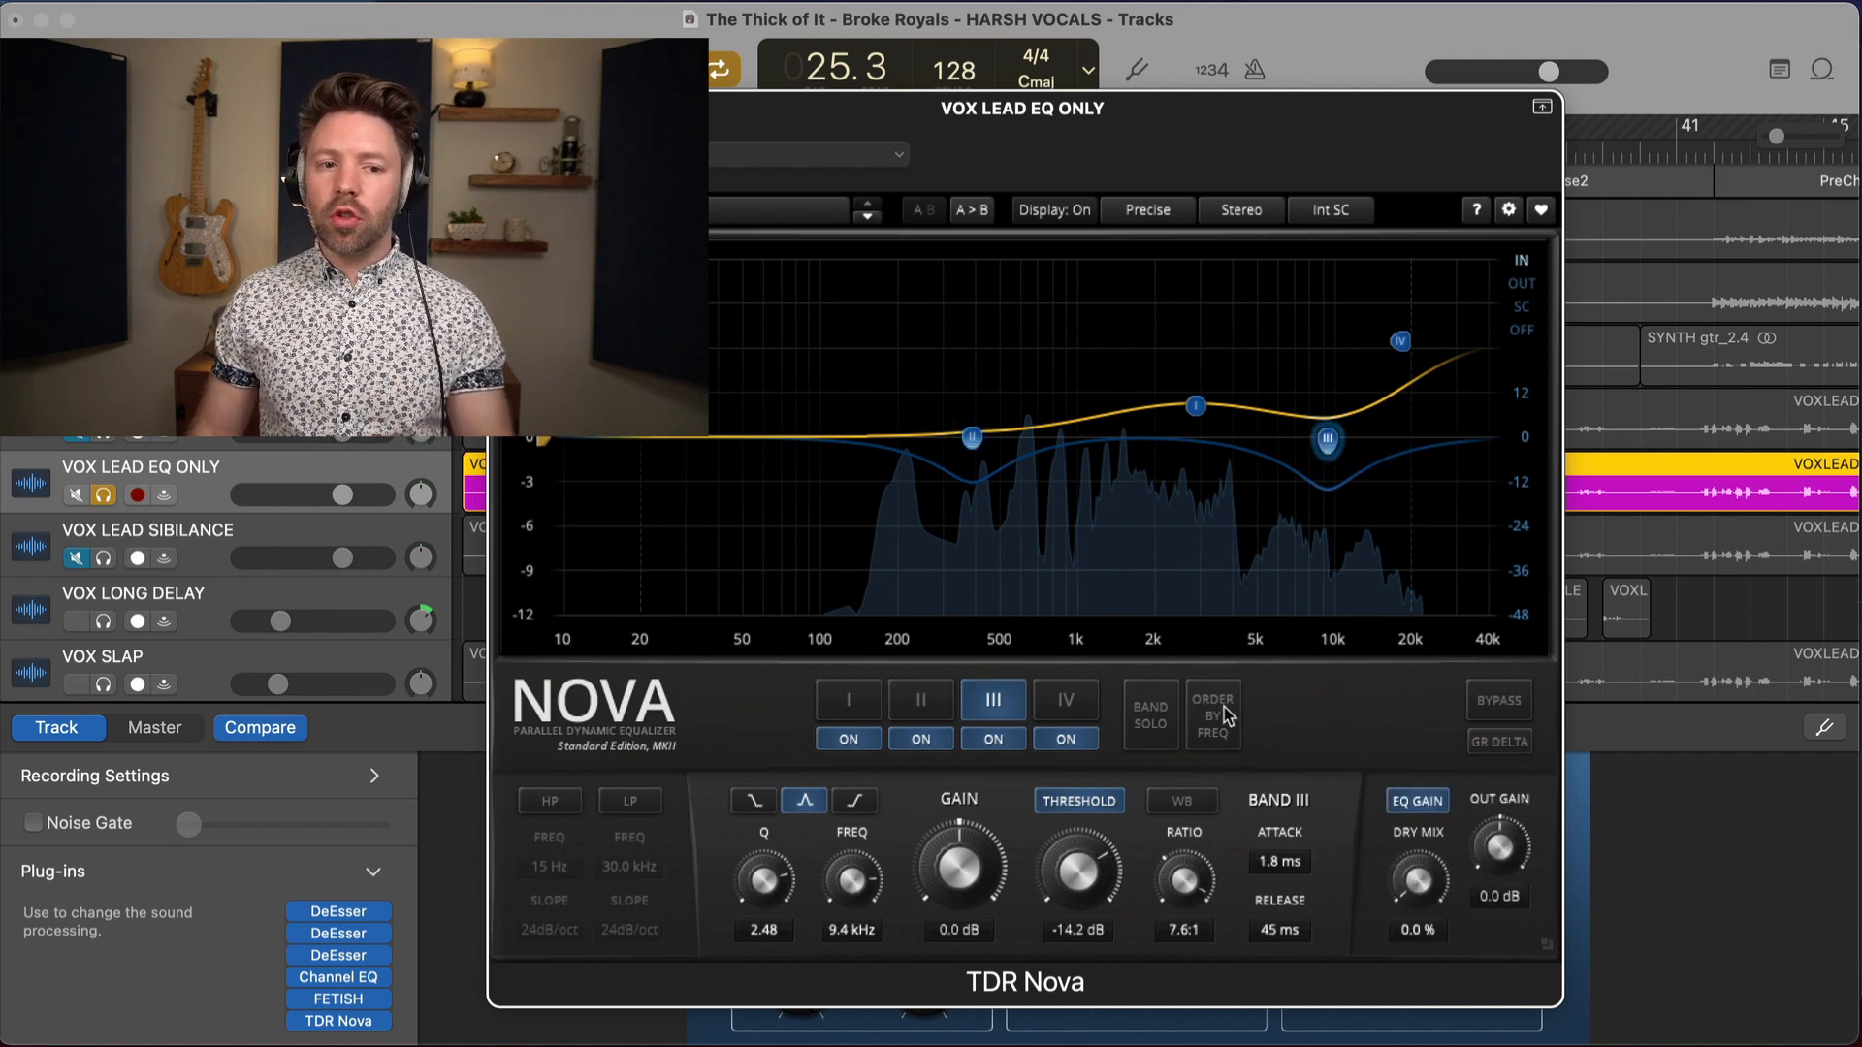
left_click(1152, 711)
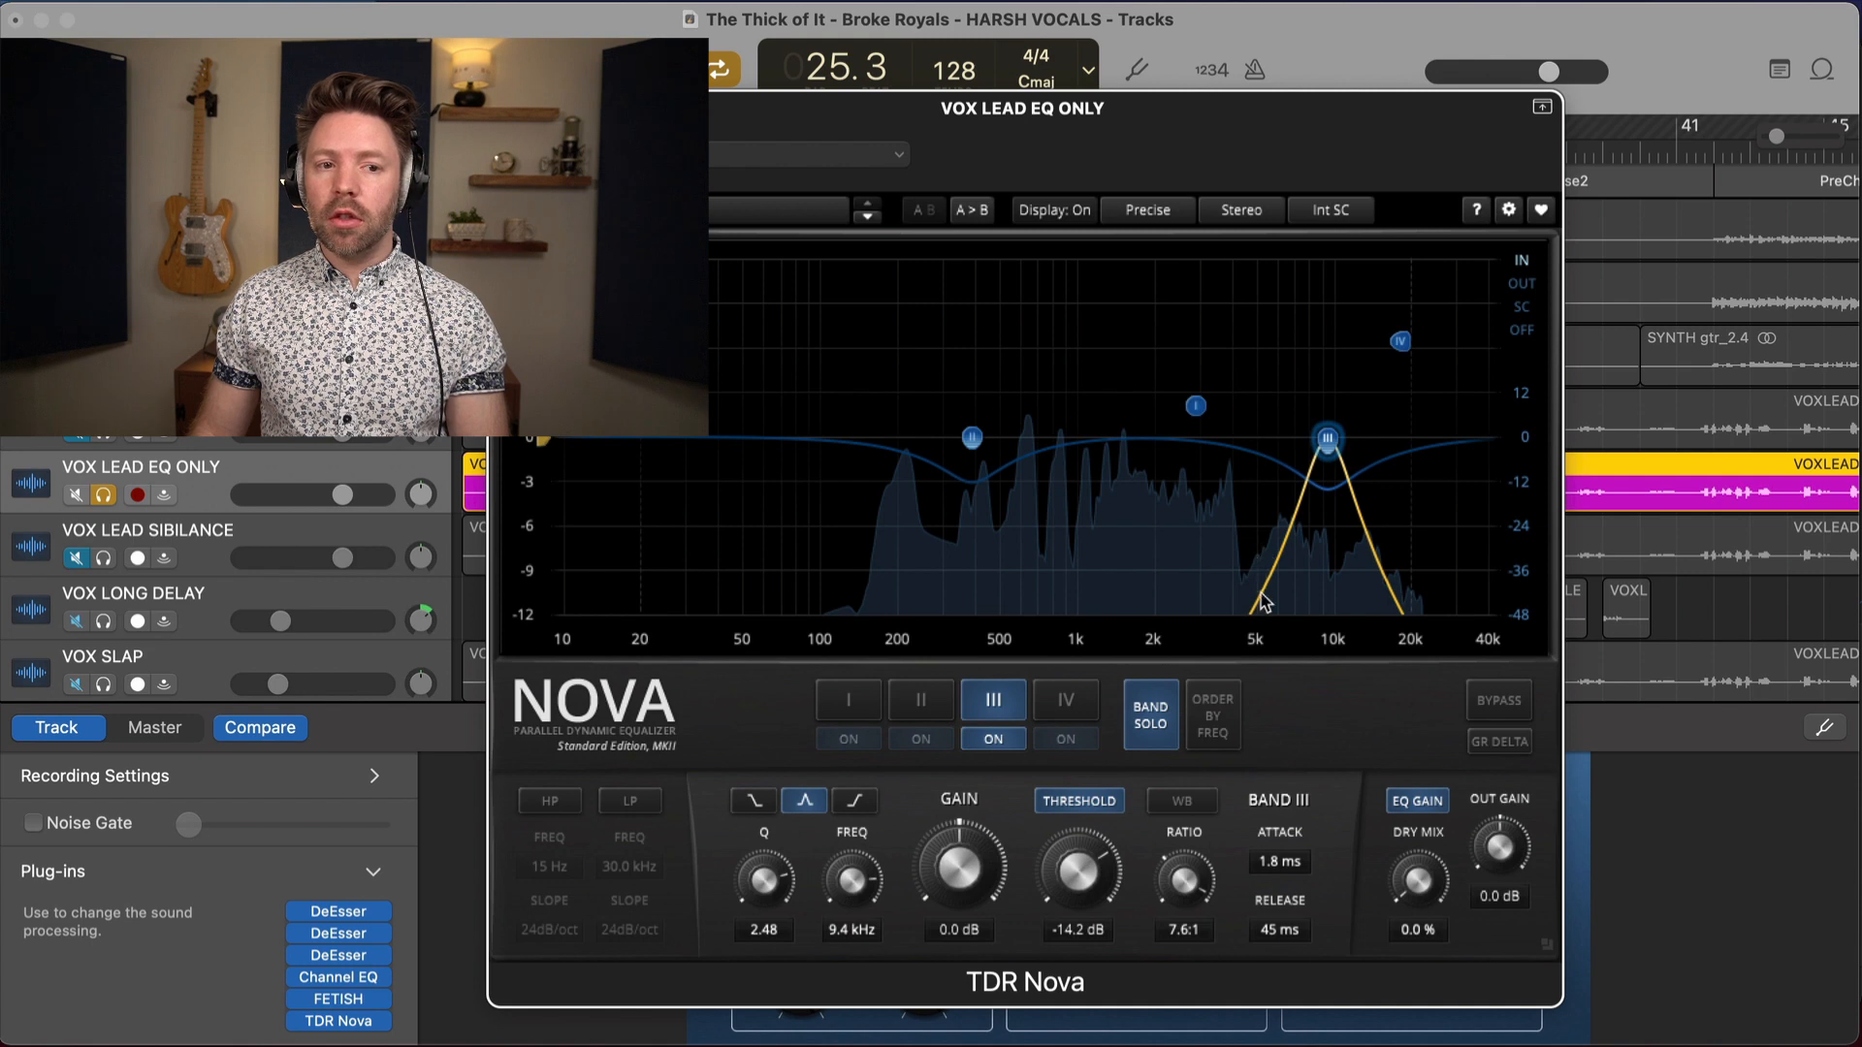
key("space")
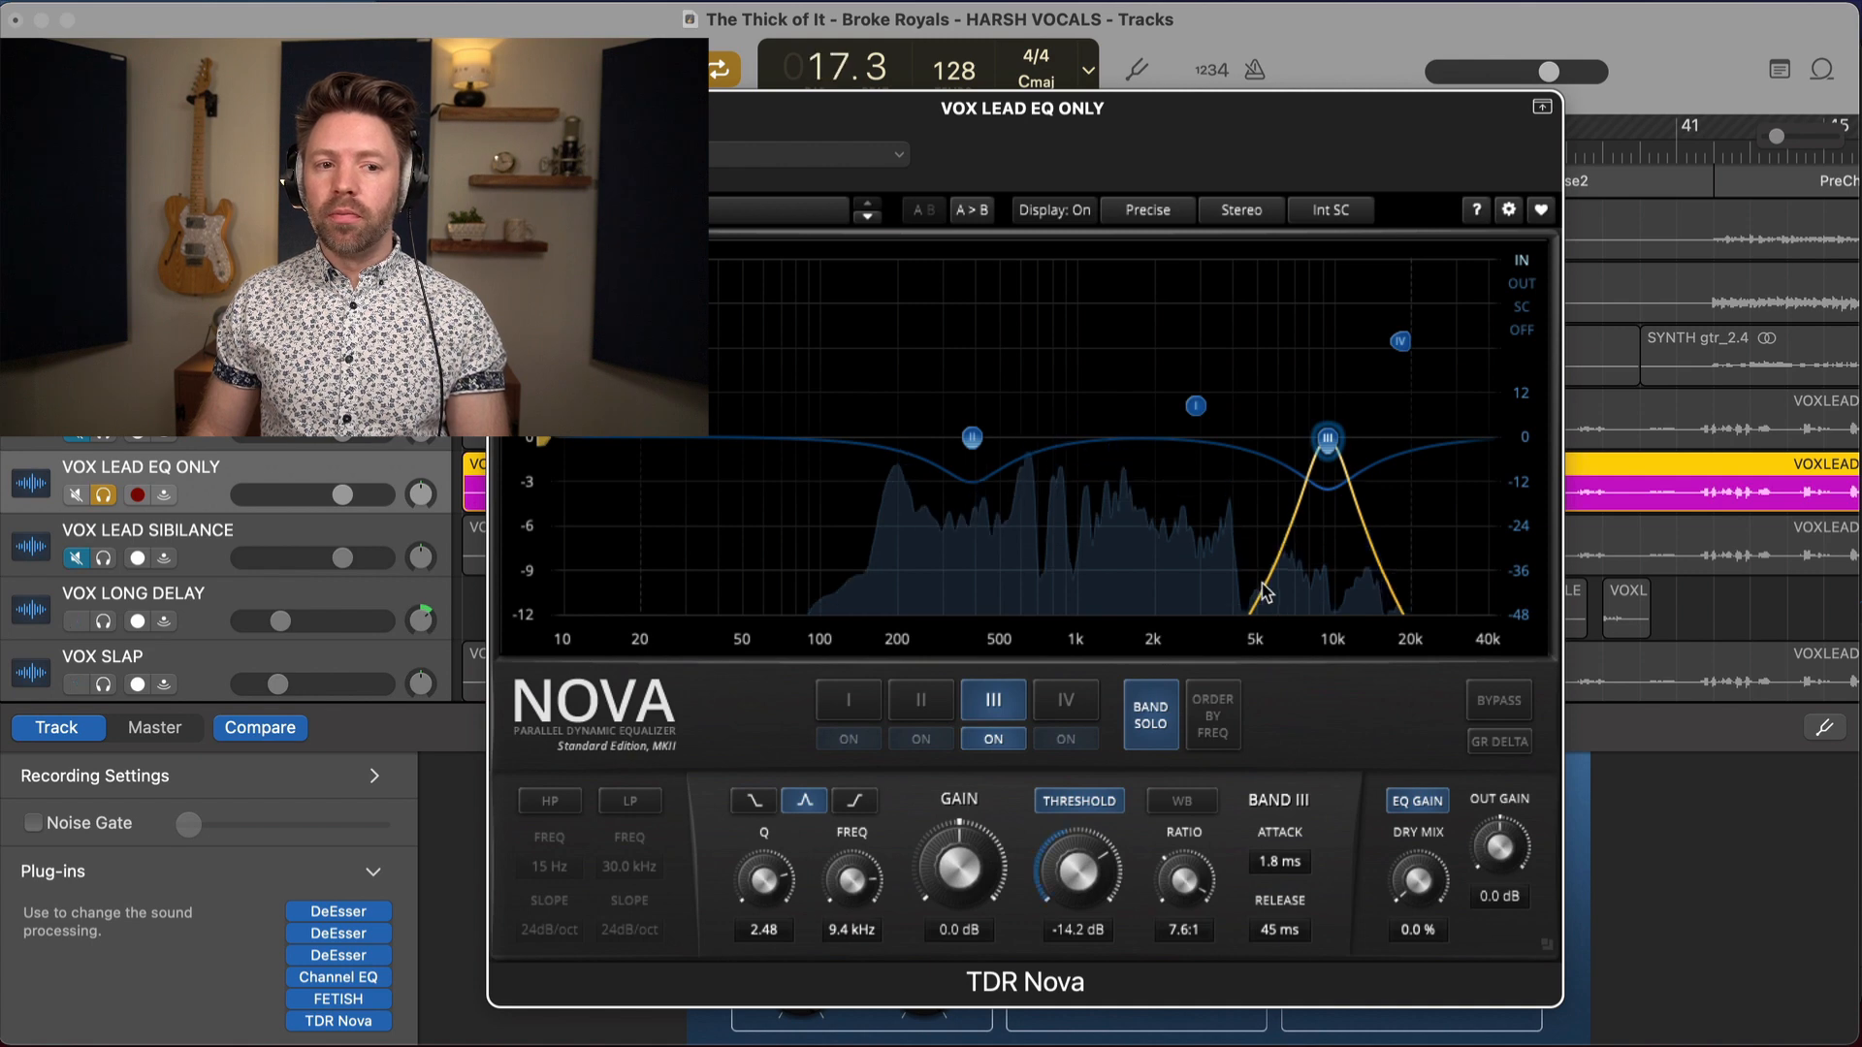
left_click(1166, 703)
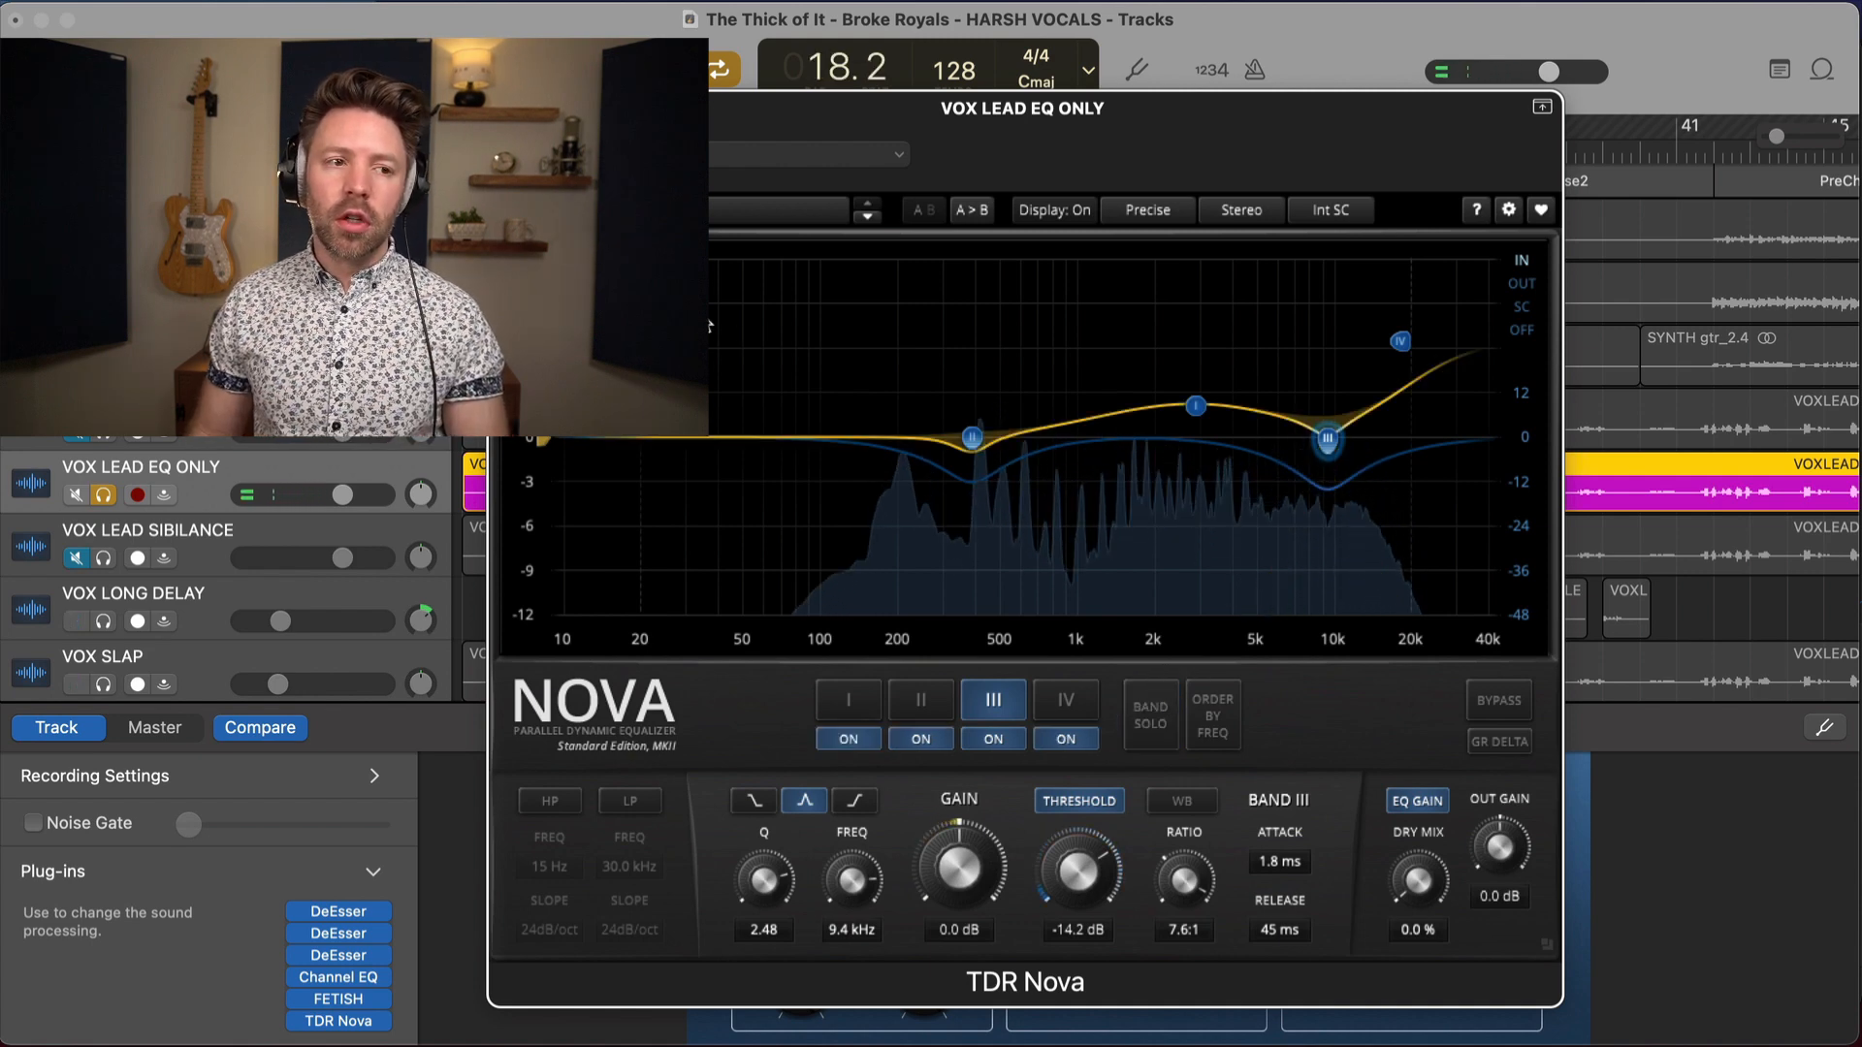
Switch the active lead vocal from VOX LEAD EQ ONLY to VOX LEAD SIBILANCE by swapping their mutes, and open its first Sibilance (m) plug-in
key("super+w")
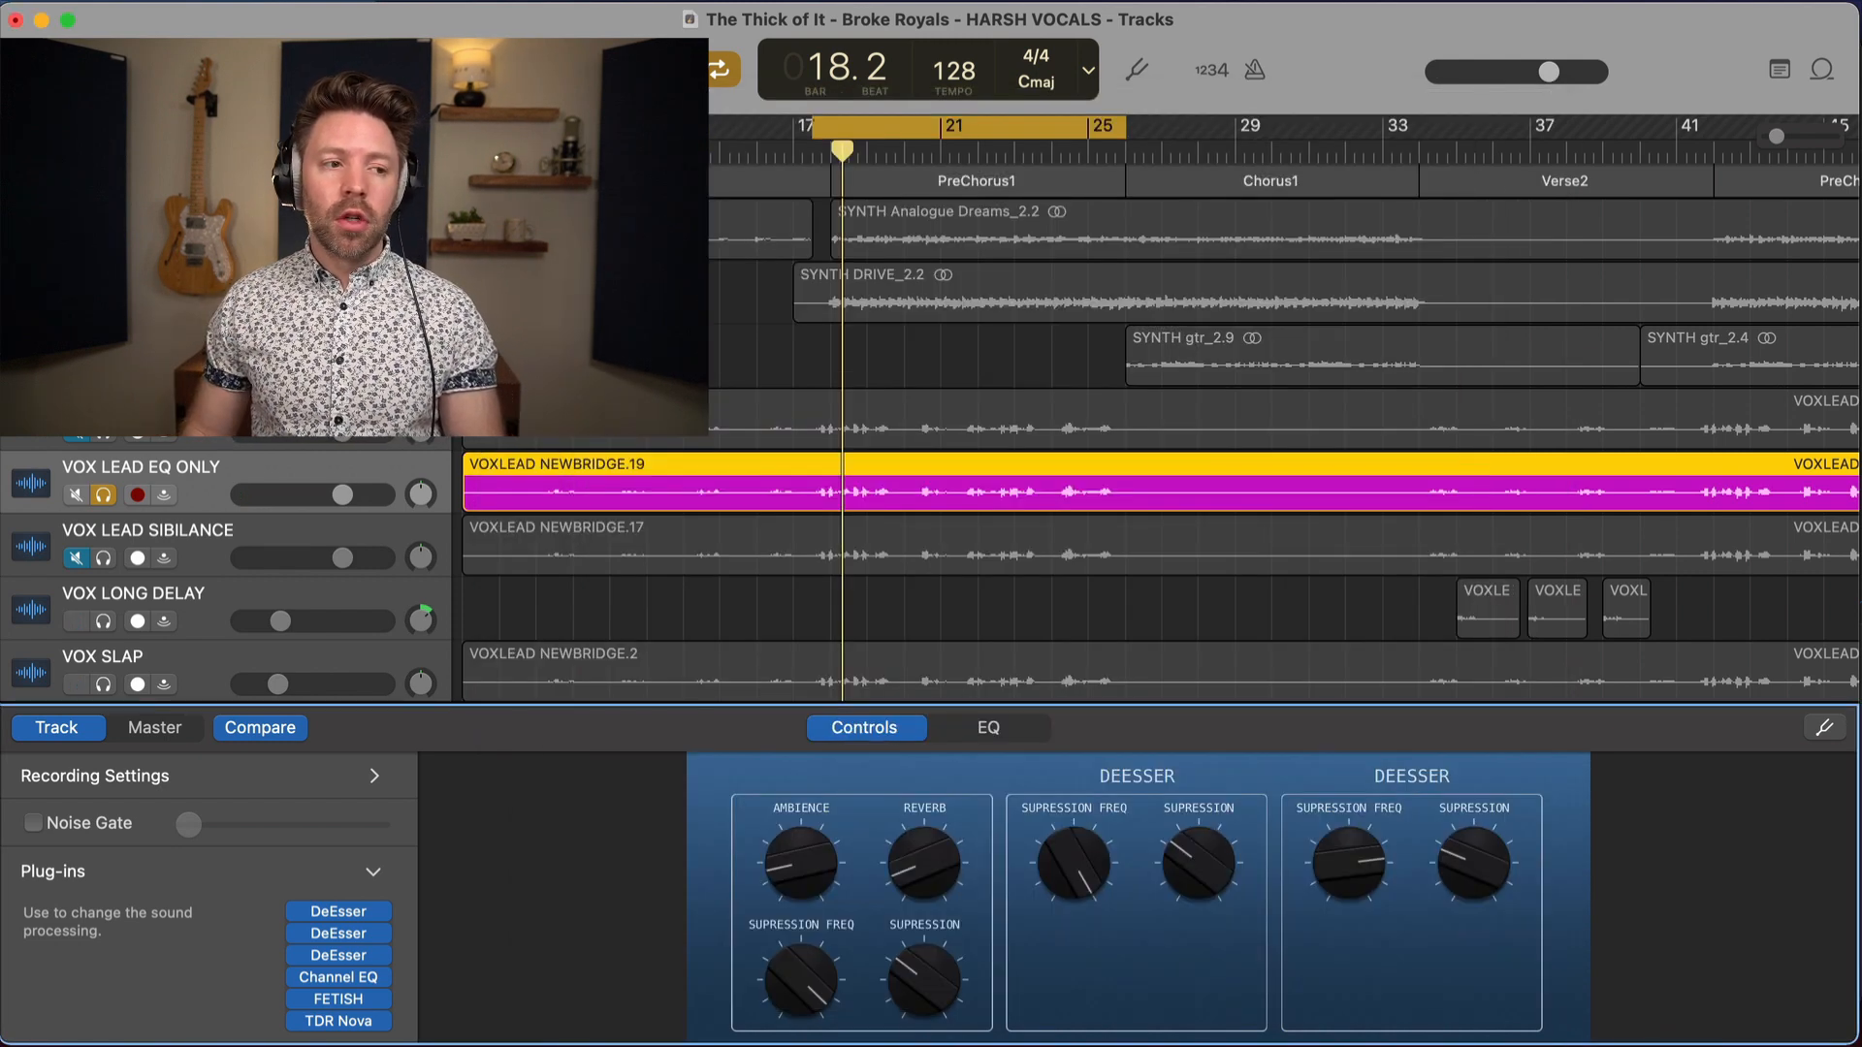
left_click(103, 494)
left_click(198, 538)
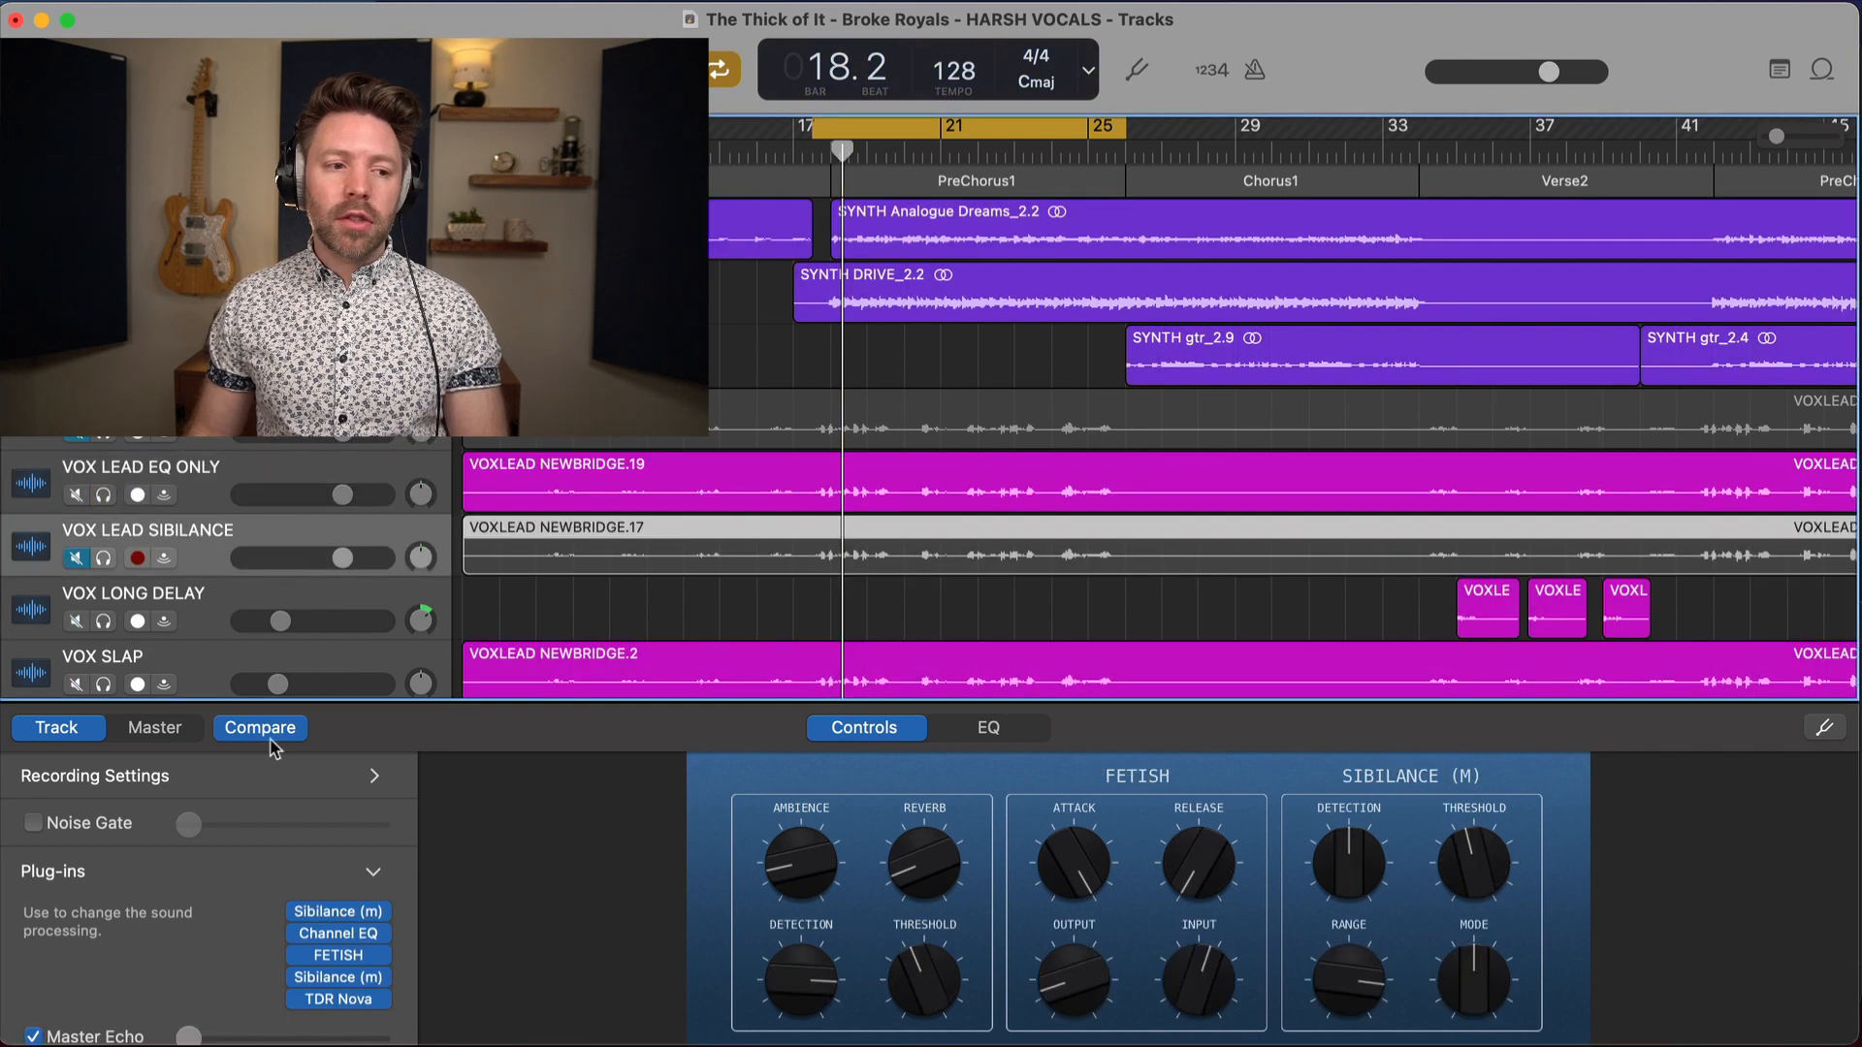
left_click(338, 911)
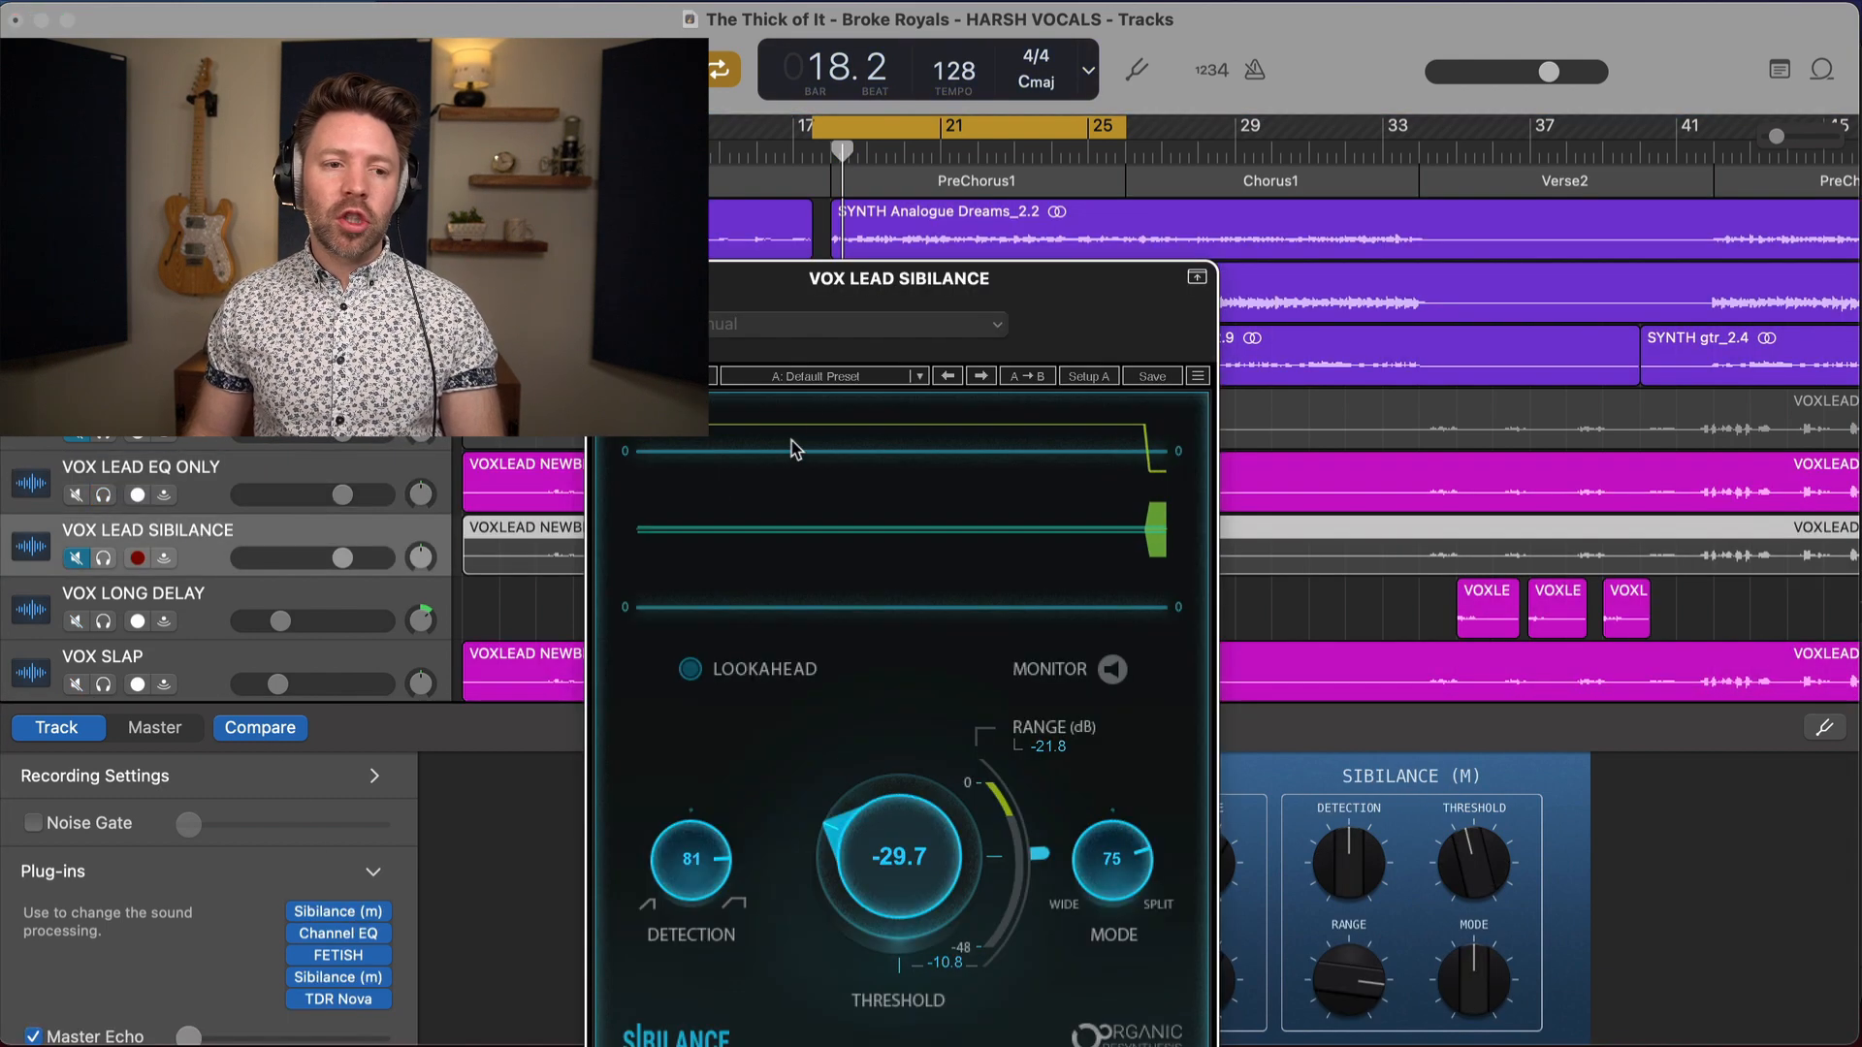
left_click_drag(888, 306, 1286, 155)
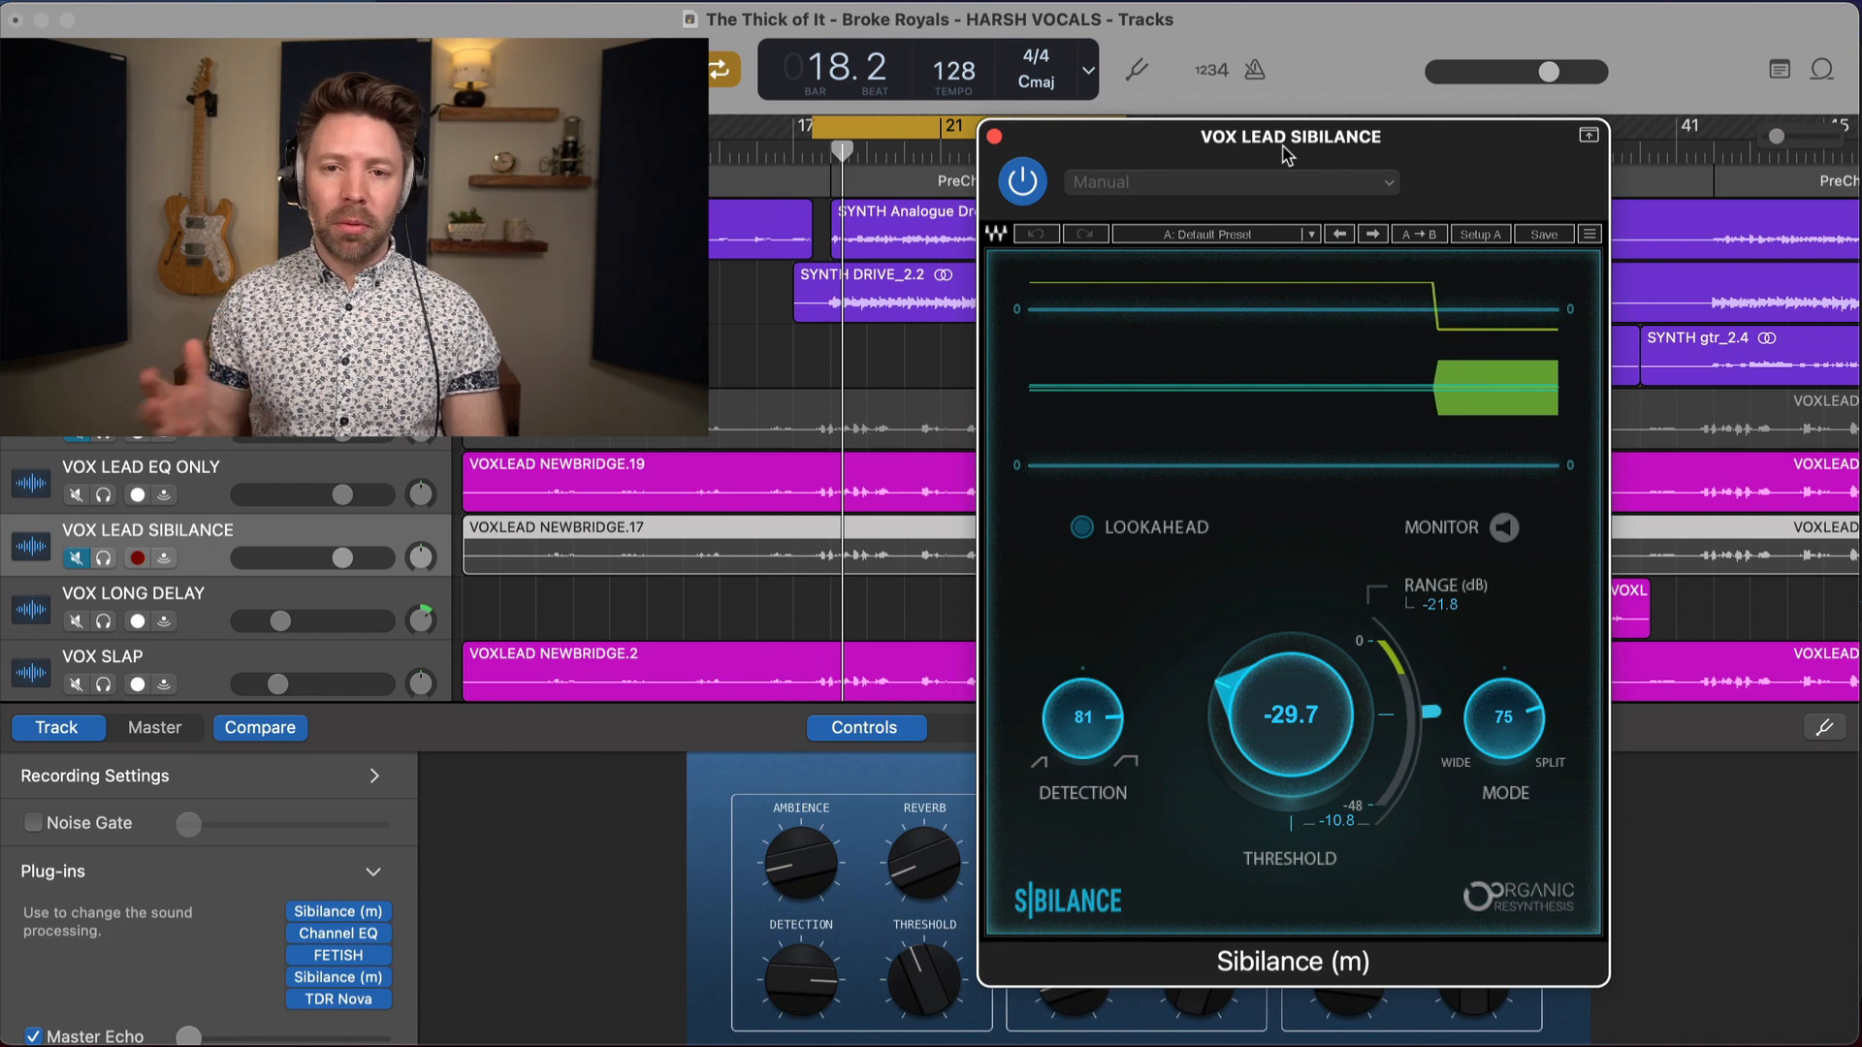
left_click(76, 558)
left_click(76, 497)
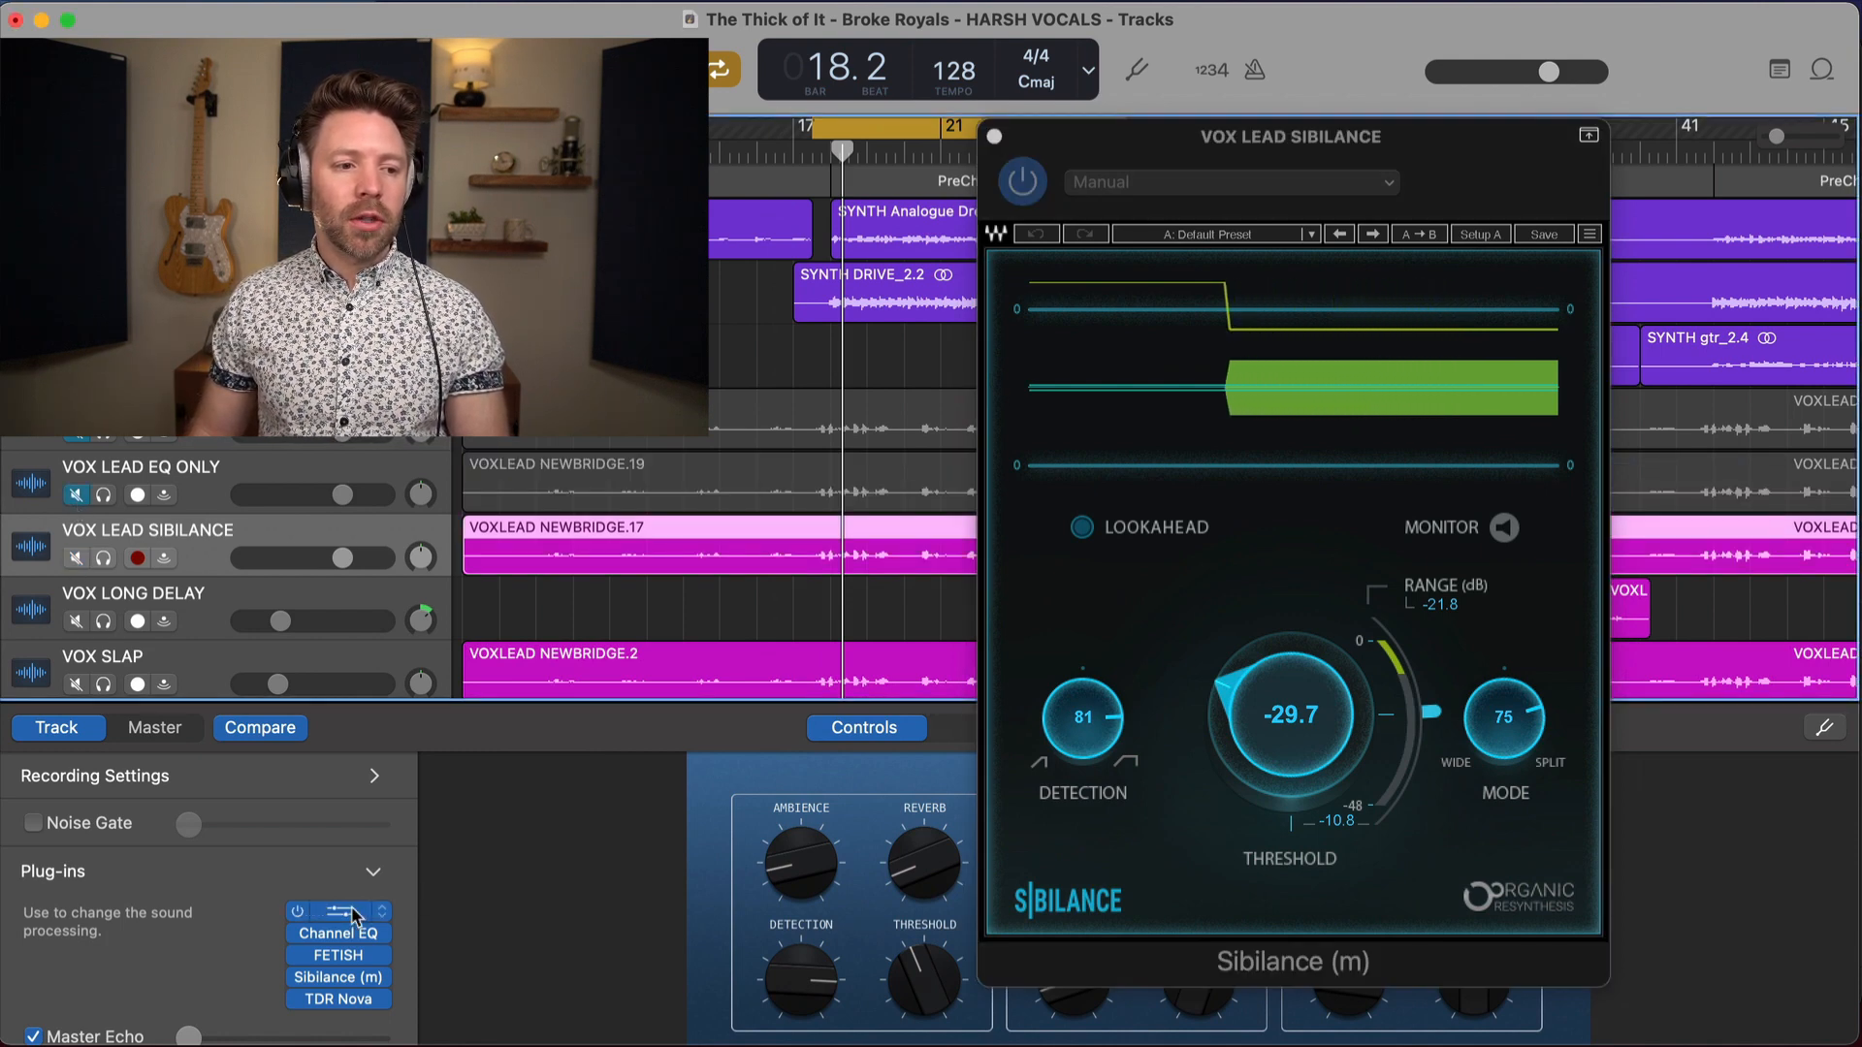
Open the second Sibilance (m) instance on VOX LEAD SIBILANCE and play the mix to watch it work
left_click(354, 915)
left_click(345, 916)
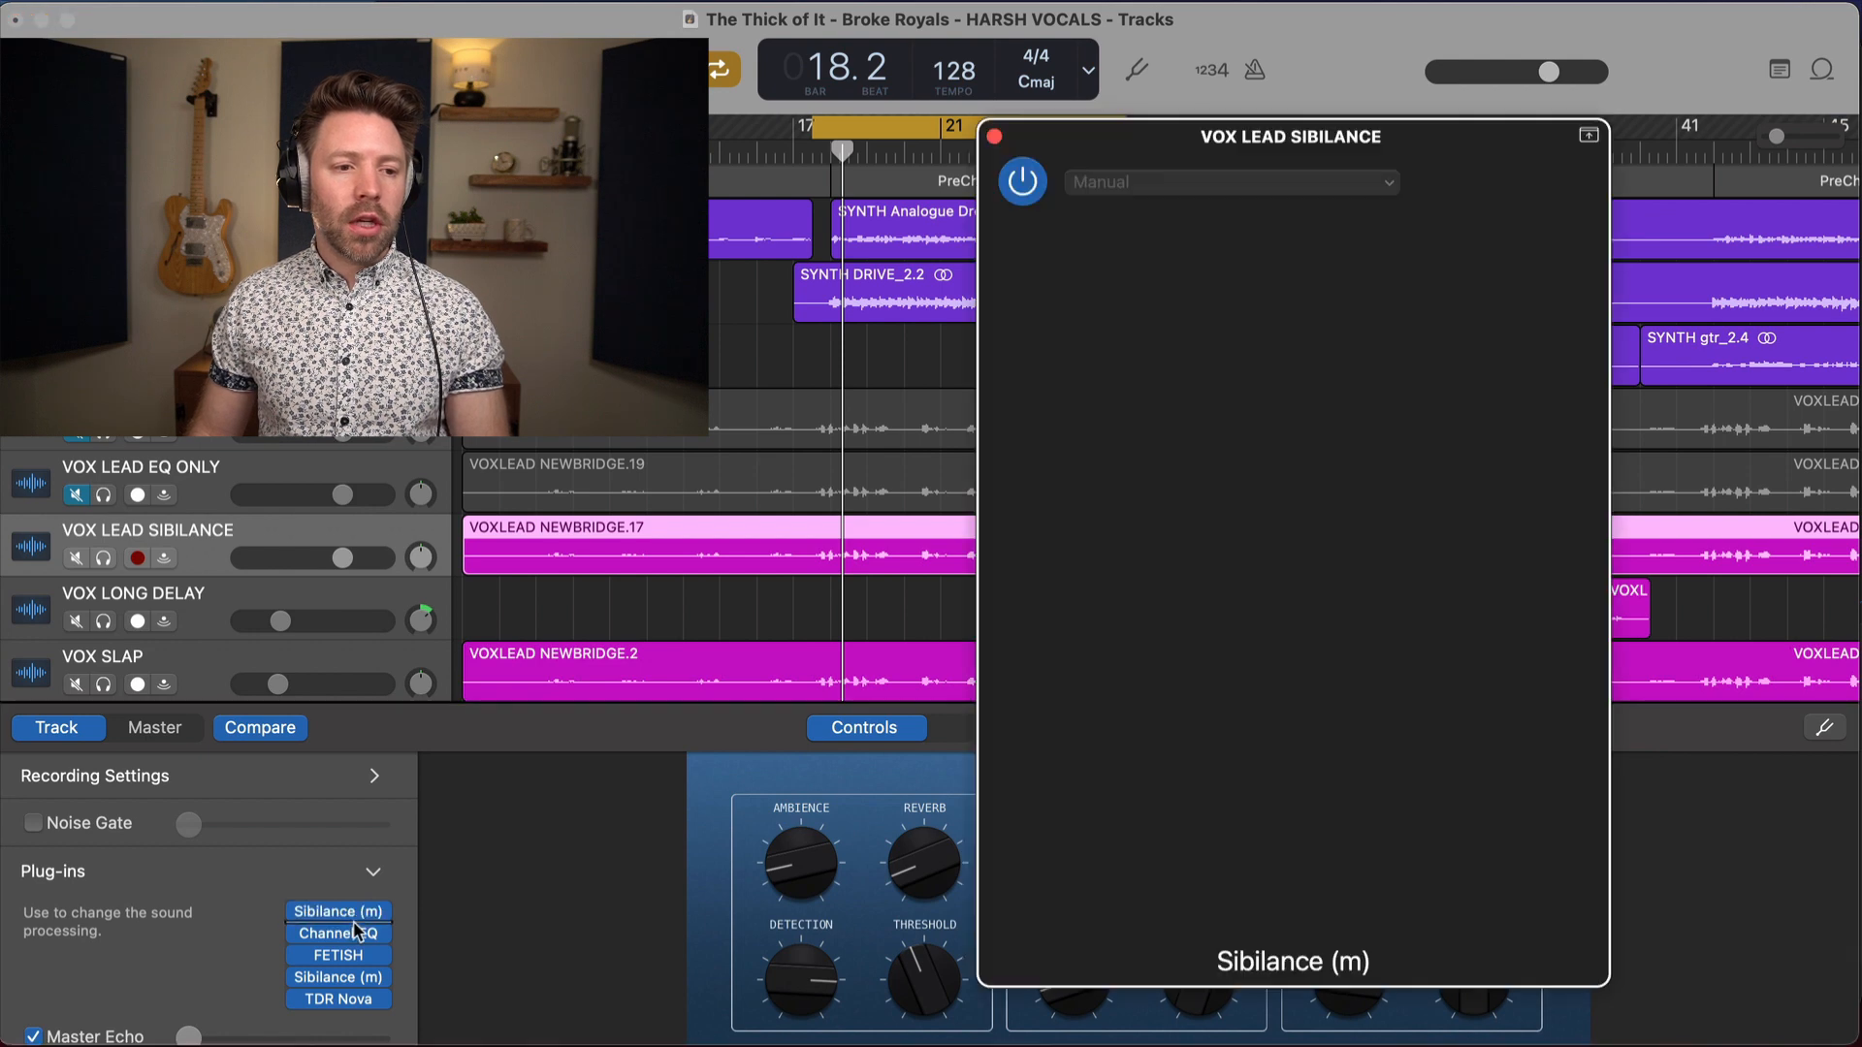
left_click(341, 980)
left_click_drag(341, 979, 346, 917)
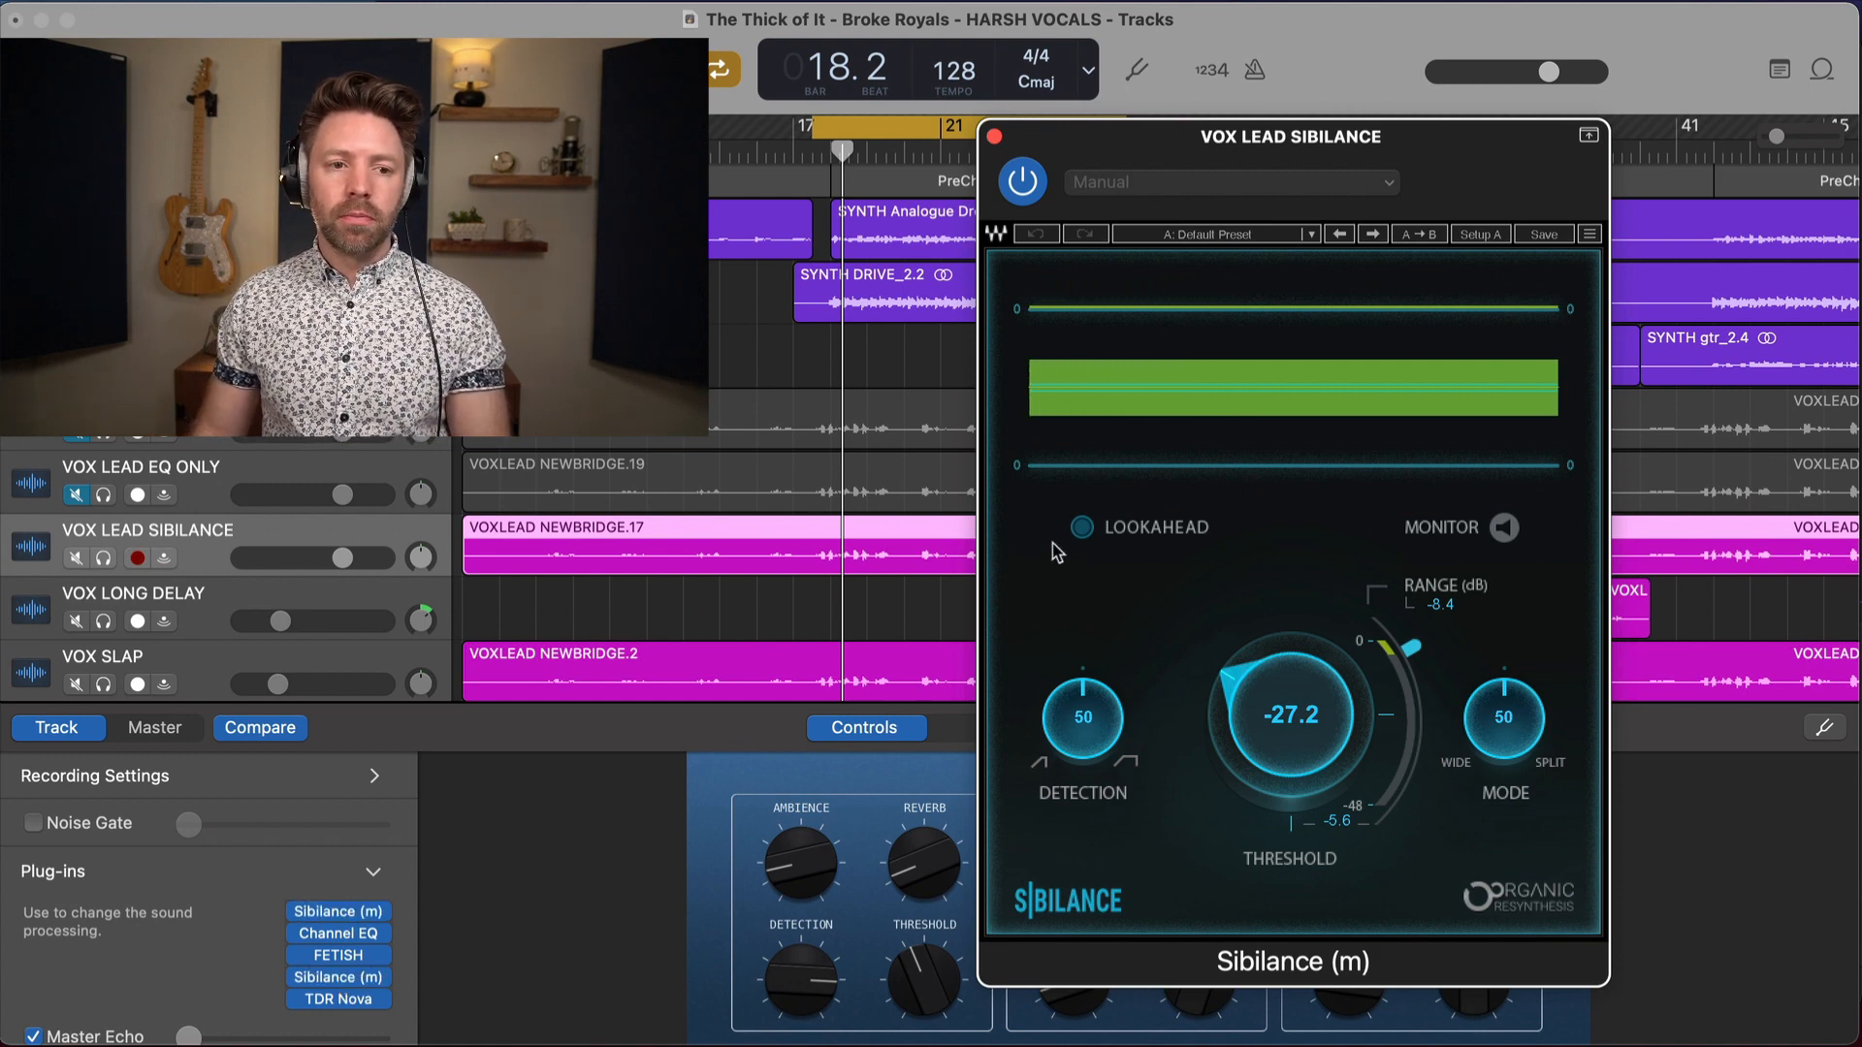
key("space")
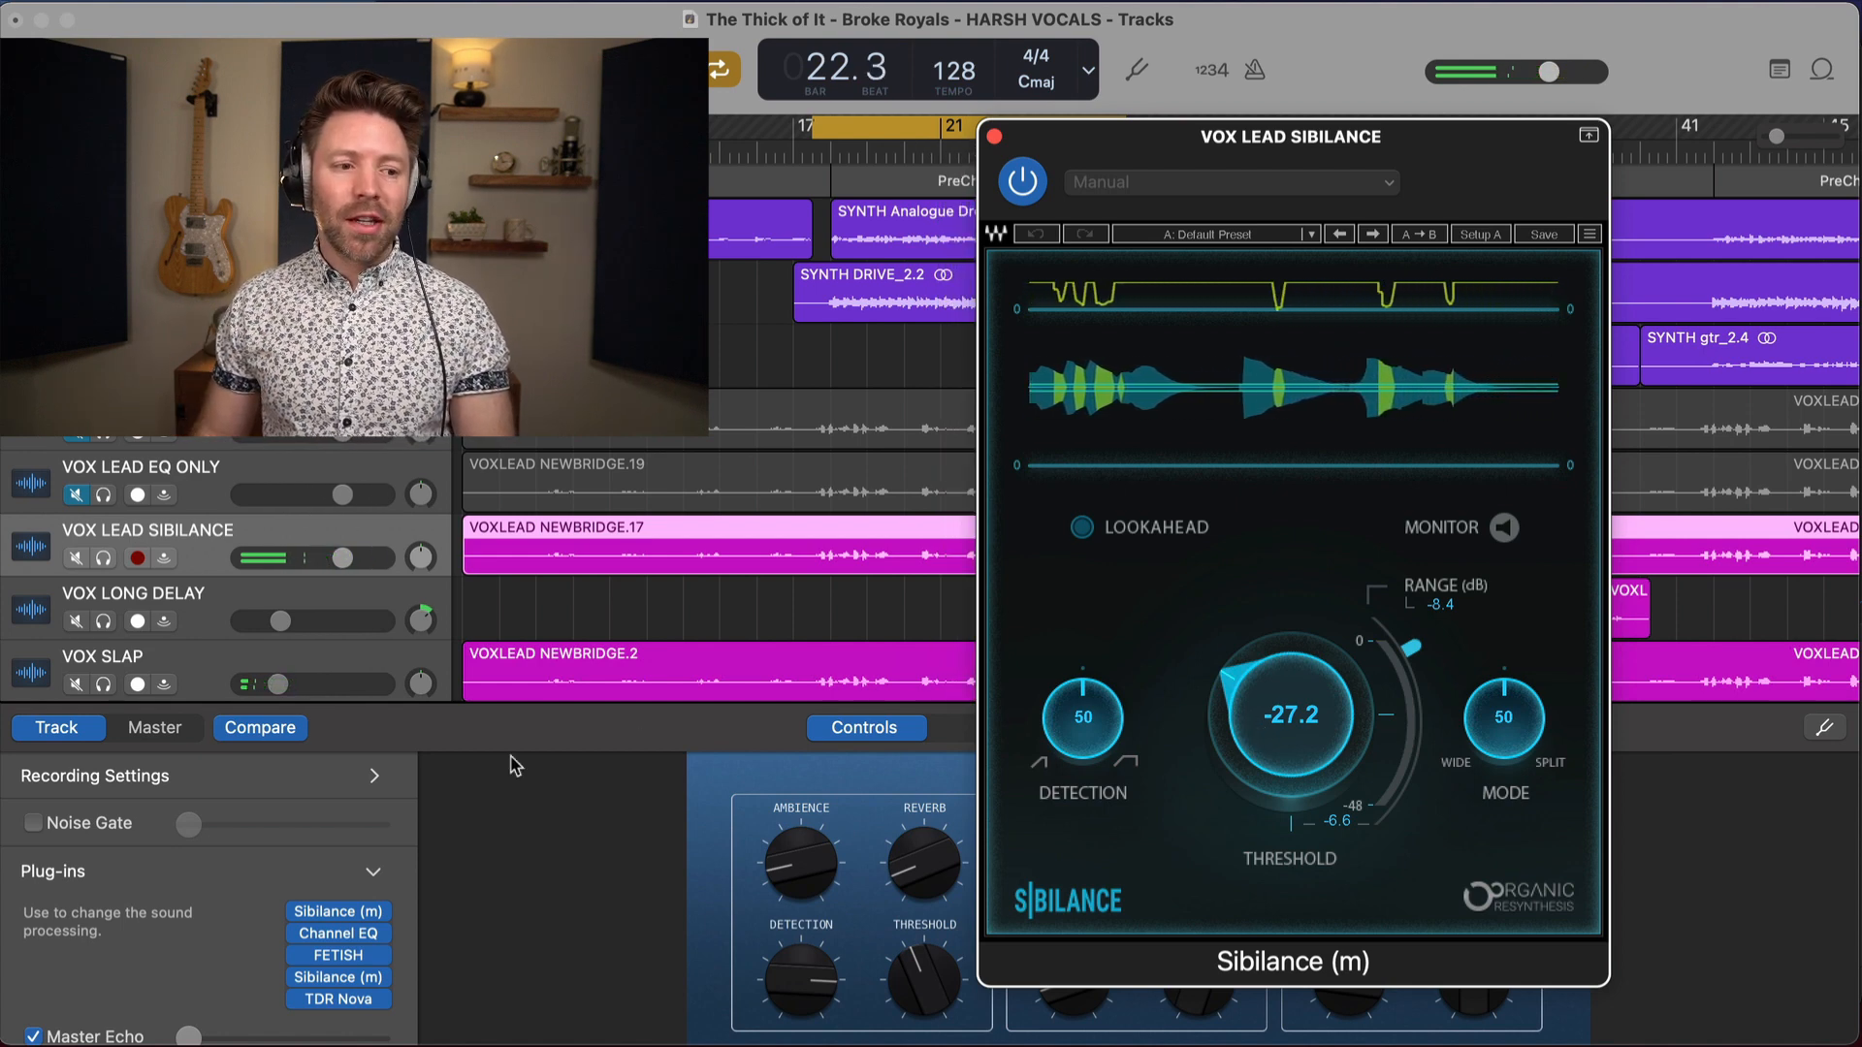
Bypass both existing Sibilance (m) plug-ins and insert a new Sibilance (m) at the start of the chain
mouse_move(303, 915)
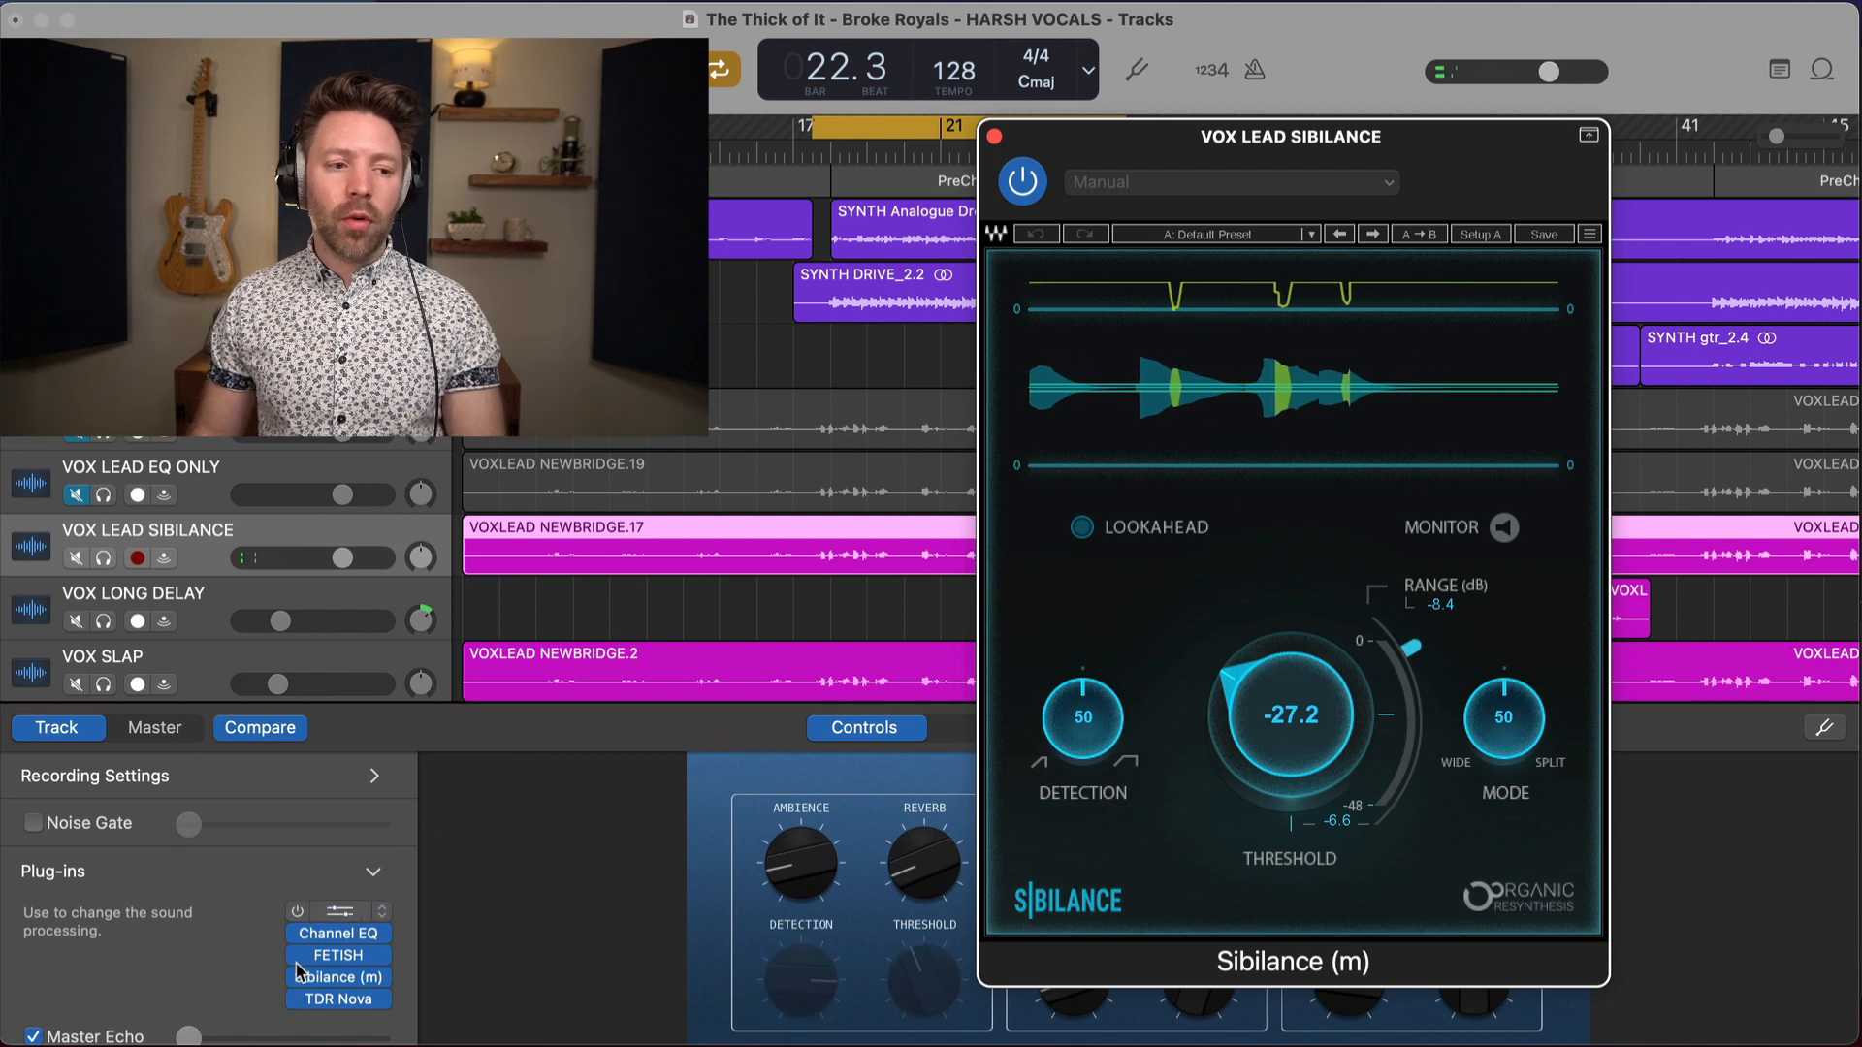
left_click(301, 912)
left_click(383, 911)
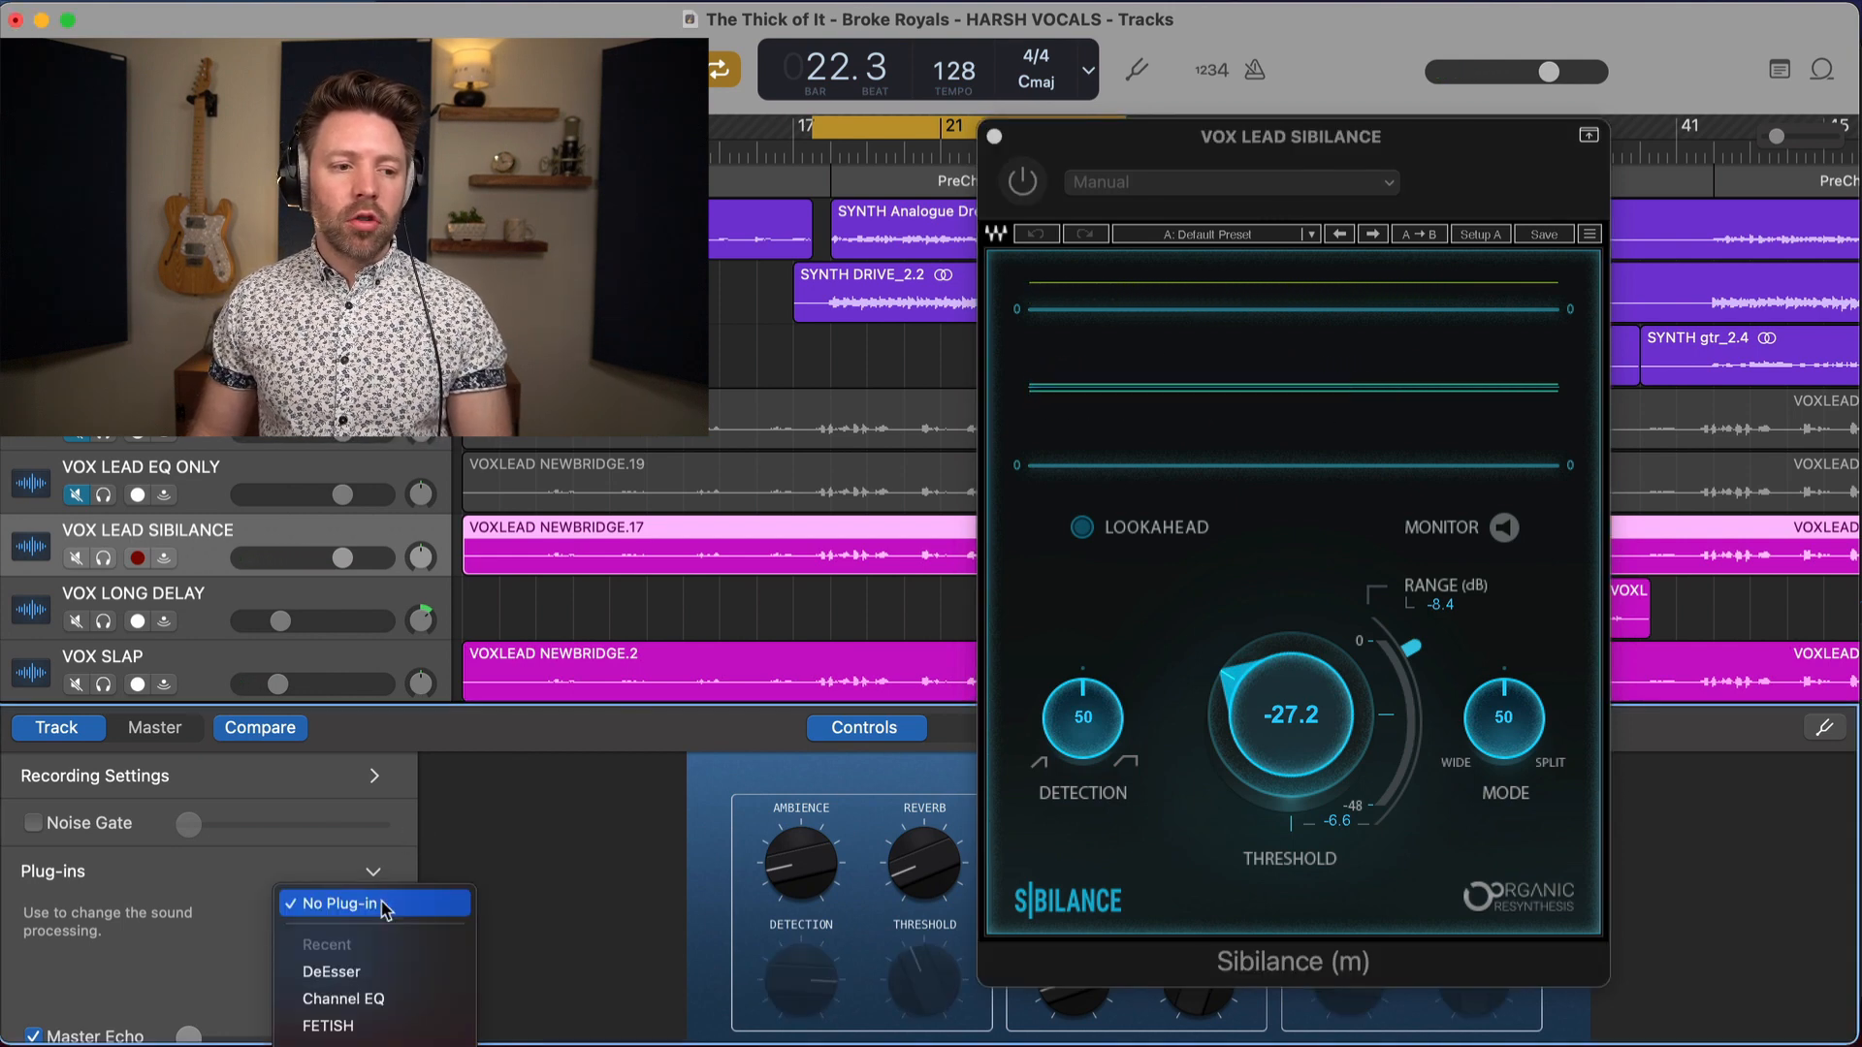
mouse_move(412, 832)
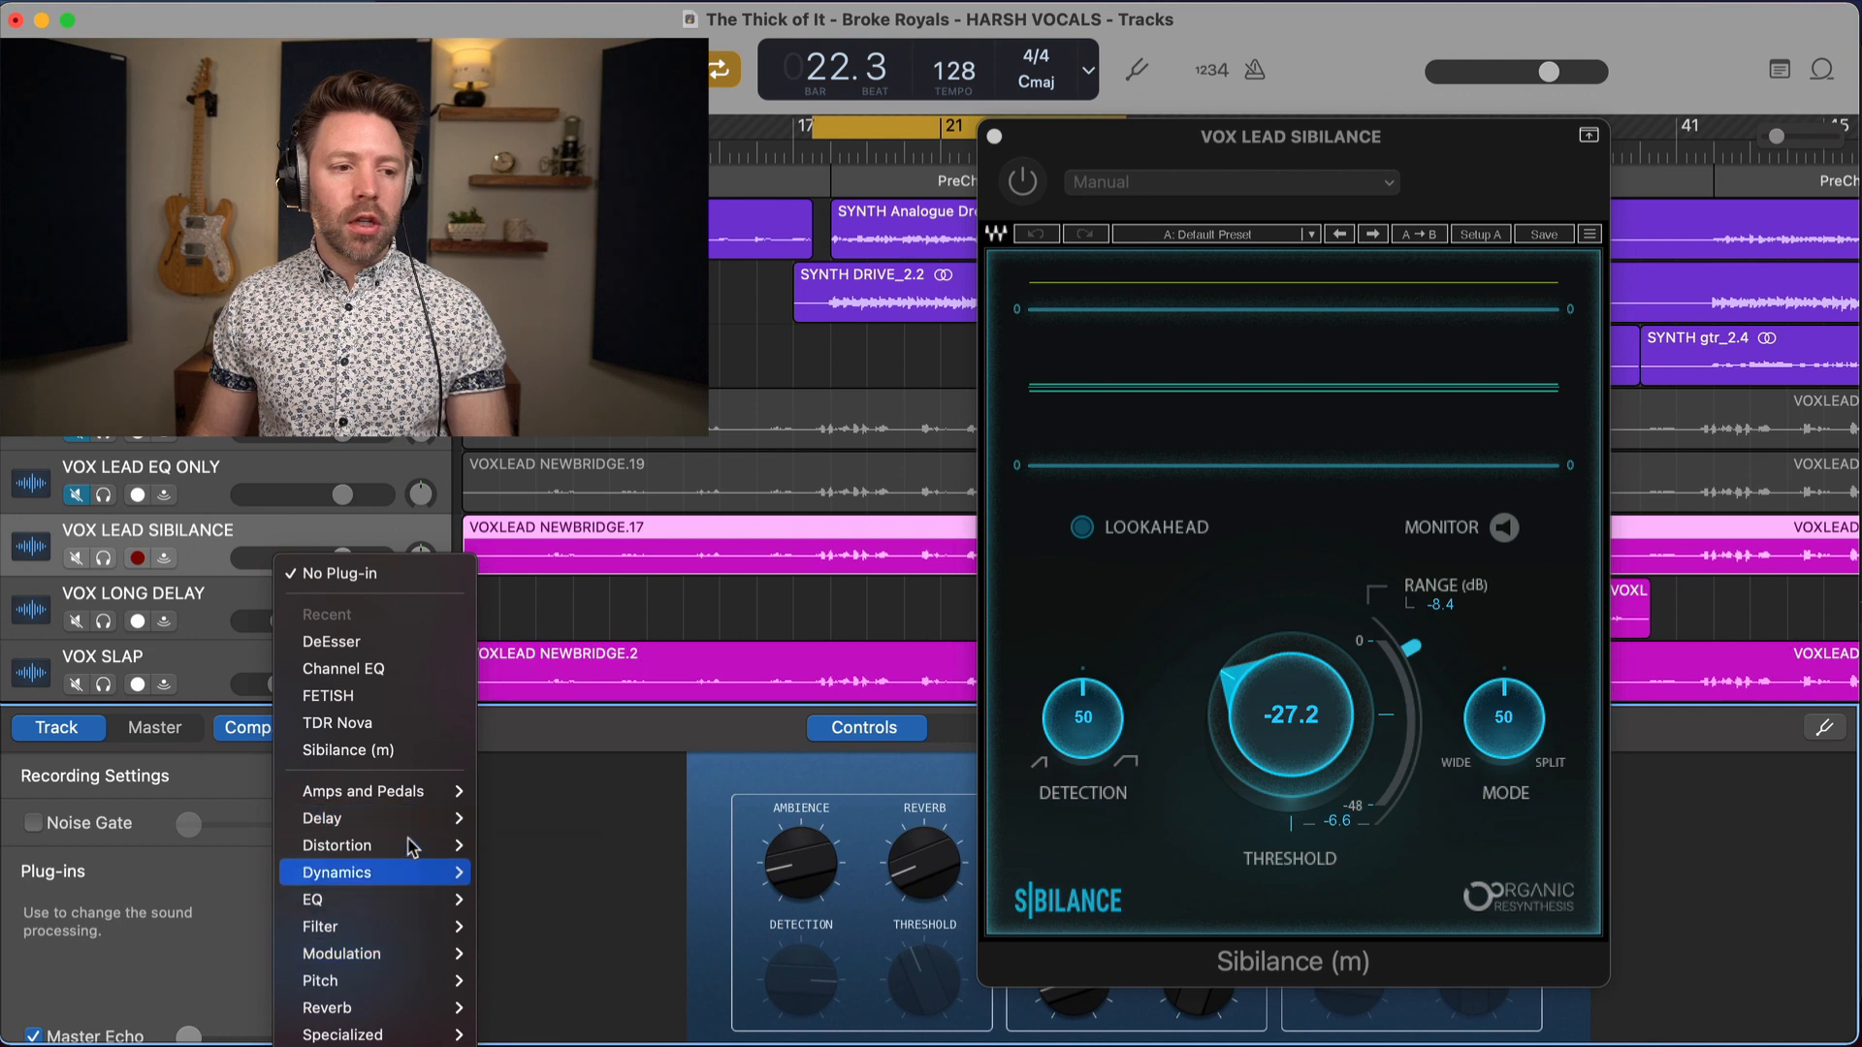
key("Escape")
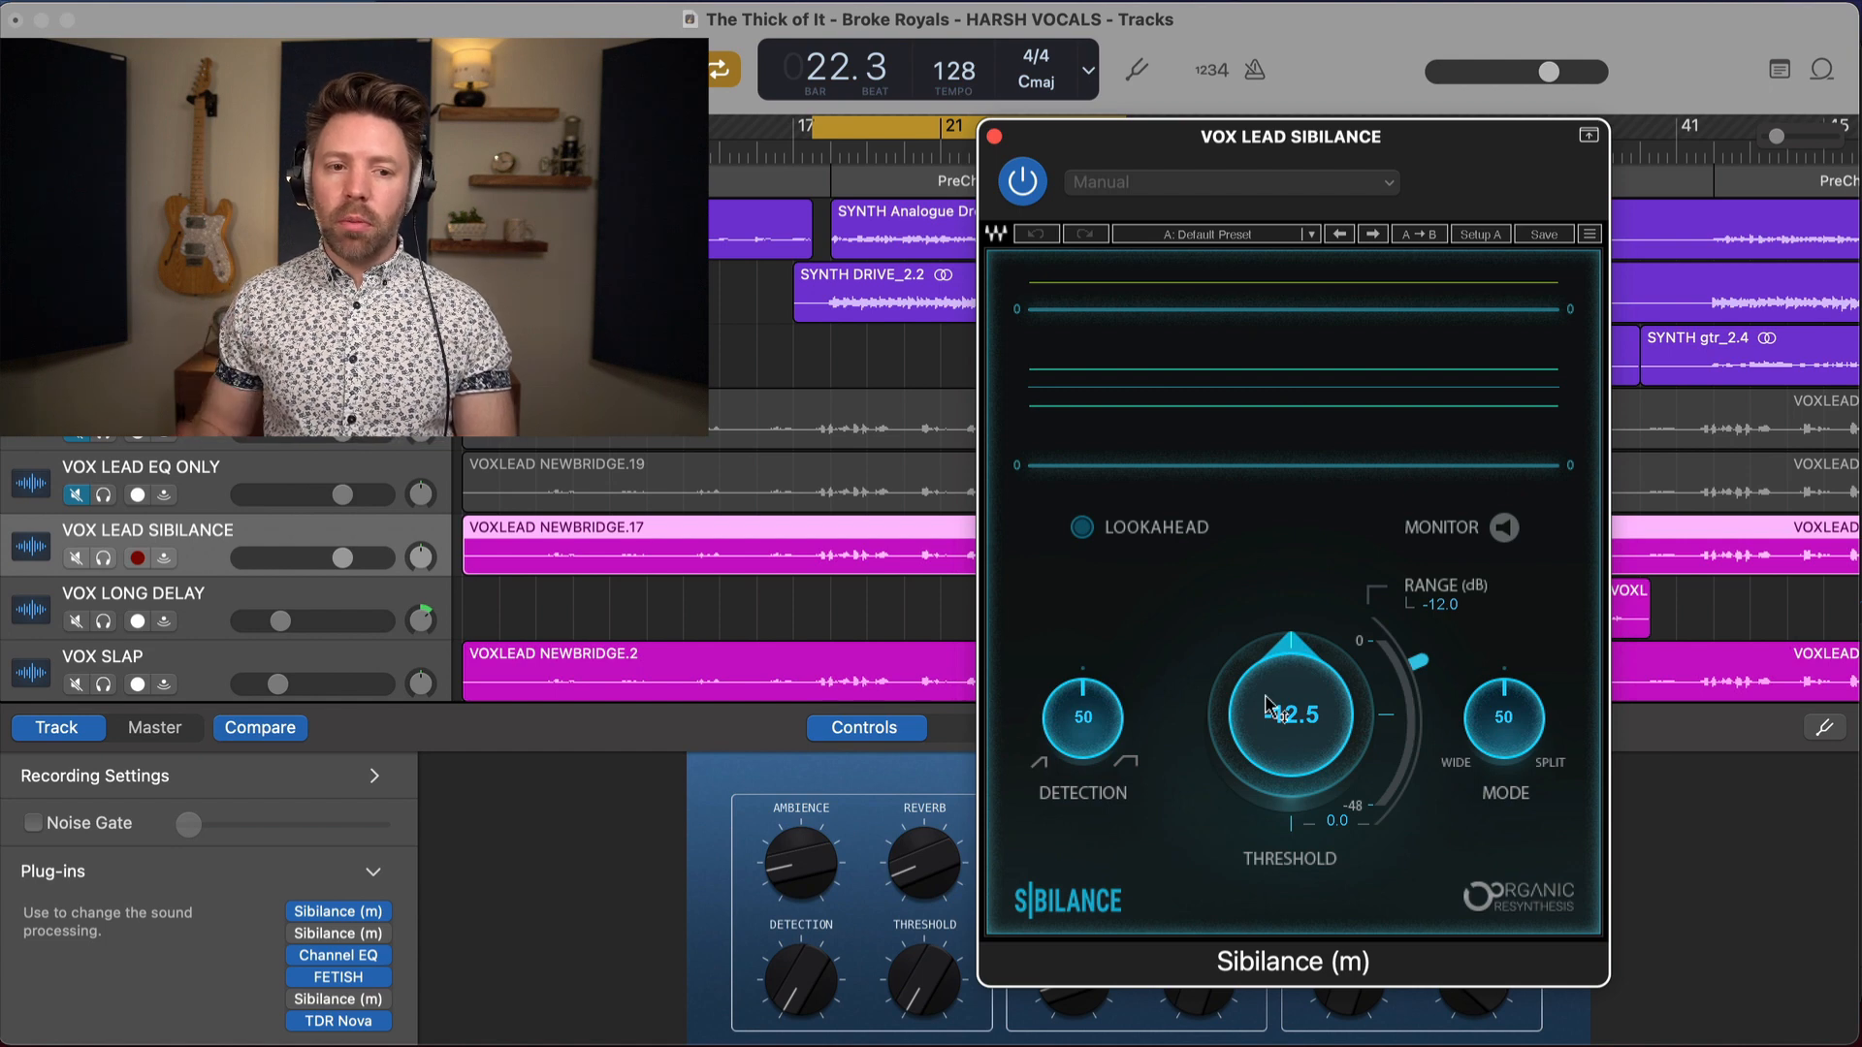
left_click_drag(1309, 148, 1302, 153)
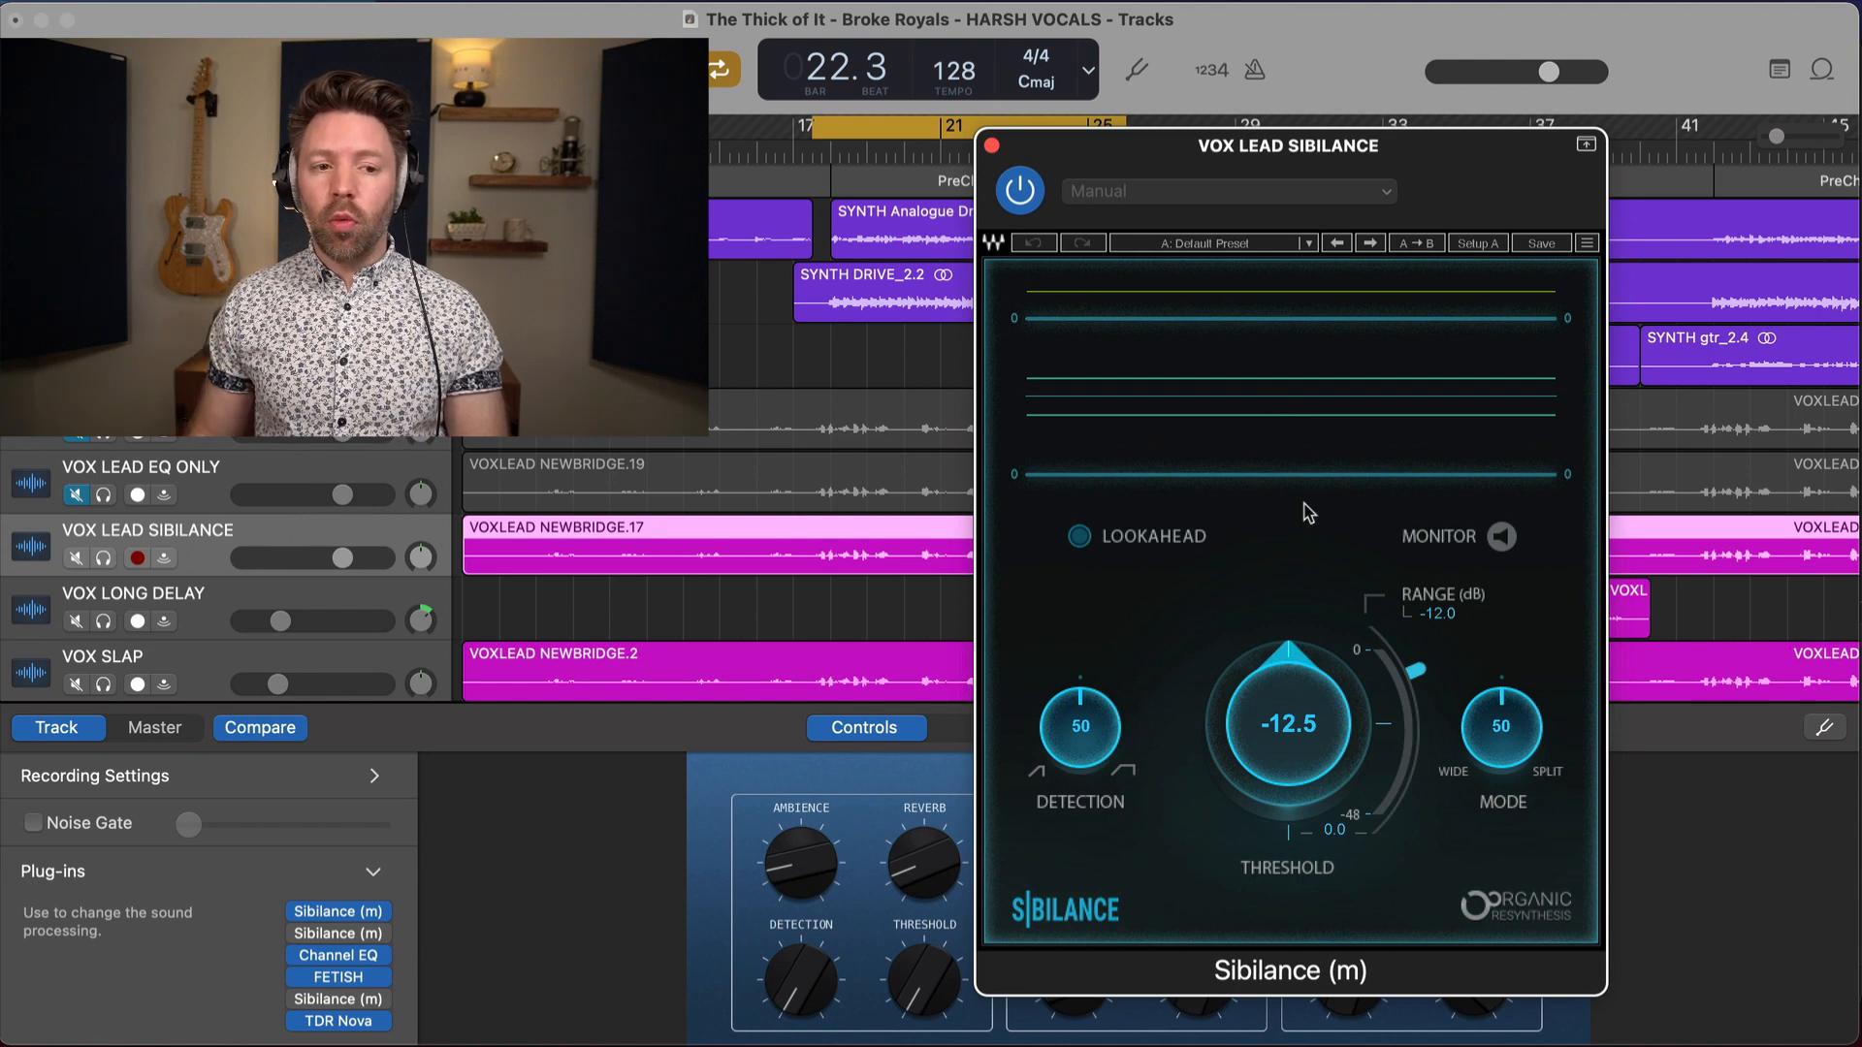
Solo VOX LEAD SIBILANCE and play it with Monitor on to hear only the detected sibilance
key("s")
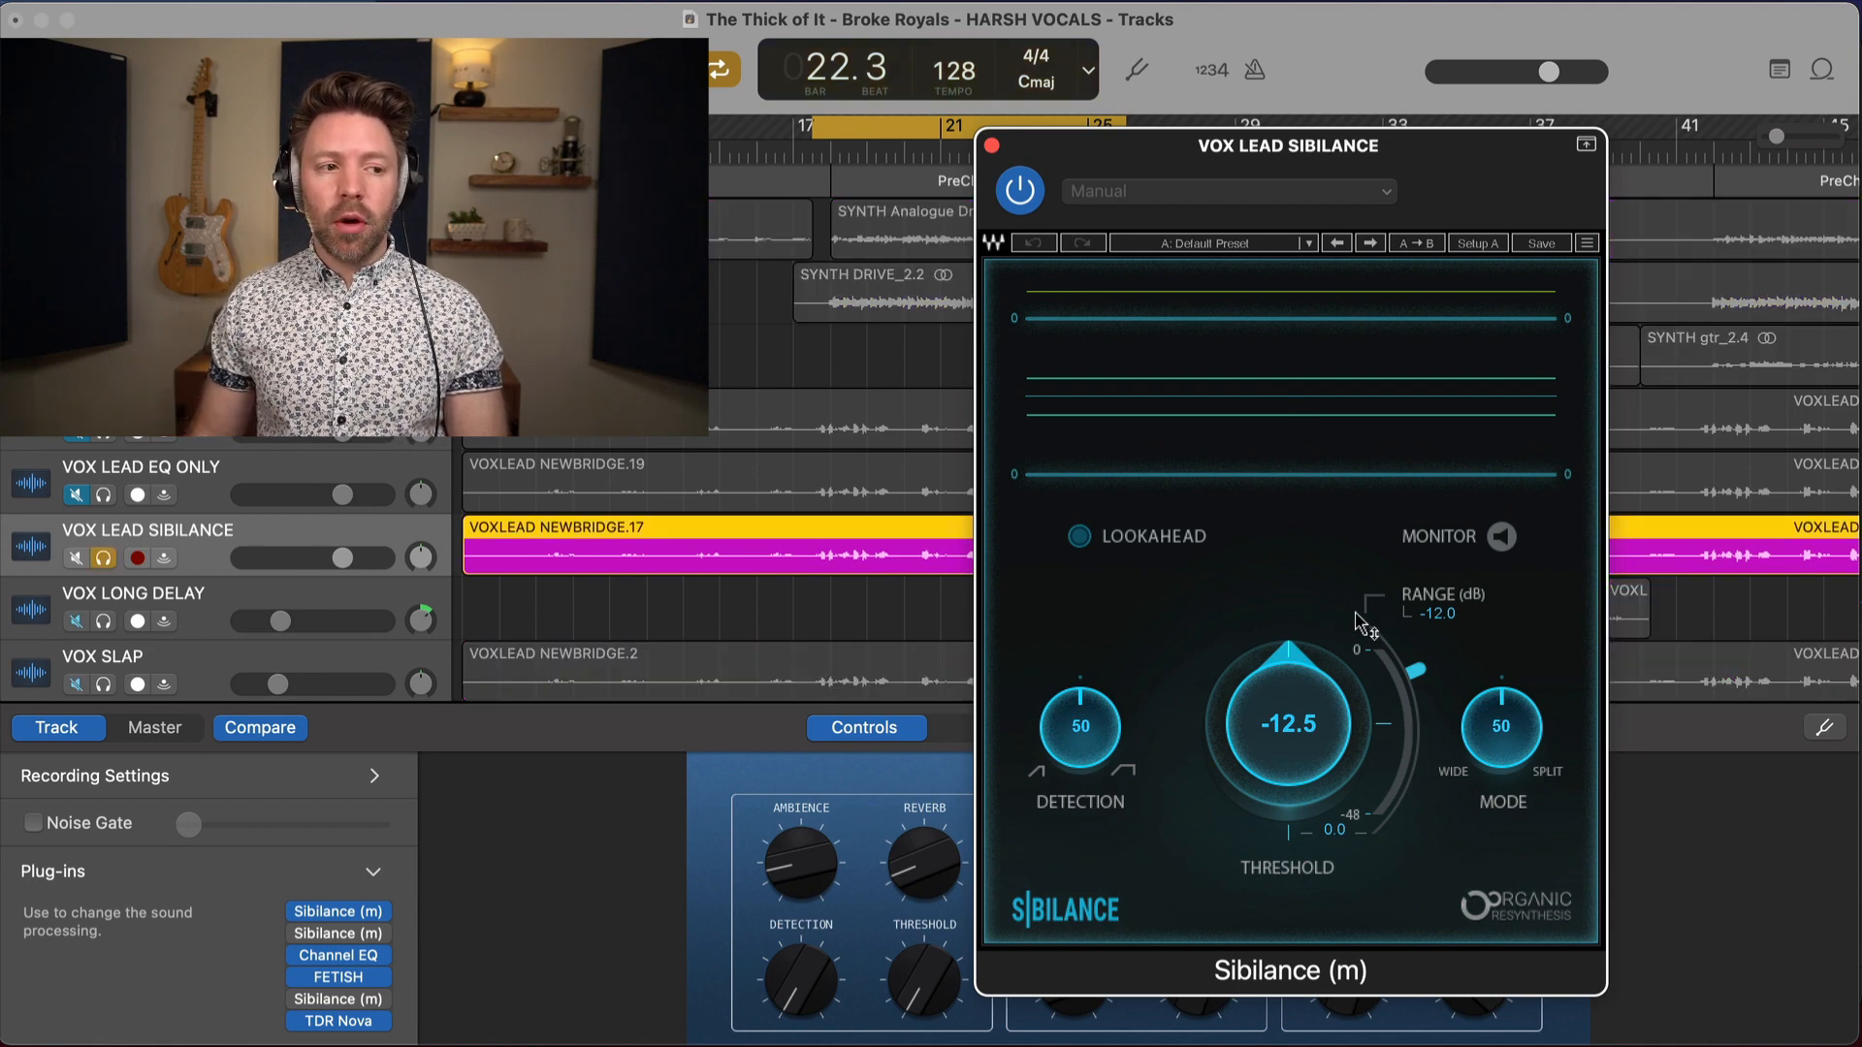
left_click(1501, 536)
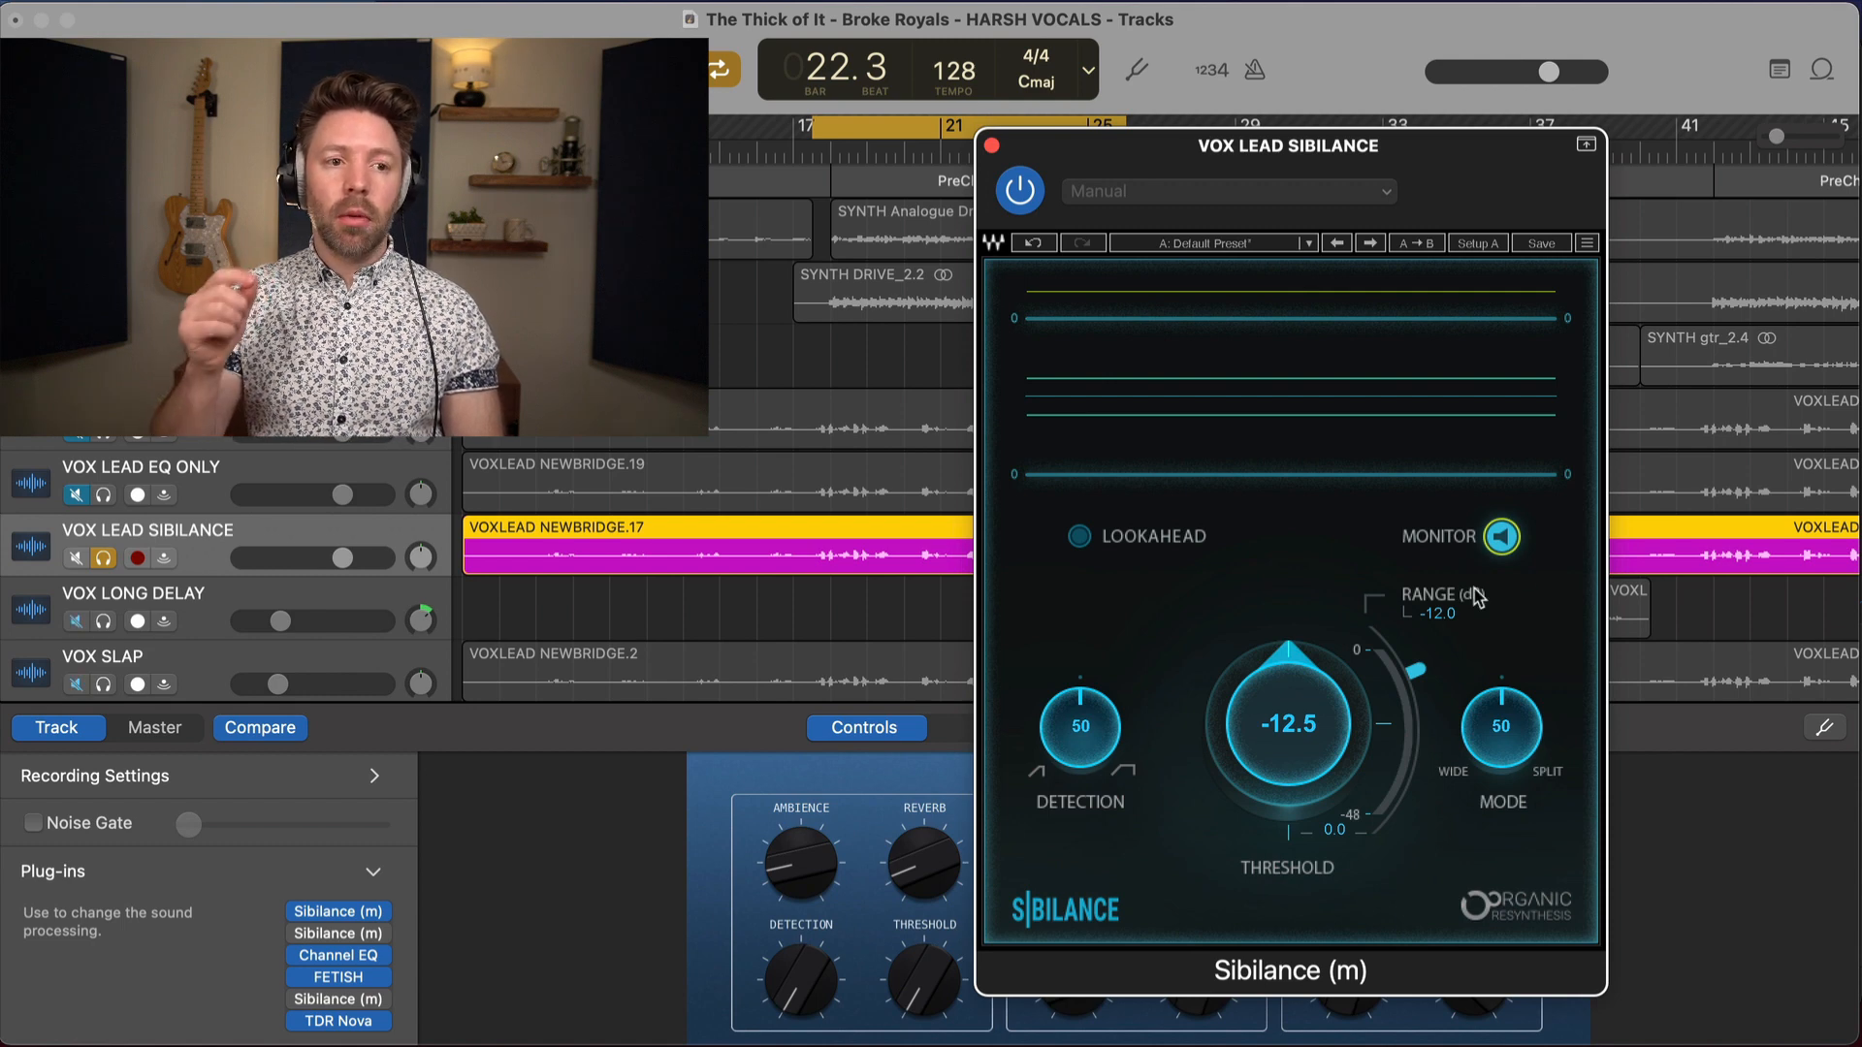
key("space")
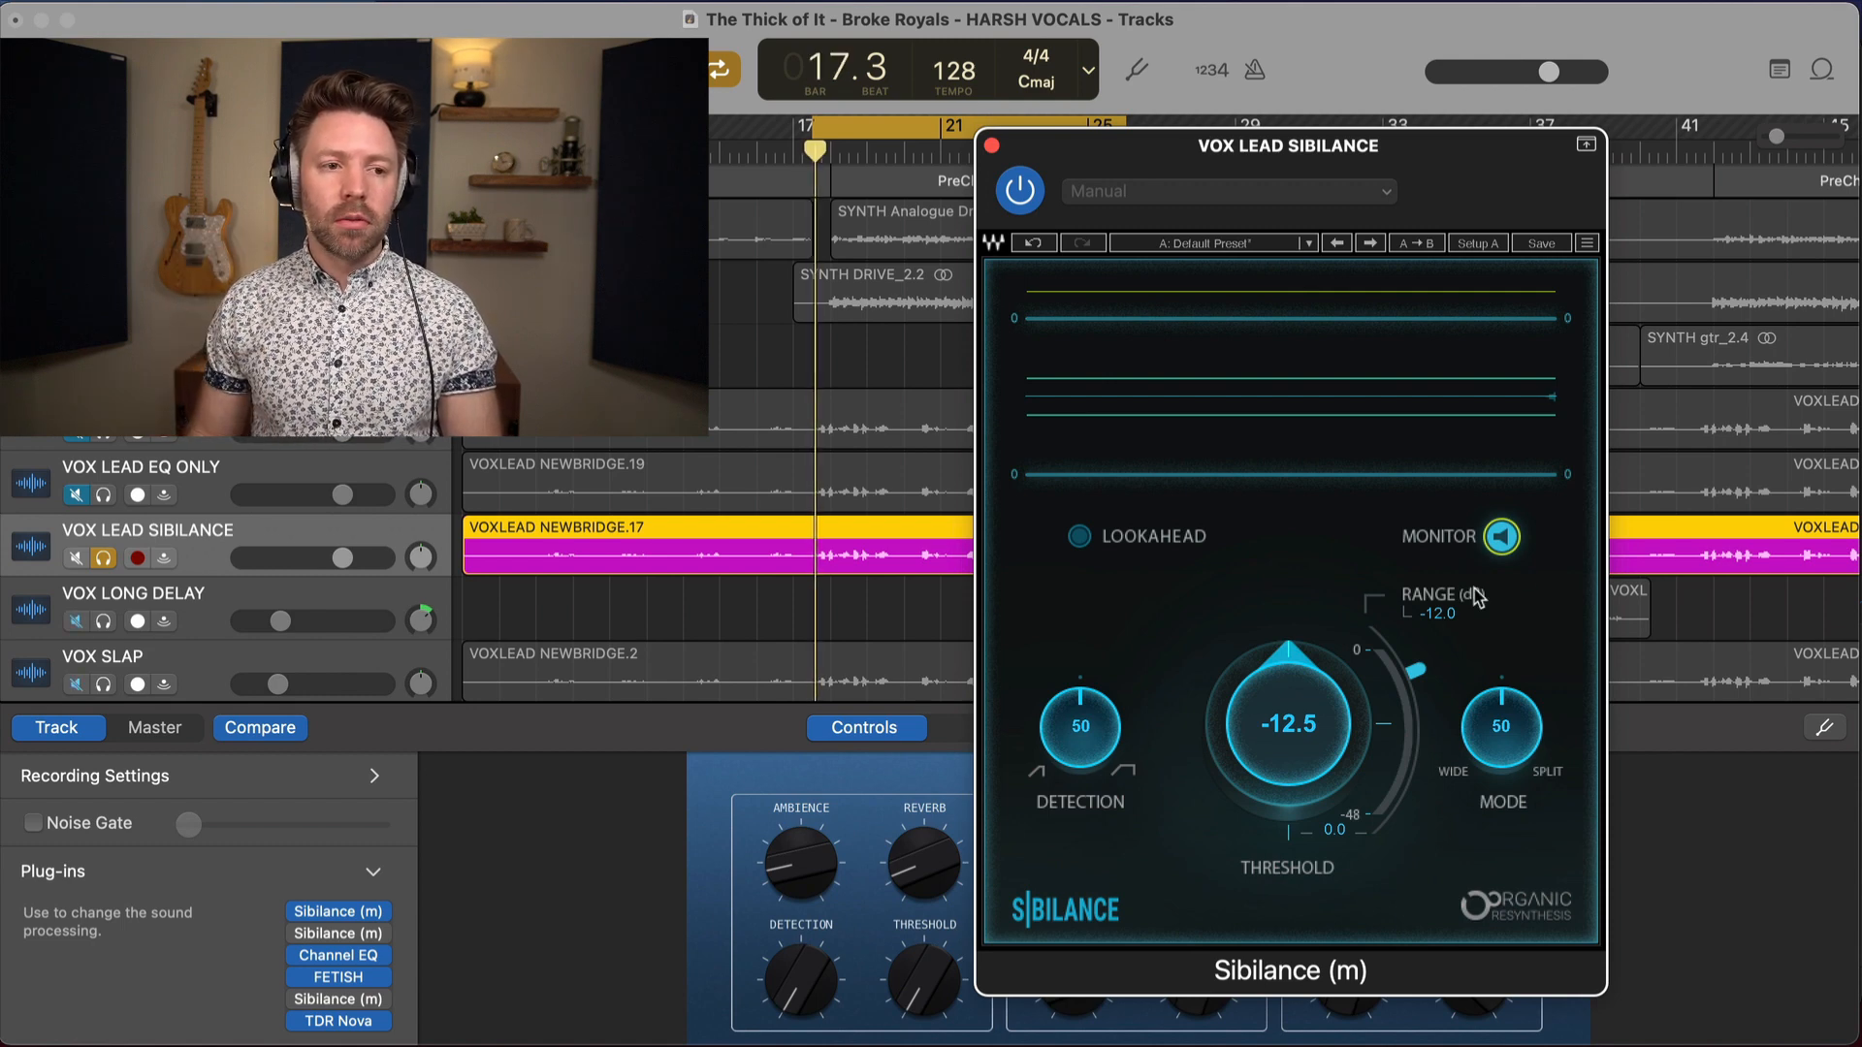
left_click(1501, 539)
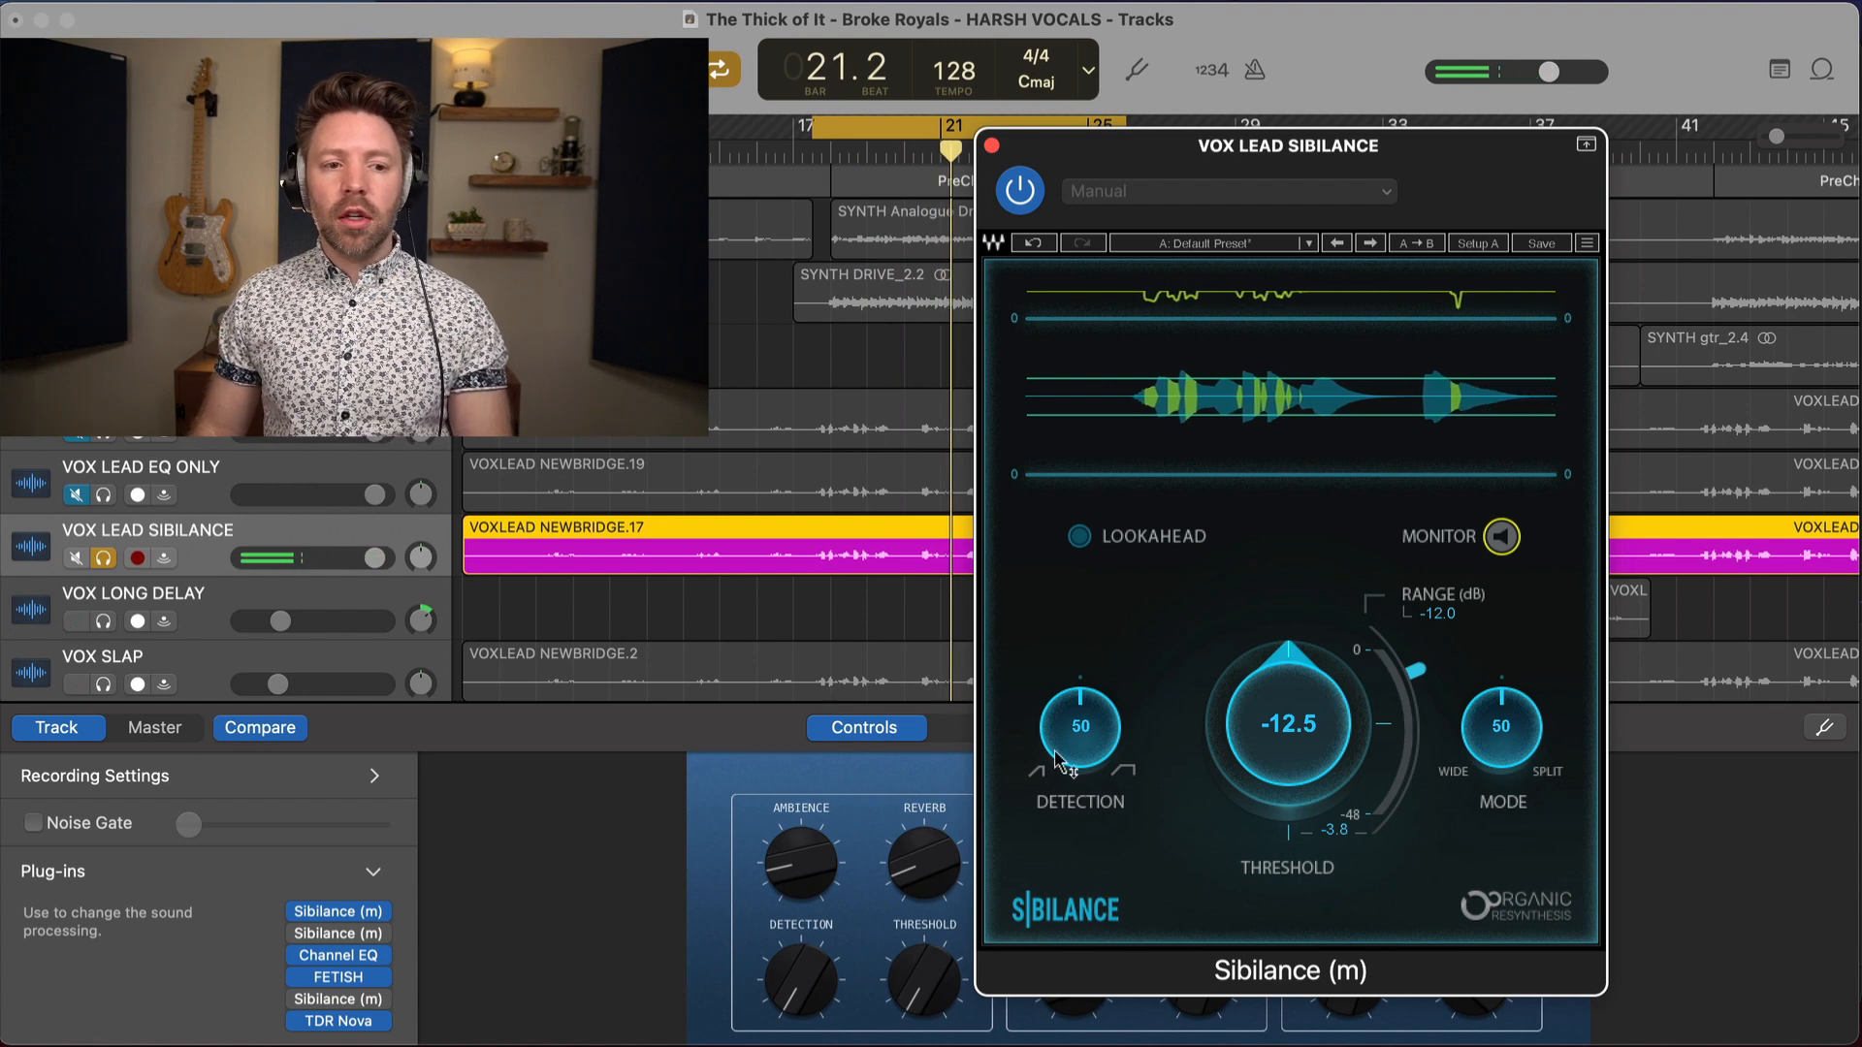
Monitor the detected sibilance while sweeping Detection through 27 and 50, and set it to 69
left_click_drag(1081, 727, 1080, 761)
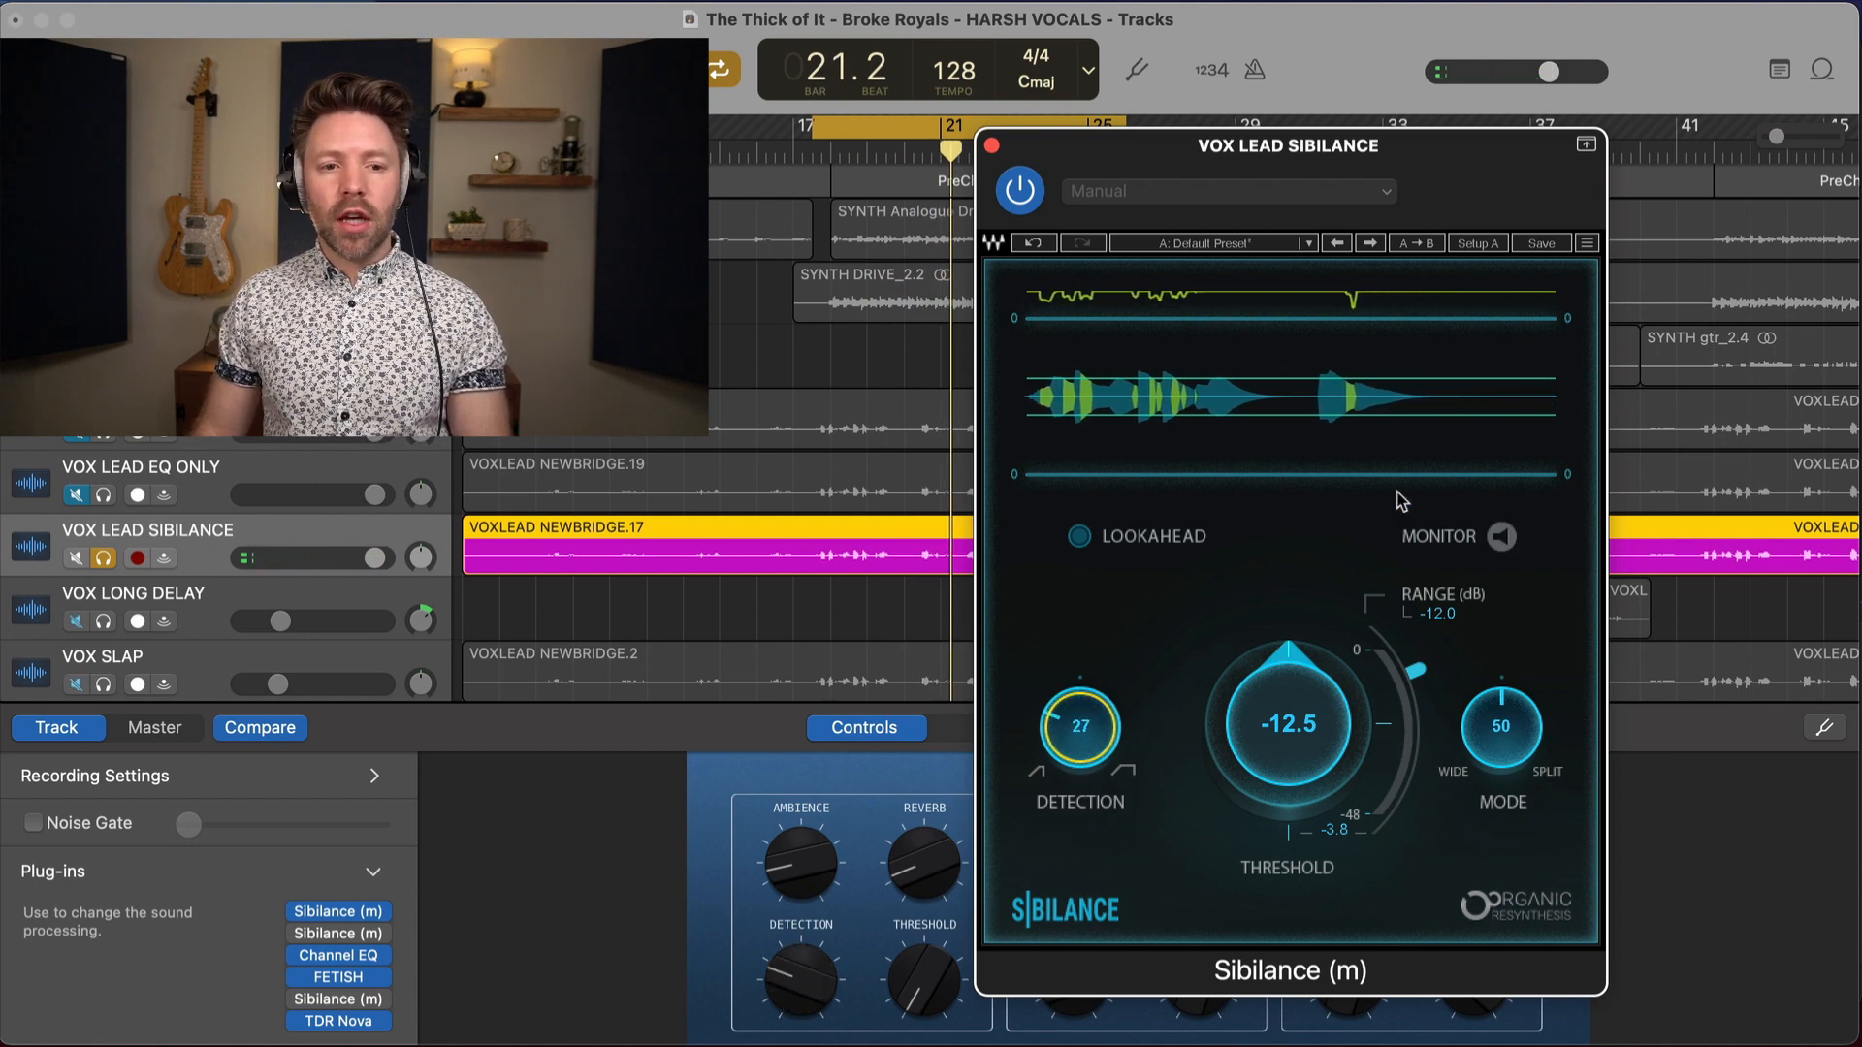
left_click(1502, 536)
left_click_drag(1116, 727, 1088, 701)
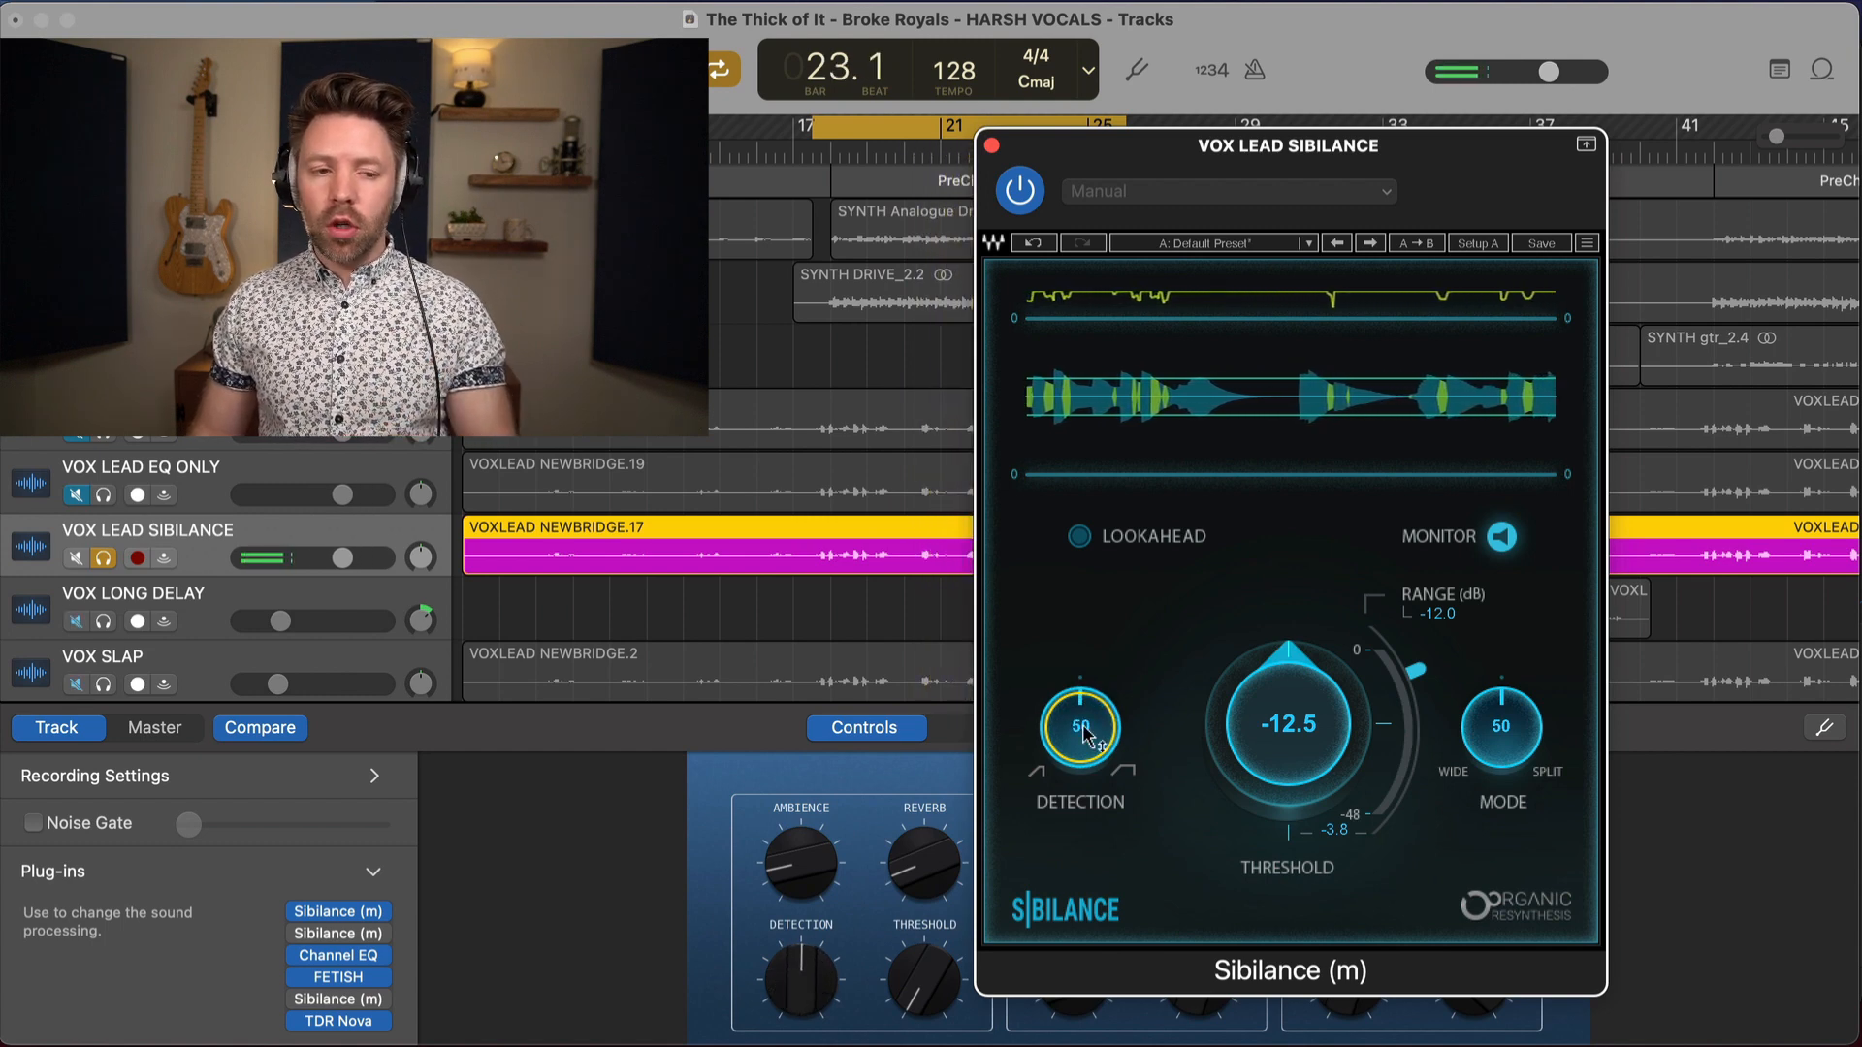
left_click_drag(1088, 701, 1088, 676)
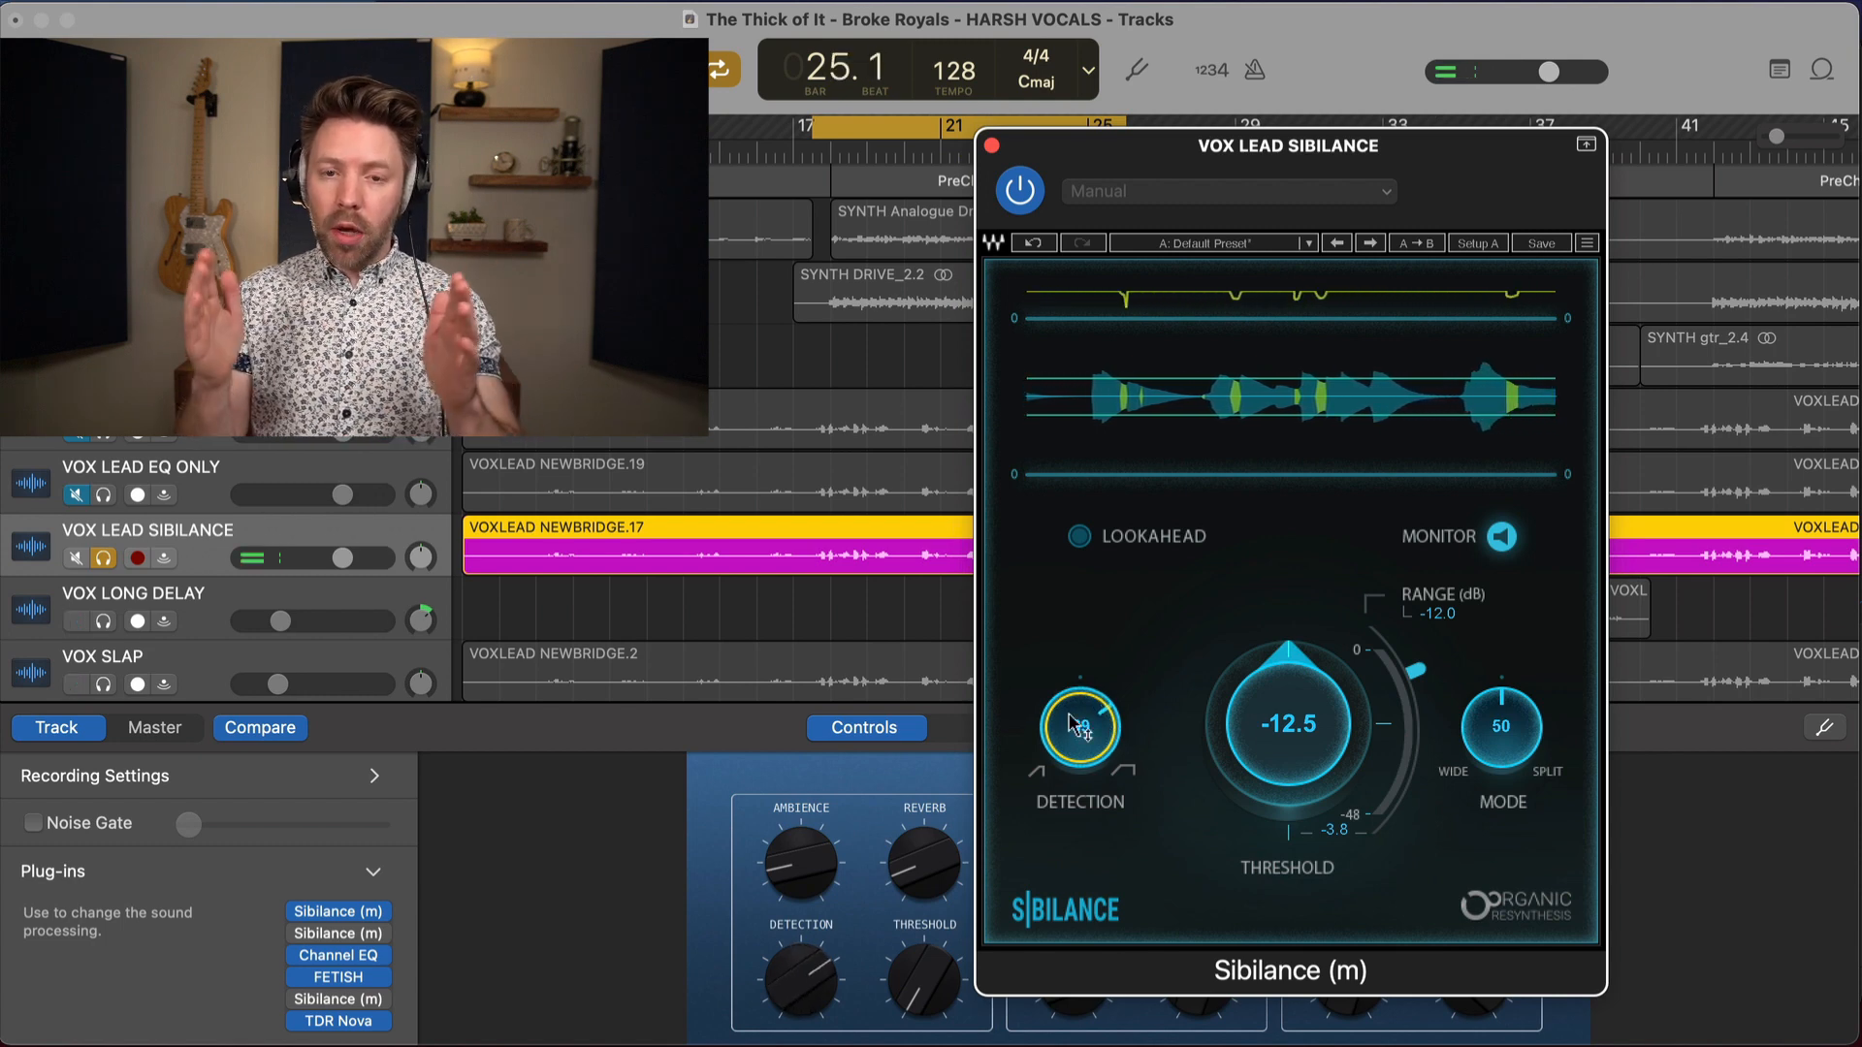
Set the Threshold to -29.4 and Detection to 66 while monitoring the sibilance, and turn Monitor off
left_click_drag(1321, 713, 1321, 852)
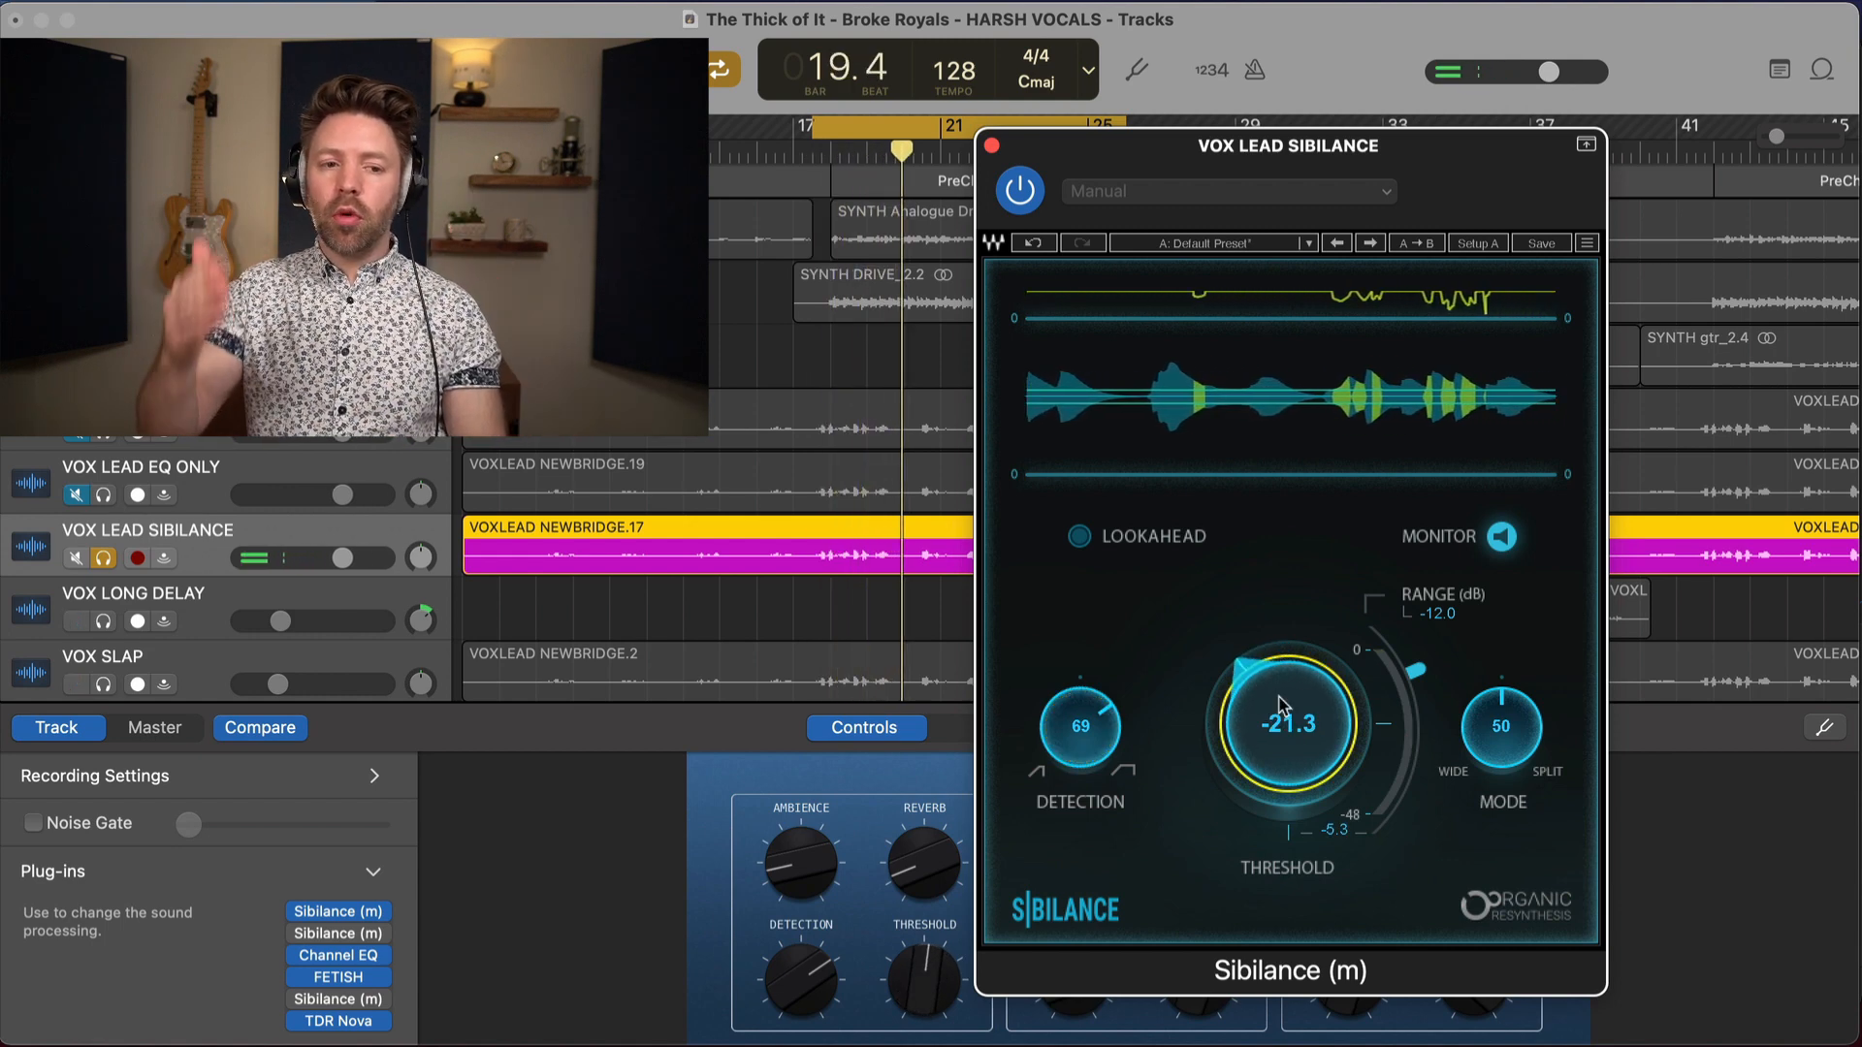
left_click_drag(1282, 705, 1283, 777)
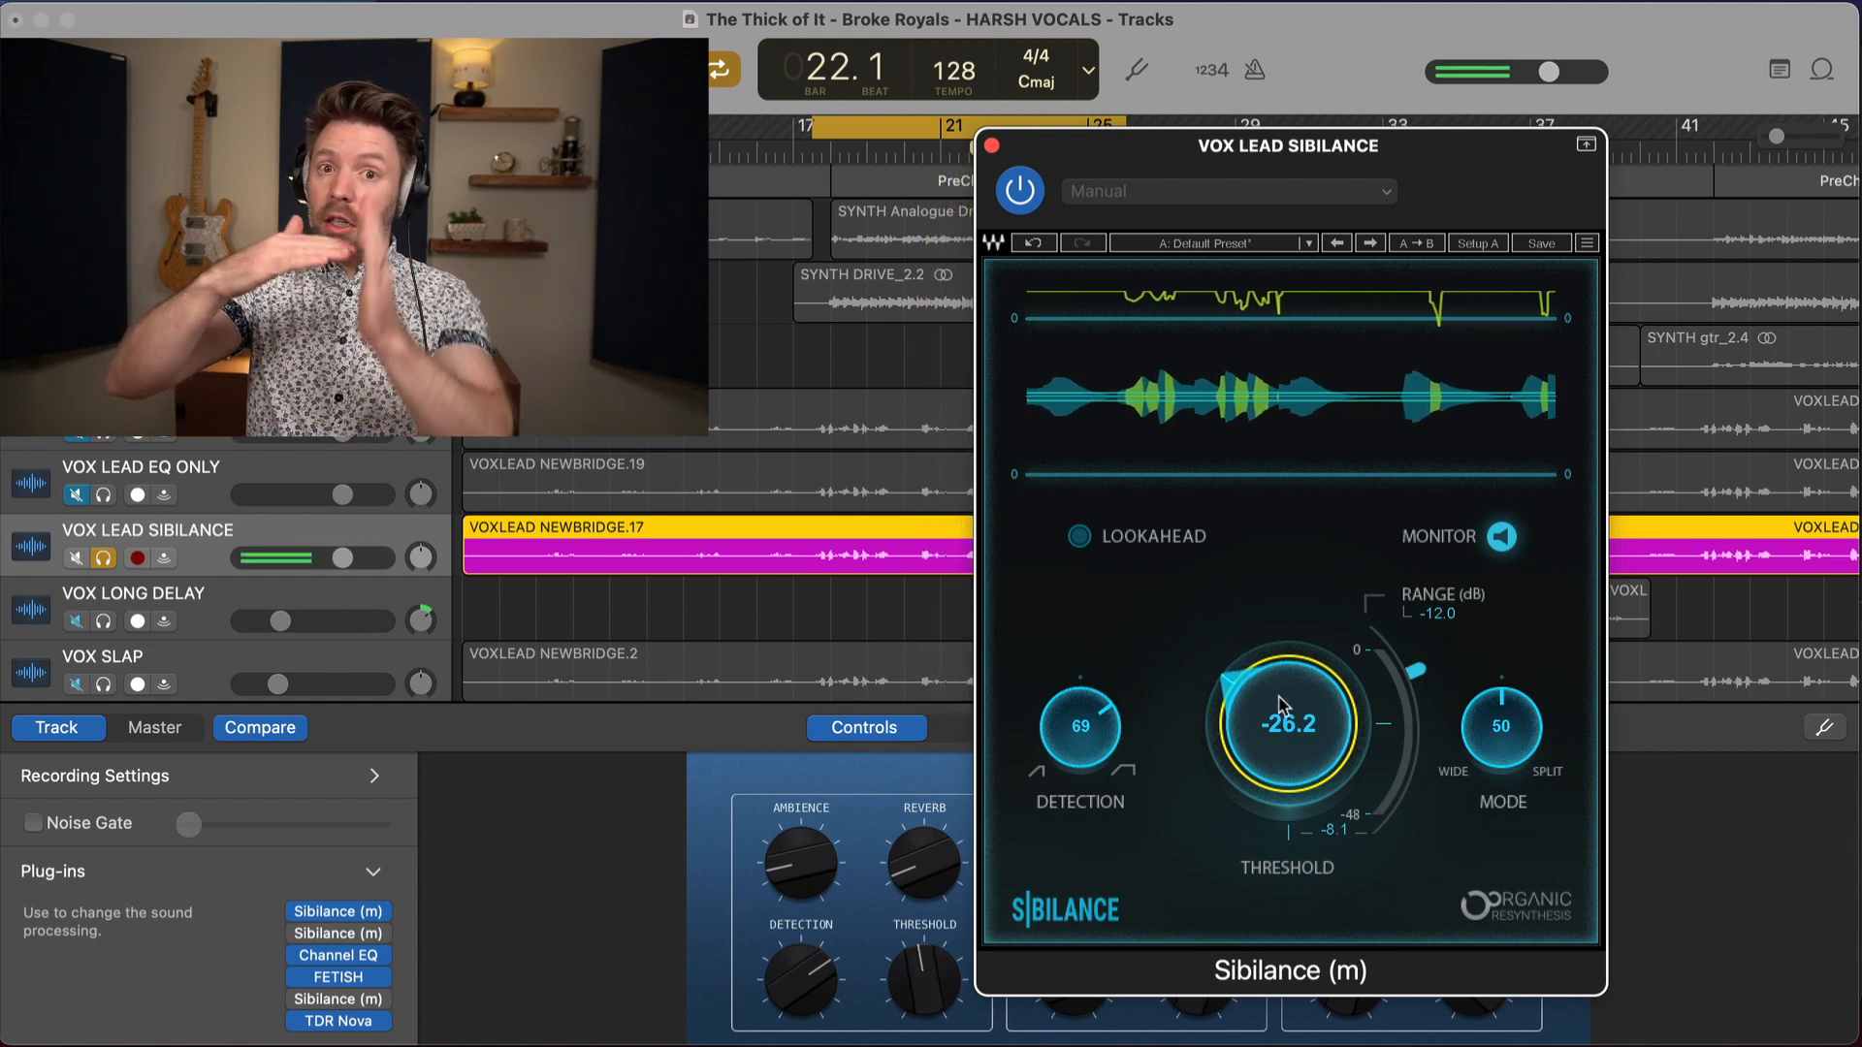
left_click_drag(1283, 705, 1282, 801)
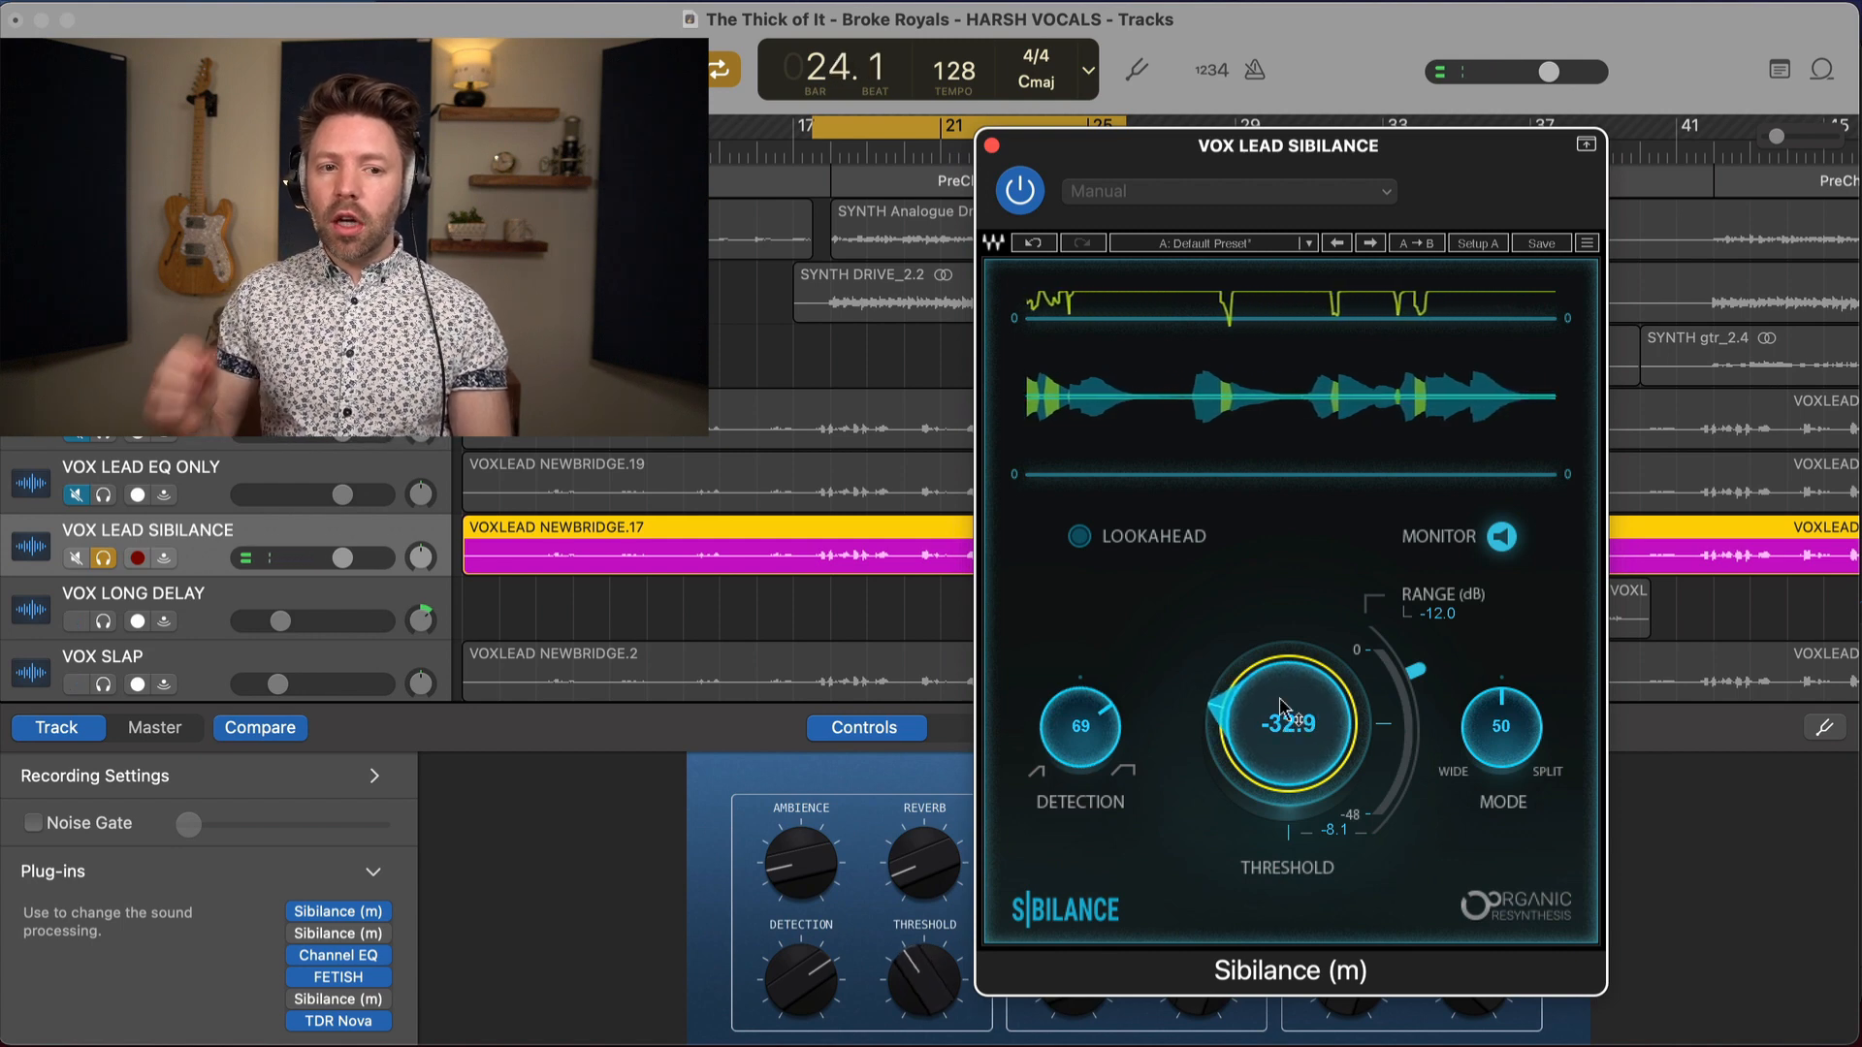
left_click_drag(1283, 705, 1283, 700)
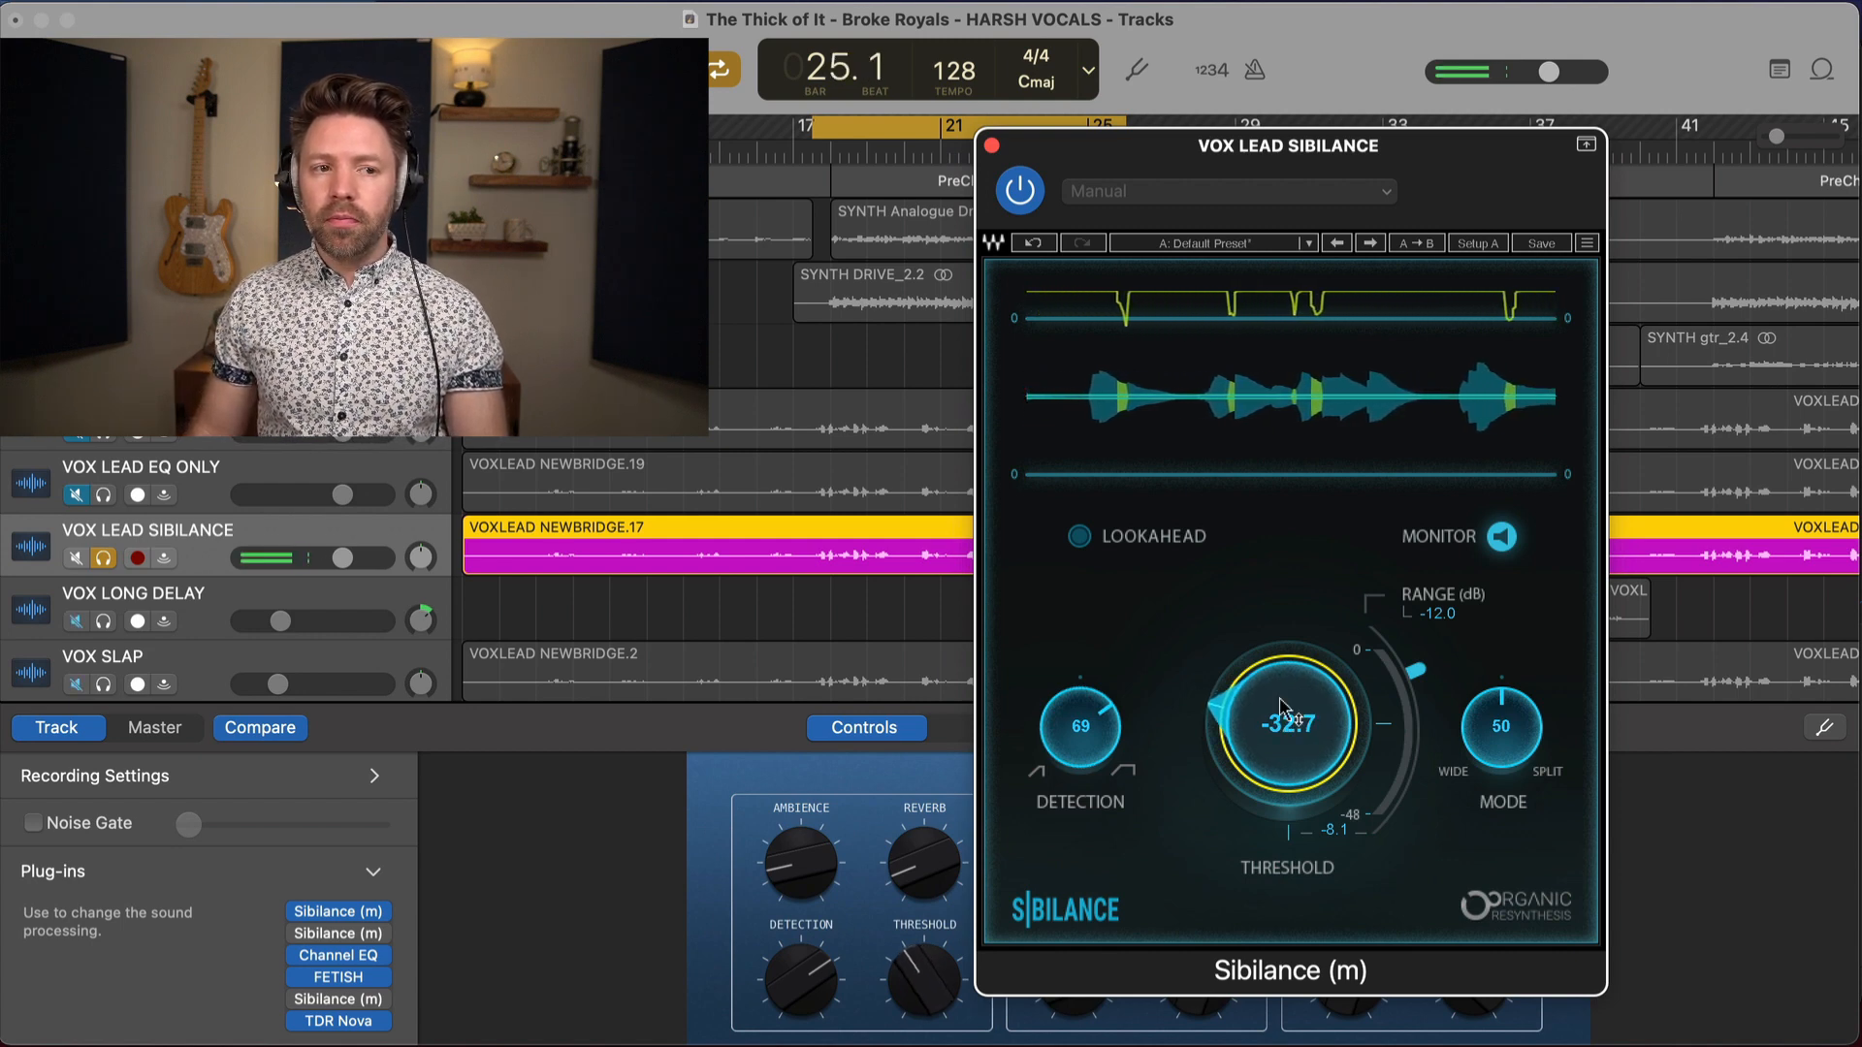
left_click_drag(1282, 776, 1282, 721)
left_click(1505, 538)
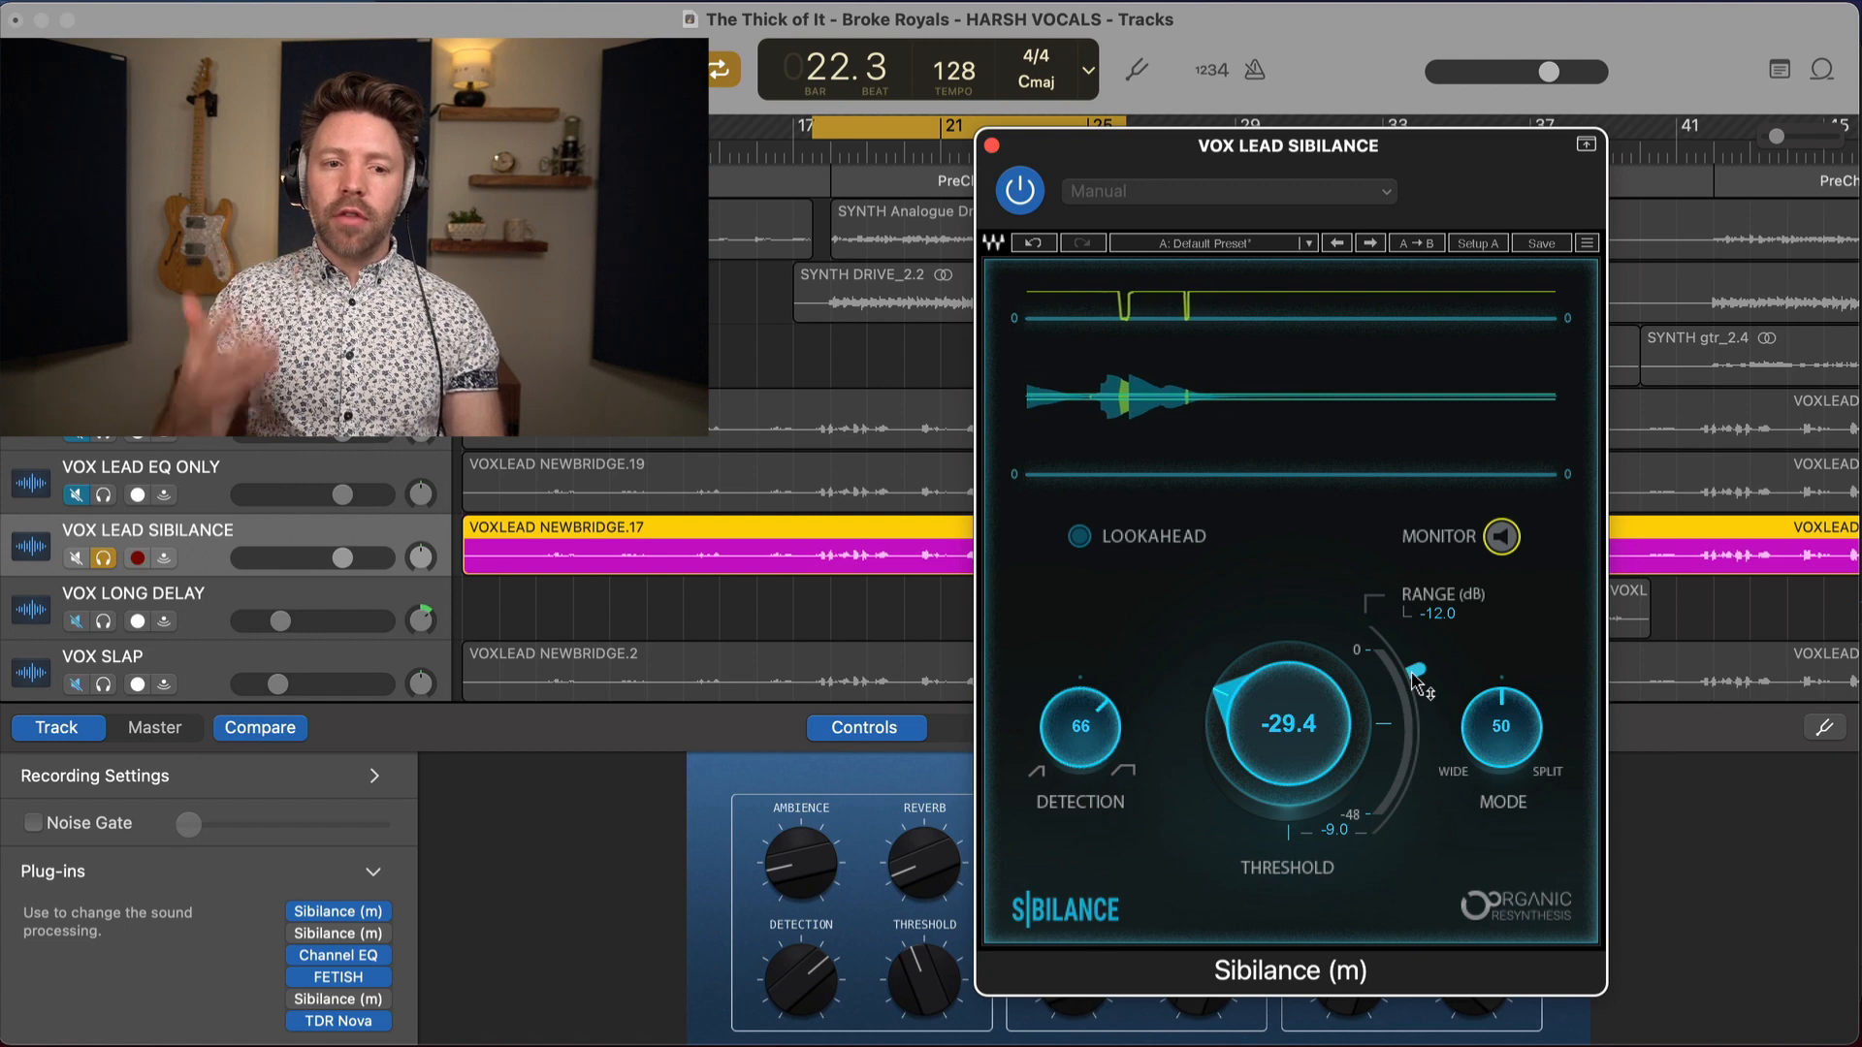
Set the Range to -19.3 dB while playing the soloed vocal
key("space")
left_click_drag(1417, 674, 1426, 707)
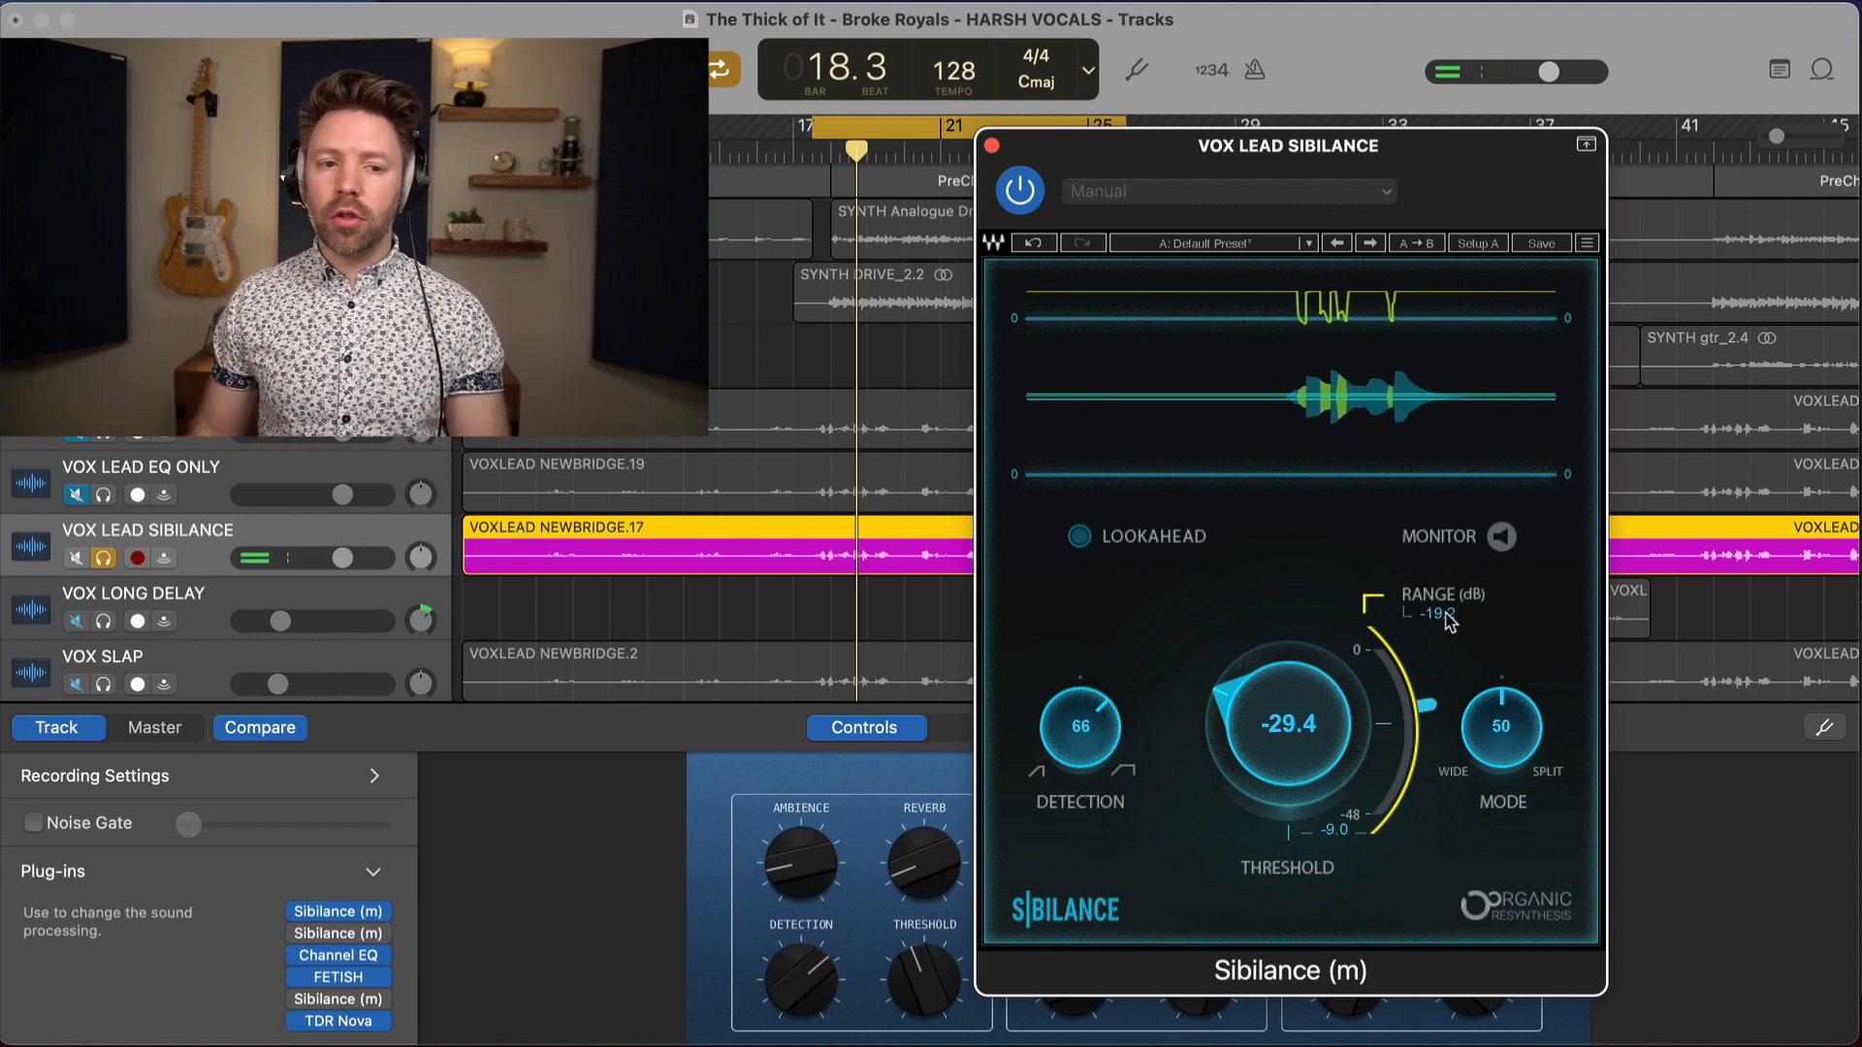
key("space")
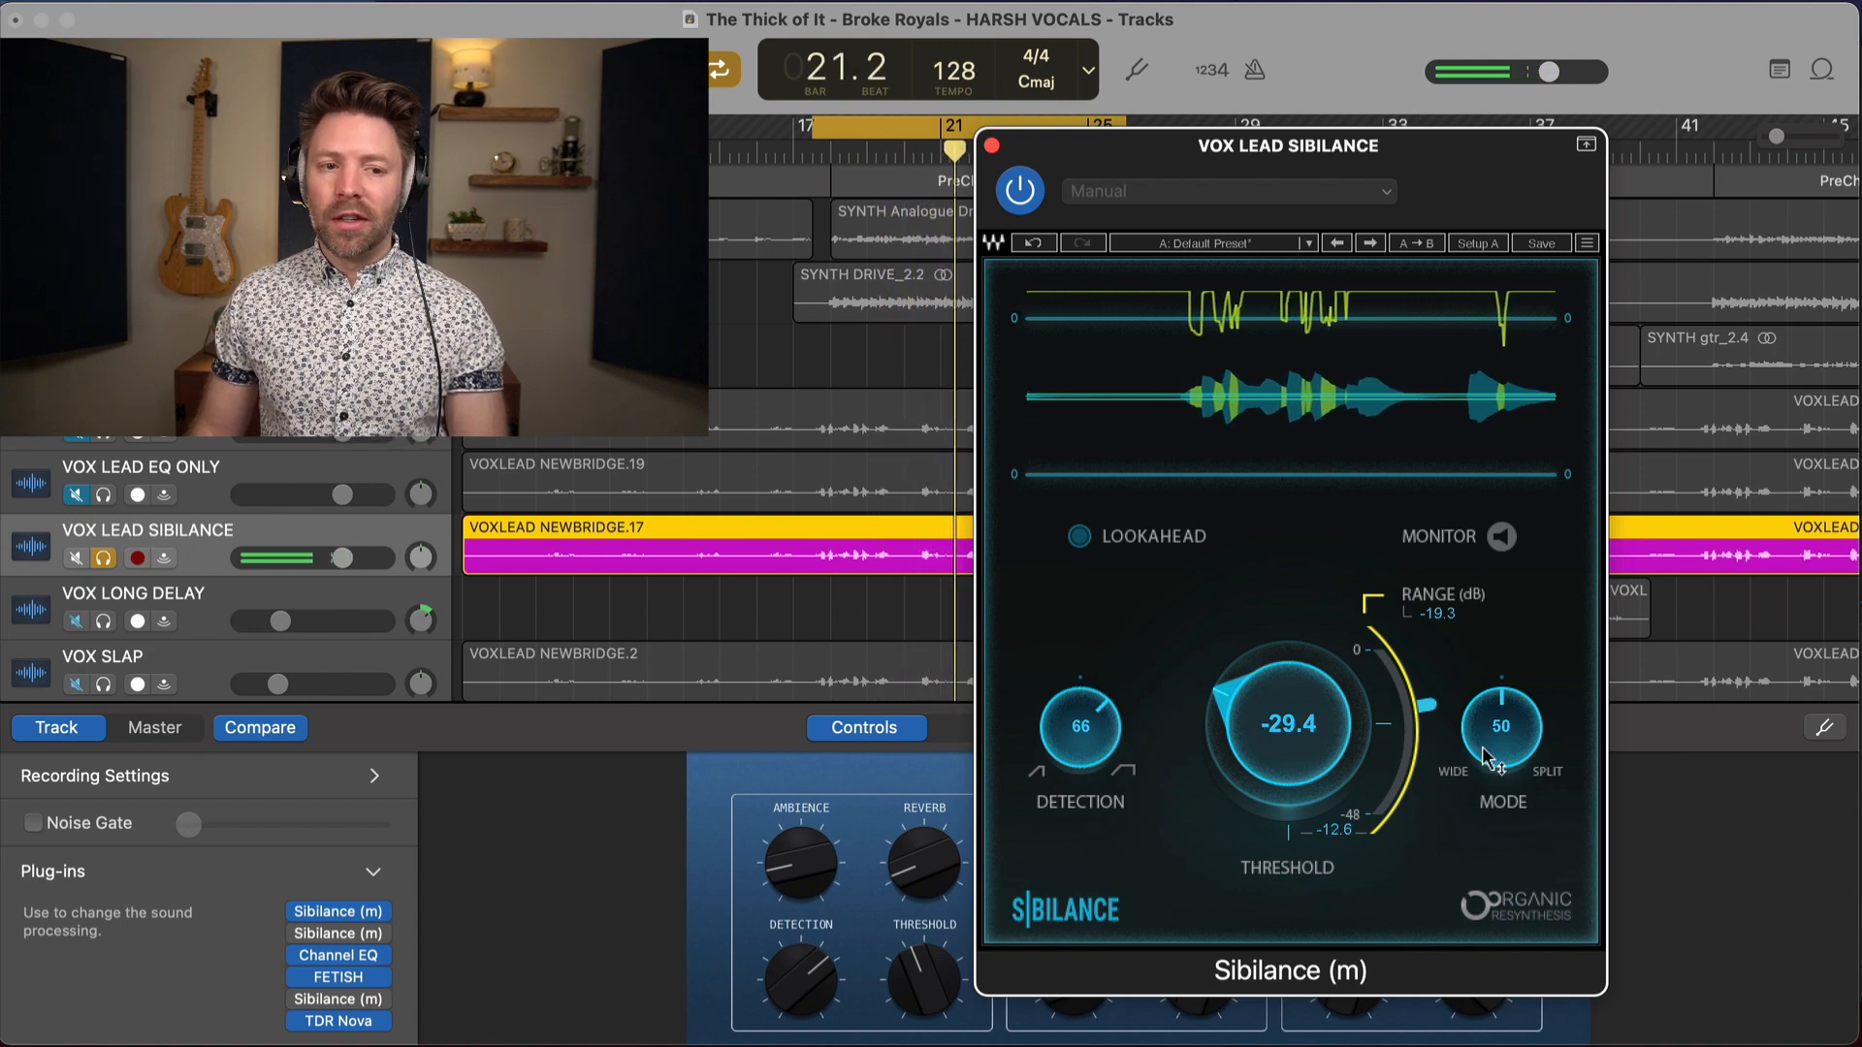
key("space")
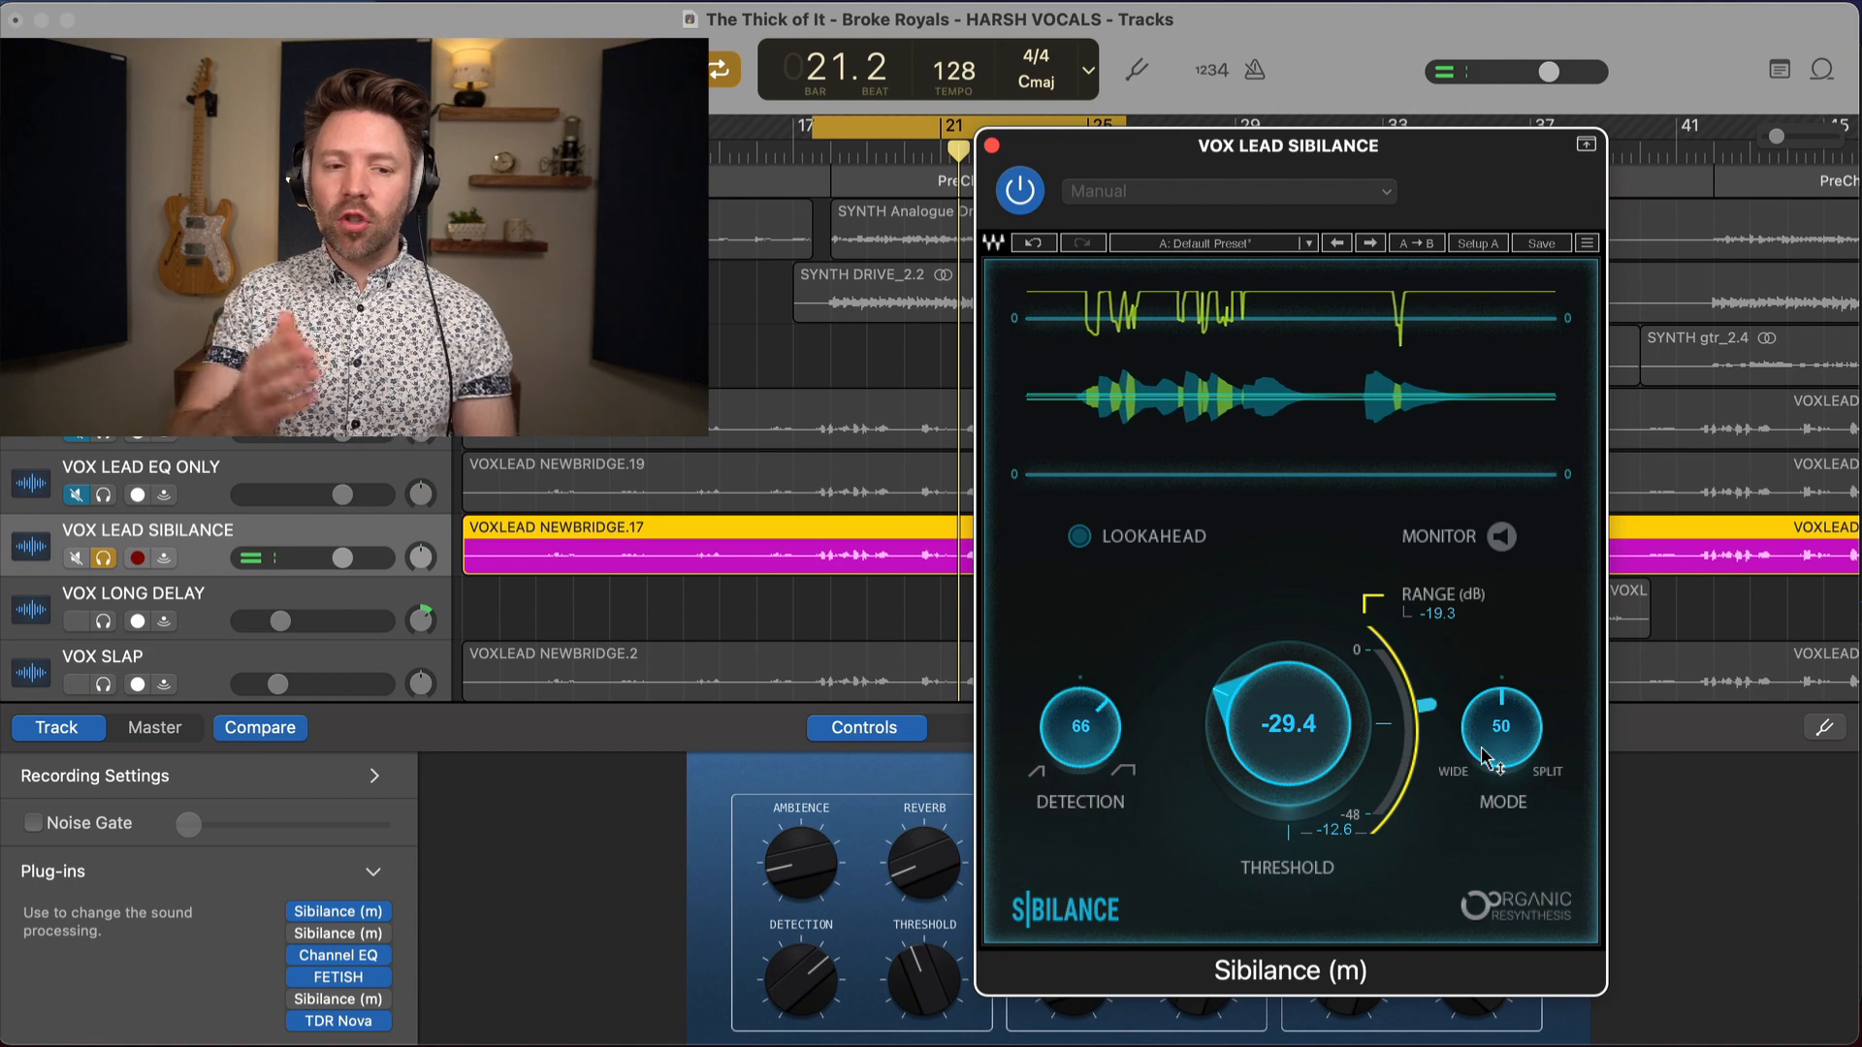